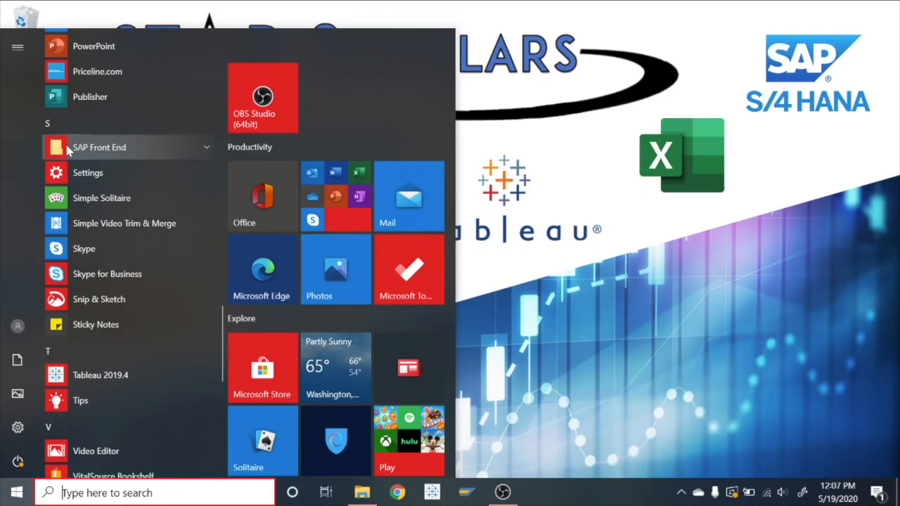
Launch SAP Logon from the SAP Front End program group and maximize its window.
{"action": "left_click", "coordinate": [190, 152]}
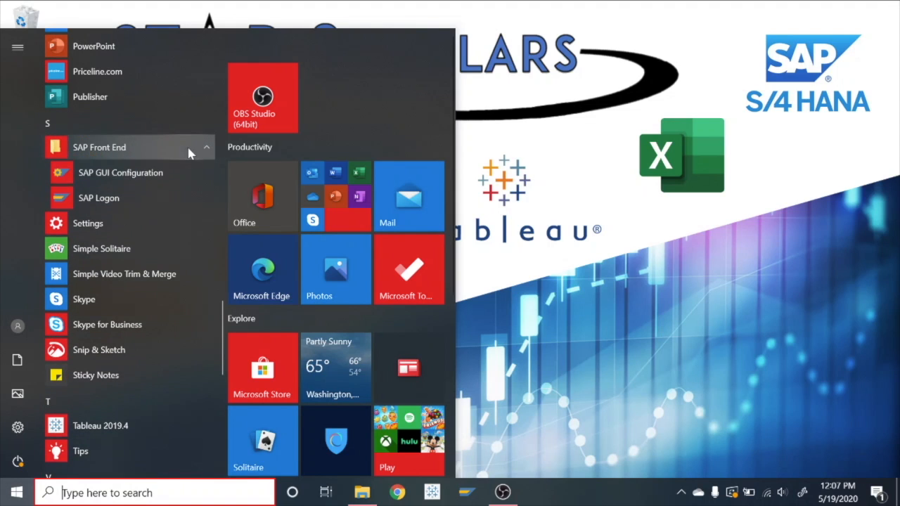
{"action": "left_click", "coordinate": [111, 200]}
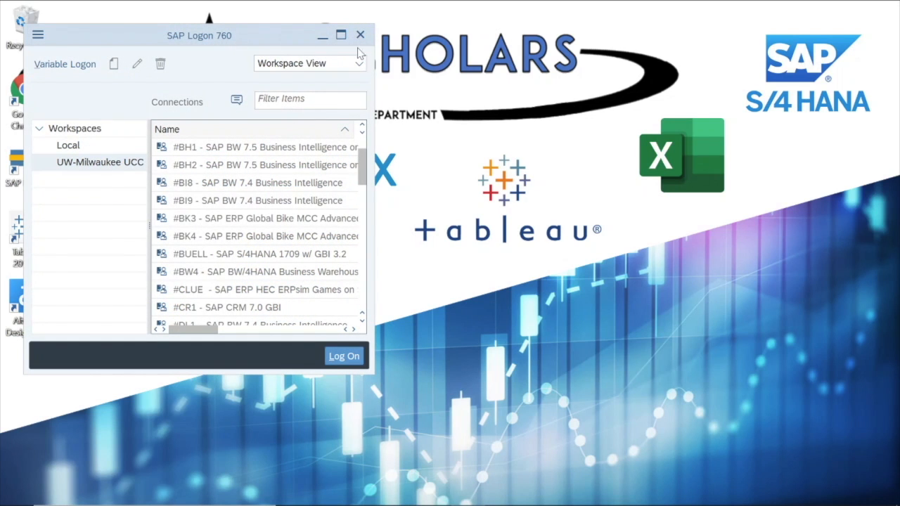
{"action": "left_click", "coordinate": [340, 35]}
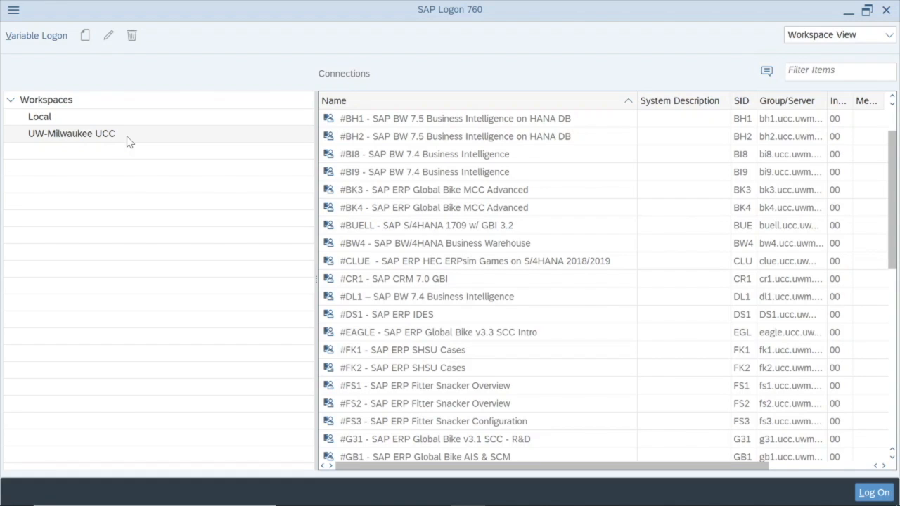
Open the connection #HARLEY - SAP S/4HANA 1709 w/ GBI 3.2 from the UW-Milwaukee UCC workspace.
{"action": "left_click", "coordinate": [78, 123]}
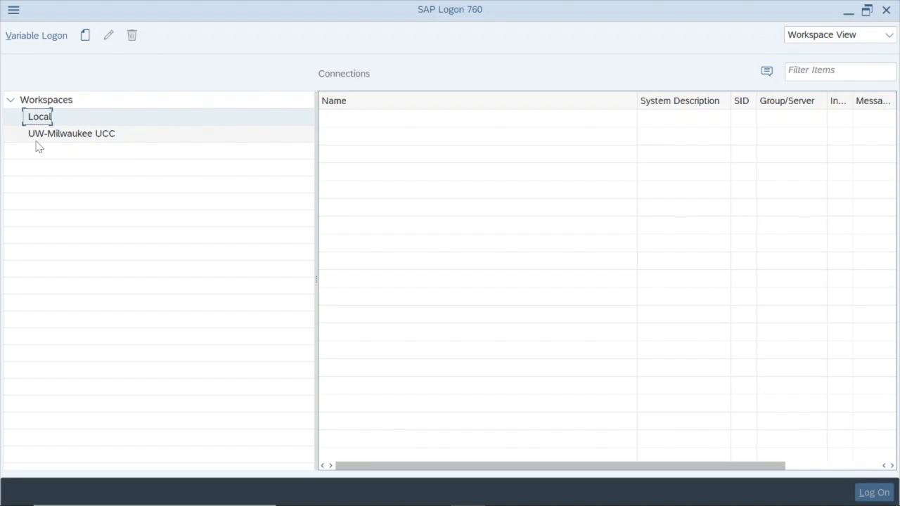
{"action": "left_click", "coordinate": [141, 143]}
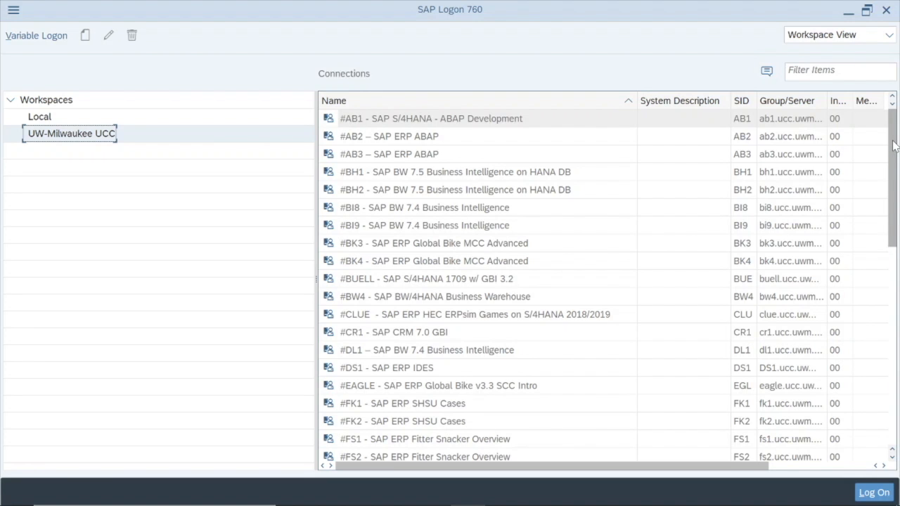
{"action": "left_click_drag", "start_coordinate": [894, 144], "coordinate": [897, 266]}
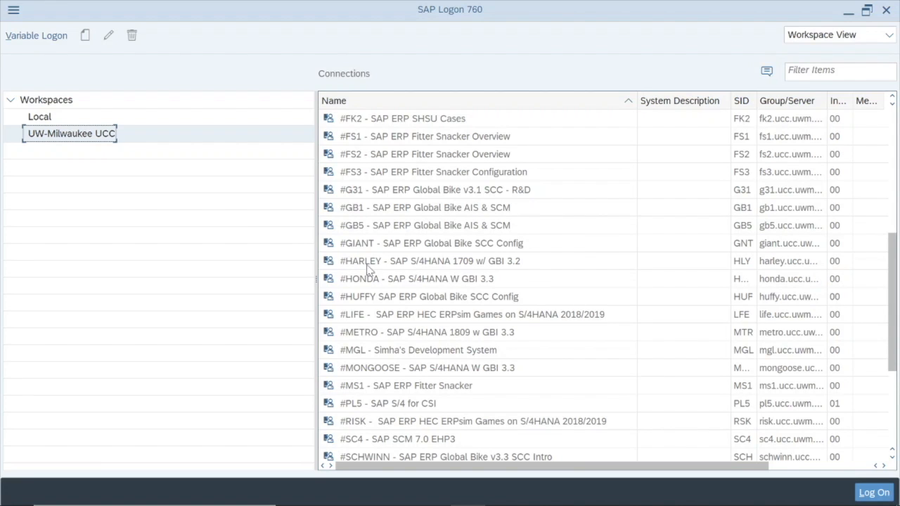
{"action": "left_click", "coordinate": [422, 266]}
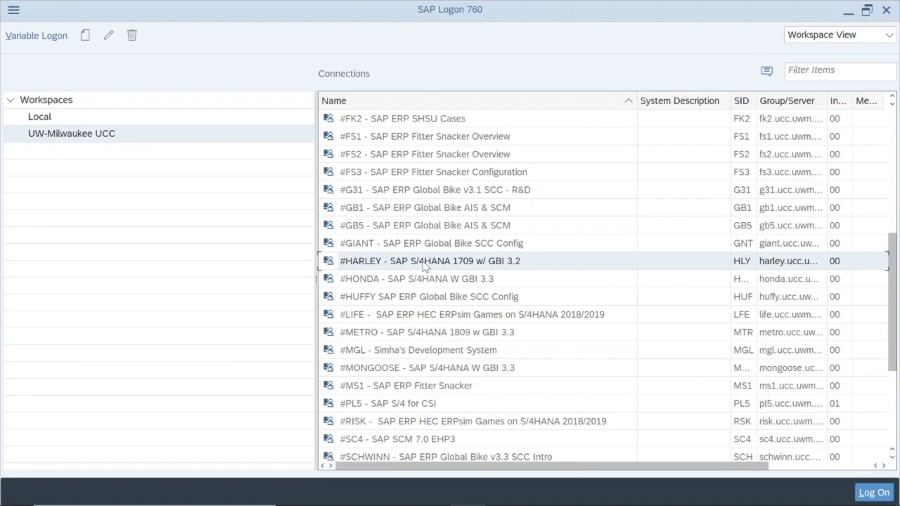
{"action": "double_click", "coordinate": [431, 261]}
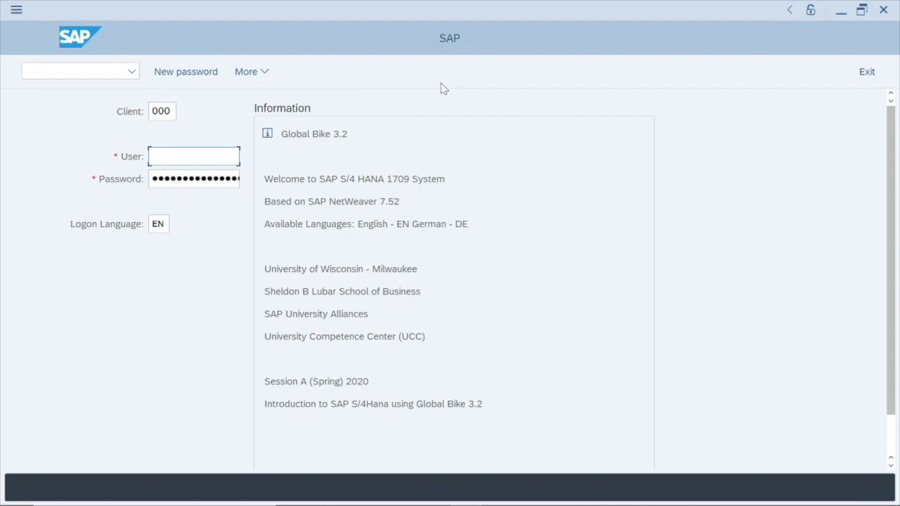
Set the logon client to 502.
{"action": "left_click", "coordinate": [497, 134]}
{"action": "left_click", "coordinate": [157, 114]}
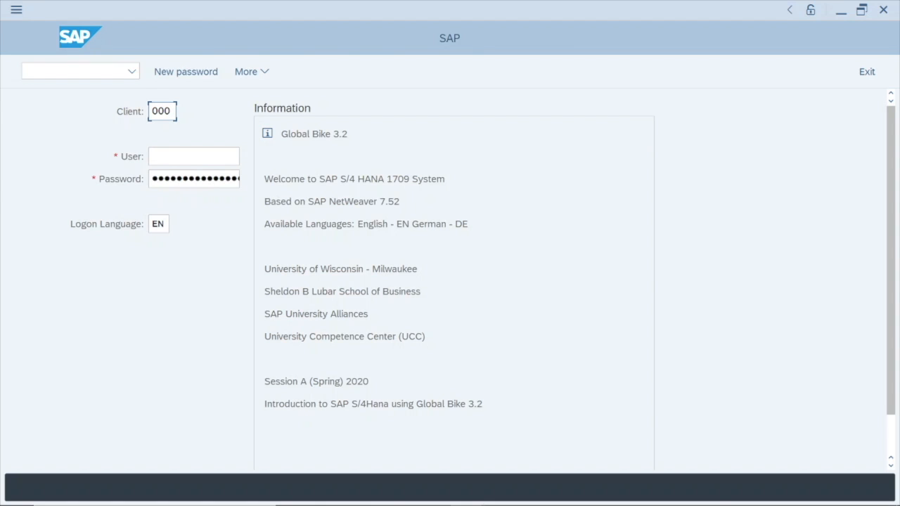
{"action": "key", "text": "BackSpace"}
{"action": "key", "text": "BackSpace"}
{"action": "key", "text": "BackSpace"}
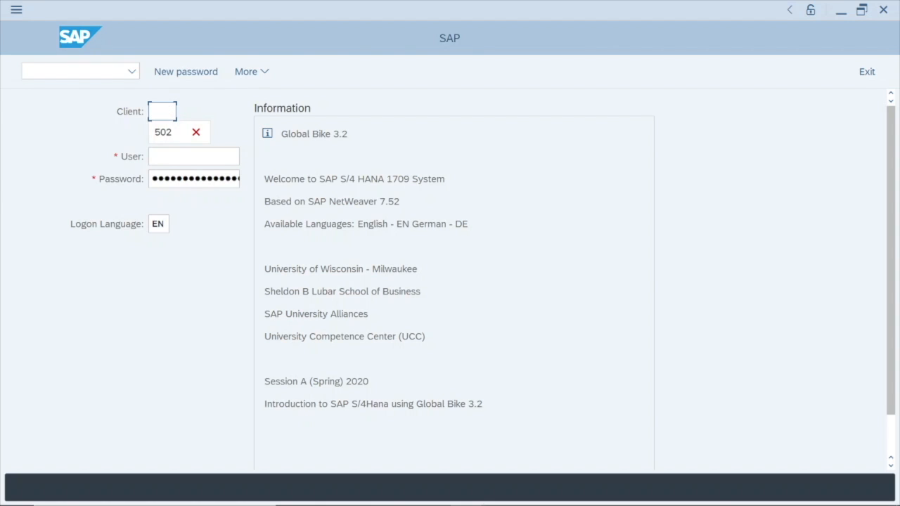
{"action": "type", "text": "502"}
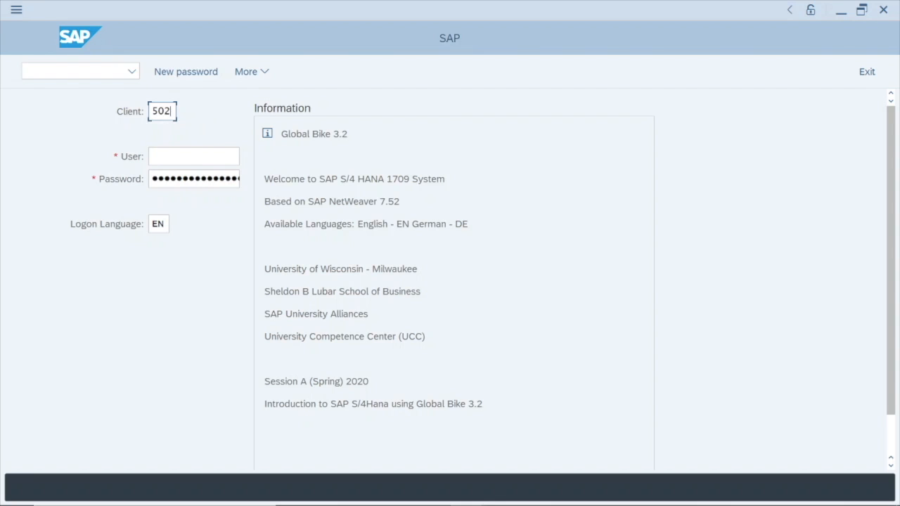
{"action": "left_click", "coordinate": [78, 118]}
Log on with the assigned user ID and the account password, and dismiss the system messages.
{"action": "left_click", "coordinate": [173, 156]}
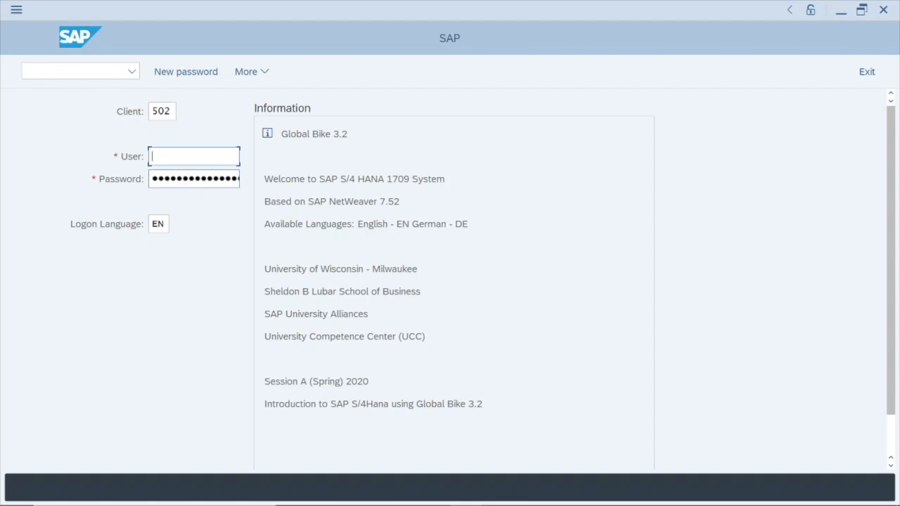
{"action": "type", "text": "LEARN"}
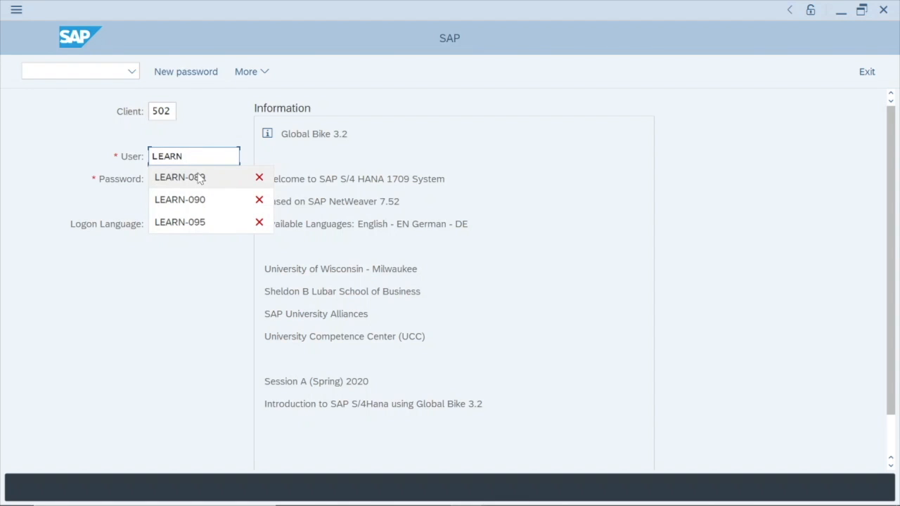
{"action": "type", "text": "-089"}
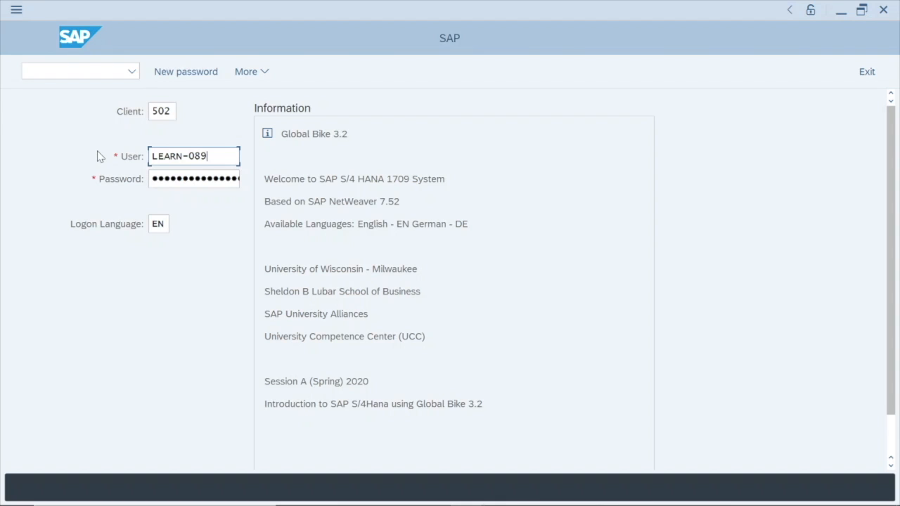
{"action": "left_click", "coordinate": [156, 180]}
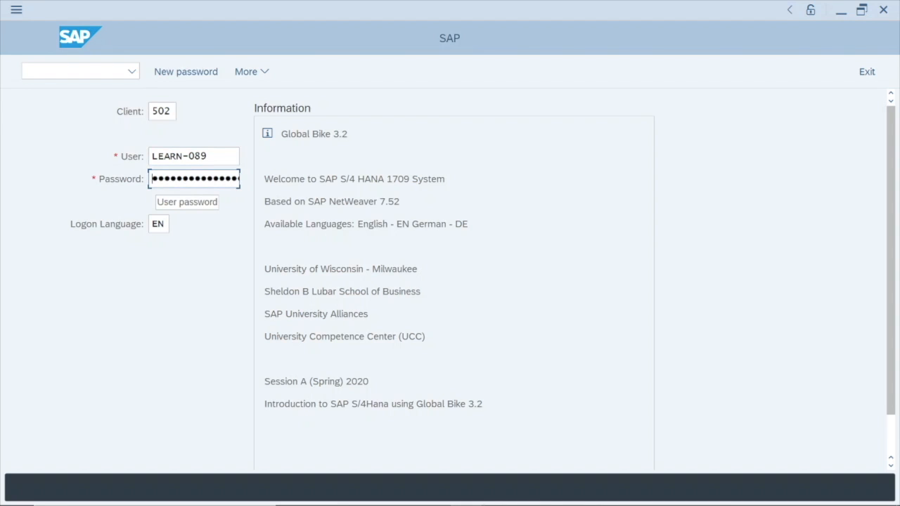
{"action": "type", "text": "•••"}
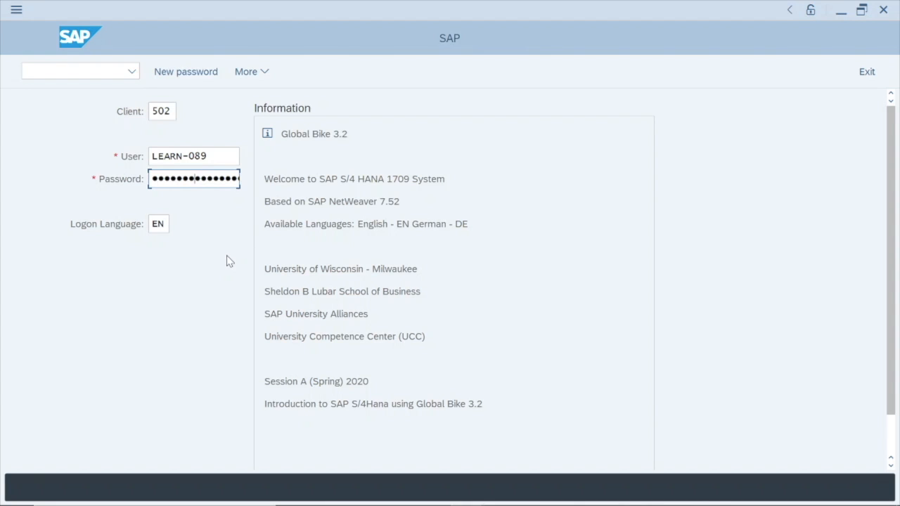
{"action": "key", "text": "Return"}
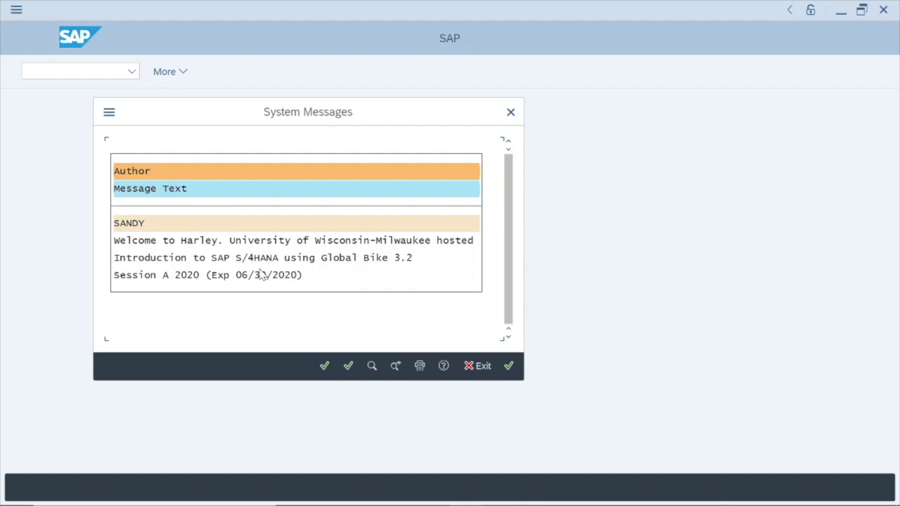
{"action": "left_click", "coordinate": [323, 368]}
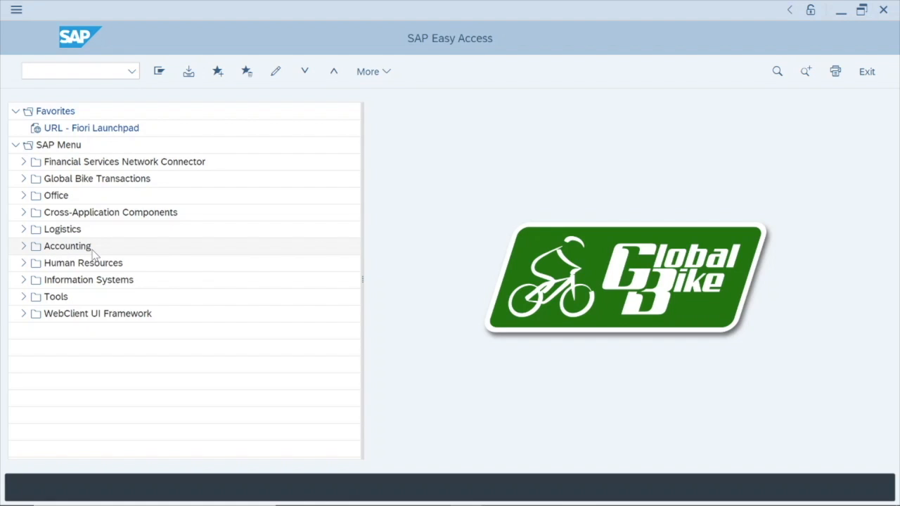
Expand Accounting, Financial Accounting, General Ledger and Document Entry in the SAP Menu to examine the available transactions.
{"action": "left_click", "coordinate": [23, 247]}
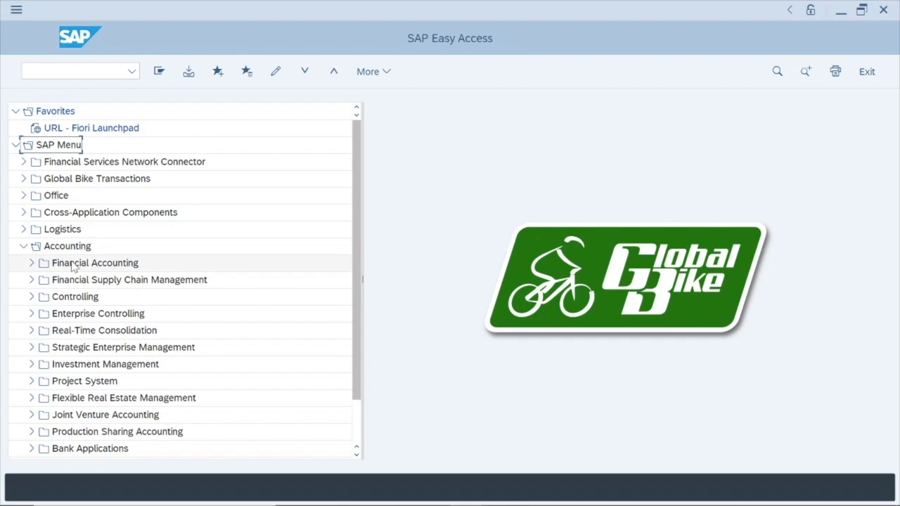
{"action": "left_click", "coordinate": [29, 264]}
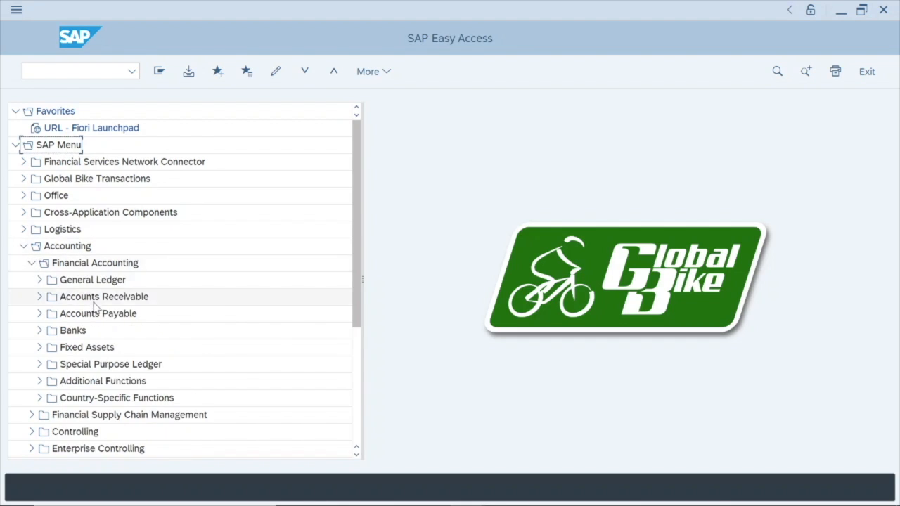
{"action": "left_click", "coordinate": [39, 280]}
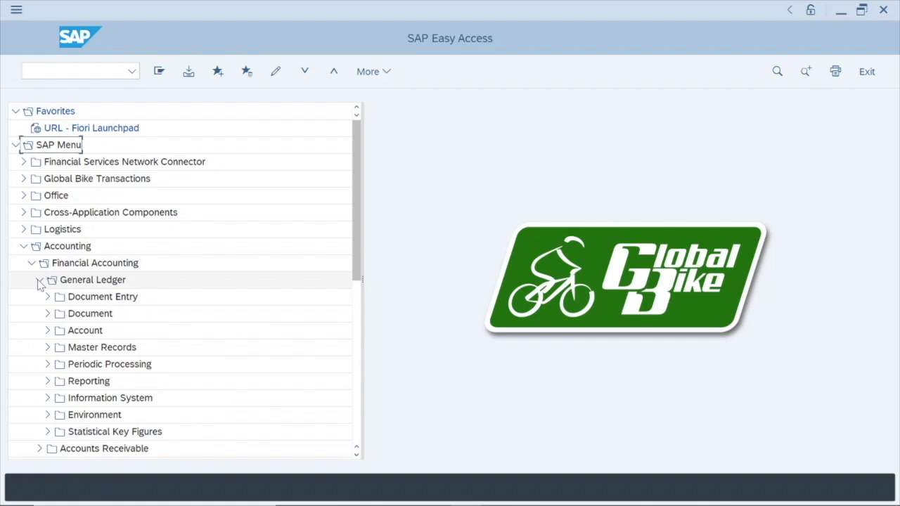
{"action": "left_click", "coordinate": [48, 296]}
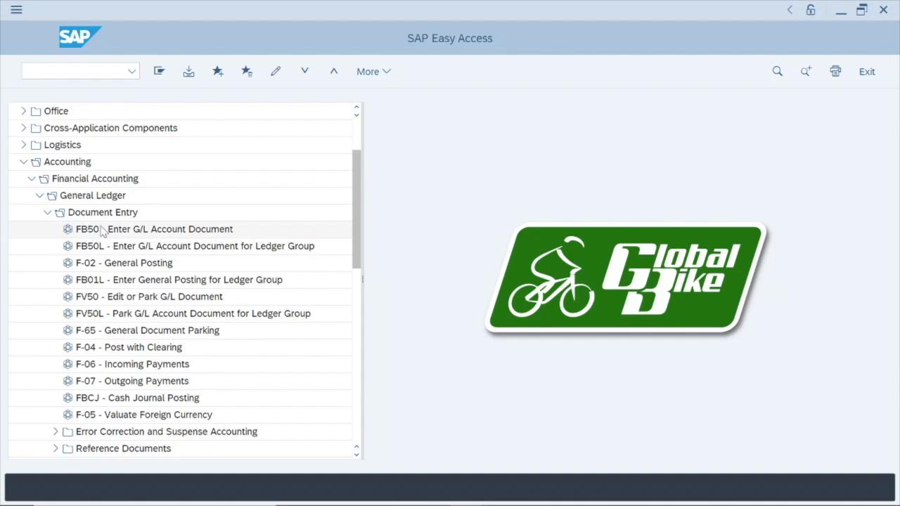
Collapse Financial Accounting, look through the Controlling folder, and reset the SAP Menu tree to its collapsed state.
{"action": "left_click", "coordinate": [33, 180]}
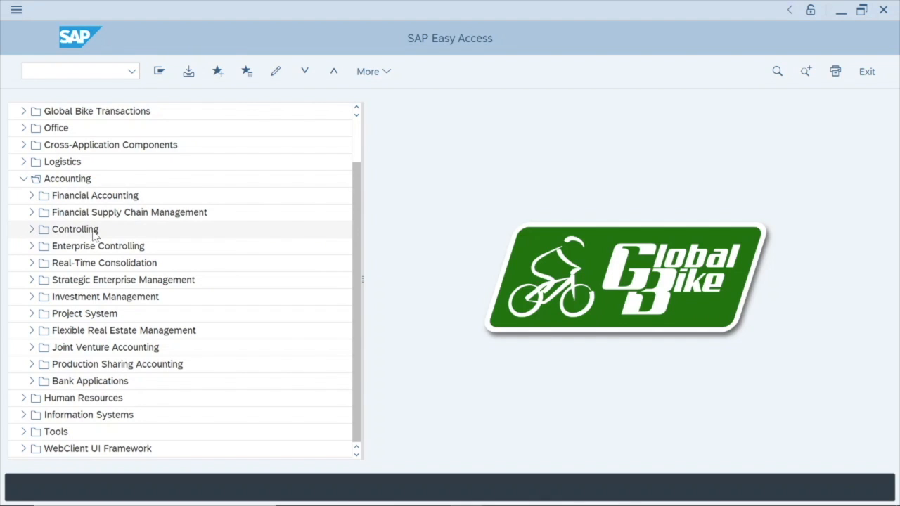
{"action": "left_click", "coordinate": [32, 229]}
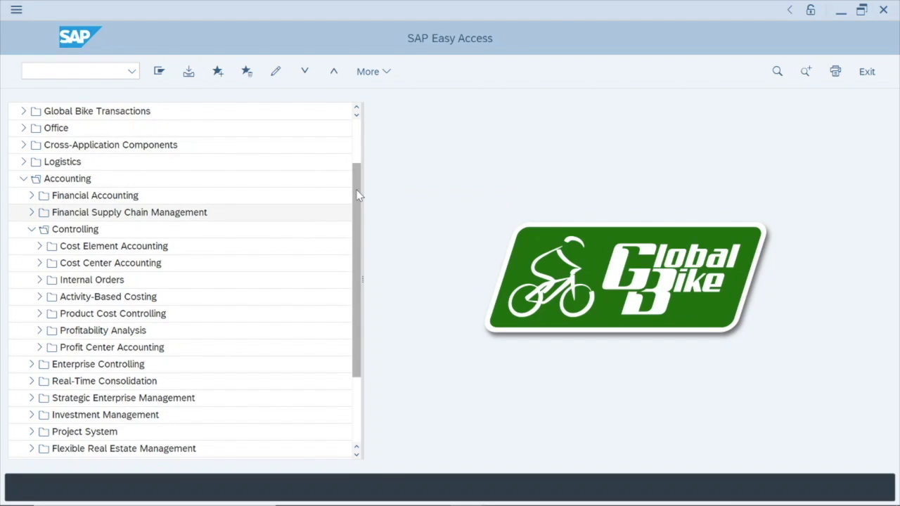
{"action": "left_click", "coordinate": [159, 73]}
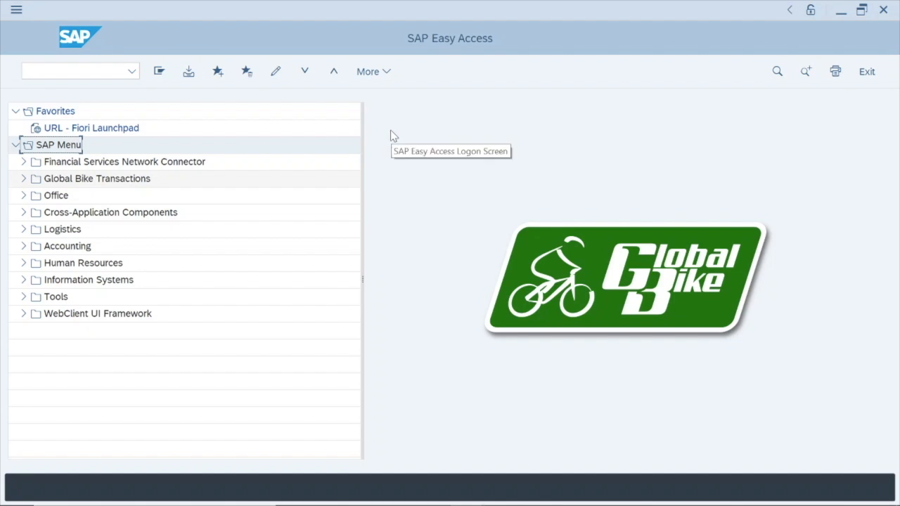
Enable Display Technical Names in the SAP Easy Access settings and confirm the settings.
{"action": "left_click", "coordinate": [384, 72]}
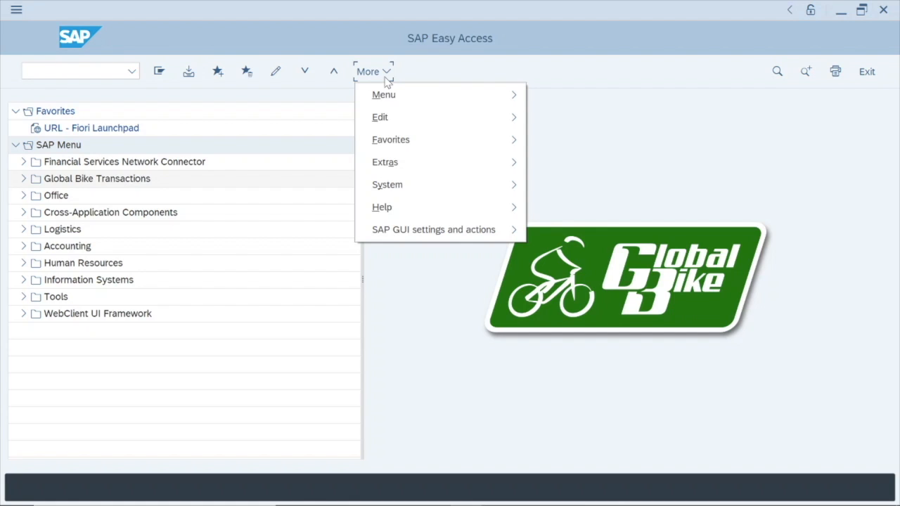
{"action": "mouse_move", "coordinate": [408, 167]}
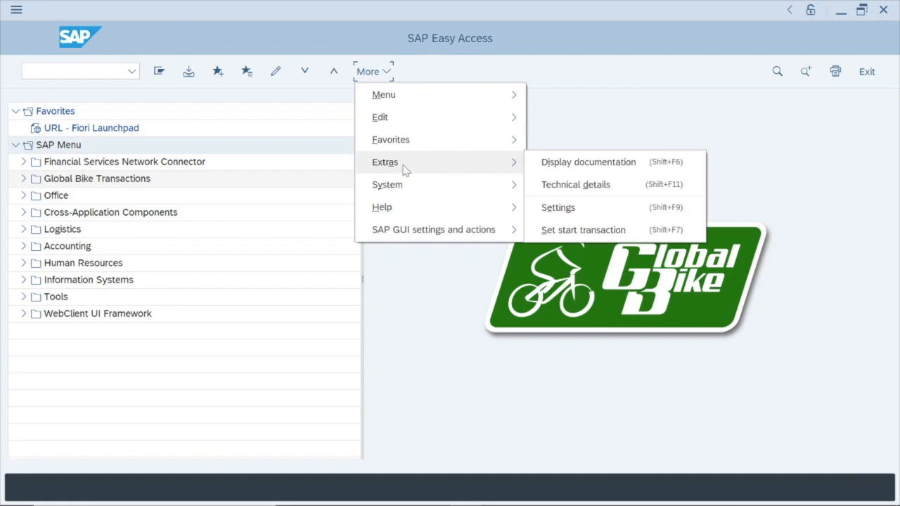
{"action": "left_click", "coordinate": [581, 210]}
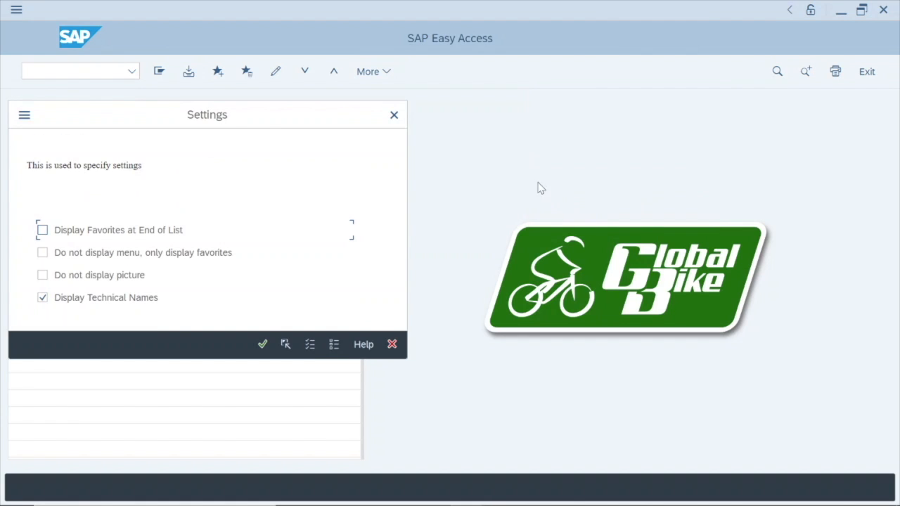
{"action": "left_click_drag", "start_coordinate": [246, 127], "coordinate": [279, 115]}
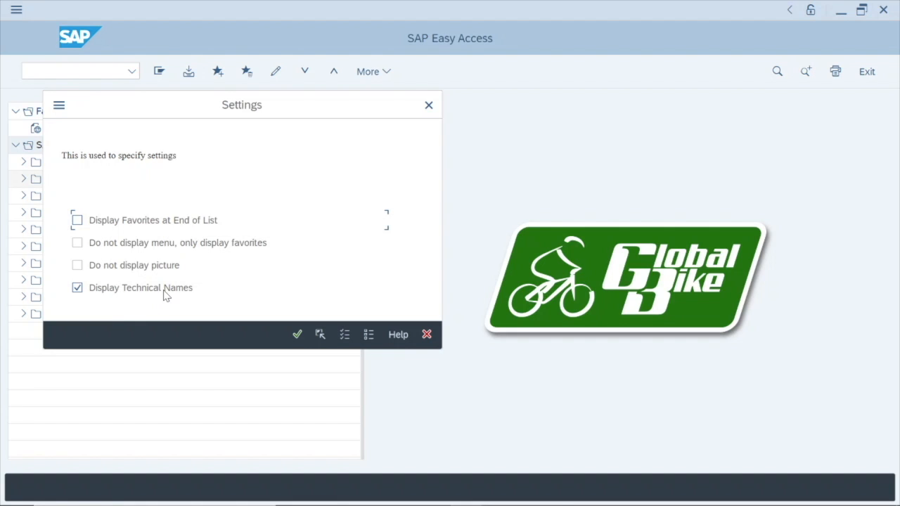
{"action": "left_click", "coordinate": [77, 289]}
{"action": "left_click", "coordinate": [78, 293]}
{"action": "left_click", "coordinate": [297, 335]}
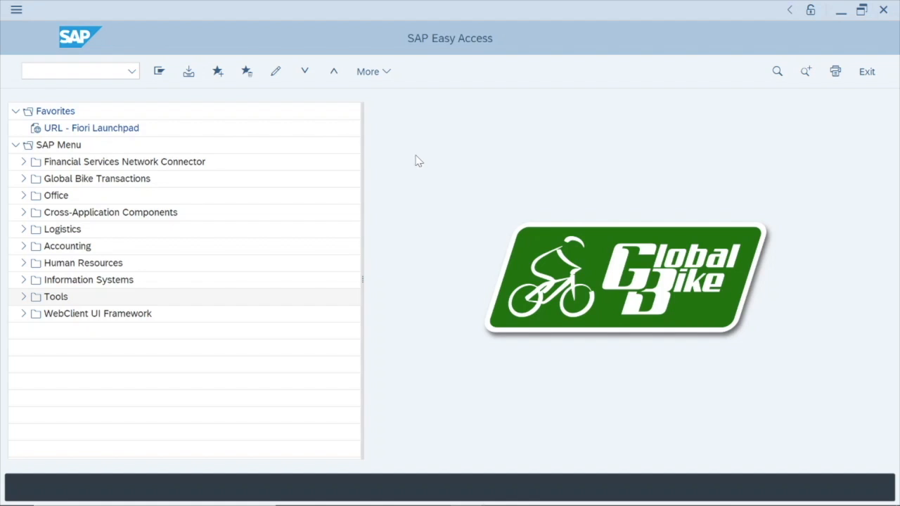
Insert transaction FB50 into the Favorites by its transaction code.
{"action": "left_click", "coordinate": [380, 72]}
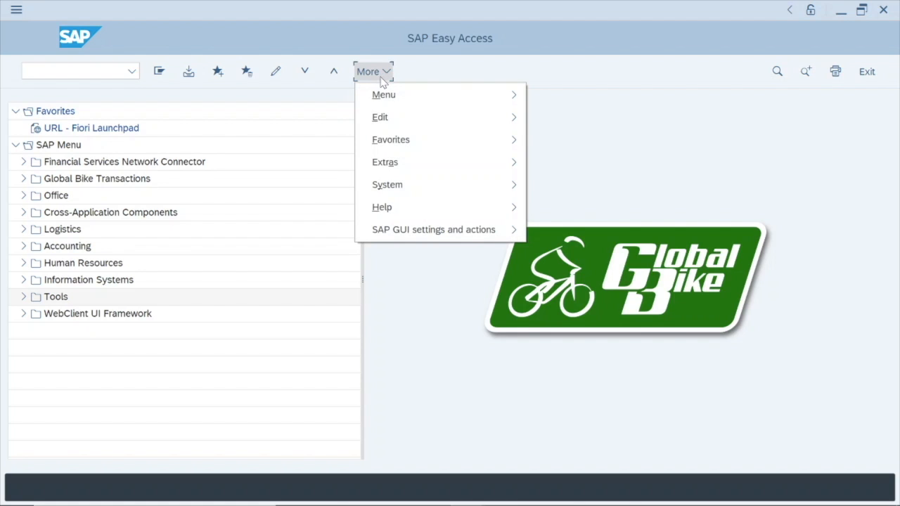
{"action": "mouse_move", "coordinate": [378, 149]}
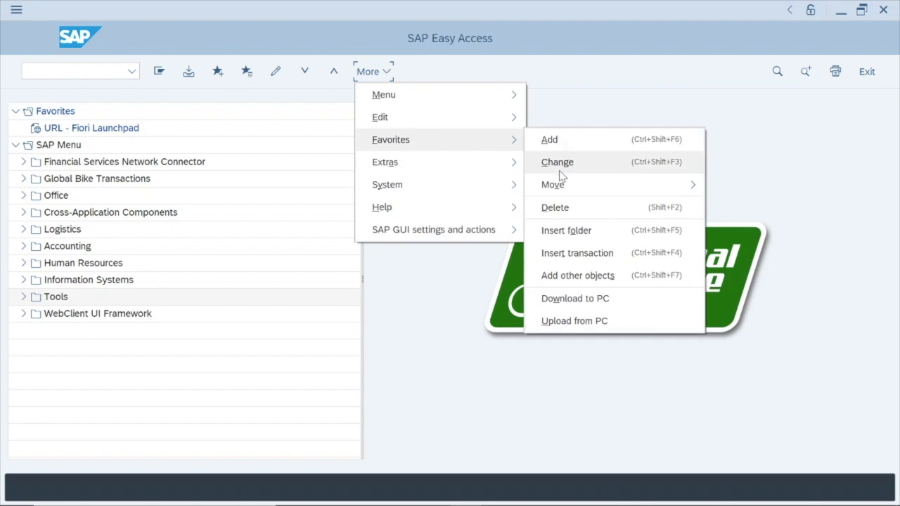
{"action": "left_click", "coordinate": [590, 255]}
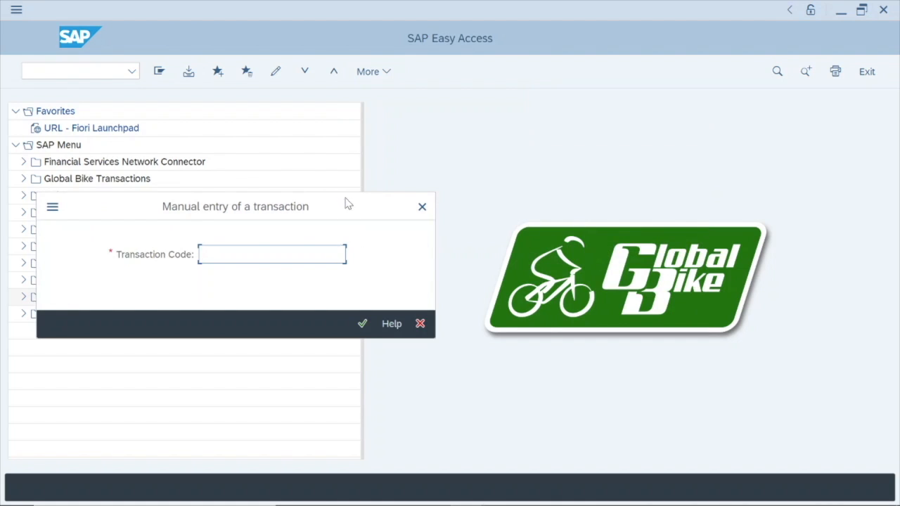
{"action": "left_click_drag", "start_coordinate": [341, 216], "coordinate": [548, 141]}
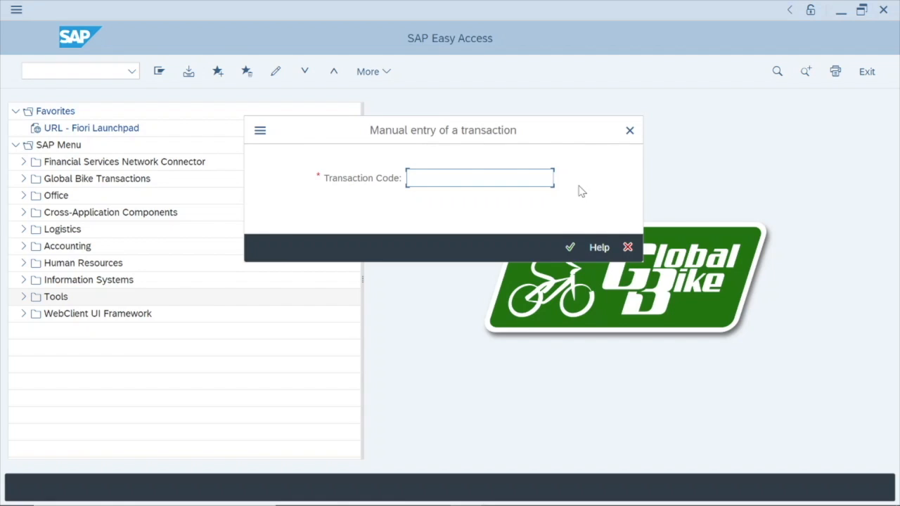
{"action": "type", "text": "FB50"}
{"action": "left_click", "coordinate": [571, 246]}
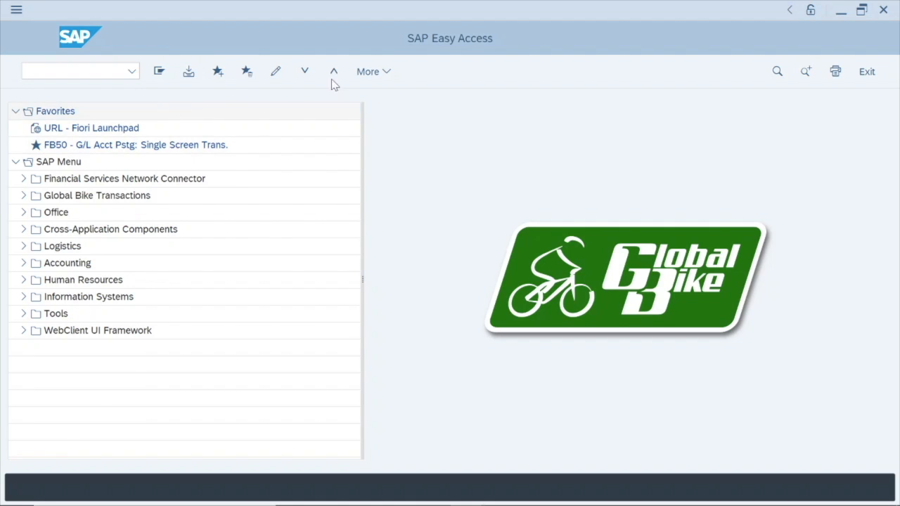
Insert transaction S_ALR_87012277 into the Favorites by its transaction code and move it below FB50.
{"action": "left_click", "coordinate": [373, 72]}
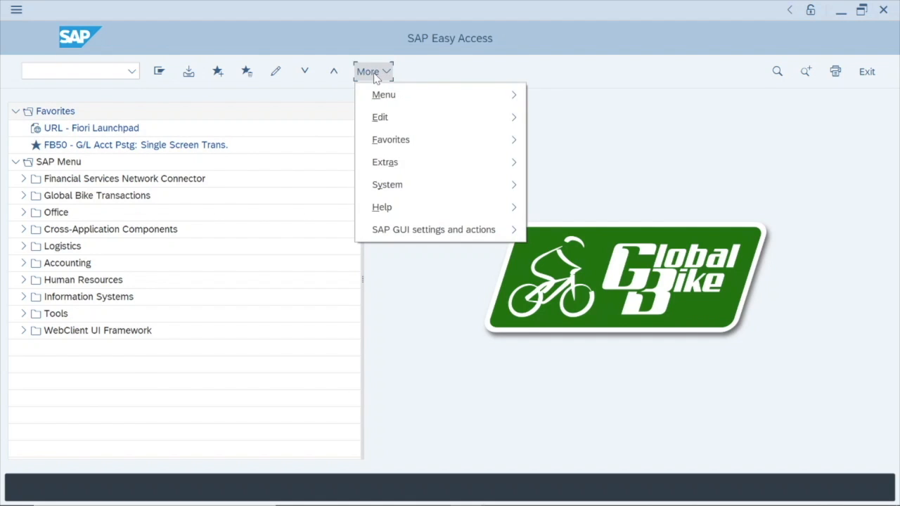
{"action": "mouse_move", "coordinate": [376, 144]}
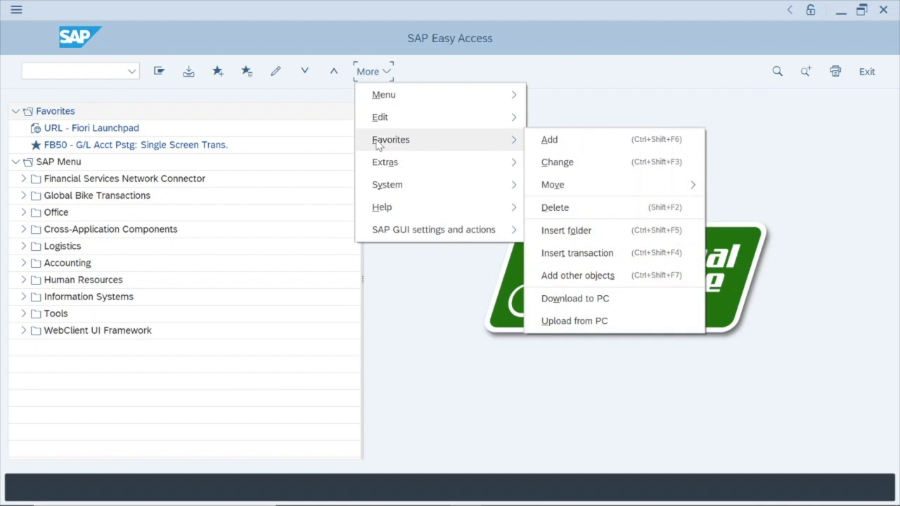
{"action": "left_click", "coordinate": [576, 255]}
{"action": "left_click_drag", "start_coordinate": [359, 217], "coordinate": [534, 169]}
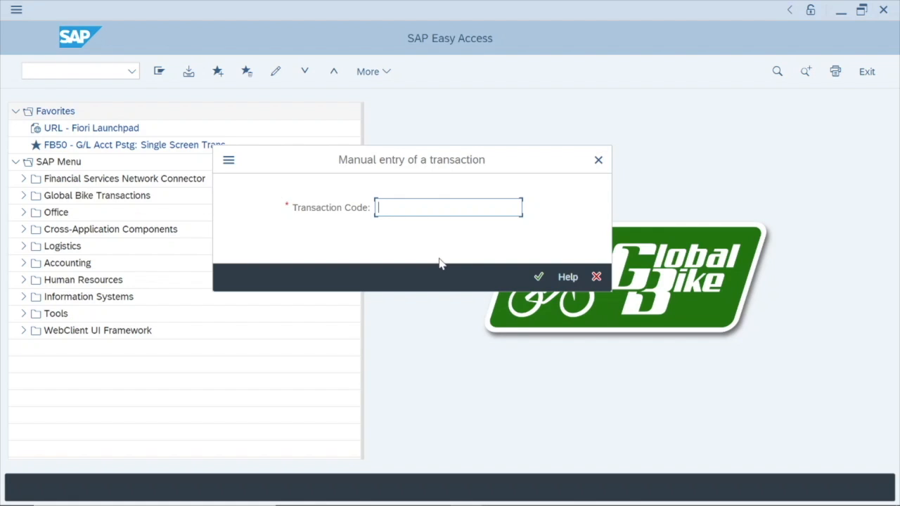
{"action": "type", "text": "S_ALR_870122"}
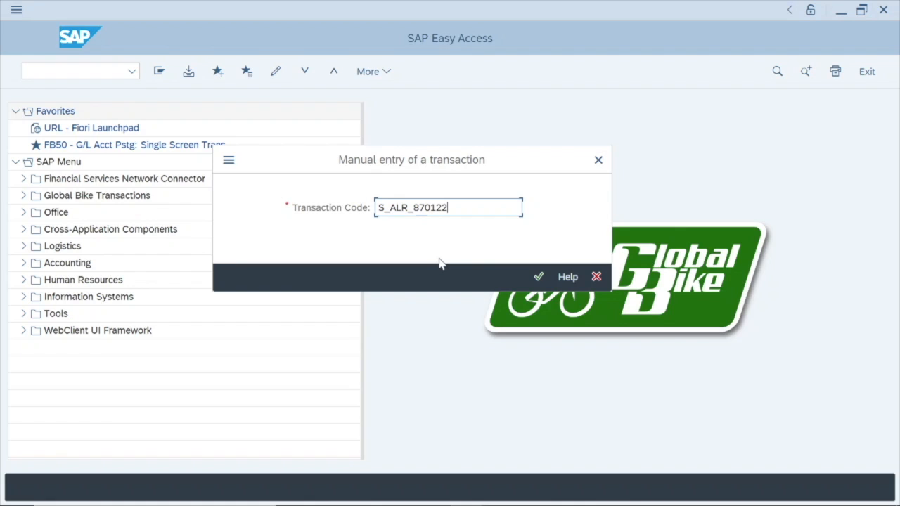
{"action": "type", "text": "77"}
{"action": "key", "text": "Return"}
{"action": "left_click", "coordinate": [539, 278]}
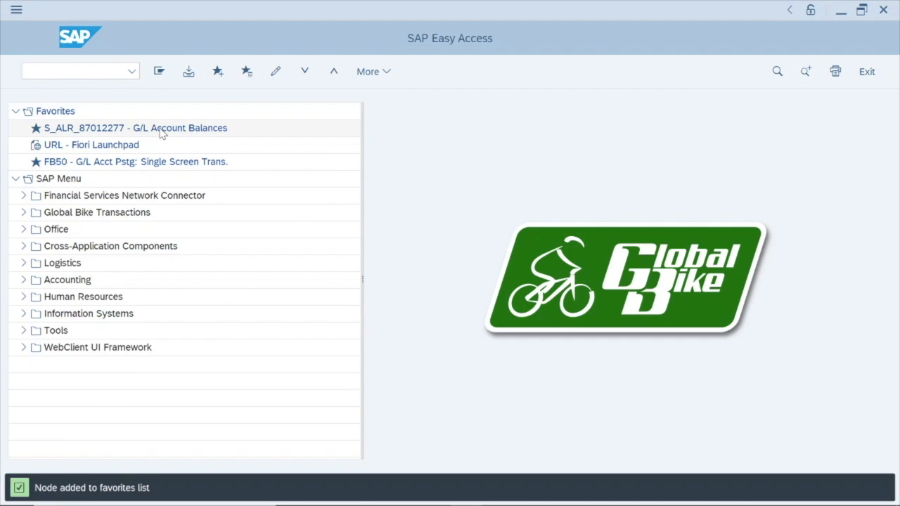
{"action": "left_click_drag", "start_coordinate": [164, 133], "coordinate": [141, 173]}
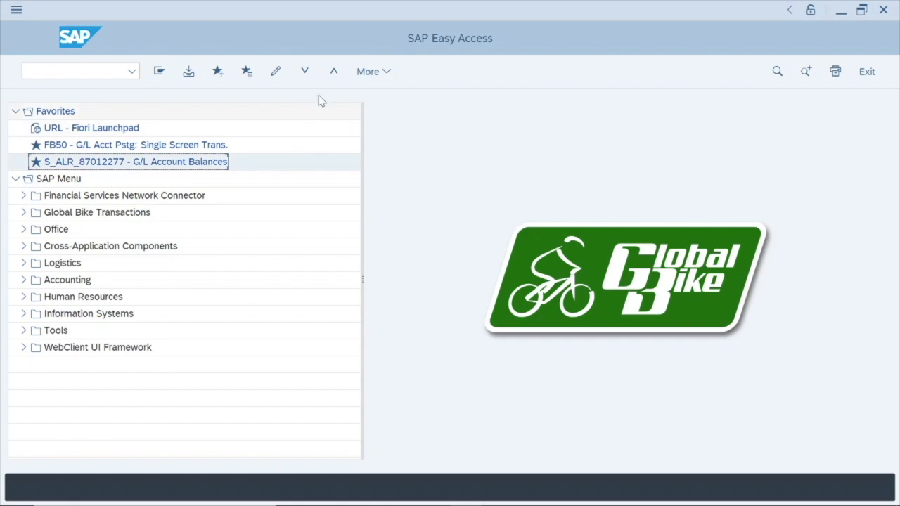
Insert transaction FAGLB03 into the Favorites by its transaction code, below S_ALR_87012277.
{"action": "left_click", "coordinate": [378, 73]}
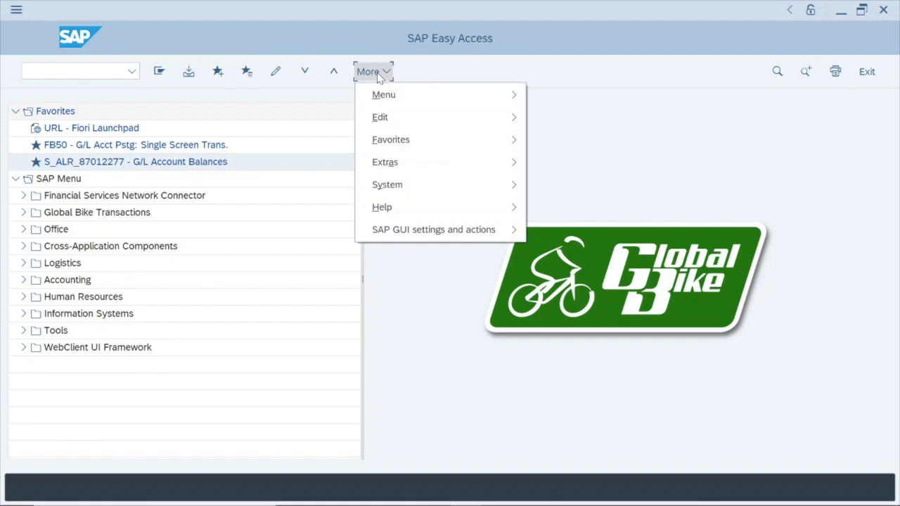
{"action": "mouse_move", "coordinate": [392, 142]}
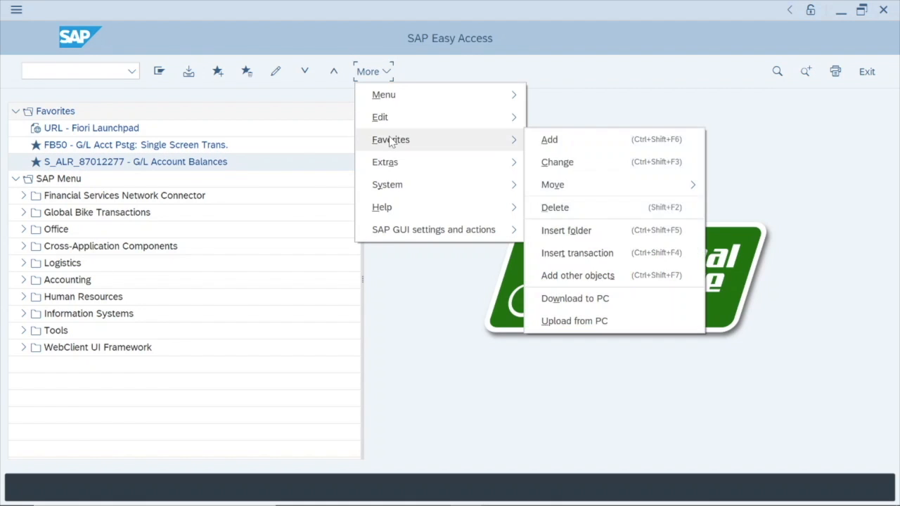
{"action": "left_click", "coordinate": [587, 255]}
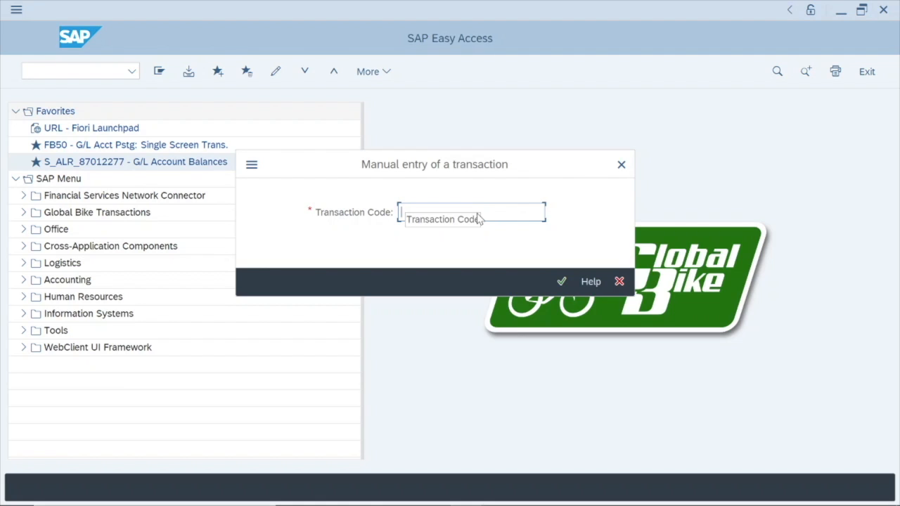
{"action": "type", "text": "FA"}
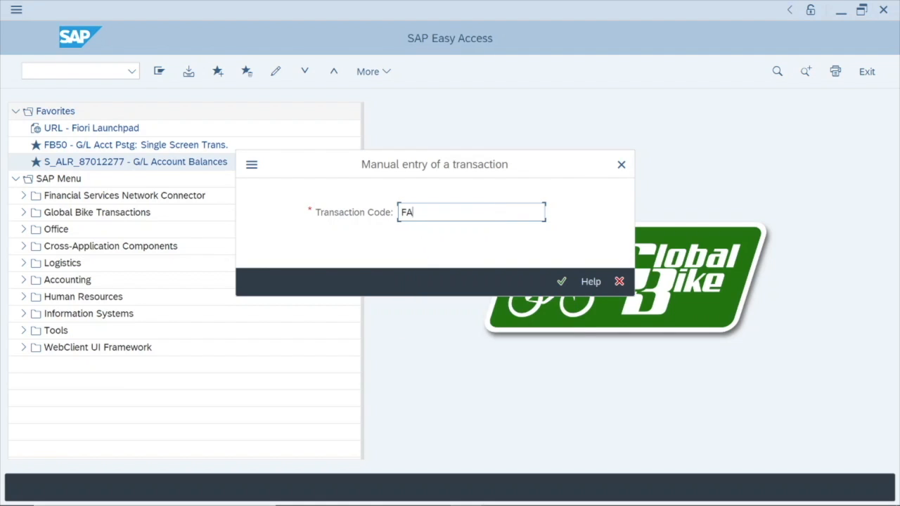
{"action": "type", "text": "GLB03"}
{"action": "left_click", "coordinate": [562, 283]}
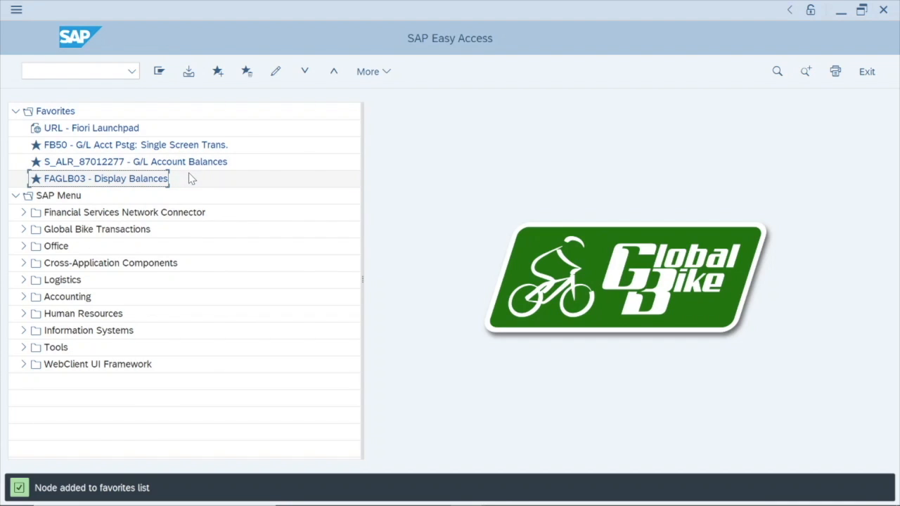
Insert transaction S_ALR_87012284 into the Favorites by its transaction code, below FAGLB03.
{"action": "left_click", "coordinate": [386, 76]}
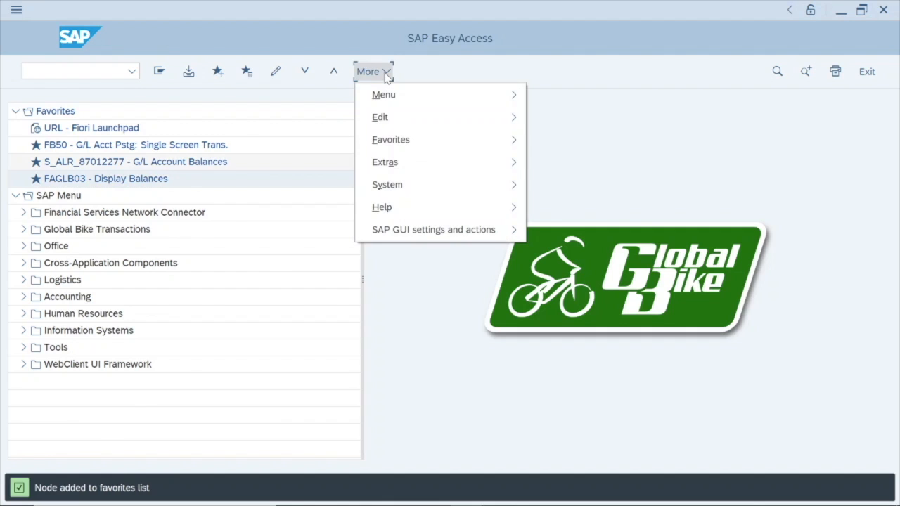
{"action": "mouse_move", "coordinate": [379, 146]}
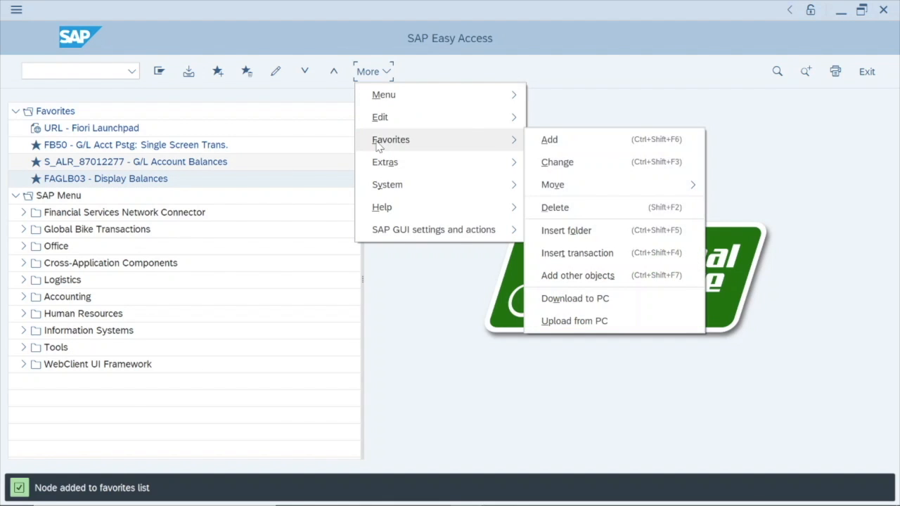
{"action": "left_click", "coordinate": [617, 254]}
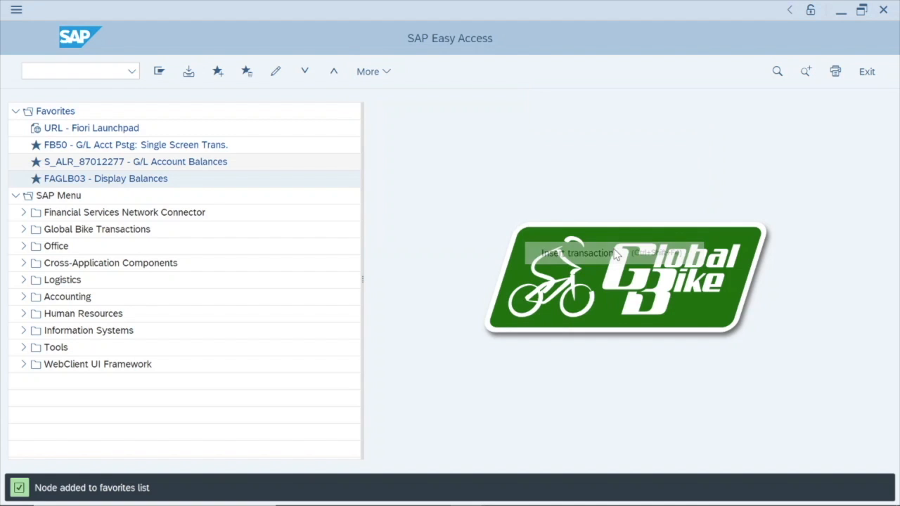
{"action": "left_click_drag", "start_coordinate": [347, 221], "coordinate": [603, 187]}
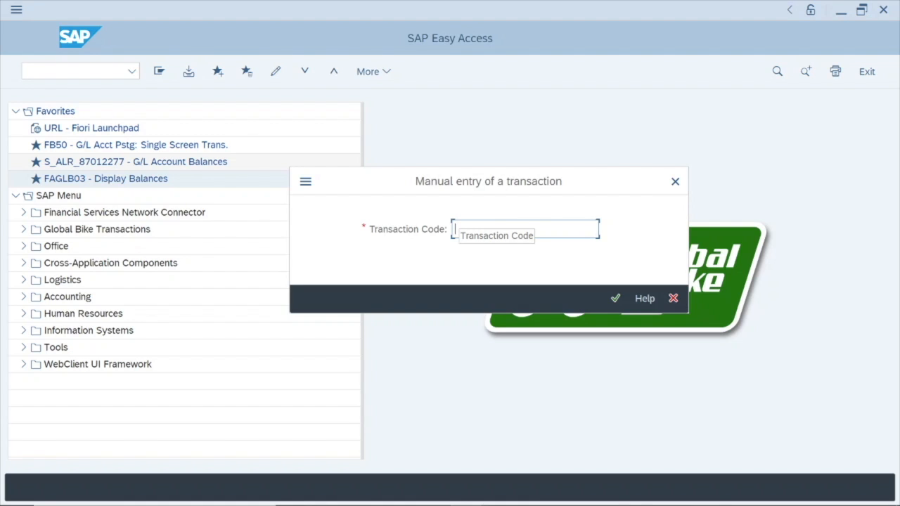
{"action": "type", "text": "S_ALR"}
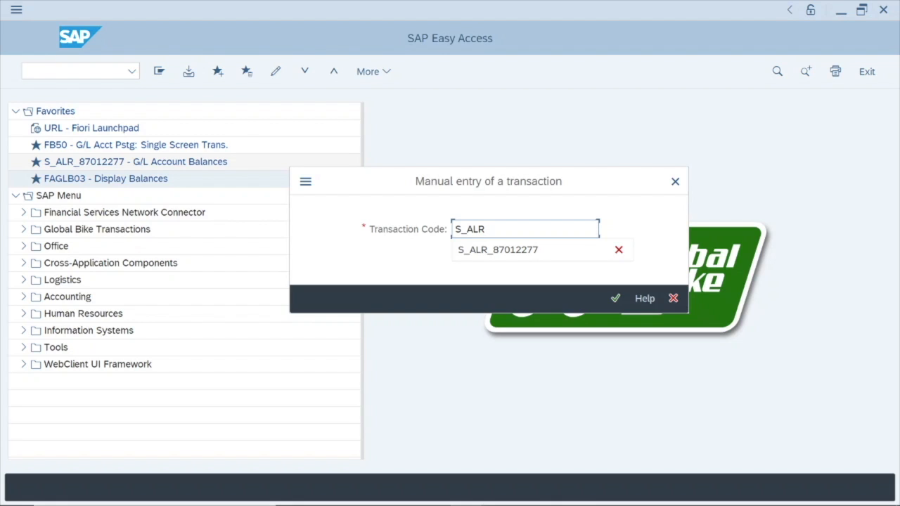
{"action": "type", "text": "_87012284"}
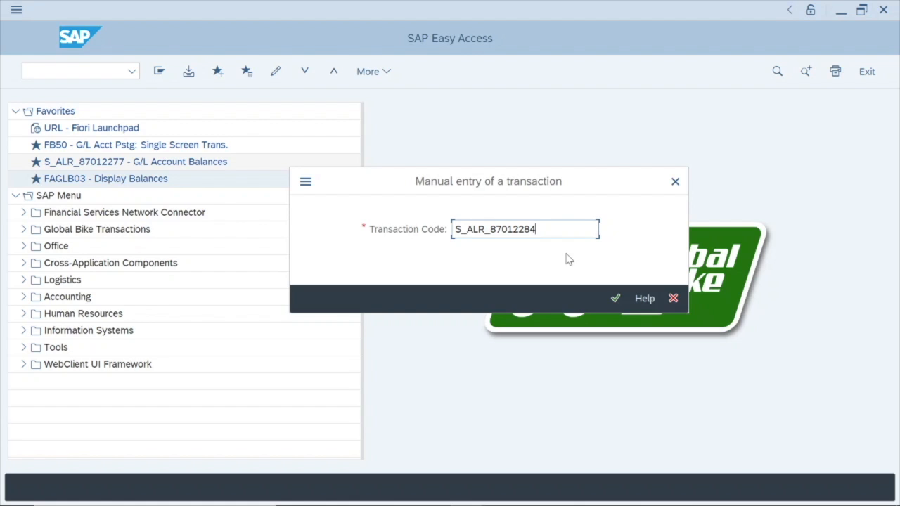
{"action": "left_click", "coordinate": [615, 299]}
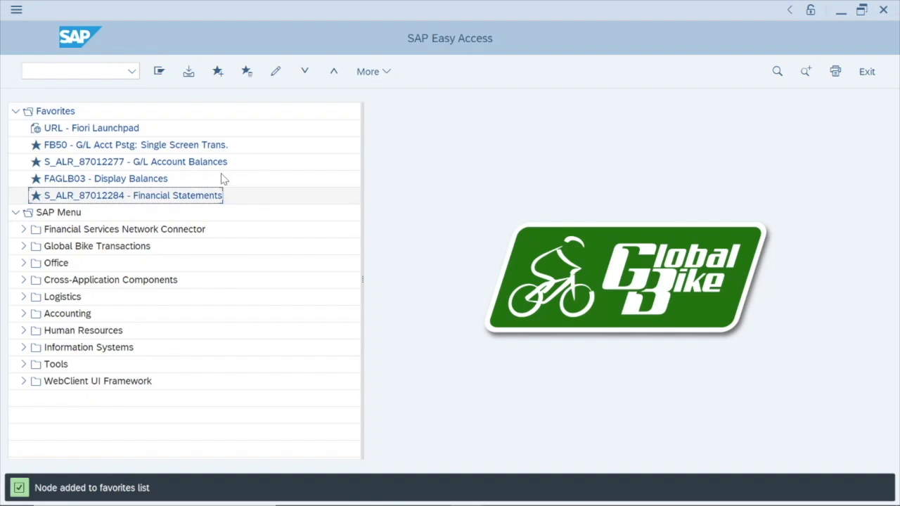
Insert transaction S_ALR_87013611 into the Favorites by its transaction code, below S_ALR_87012284.
{"action": "left_click", "coordinate": [385, 73]}
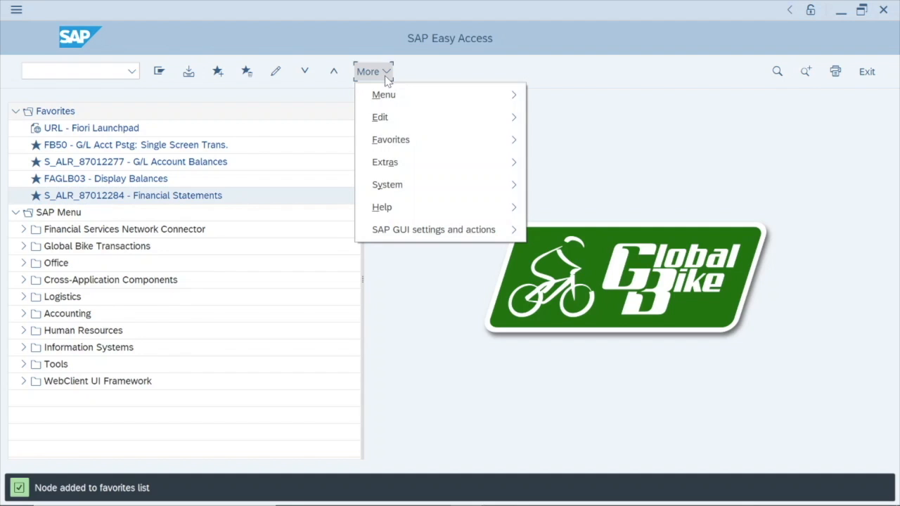
{"action": "mouse_move", "coordinate": [398, 140]}
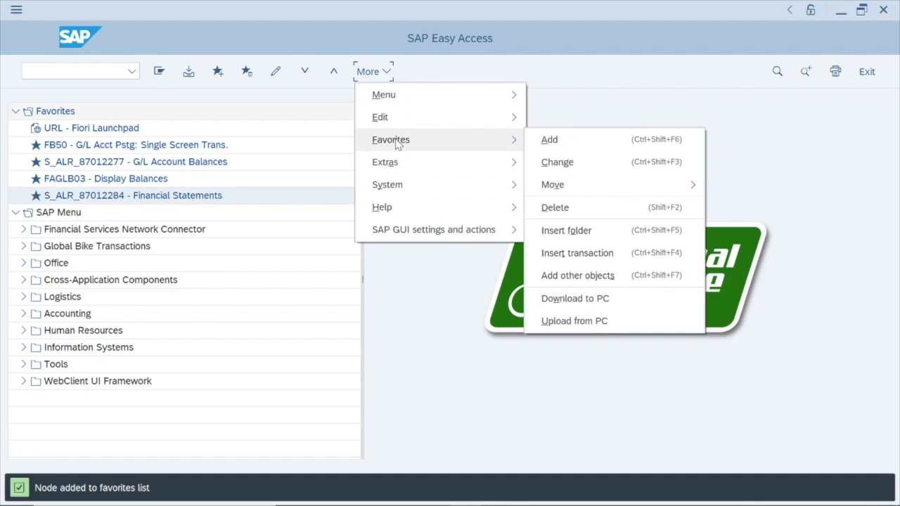
{"action": "left_click", "coordinate": [585, 255]}
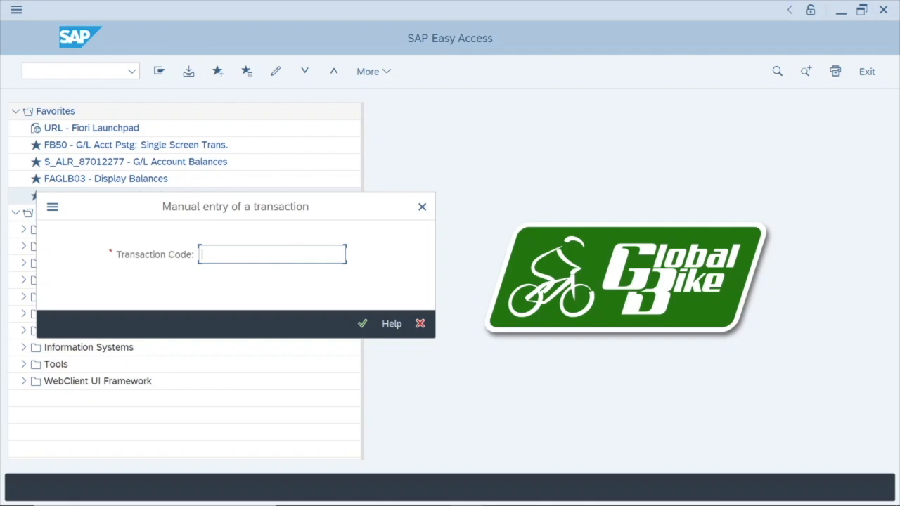
{"action": "type", "text": "S_ALR_870"}
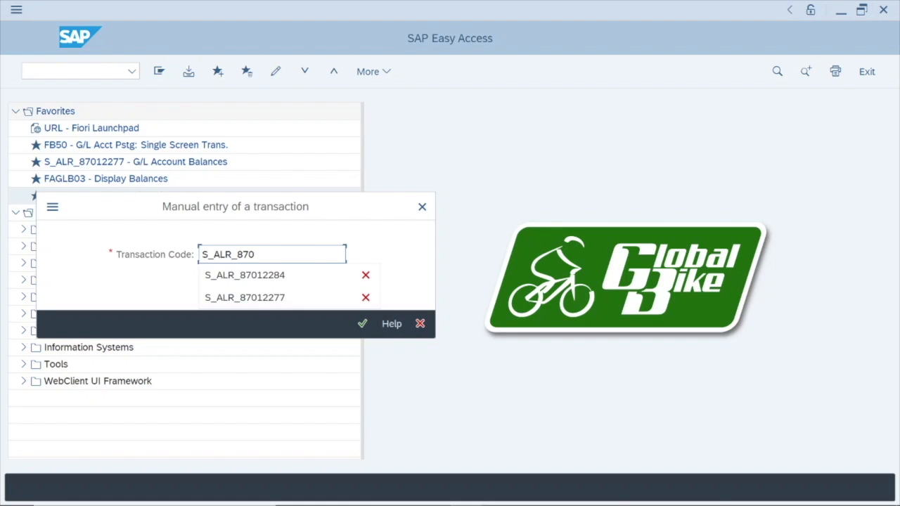
{"action": "type", "text": "13611"}
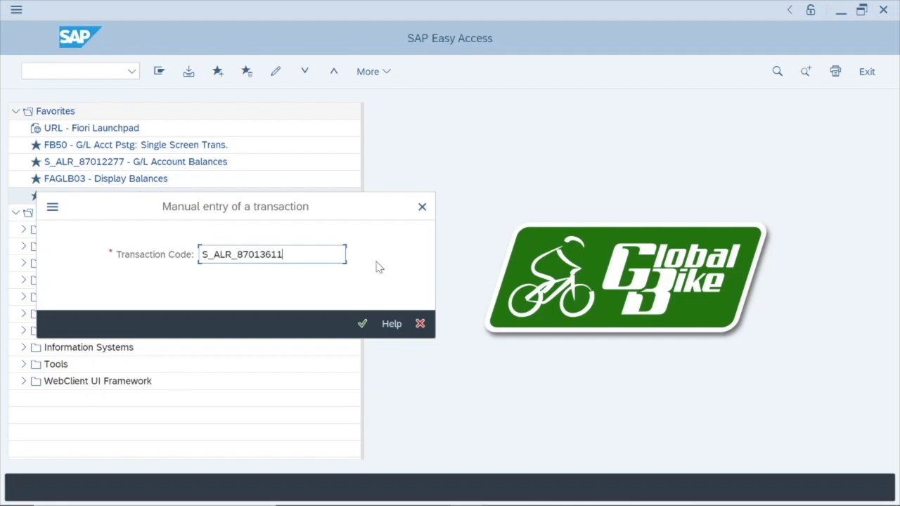
{"action": "left_click", "coordinate": [363, 325]}
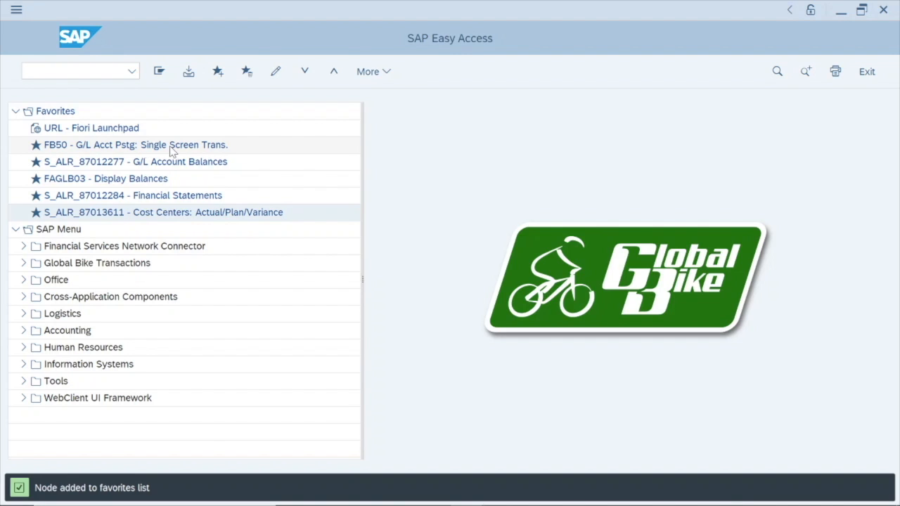
Start transaction FB50 from the Favorites with company code US00 and check the balance status indicator.
{"action": "double_click", "coordinate": [212, 146]}
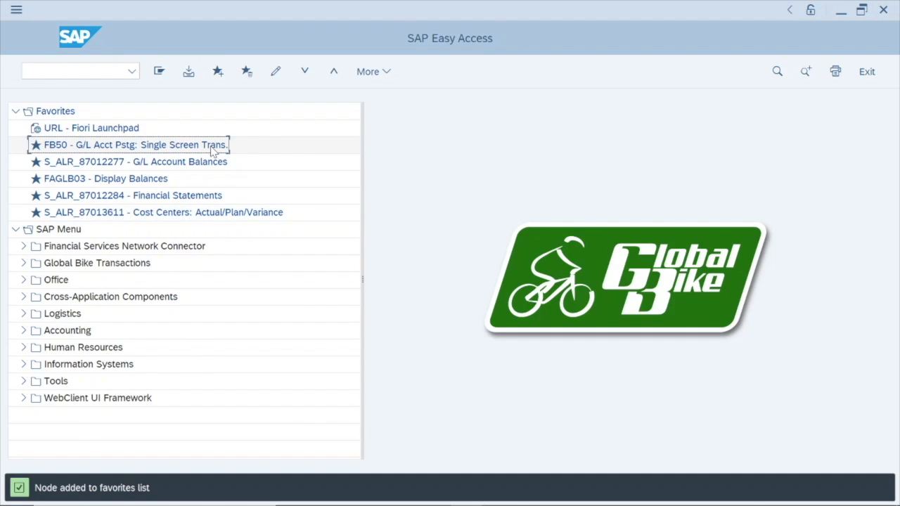
{"action": "left_click_drag", "start_coordinate": [200, 330], "coordinate": [249, 215]}
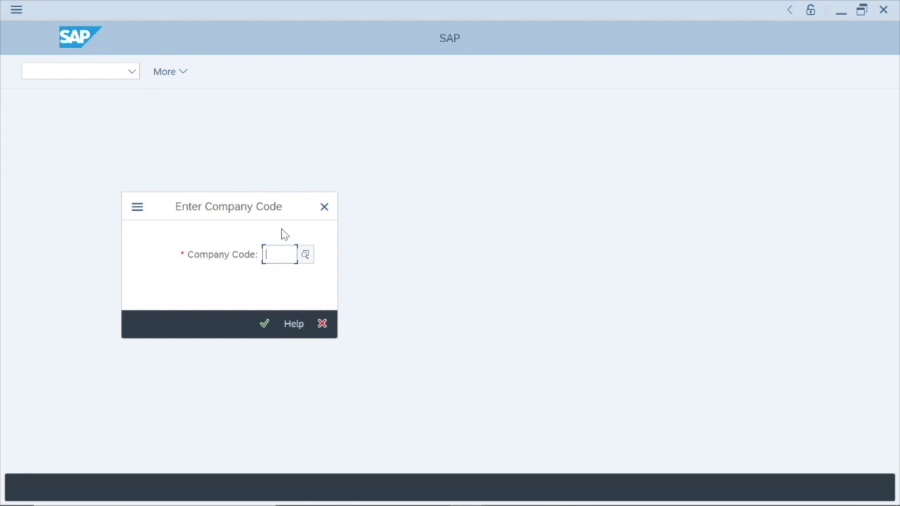
{"action": "type", "text": "US00"}
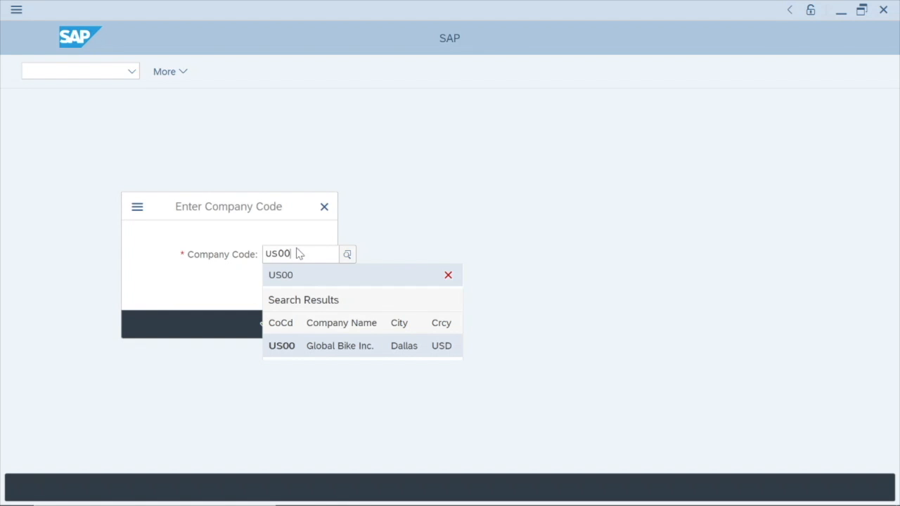
{"action": "left_click", "coordinate": [279, 231]}
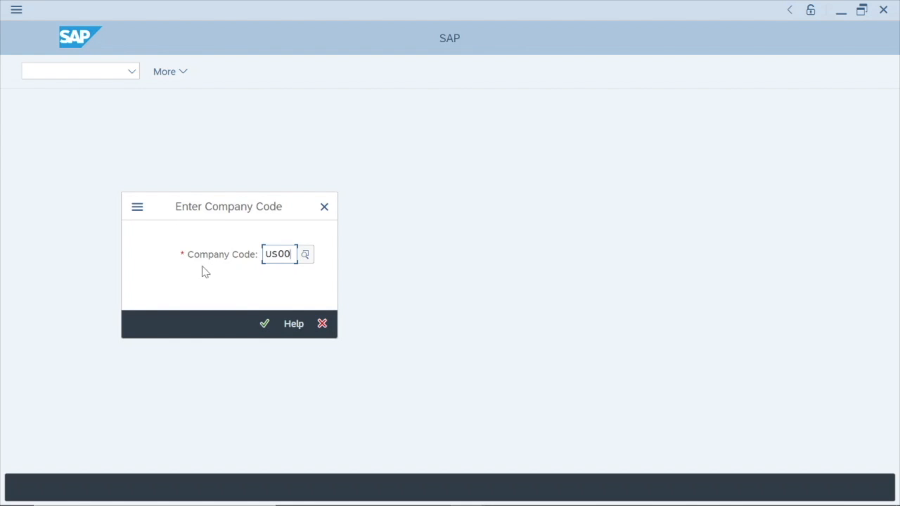
{"action": "left_click", "coordinate": [267, 329]}
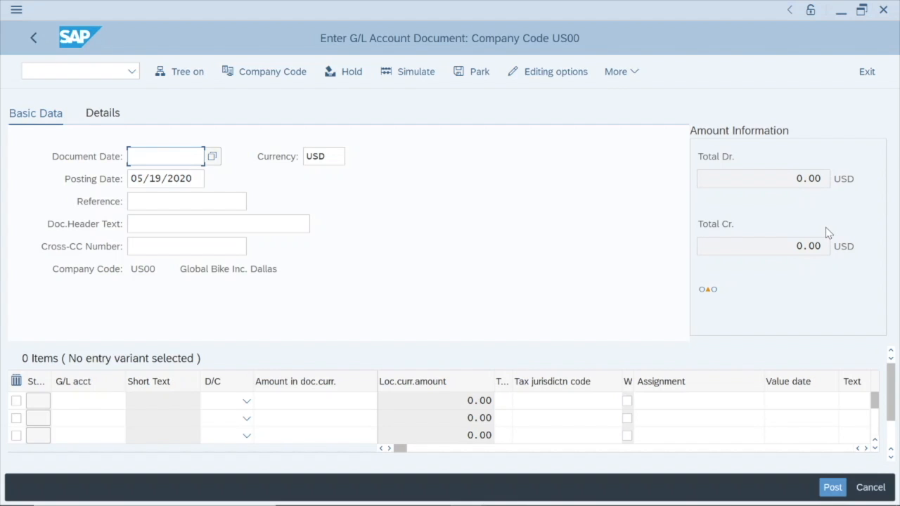
{"action": "mouse_move", "coordinate": [710, 297]}
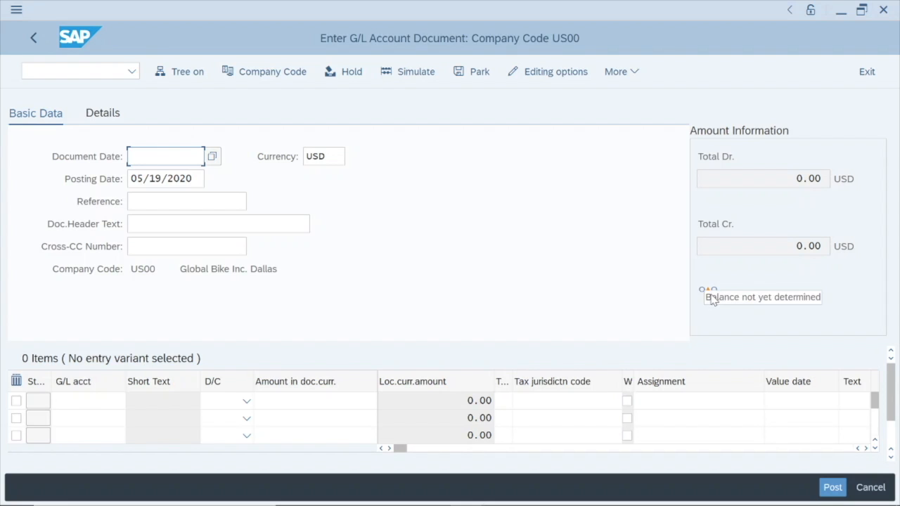
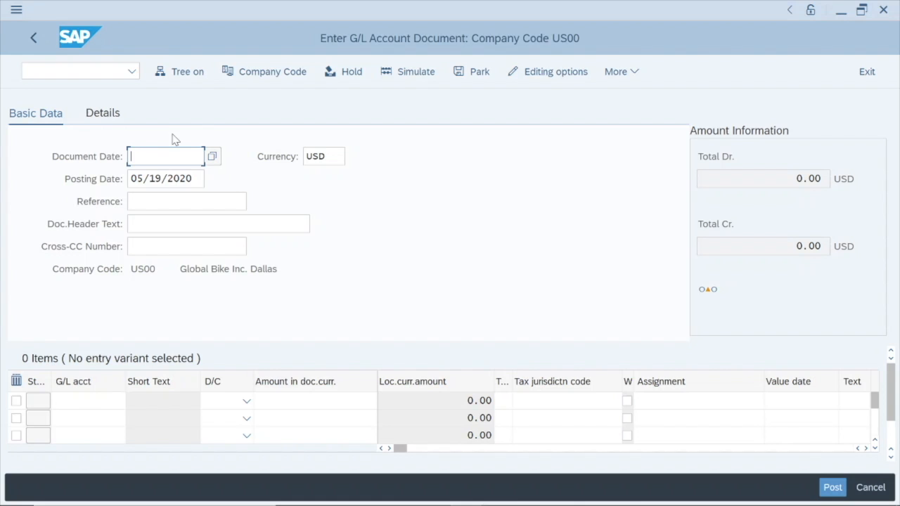
Set the G/L document's Document Date to 05/19/2020 and its Reference to Financing.
{"action": "left_click", "coordinate": [214, 158]}
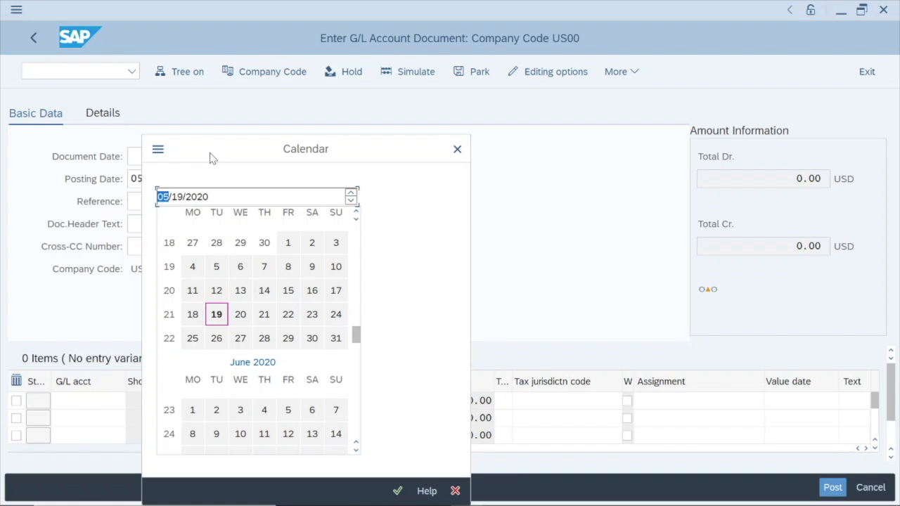
{"action": "left_click", "coordinate": [216, 315]}
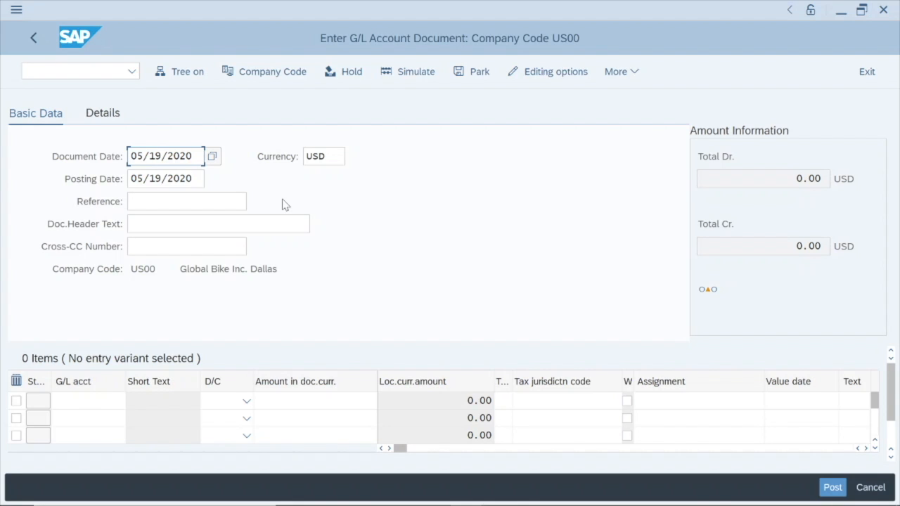
{"action": "left_click", "coordinate": [186, 202]}
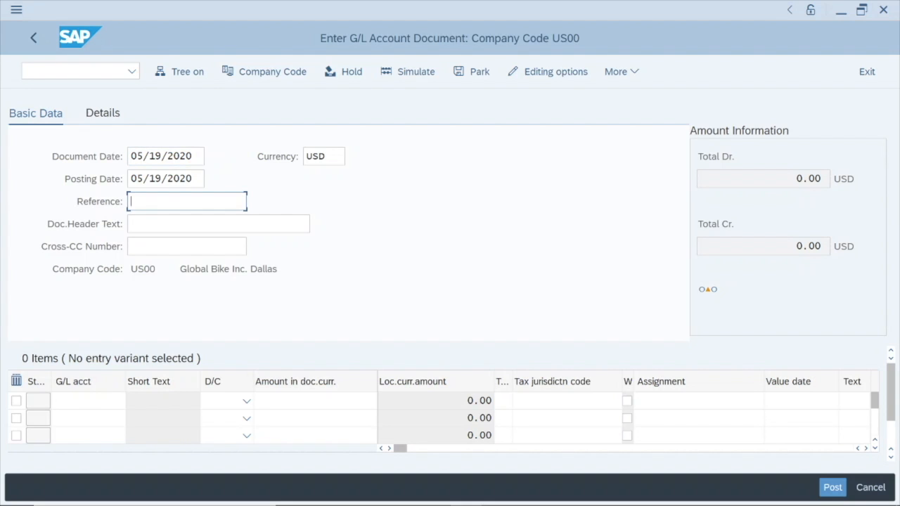
{"action": "type", "text": "Financing"}
Open the G/L account search for the first line item, using the search by G/L account number in company code.
{"action": "left_click", "coordinate": [87, 399]}
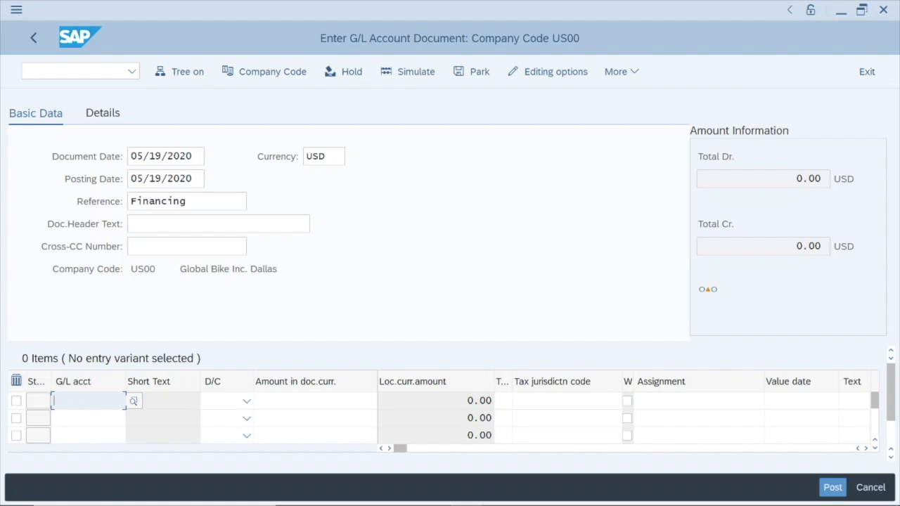
{"action": "left_click", "coordinate": [134, 402]}
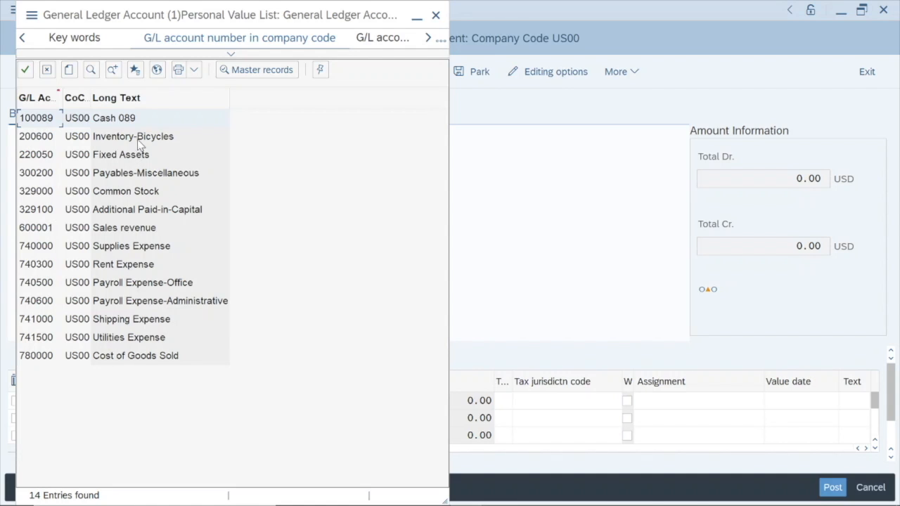
{"action": "left_click", "coordinate": [158, 71]}
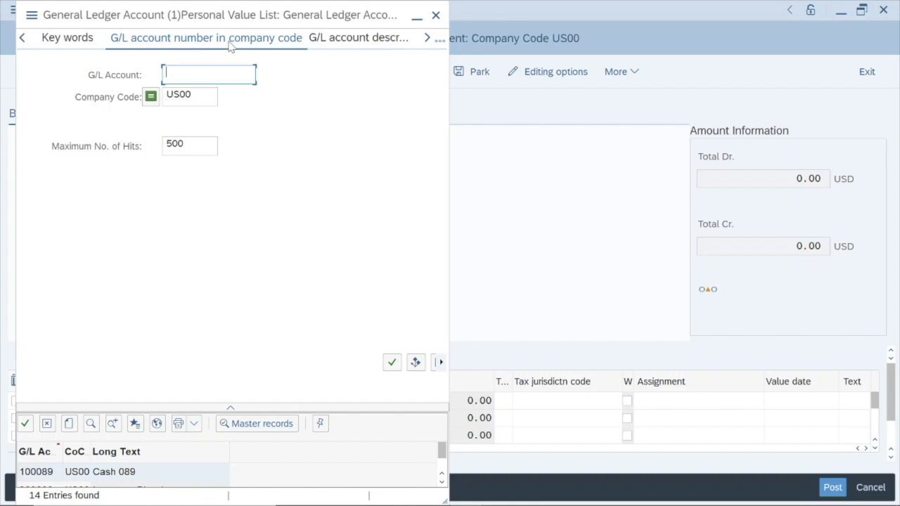
{"action": "left_click", "coordinate": [440, 43]}
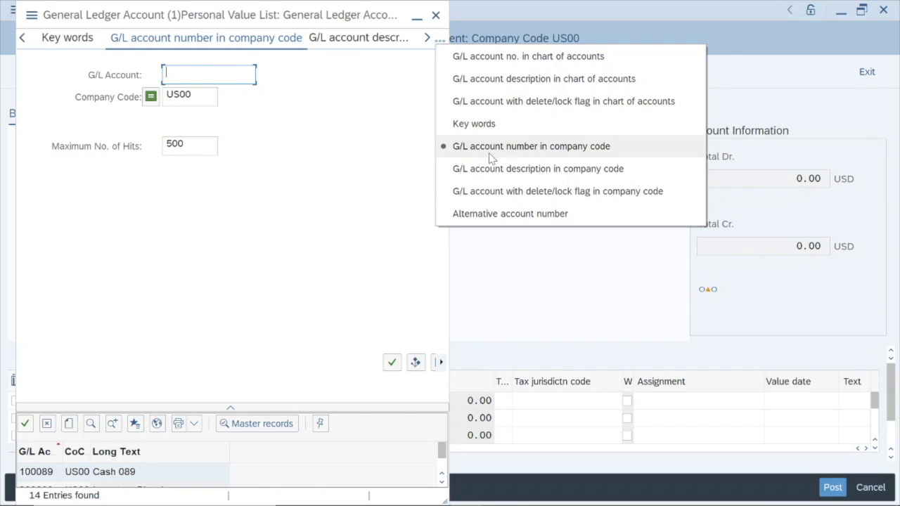
{"action": "left_click", "coordinate": [527, 153]}
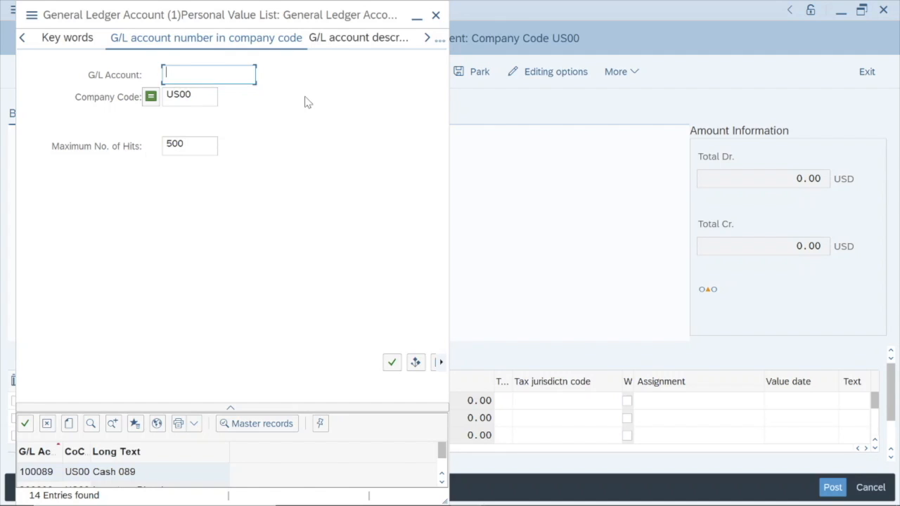
{"action": "type", "text": "*"}
{"action": "key", "text": "BackSpace"}
{"action": "type", "text": "089"}
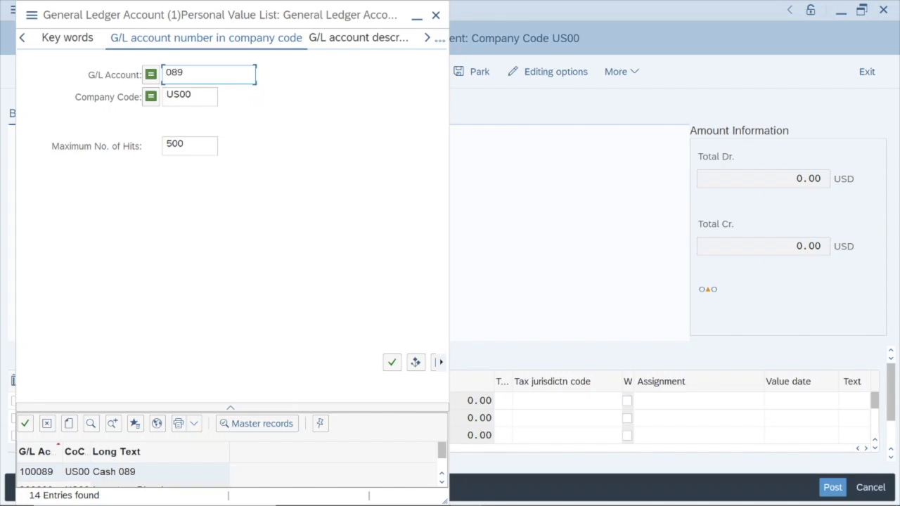
{"action": "type", "text": "*"}
{"action": "key", "text": "BackSpace"}
{"action": "key", "text": "BackSpace"}
{"action": "key", "text": "BackSpace"}
{"action": "key", "text": "BackSpace"}
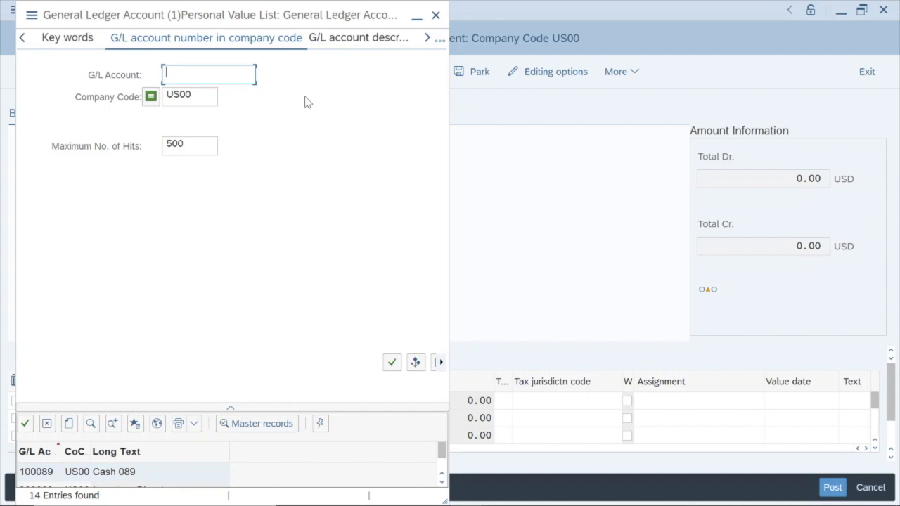
Search company code US00 for G/L accounts matching *089 and choose Cash 089 for the first line item.
{"action": "type", "text": "*"}
{"action": "type", "text": "089"}
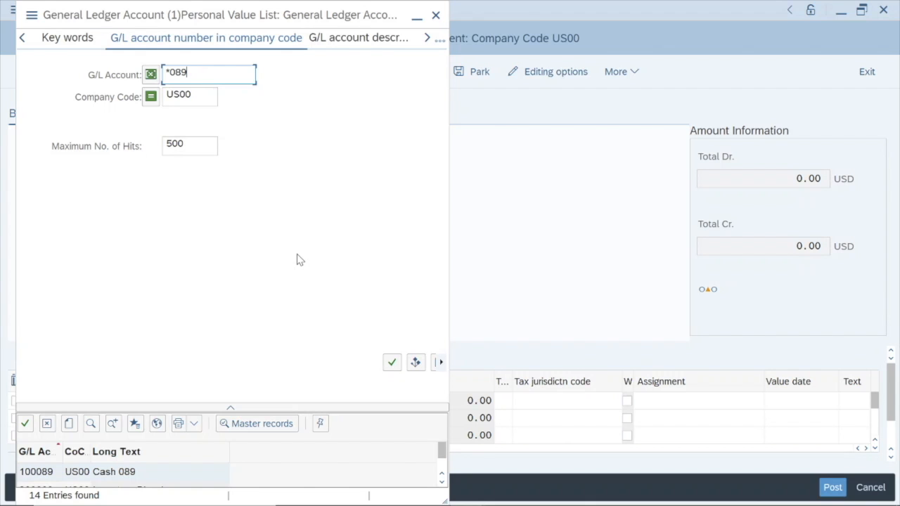
{"action": "key", "text": "Return"}
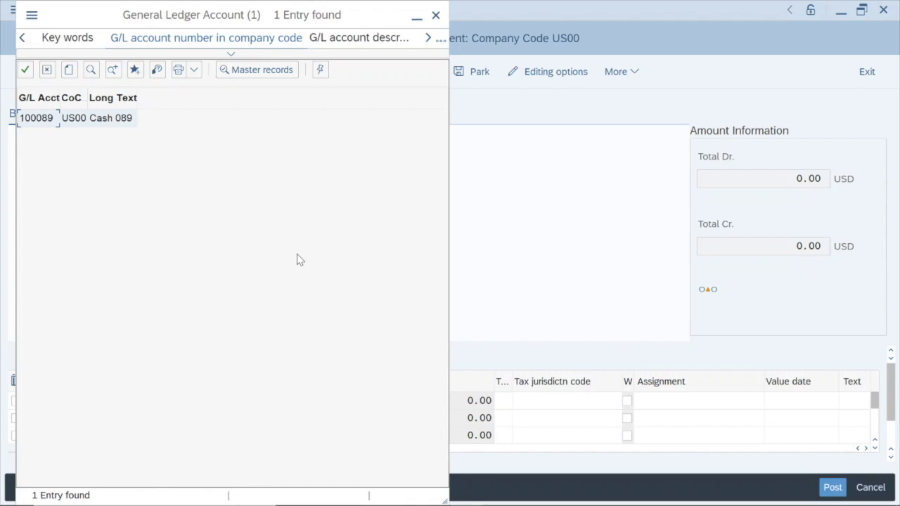
{"action": "double_click", "coordinate": [40, 123]}
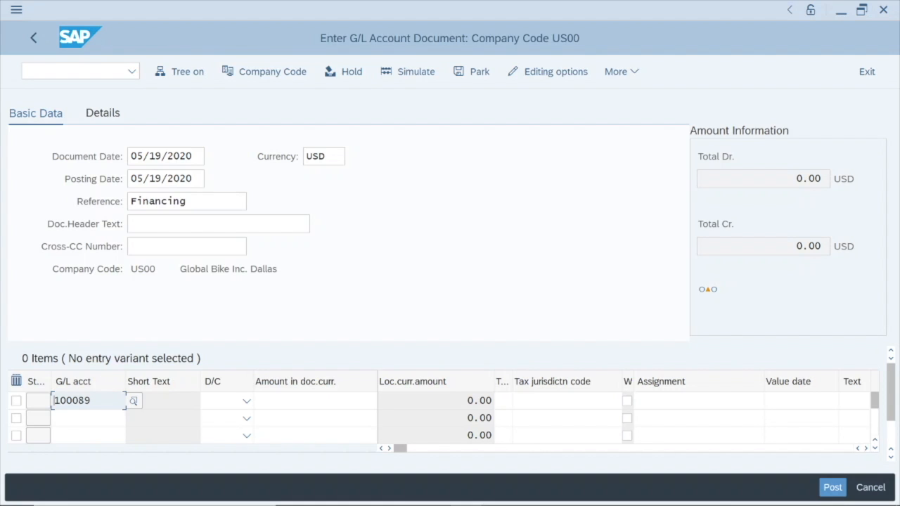
Make the Cash 089 line item a Debit of 500000 and check the balance status indicator.
{"action": "left_click", "coordinate": [246, 401]}
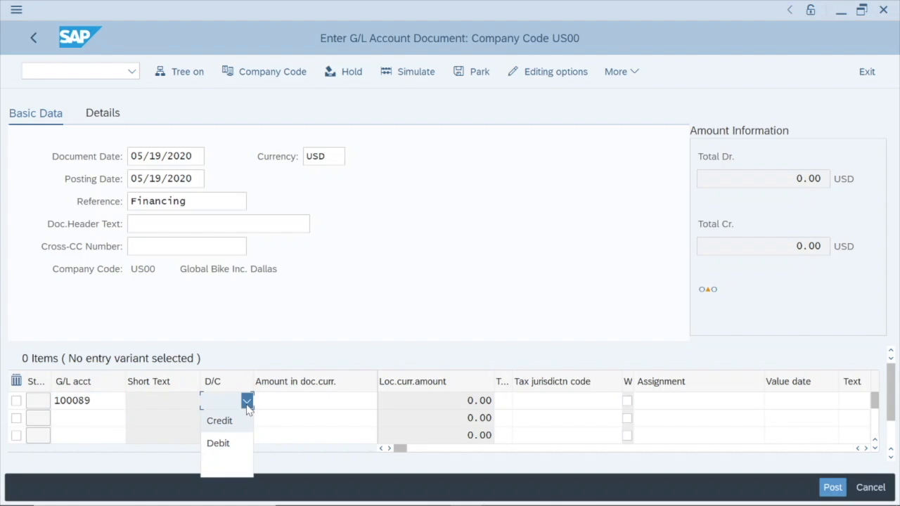
{"action": "left_click", "coordinate": [211, 446]}
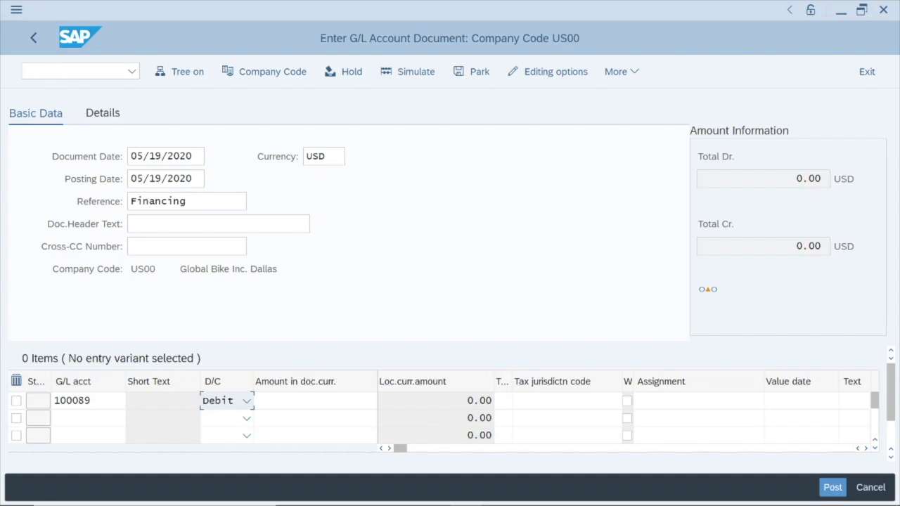
{"action": "left_click", "coordinate": [315, 401]}
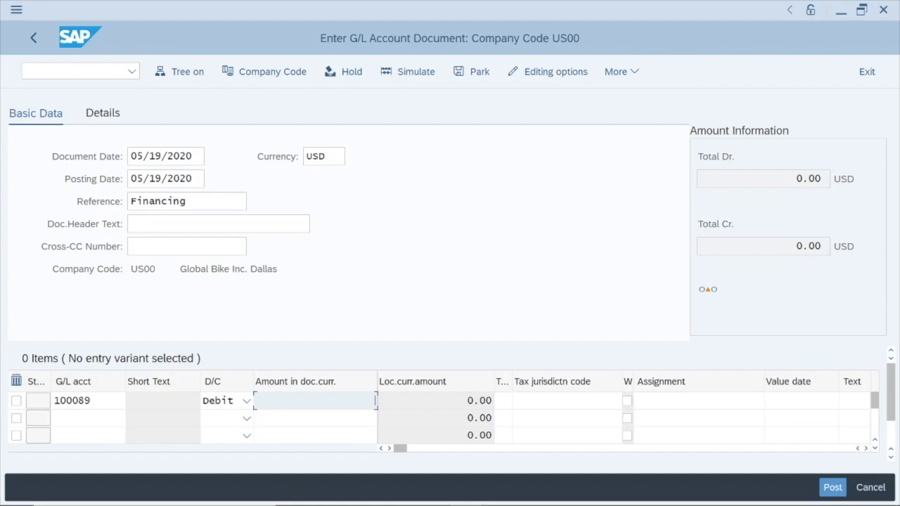
{"action": "type", "text": "500000"}
{"action": "key", "text": "Return"}
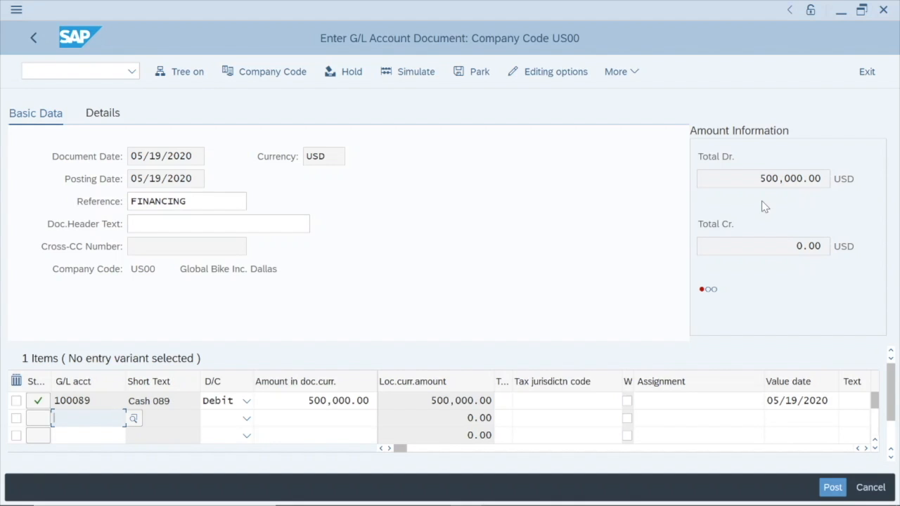
{"action": "mouse_move", "coordinate": [711, 301]}
Search company code US00 for G/L accounts matching 3* and choose Common Stock for the second line item.
{"action": "left_click", "coordinate": [128, 416]}
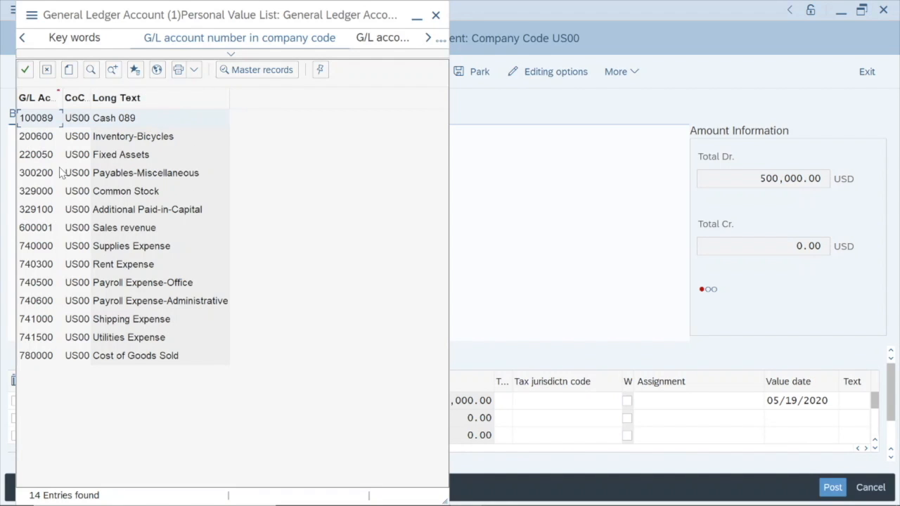
{"action": "left_click", "coordinate": [157, 73]}
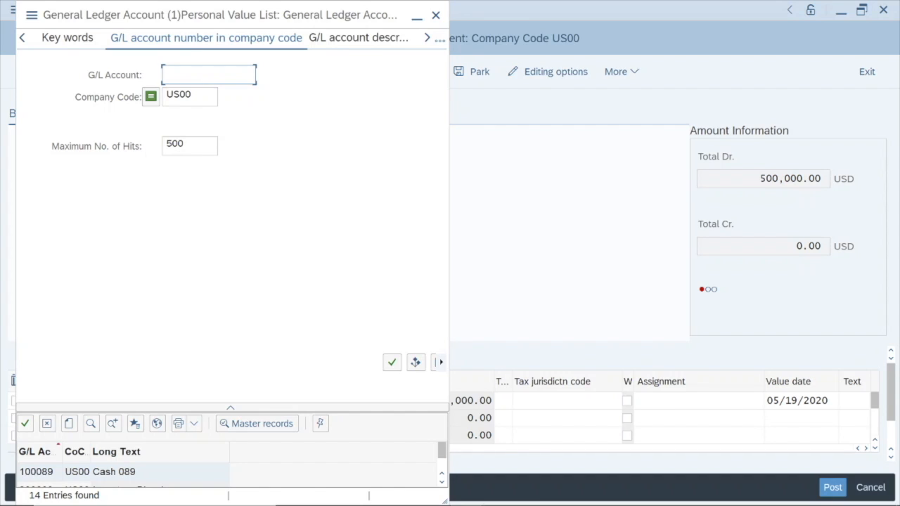
{"action": "type", "text": "3*"}
{"action": "key", "text": "Return"}
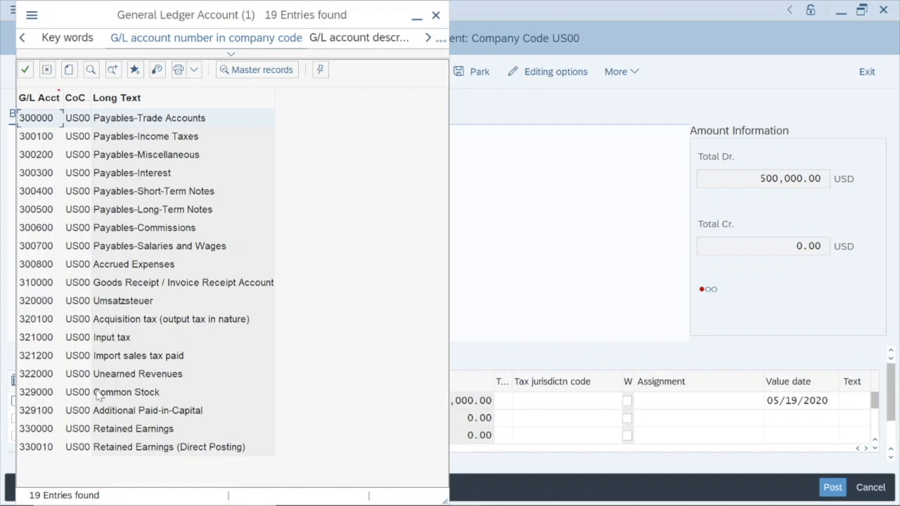
{"action": "double_click", "coordinate": [46, 396]}
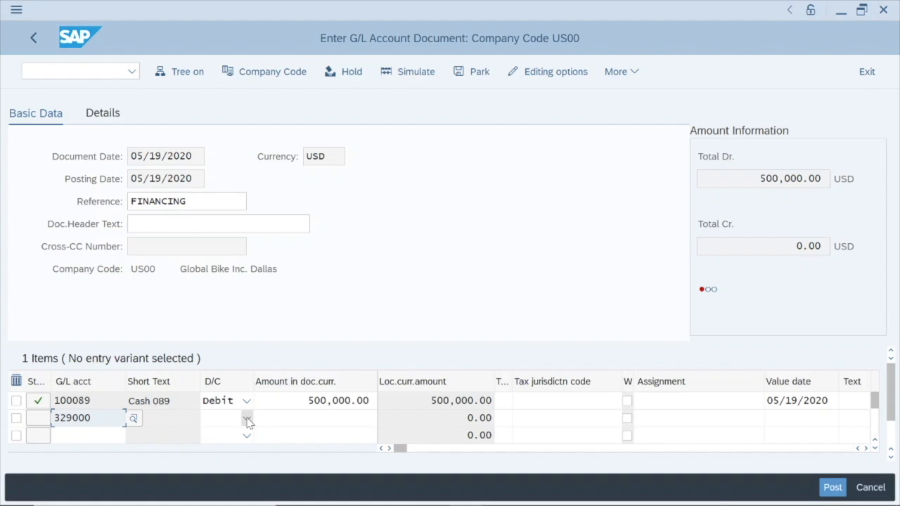
Make the Common Stock line item a Credit of 100000 and check the balance status indicator.
{"action": "left_click", "coordinate": [246, 419]}
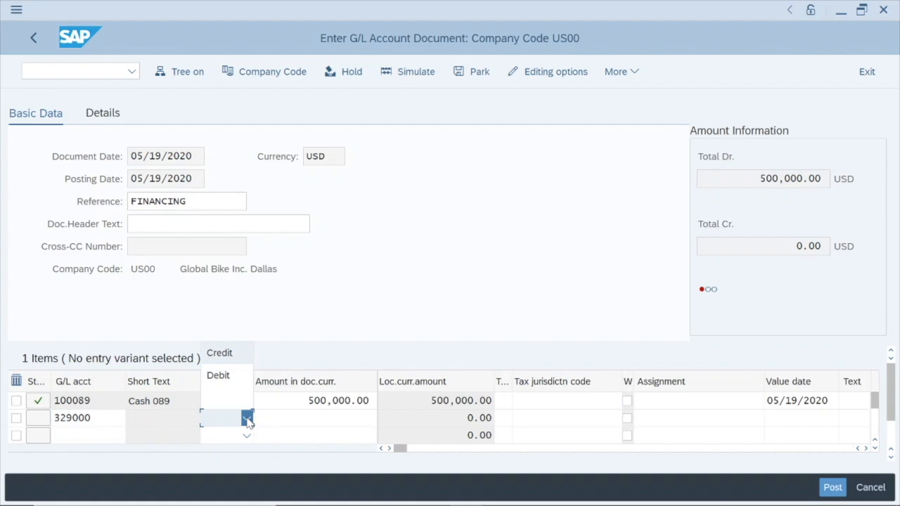
{"action": "left_click", "coordinate": [232, 354]}
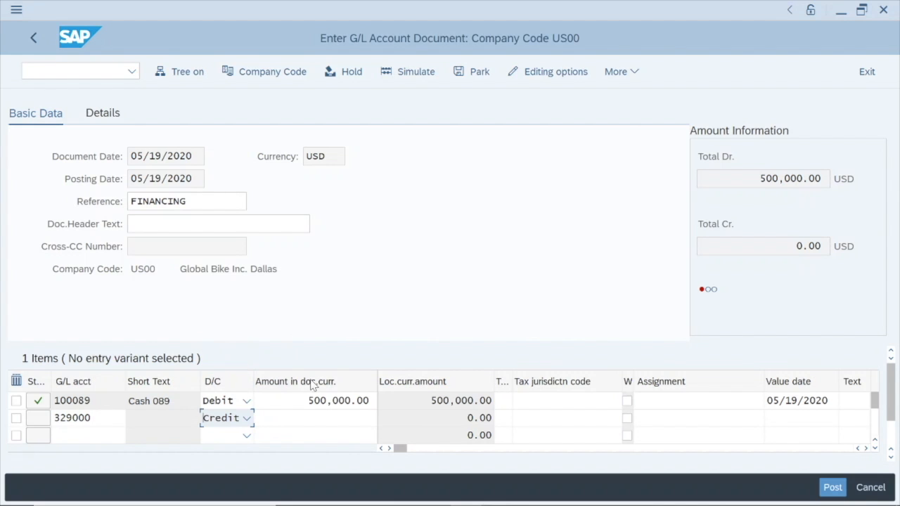
{"action": "key", "text": "Tab"}
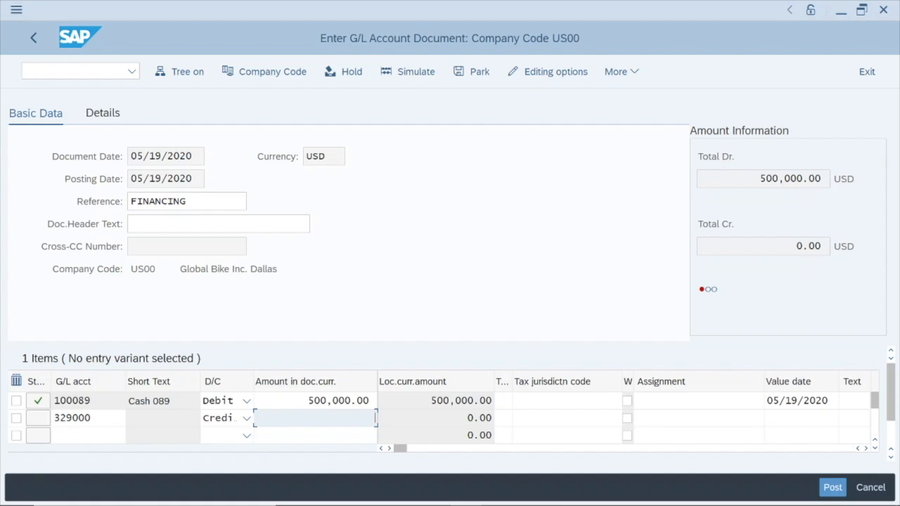
{"action": "type", "text": "100000"}
{"action": "key", "text": "Return"}
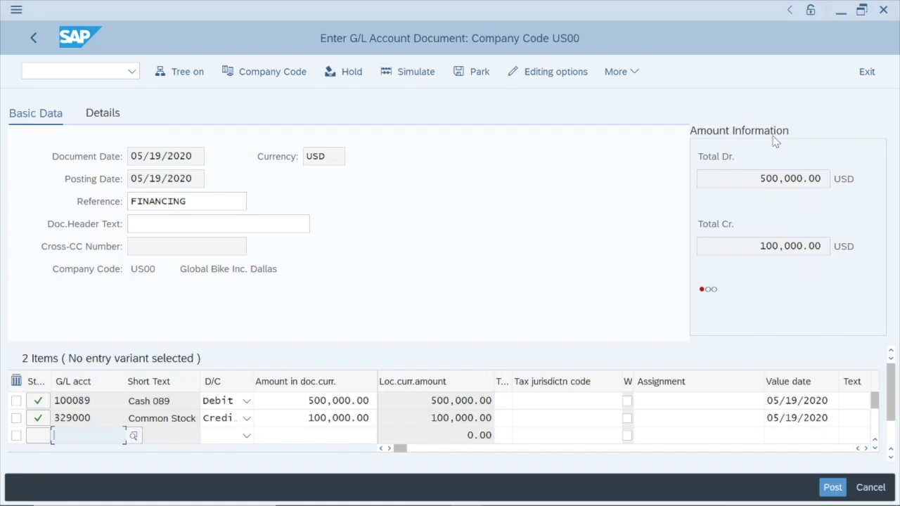
{"action": "mouse_move", "coordinate": [705, 297]}
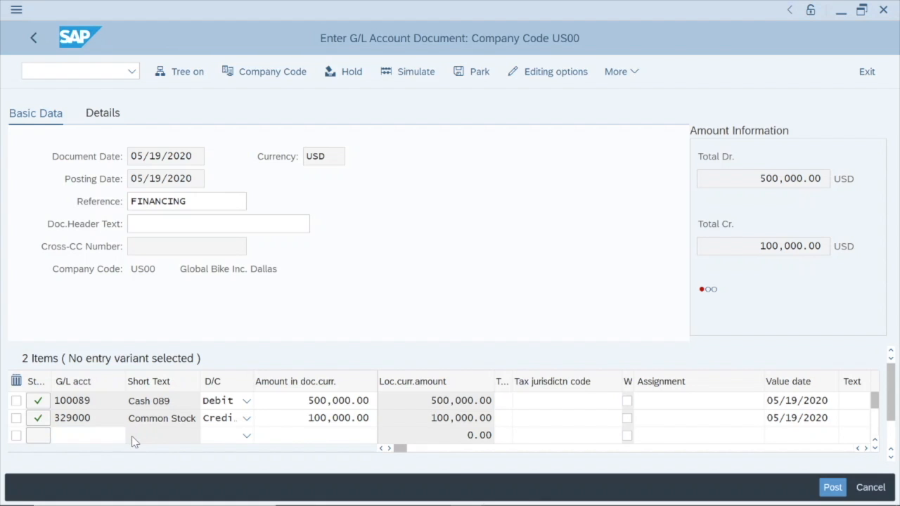
Search for G/L accounts matching 3* again and choose Additional Paid-in-Capital for the third line item.
{"action": "left_click", "coordinate": [131, 436]}
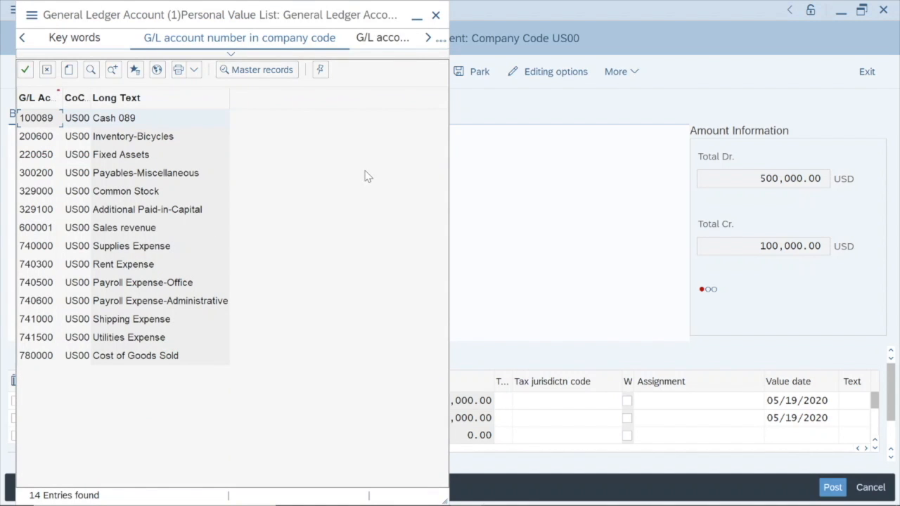
{"action": "left_click", "coordinate": [157, 70]}
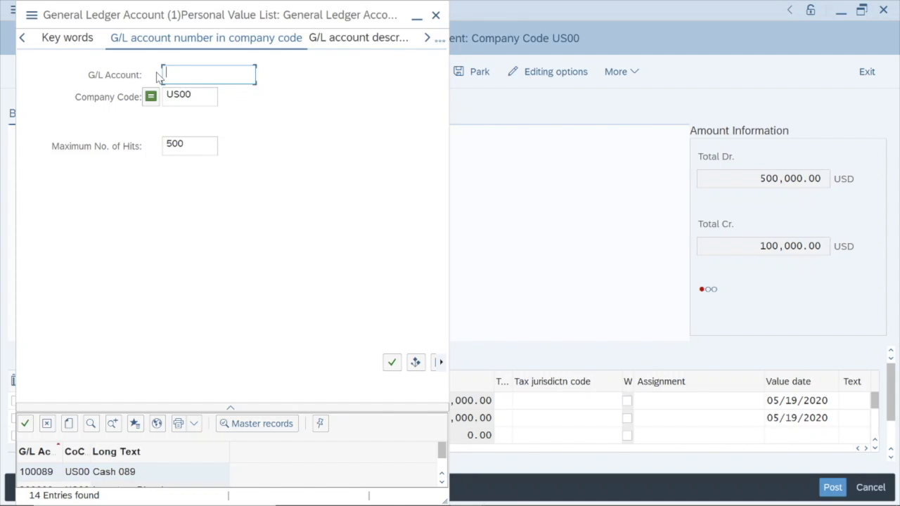
{"action": "type", "text": "3*"}
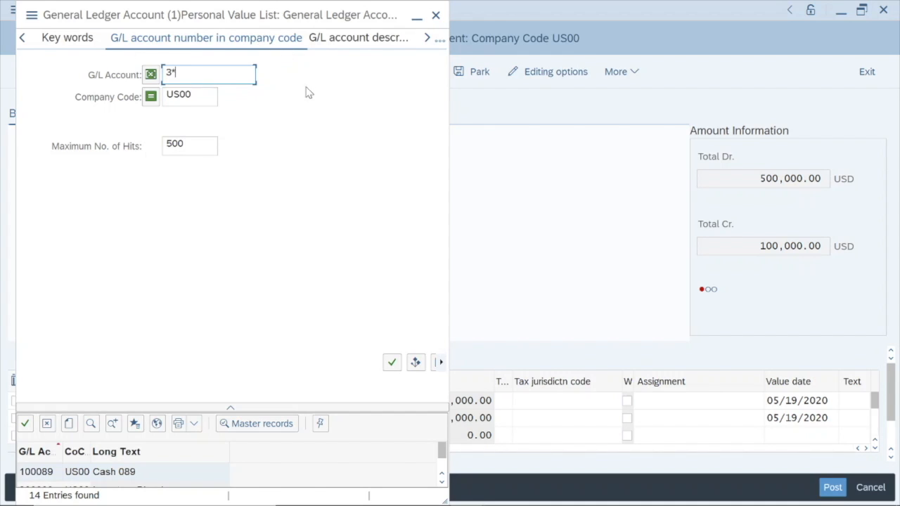
{"action": "key", "text": "Return"}
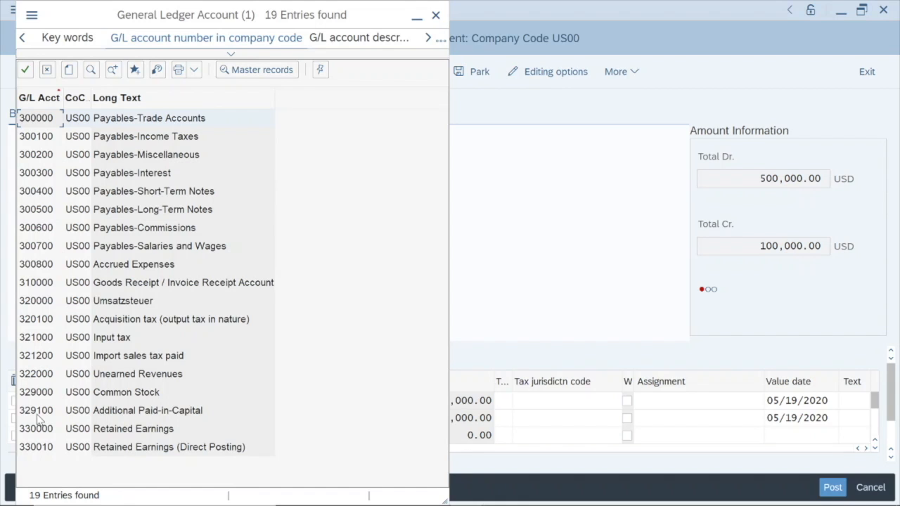
{"action": "double_click", "coordinate": [121, 413]}
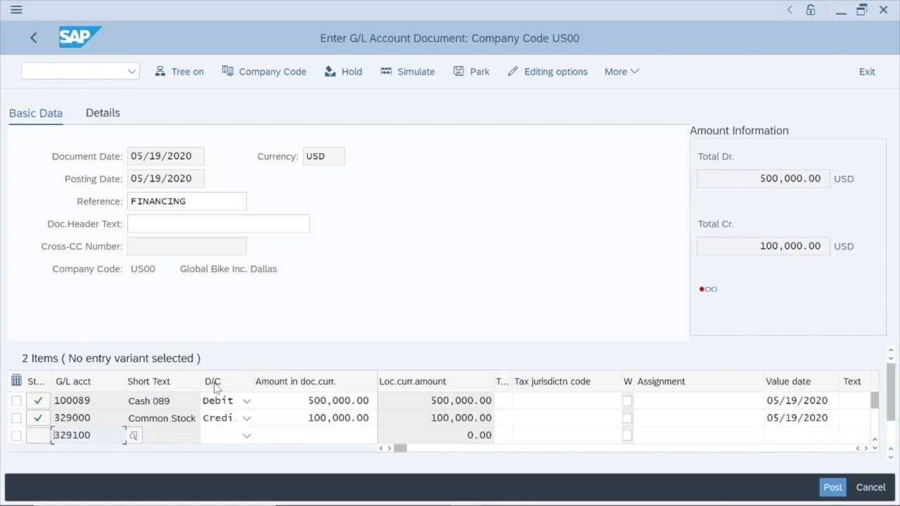
Make the Additional Paid-in-Capital line item a Credit for the balancing amount of 400,000.
{"action": "left_click", "coordinate": [247, 436]}
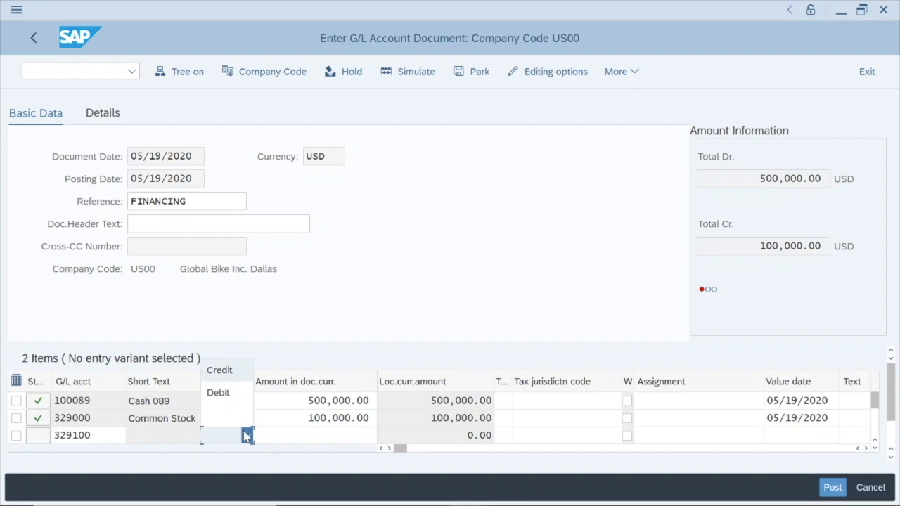
{"action": "left_click", "coordinate": [222, 373]}
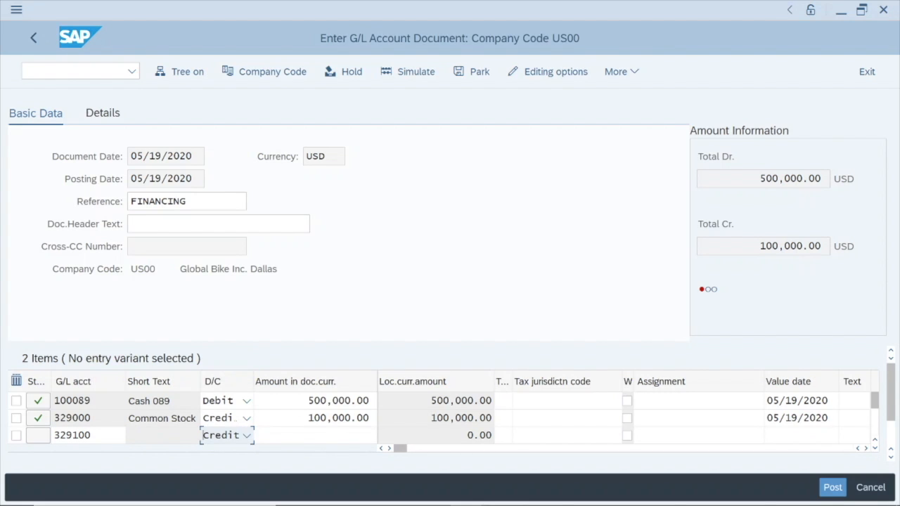
{"action": "key", "text": "Tab"}
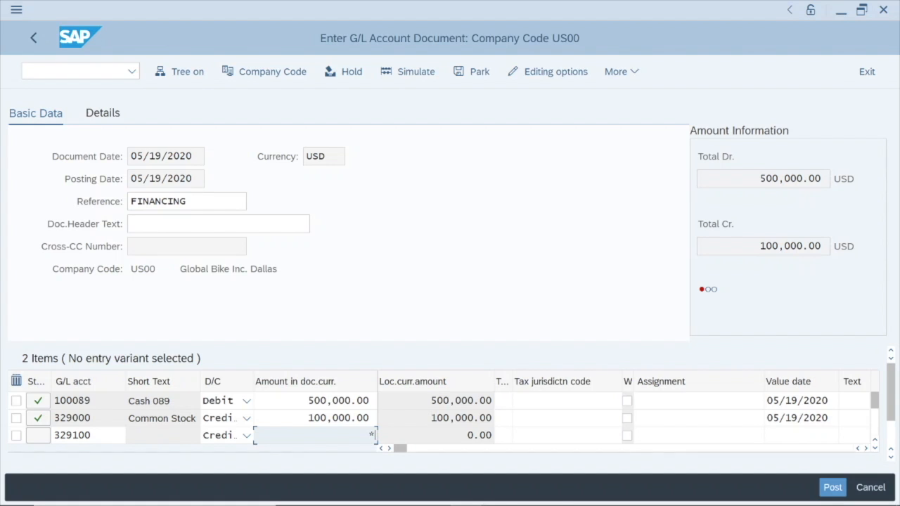
{"action": "type", "text": "400000"}
{"action": "key", "text": "Return"}
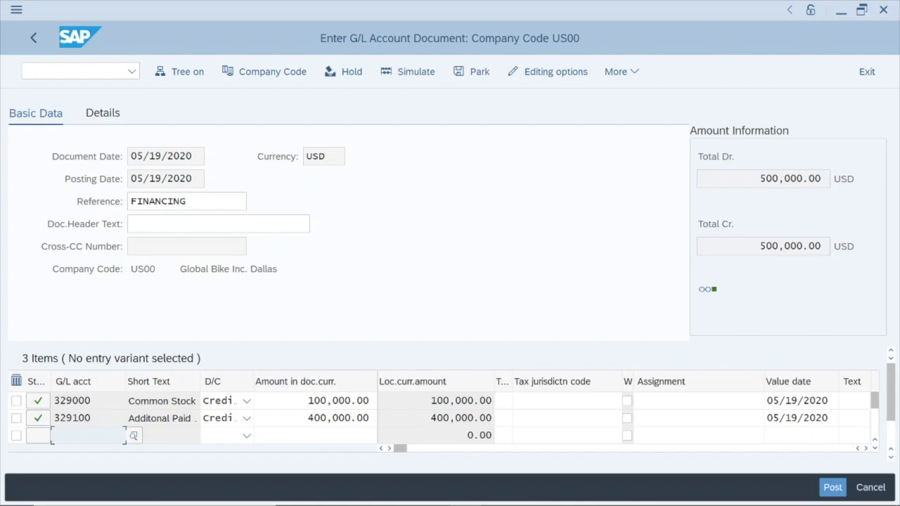
Review all line items and the balance status indicator, and simulate the G/L document.
{"action": "scroll", "coordinate": [450, 418], "scroll_direction": "up", "scroll_amount": 1}
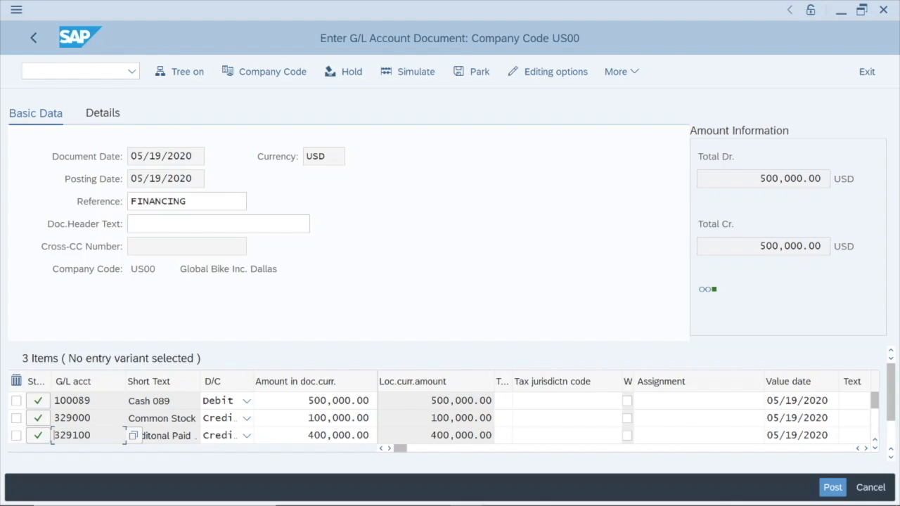
{"action": "mouse_move", "coordinate": [711, 293]}
{"action": "mouse_move", "coordinate": [740, 296]}
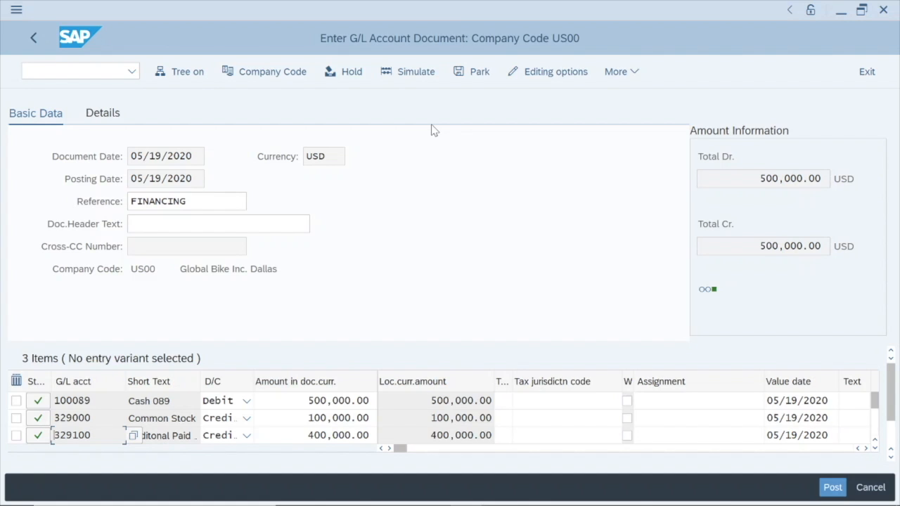
{"action": "left_click", "coordinate": [404, 74]}
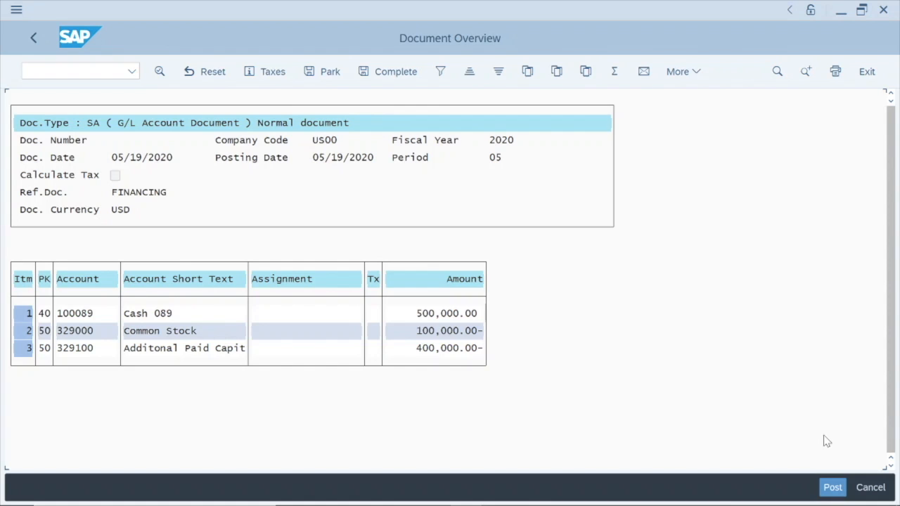
Post the simulated financing document and set the document date of the new G/L document to 05/19/2020.
{"action": "left_click", "coordinate": [833, 490]}
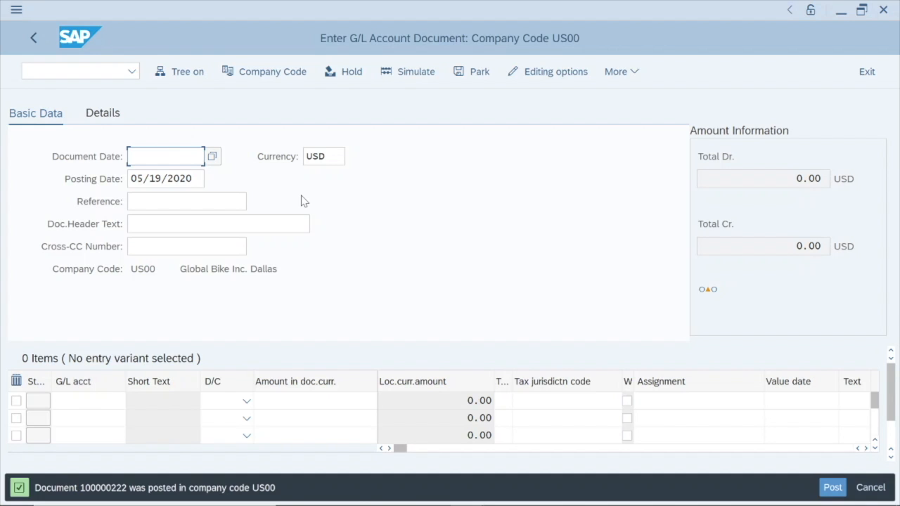
{"action": "left_click", "coordinate": [214, 157]}
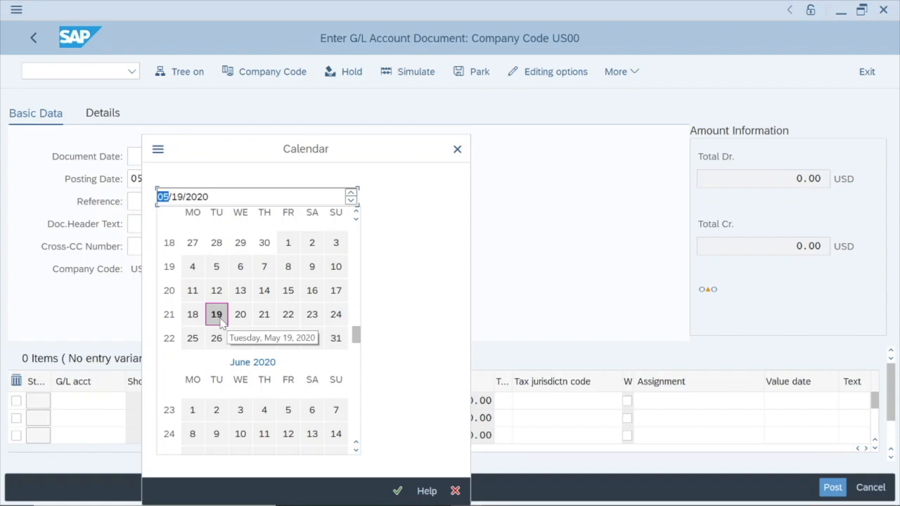
{"action": "double_click", "coordinate": [220, 318]}
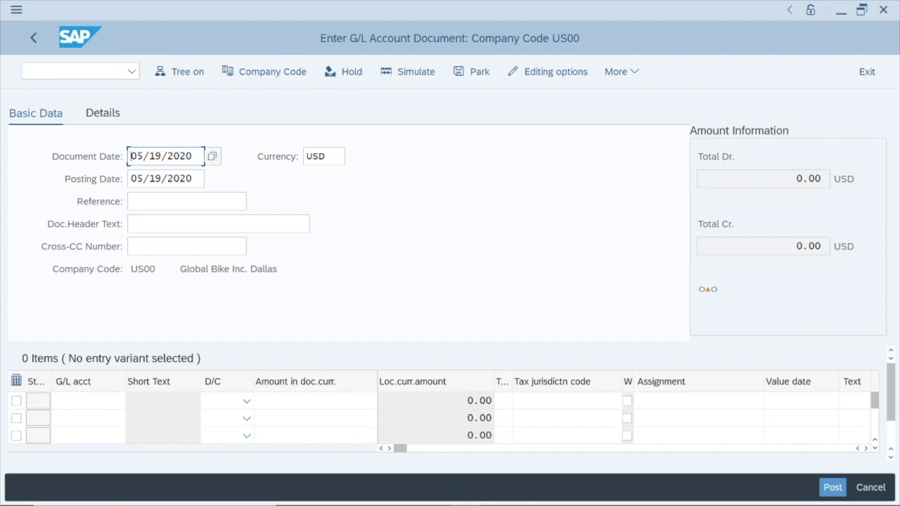
{"action": "key", "text": "End"}
Search all G/L accounts in company code US00 and choose Inventory-Bicycles for the first line item.
{"action": "left_click", "coordinate": [88, 400]}
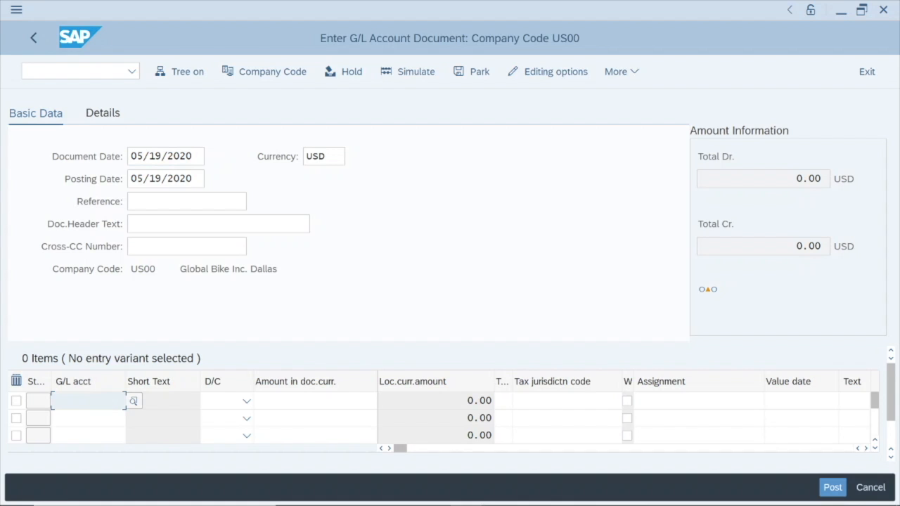
{"action": "left_click", "coordinate": [133, 401]}
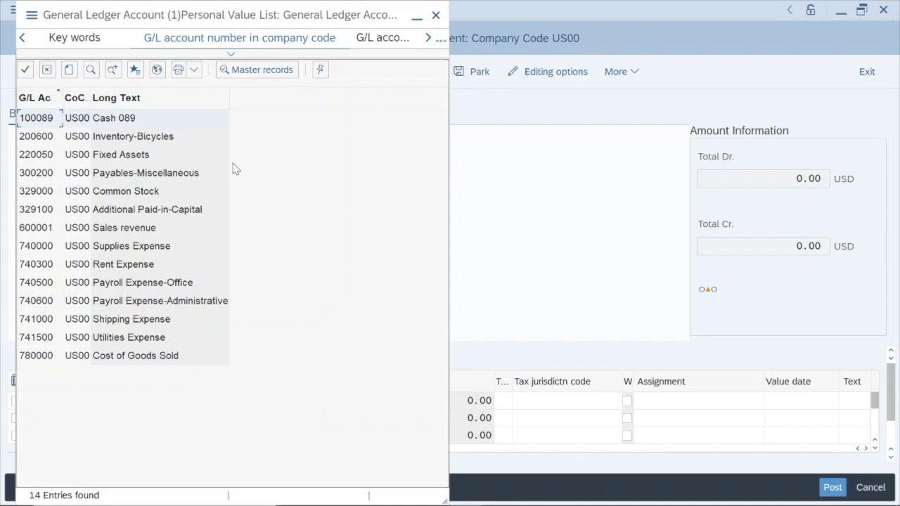
{"action": "left_click", "coordinate": [156, 71]}
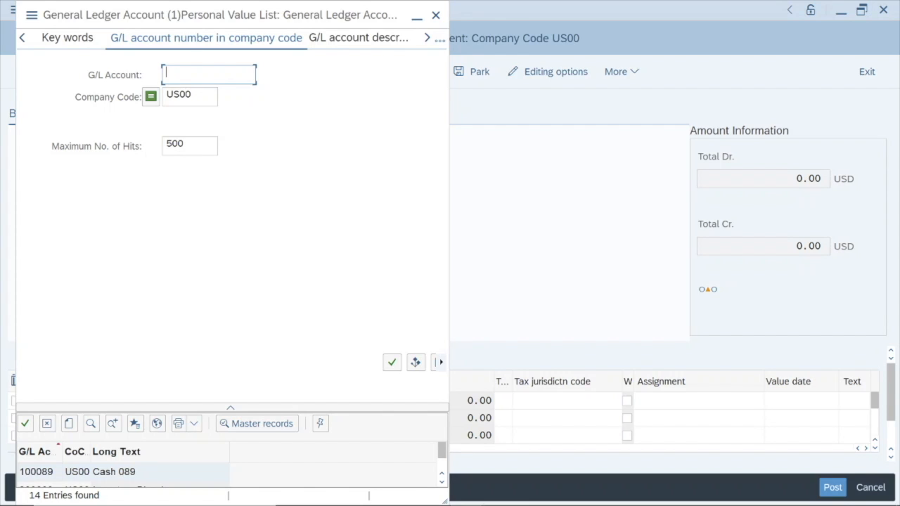
{"action": "key", "text": "Return"}
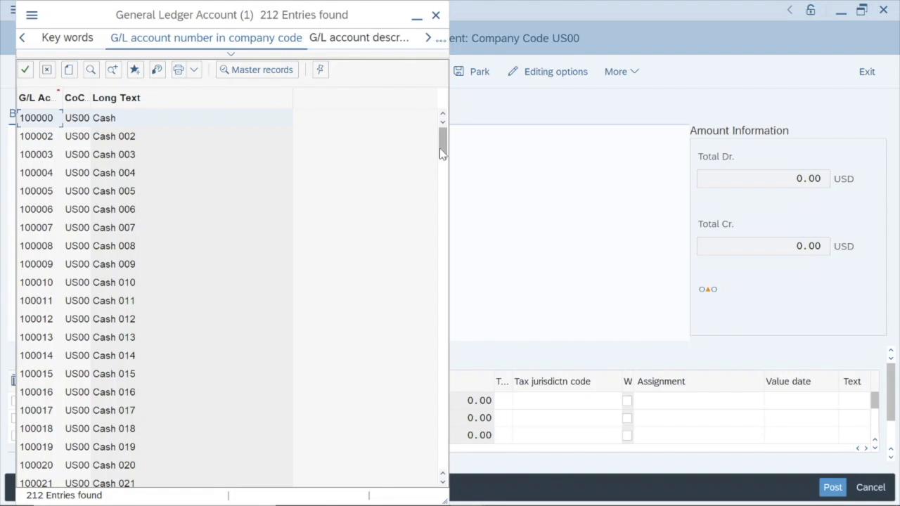
{"action": "left_click_drag", "start_coordinate": [444, 145], "coordinate": [437, 191]}
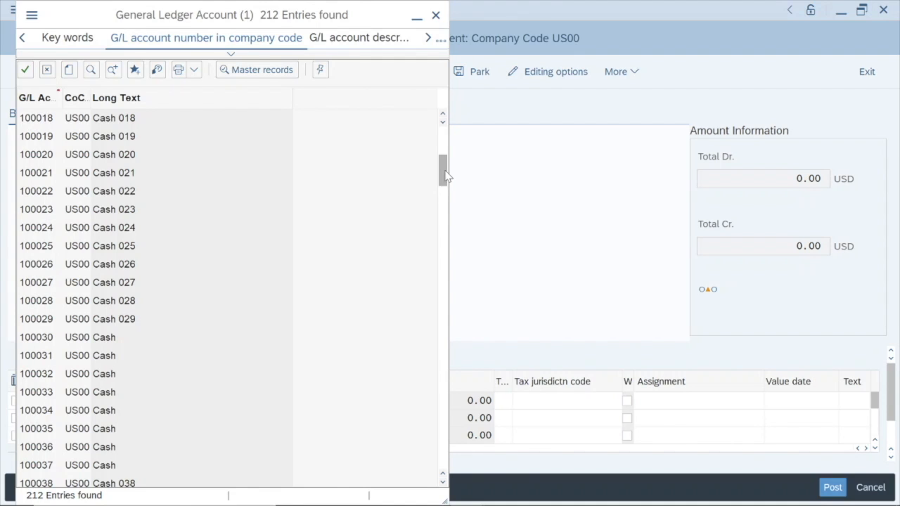
{"action": "left_click_drag", "start_coordinate": [445, 176], "coordinate": [443, 202]}
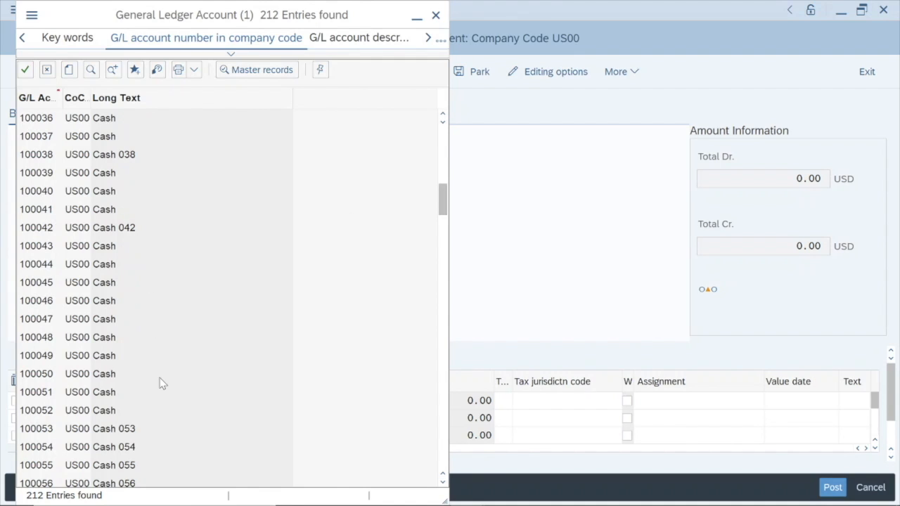
{"action": "left_click_drag", "start_coordinate": [444, 202], "coordinate": [442, 242]}
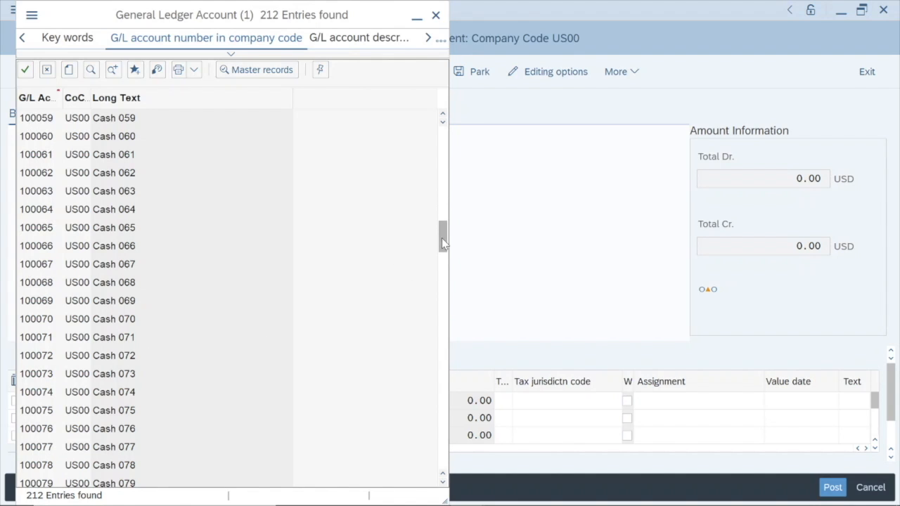
{"action": "left_click_drag", "start_coordinate": [442, 236], "coordinate": [435, 268]}
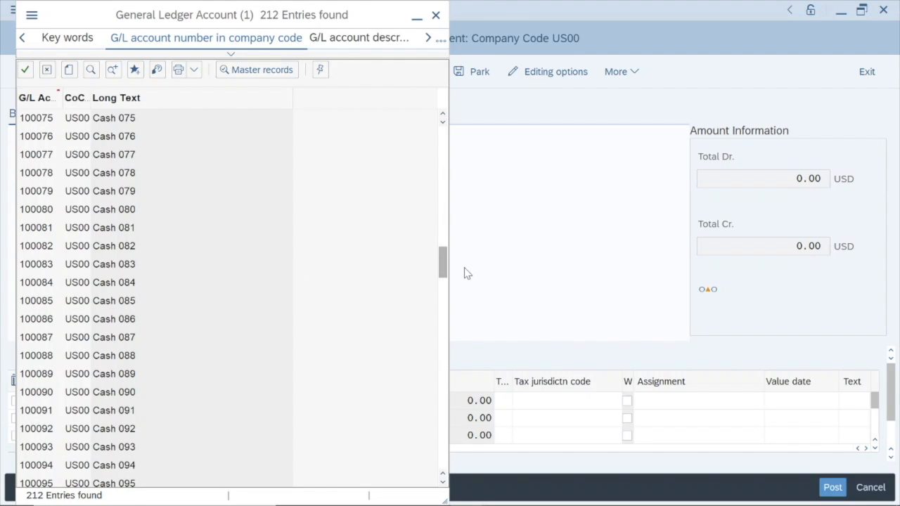
{"action": "scroll", "coordinate": [444, 296], "scroll_direction": "down", "scroll_amount": 5}
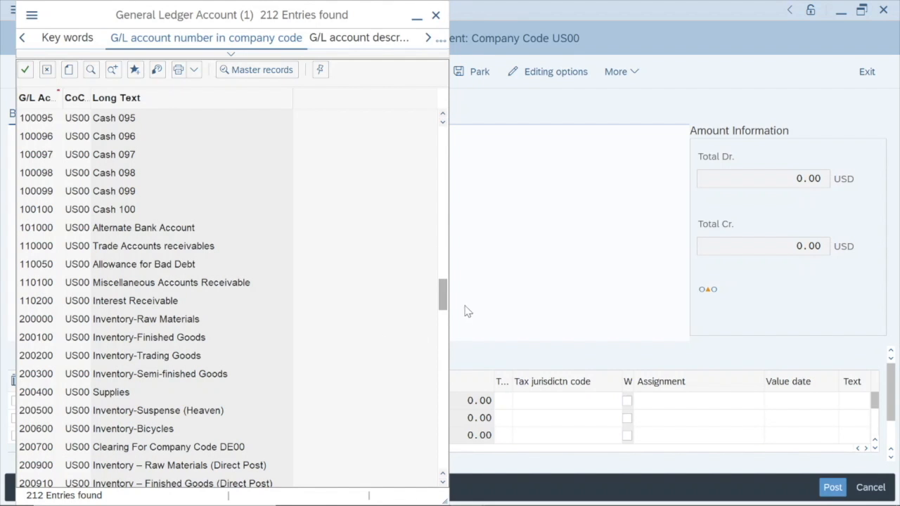
{"action": "scroll", "coordinate": [442, 312], "scroll_direction": "down", "scroll_amount": 1}
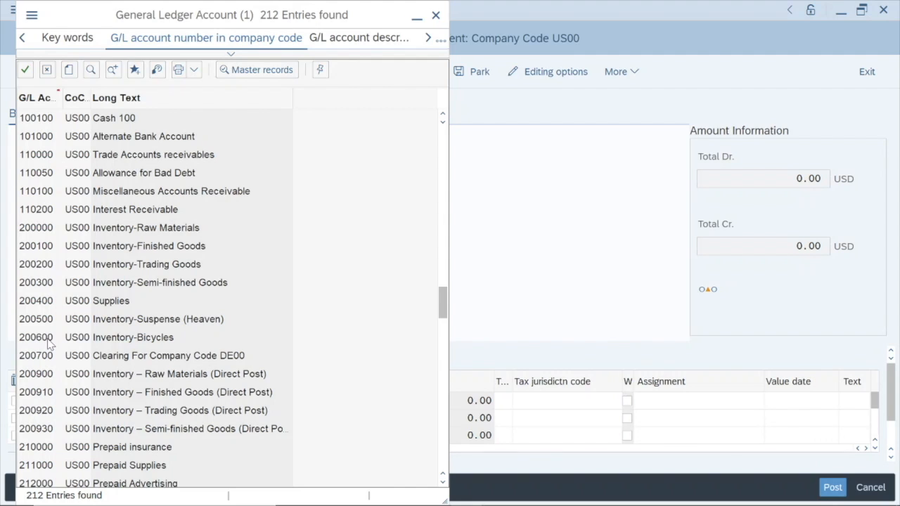
{"action": "double_click", "coordinate": [161, 342]}
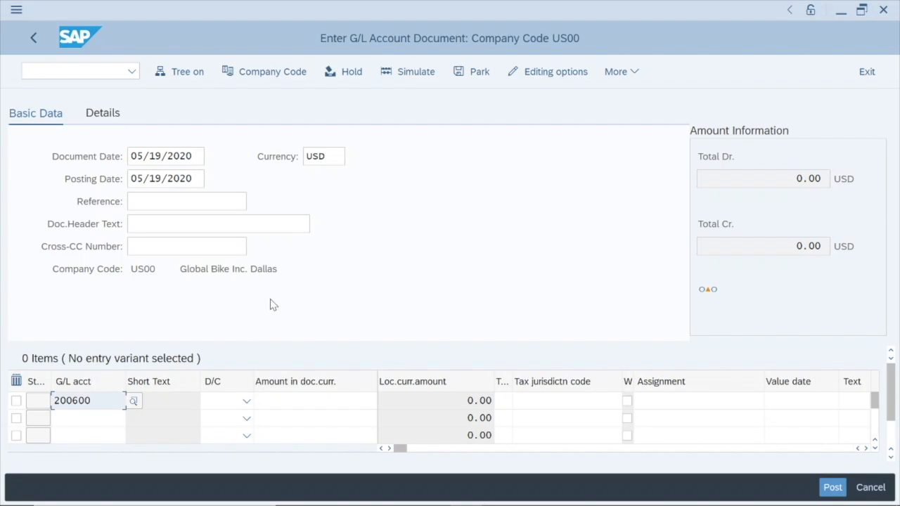
Make the Inventory-Bicycles line item a Debit of 45000 and check the balance status indicator.
{"action": "left_click", "coordinate": [246, 402]}
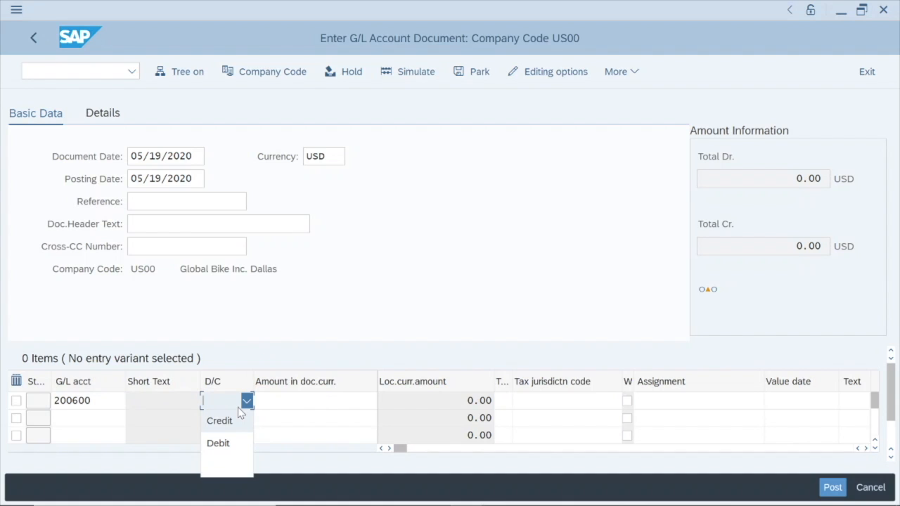
{"action": "left_click", "coordinate": [224, 443]}
{"action": "key", "text": "Tab"}
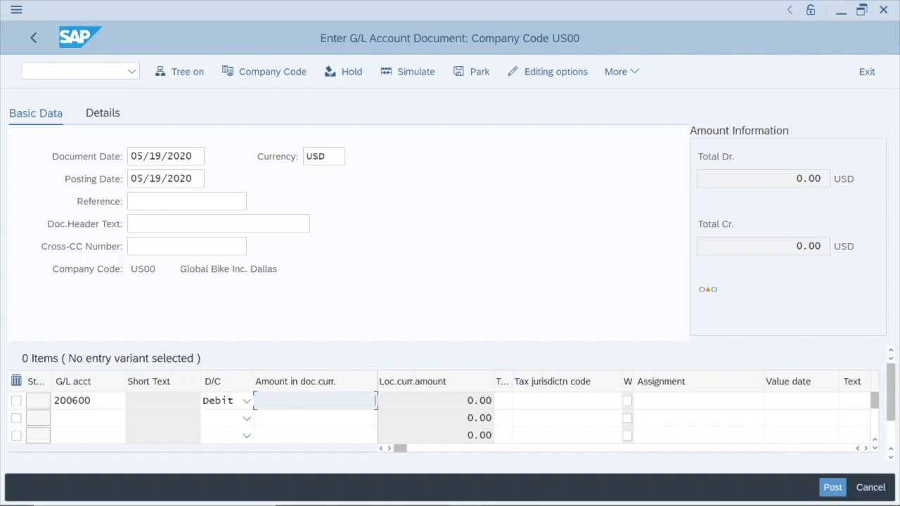
{"action": "type", "text": "45000"}
{"action": "key", "text": "Return"}
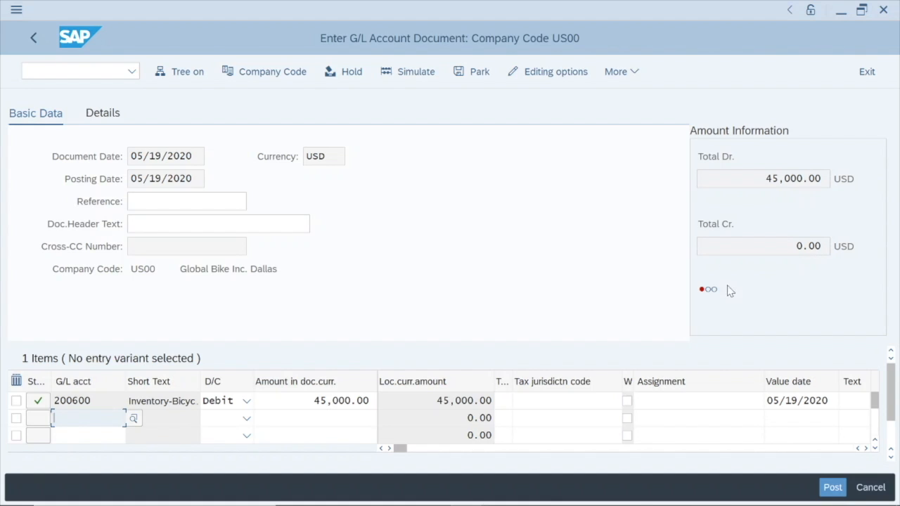
{"action": "mouse_move", "coordinate": [700, 298]}
Search all US00 G/L accounts again and choose Payables-Miscellaneous for the second line item.
{"action": "left_click", "coordinate": [133, 418]}
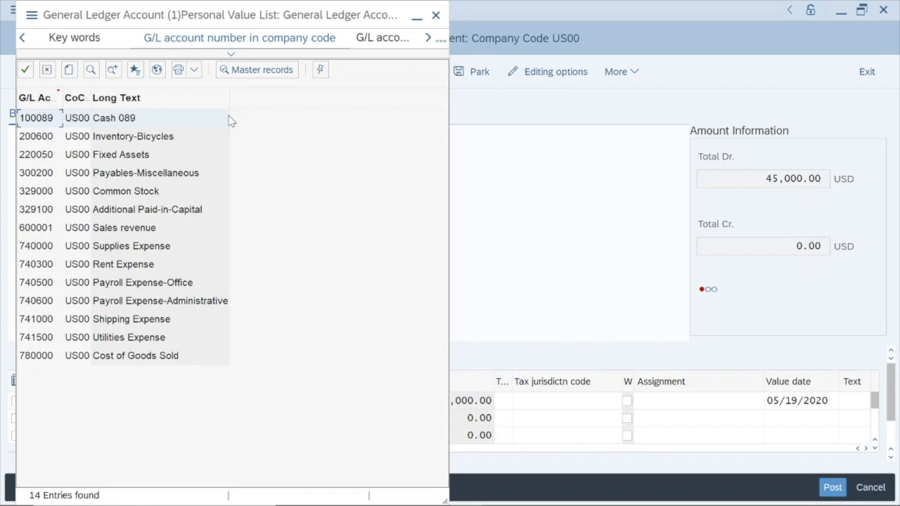
{"action": "left_click", "coordinate": [231, 53]}
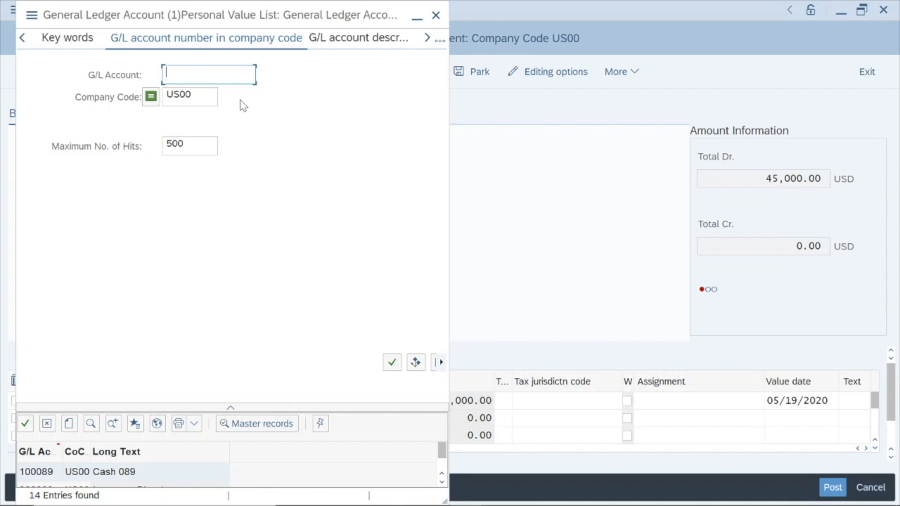
{"action": "key", "text": "Return"}
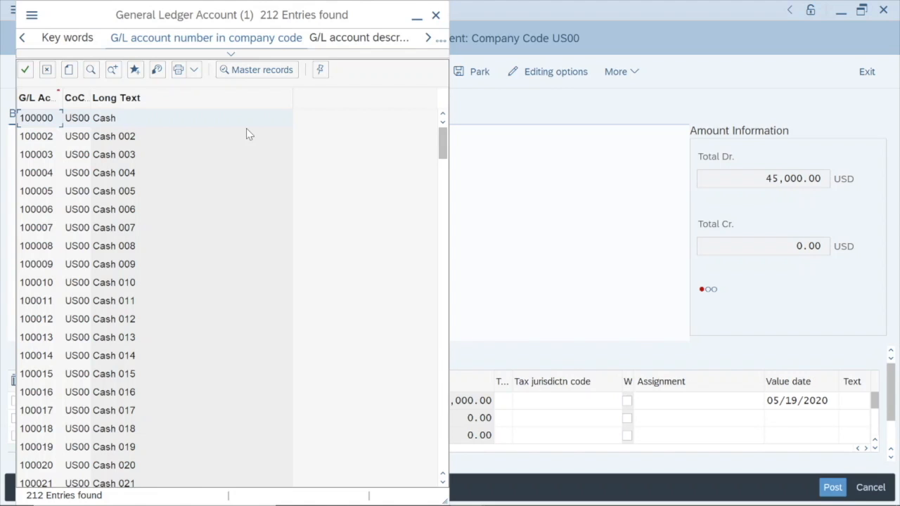
{"action": "left_click_drag", "start_coordinate": [442, 144], "coordinate": [441, 332]}
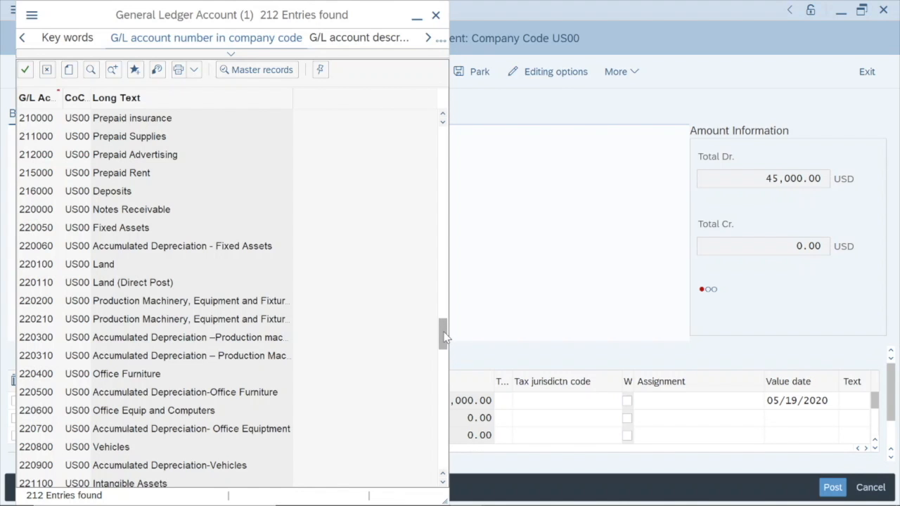
{"action": "left_click_drag", "start_coordinate": [445, 337], "coordinate": [443, 346]}
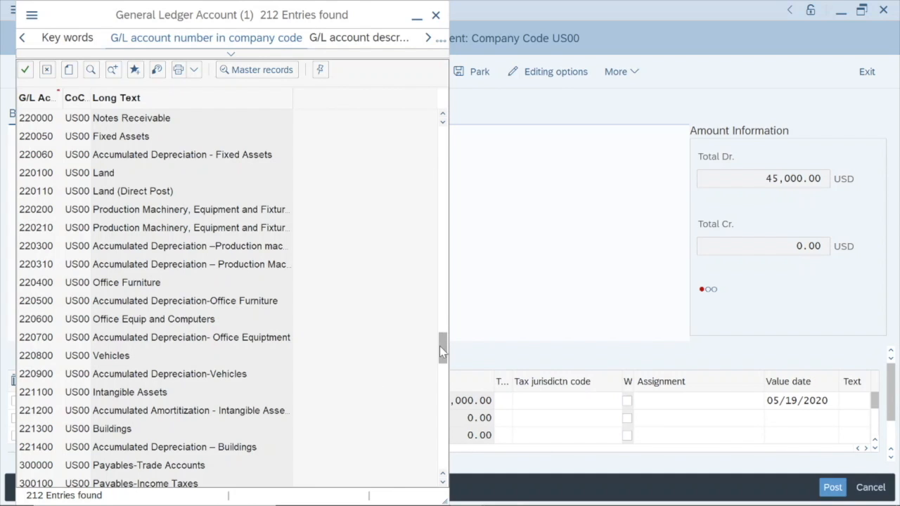
{"action": "left_click_drag", "start_coordinate": [441, 350], "coordinate": [440, 374]}
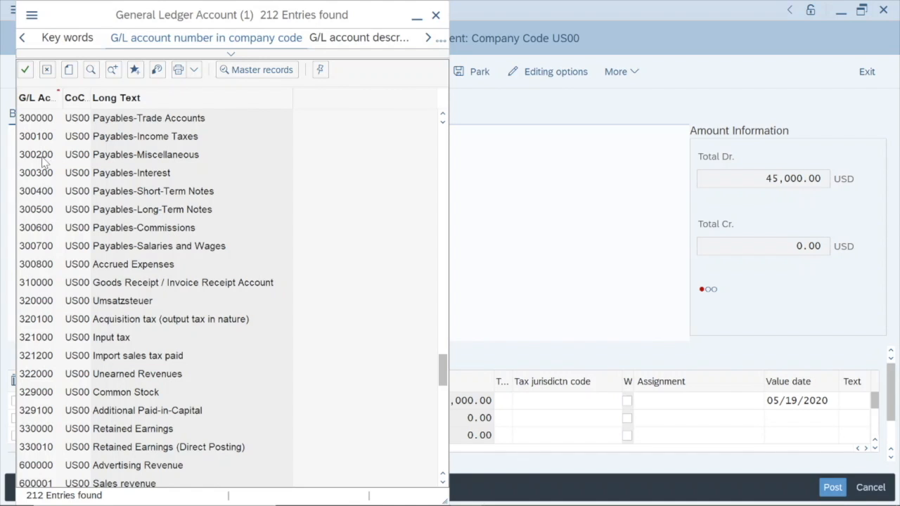
{"action": "double_click", "coordinate": [142, 161]}
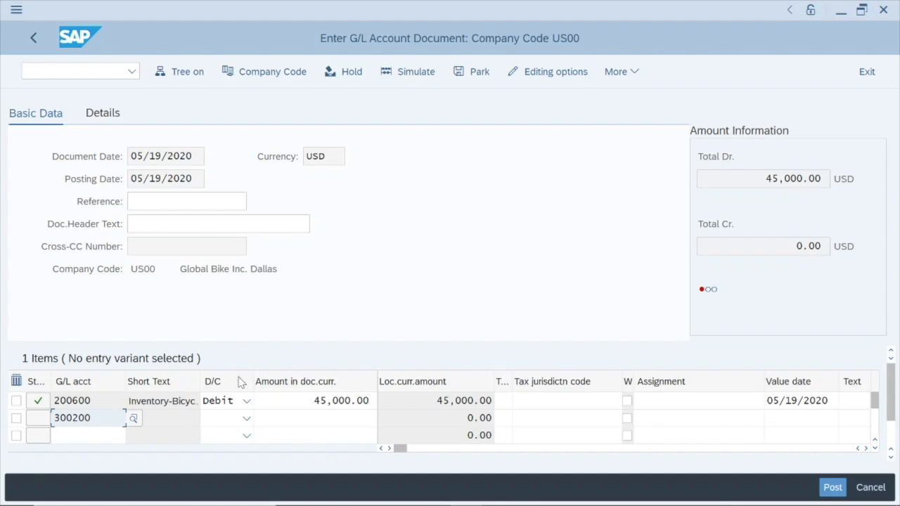
Make the Payables-Miscellaneous line item a Credit for the balancing amount using *, and post the document once the status indicator is checked.
{"action": "left_click", "coordinate": [245, 420]}
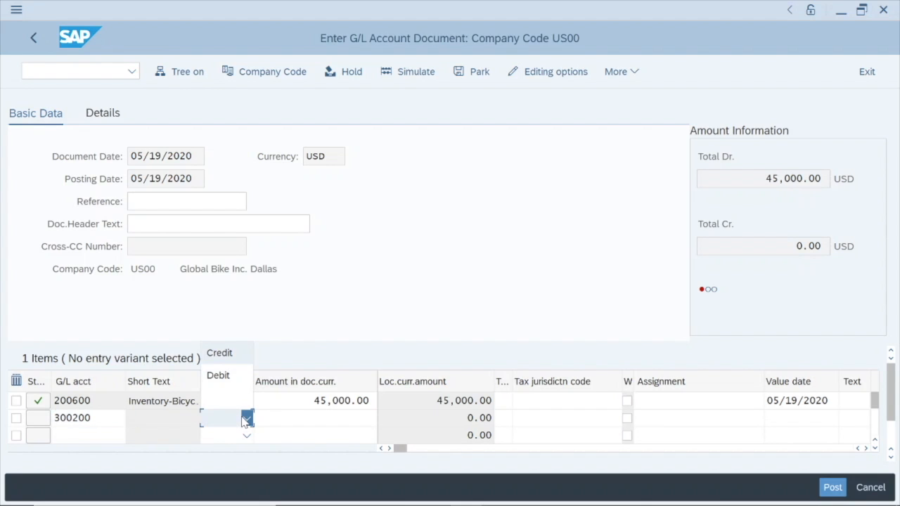
{"action": "left_click", "coordinate": [226, 354]}
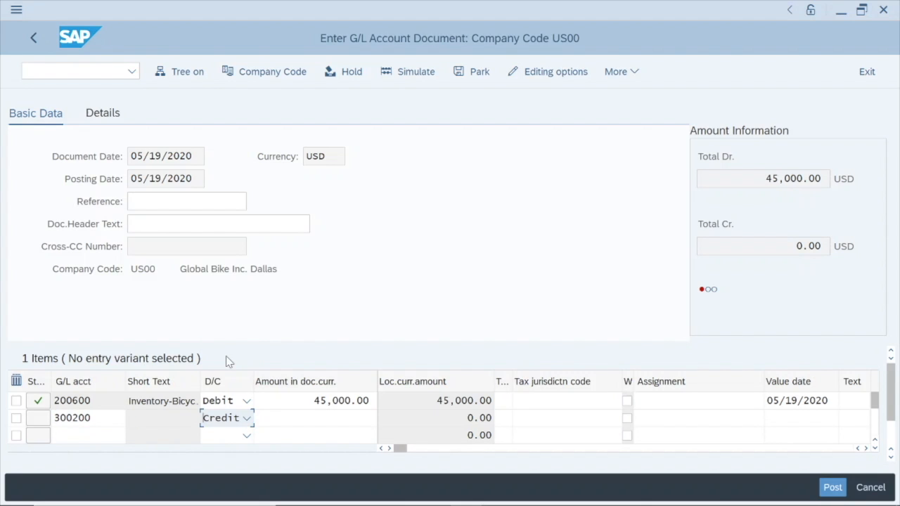
{"action": "left_click", "coordinate": [316, 418]}
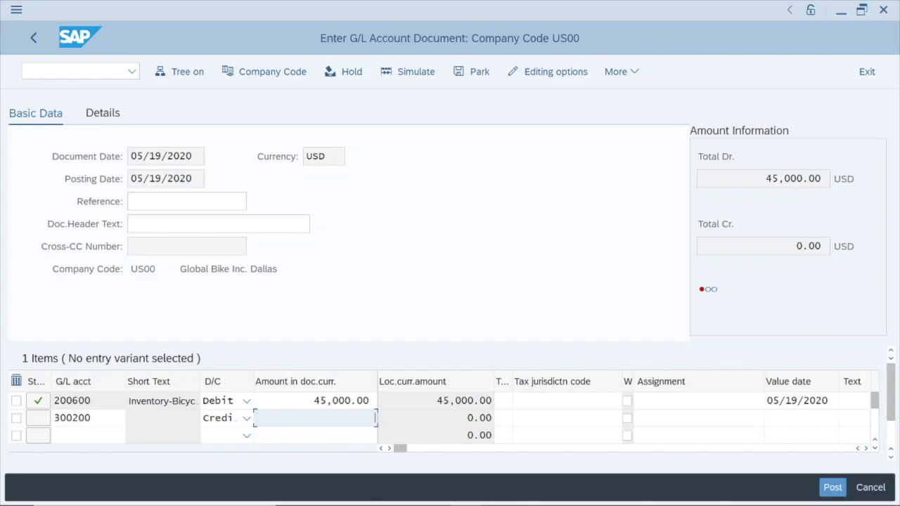
{"action": "type", "text": "*"}
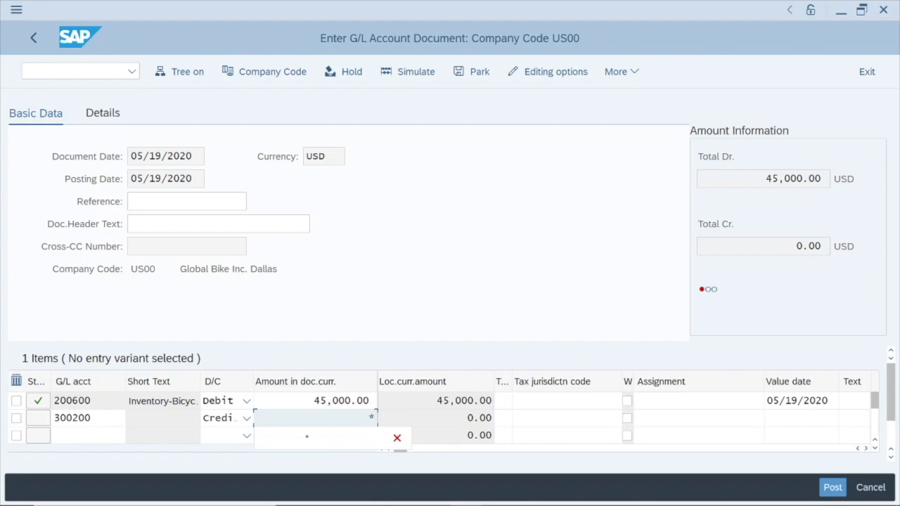
{"action": "key", "text": "Return"}
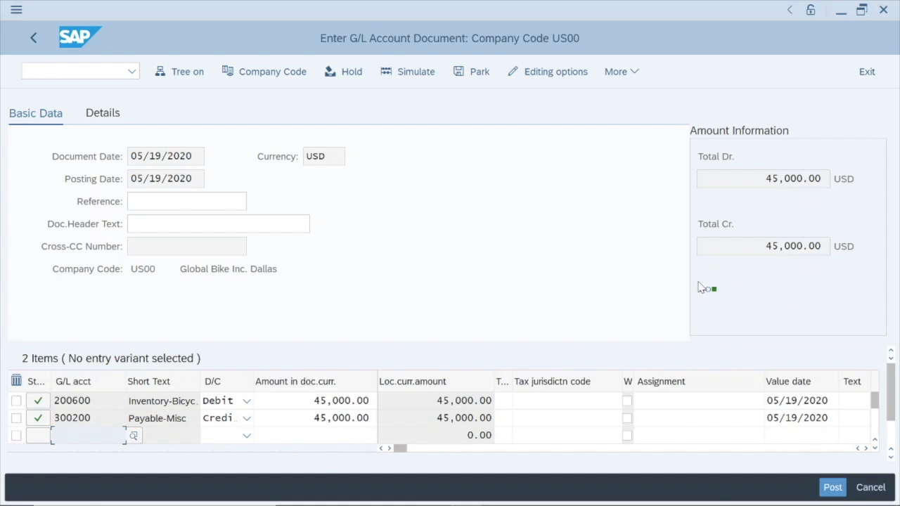
{"action": "mouse_move", "coordinate": [712, 298]}
{"action": "left_click", "coordinate": [833, 488]}
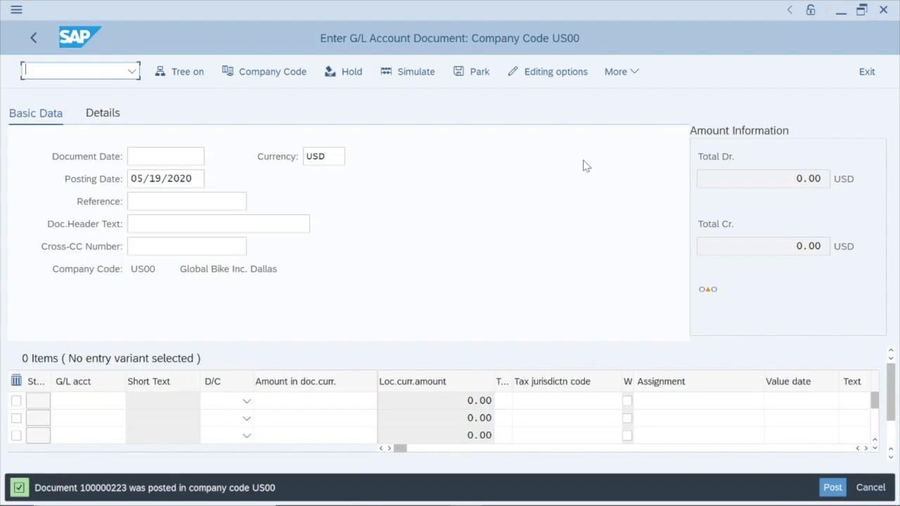
Set the new G/L document's document date to 05/19/2020 and its reference to Operating.
{"action": "left_click", "coordinate": [210, 160]}
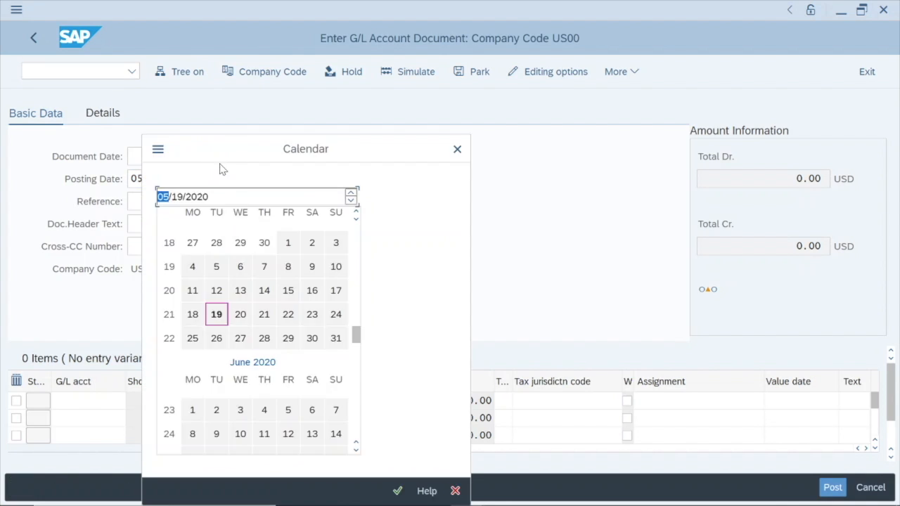
{"action": "left_click", "coordinate": [216, 315]}
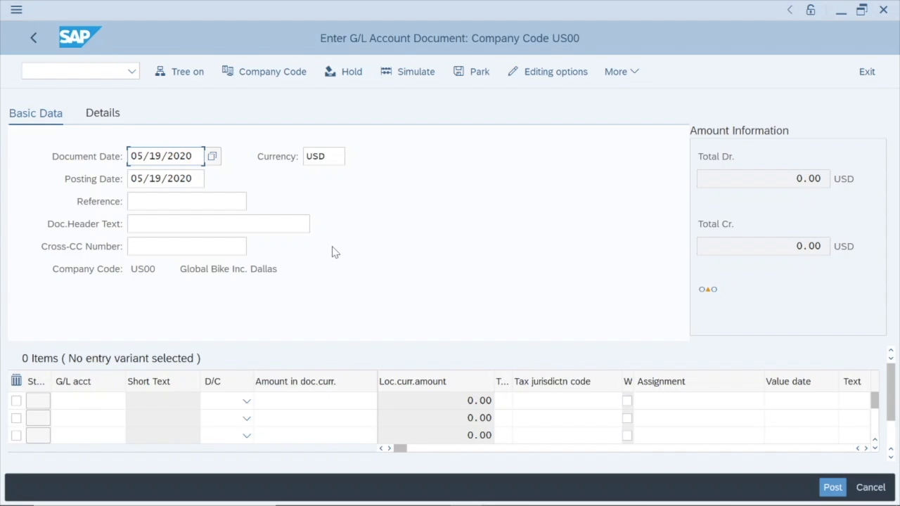
{"action": "left_click", "coordinate": [242, 202]}
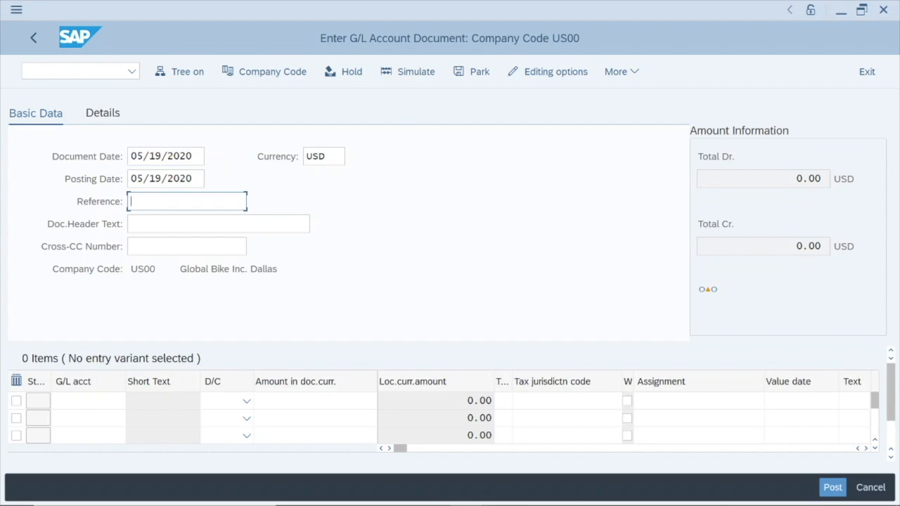
{"action": "type", "text": "Operating"}
{"action": "key", "text": "Return"}
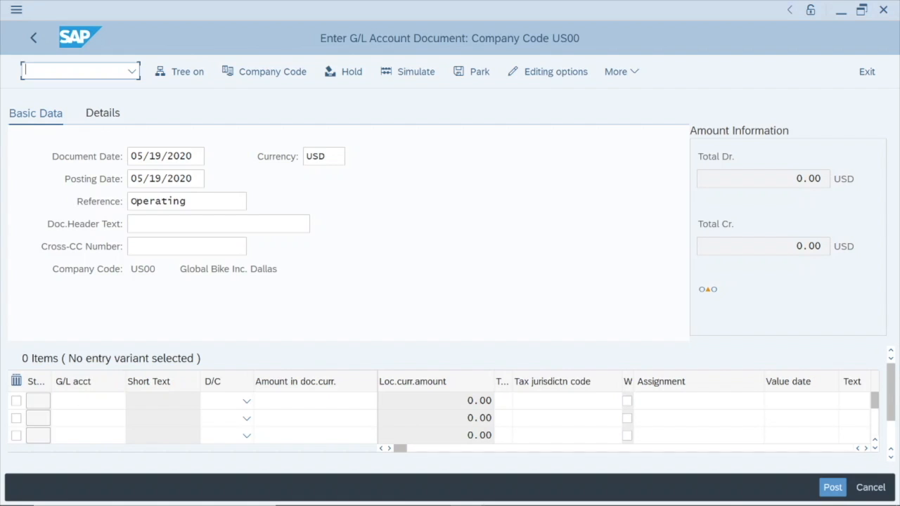
Search the US00 G/L accounts with 7* and choose Supplies Expense (740000) for the first line item.
{"action": "left_click", "coordinate": [88, 401]}
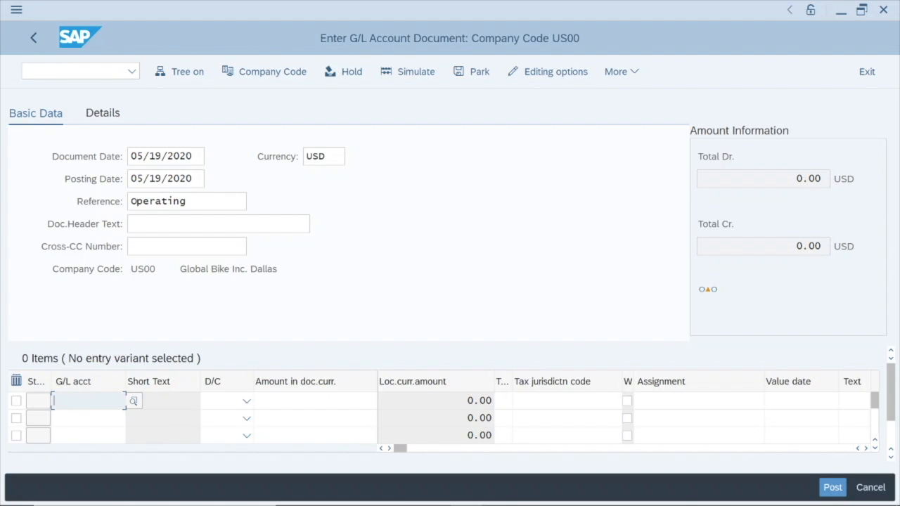
{"action": "left_click", "coordinate": [134, 407]}
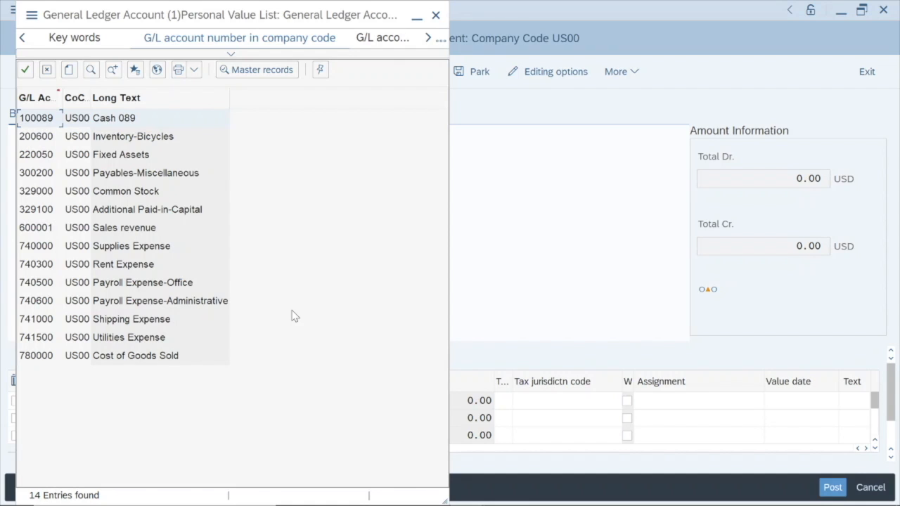
{"action": "left_click", "coordinate": [159, 72]}
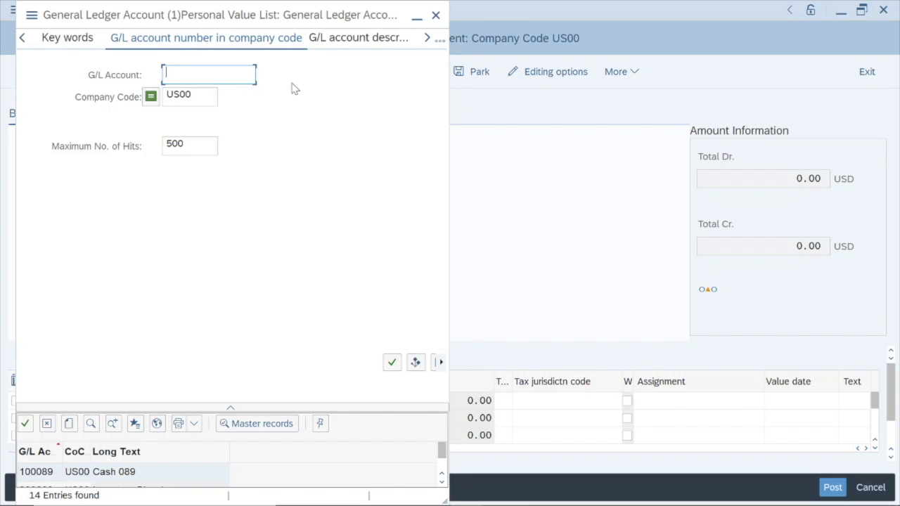
{"action": "type", "text": "7*"}
{"action": "key", "text": "Return"}
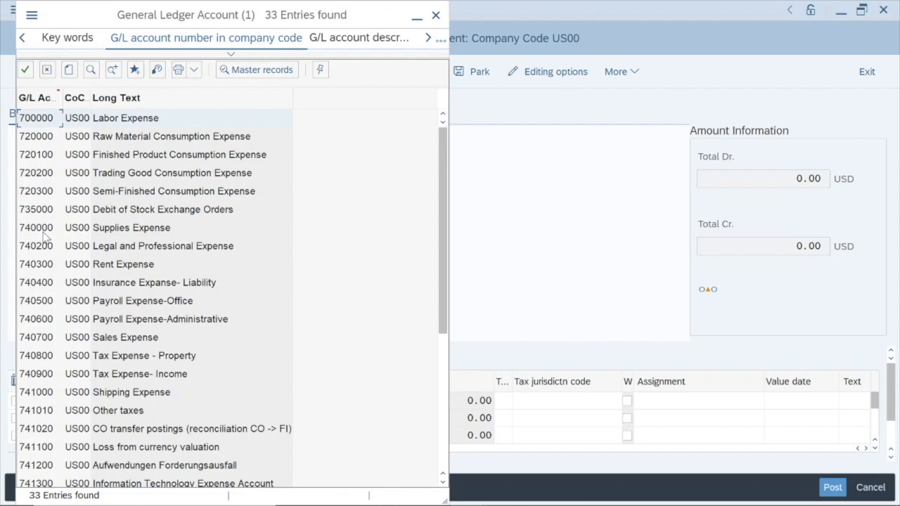
{"action": "left_click", "coordinate": [127, 228]}
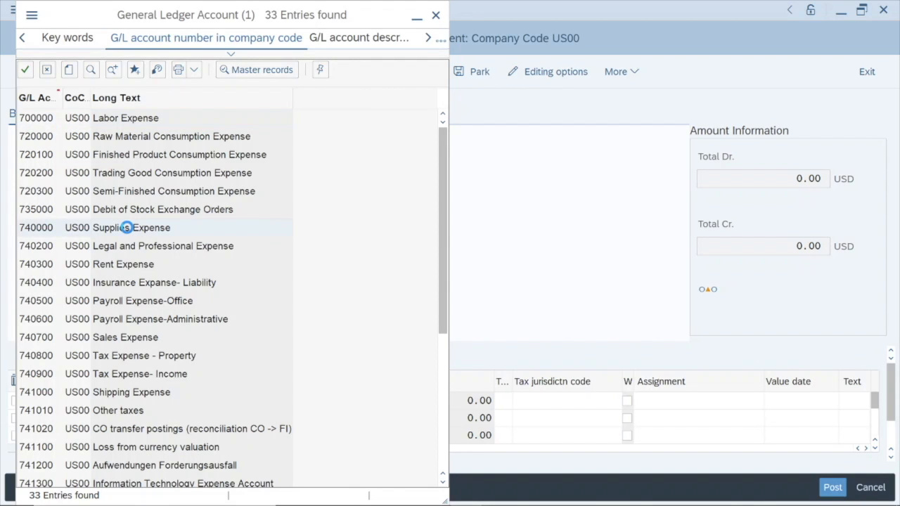
{"action": "double_click", "coordinate": [127, 228]}
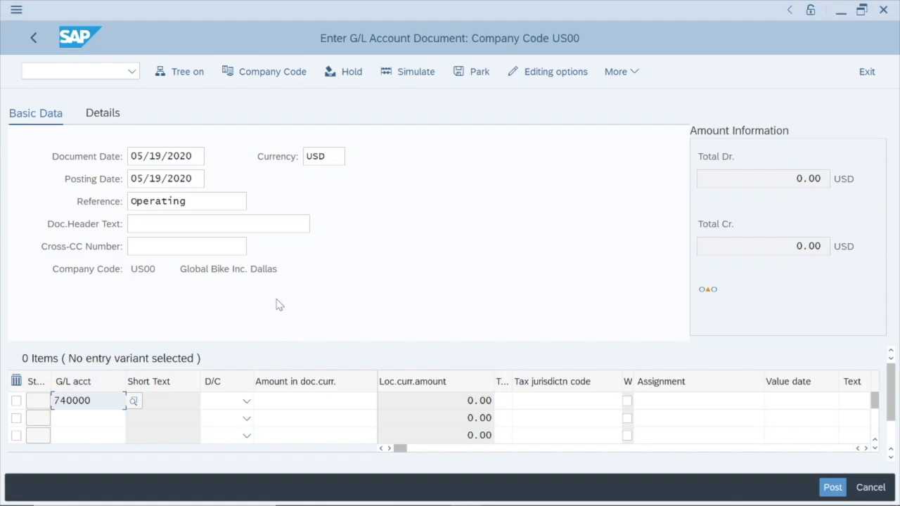
Make the Supplies Expense line item a Debit of 500 and validate the entry.
{"action": "left_click", "coordinate": [246, 404]}
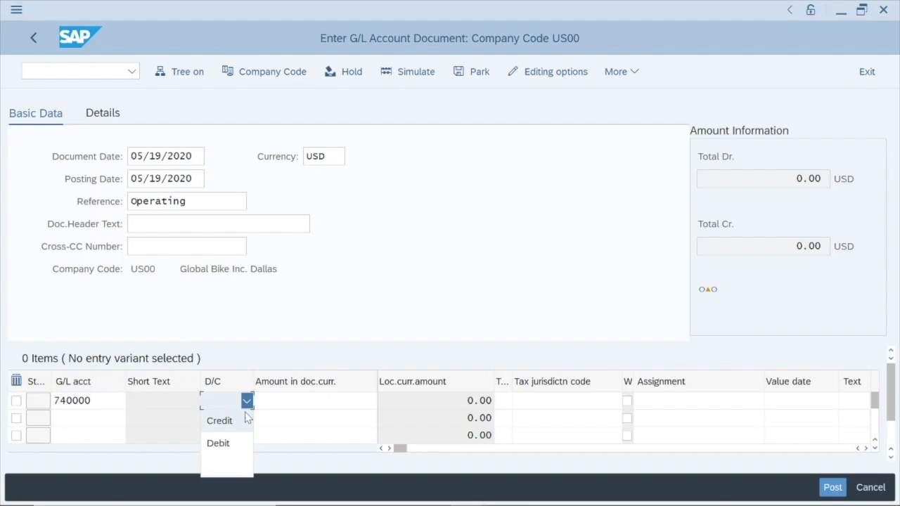
{"action": "left_click", "coordinate": [247, 445]}
{"action": "key", "text": "Tab"}
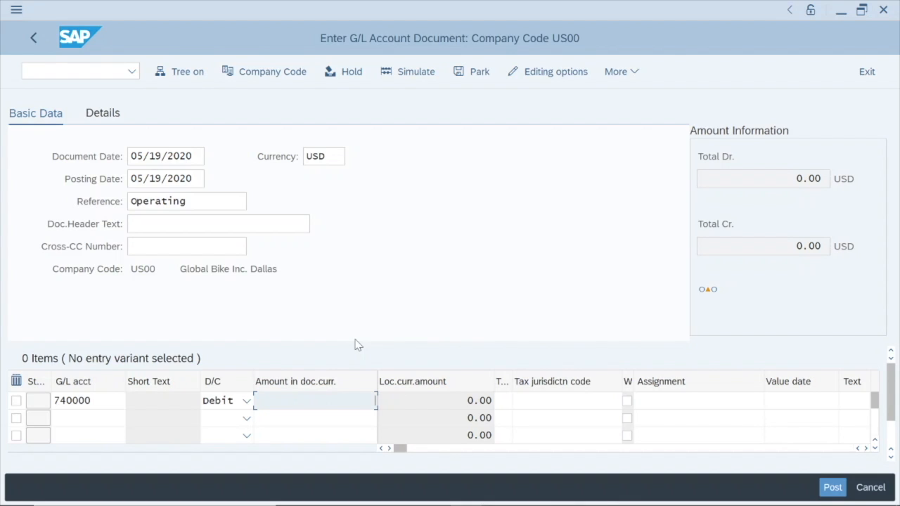
{"action": "type", "text": "00"}
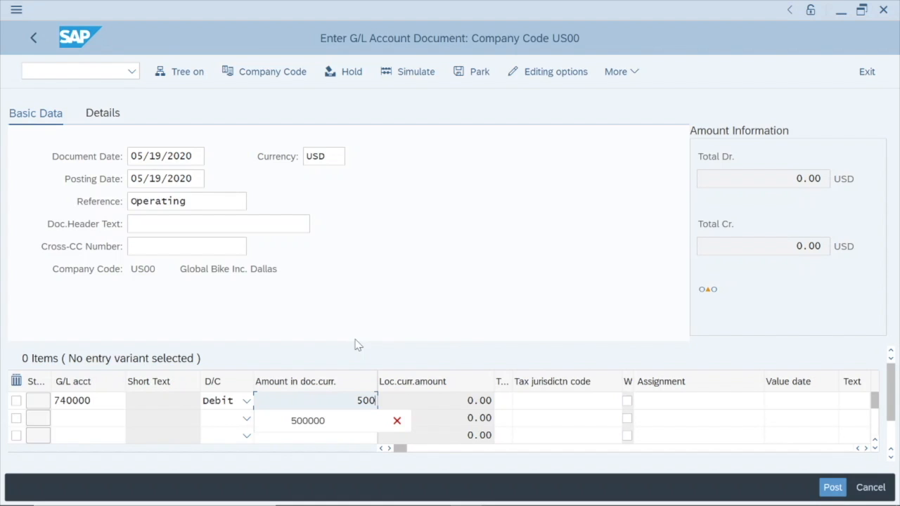
{"action": "key", "text": "Return"}
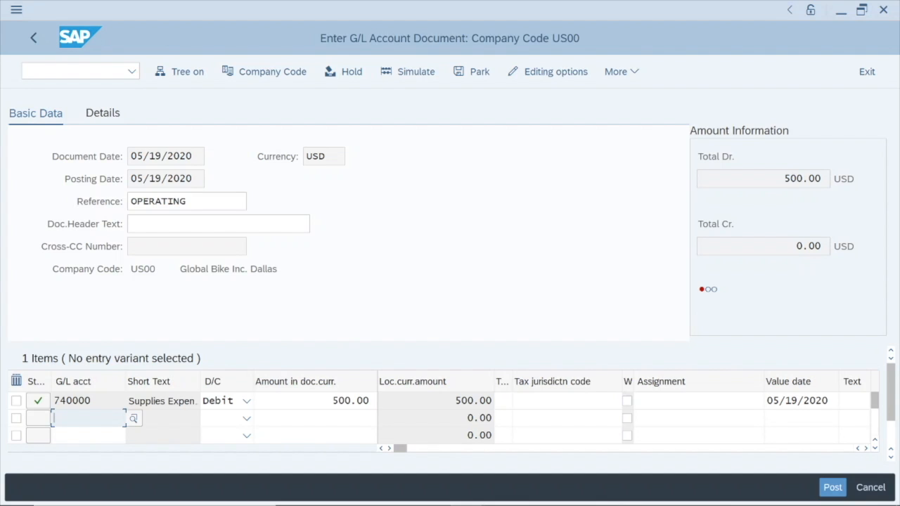
Search the US00 G/L accounts with 7* and choose Utilities Expense (741500) for the second line item.
{"action": "left_click", "coordinate": [133, 419]}
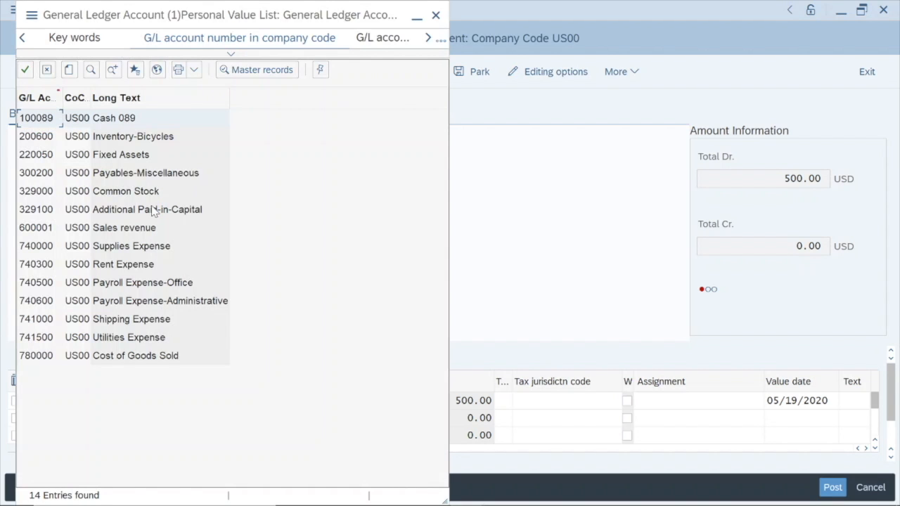
{"action": "left_click", "coordinate": [157, 70]}
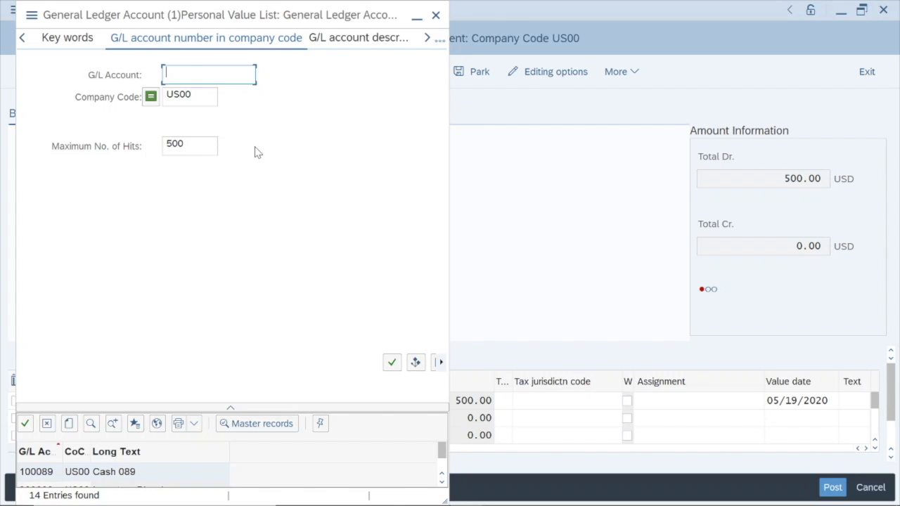
{"action": "type", "text": "7*"}
{"action": "key", "text": "Return"}
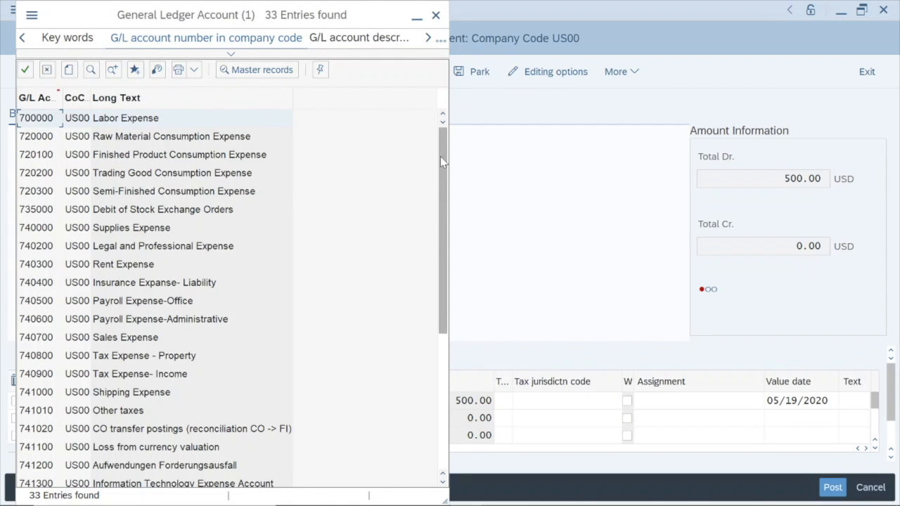
{"action": "left_click_drag", "start_coordinate": [444, 158], "coordinate": [449, 295]}
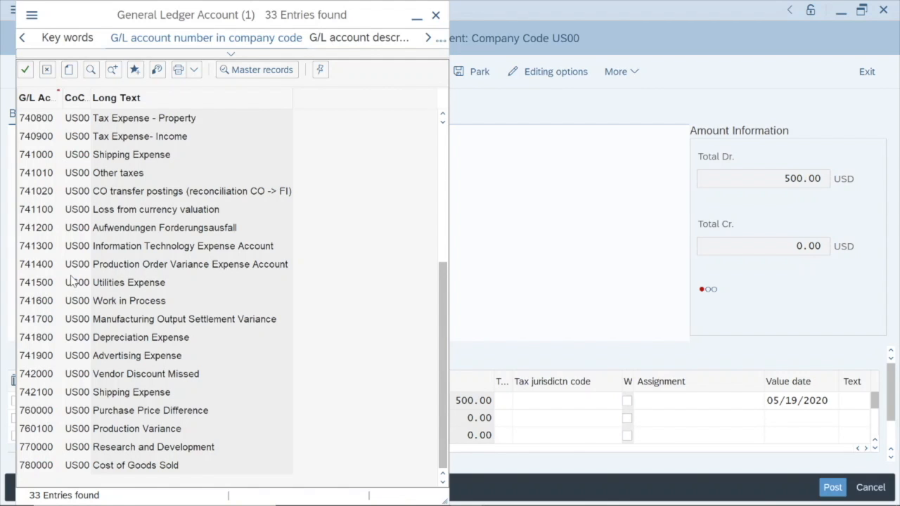
{"action": "double_click", "coordinate": [176, 289]}
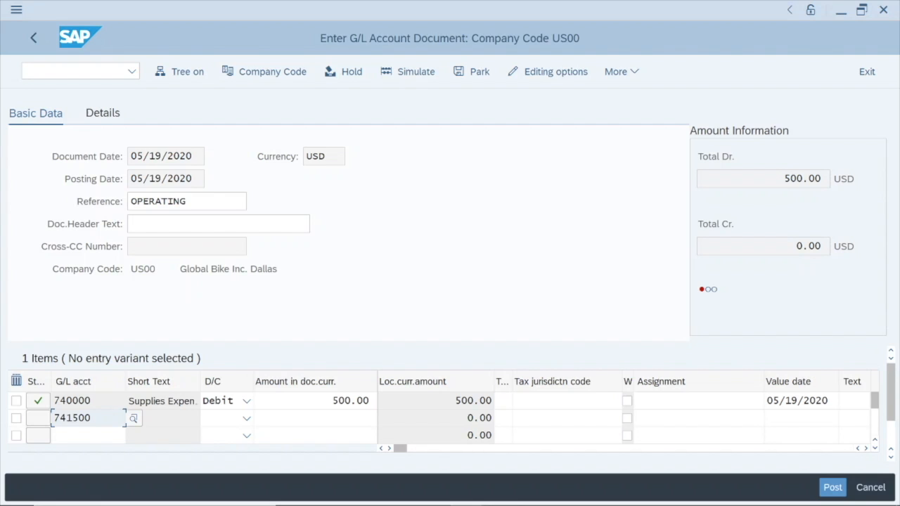
Make the Utilities Expense line item a Debit of 15000 and validate the entry.
{"action": "left_click", "coordinate": [247, 420]}
{"action": "left_click", "coordinate": [236, 377]}
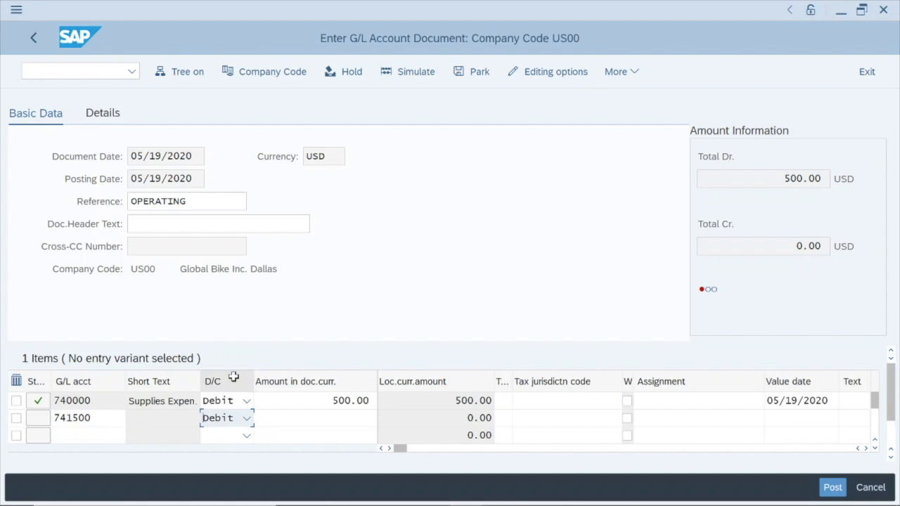
{"action": "key", "text": "Tab"}
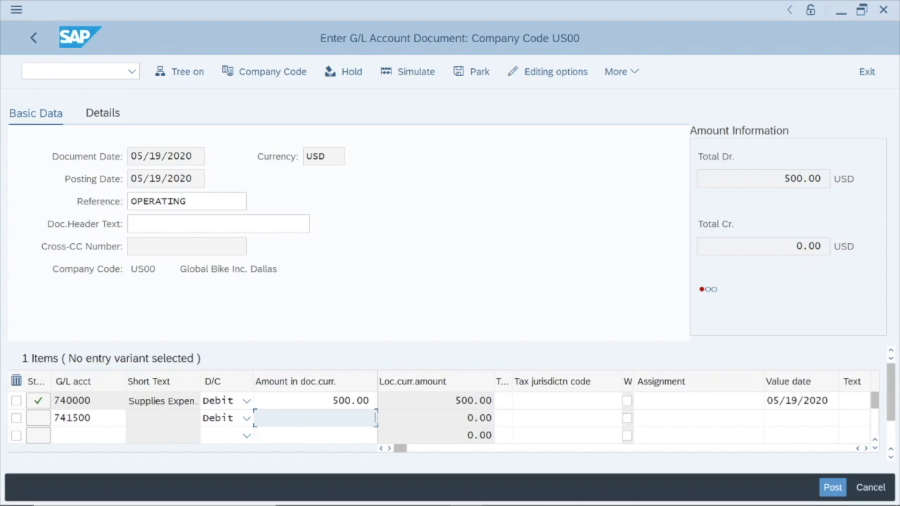
{"action": "type", "text": "15000"}
{"action": "key", "text": "Return"}
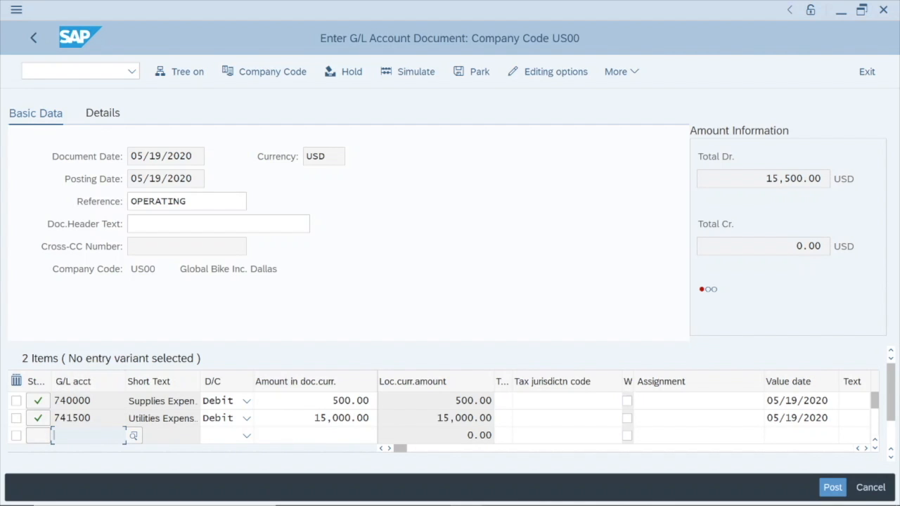
Search the US00 G/L accounts with 7* and choose Rent Expense (740300) for the third line item.
{"action": "left_click", "coordinate": [133, 436]}
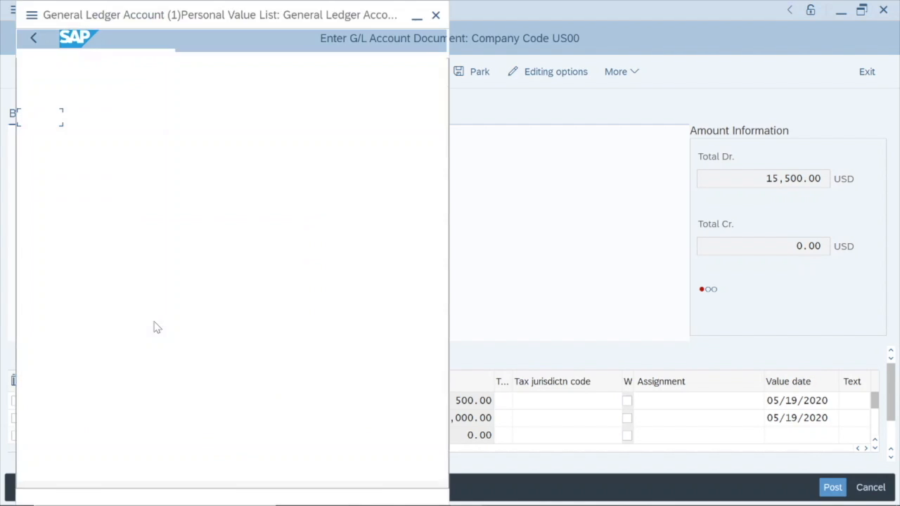
{"action": "left_click", "coordinate": [156, 70]}
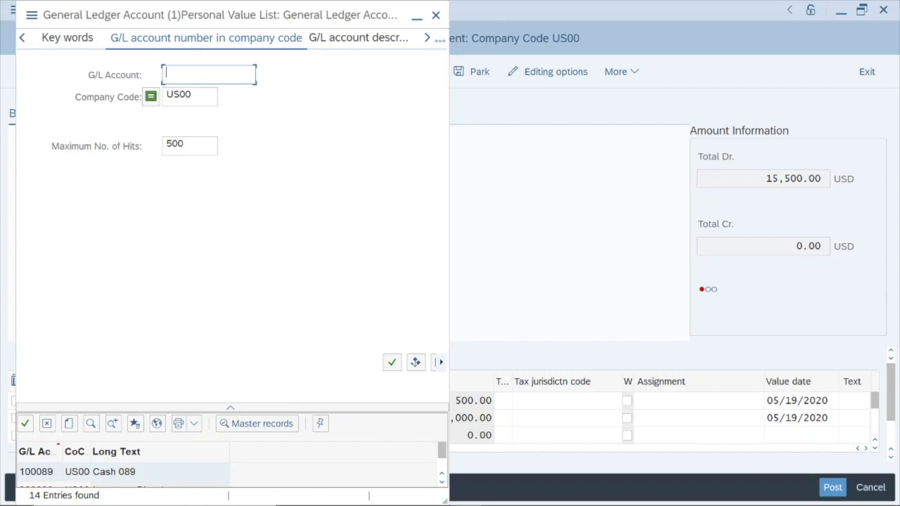
{"action": "type", "text": "7*"}
{"action": "key", "text": "Return"}
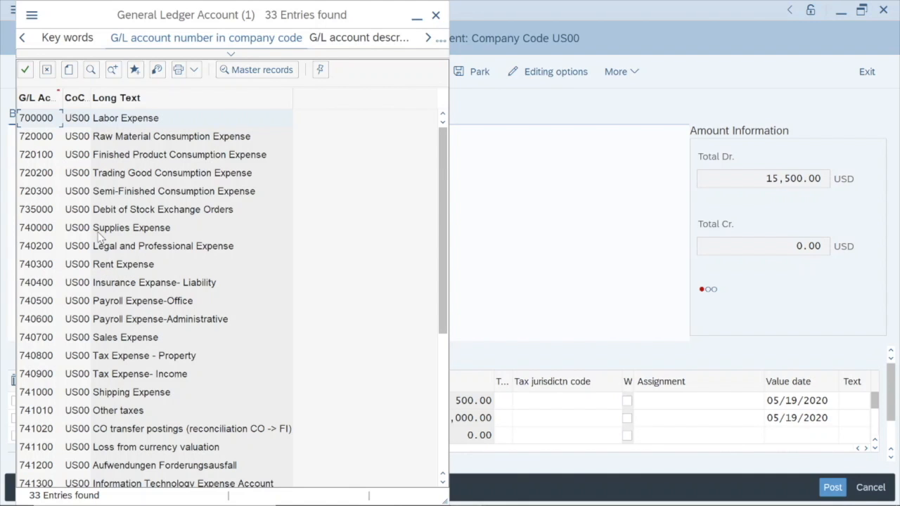
{"action": "left_click", "coordinate": [142, 265]}
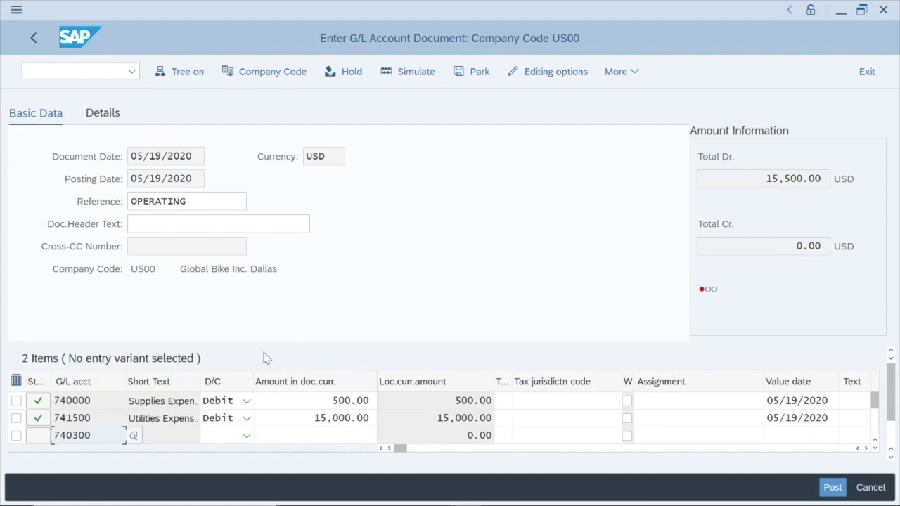
Make the Rent Expense line item a Debit of 15000 and validate the entry.
{"action": "left_click", "coordinate": [247, 436]}
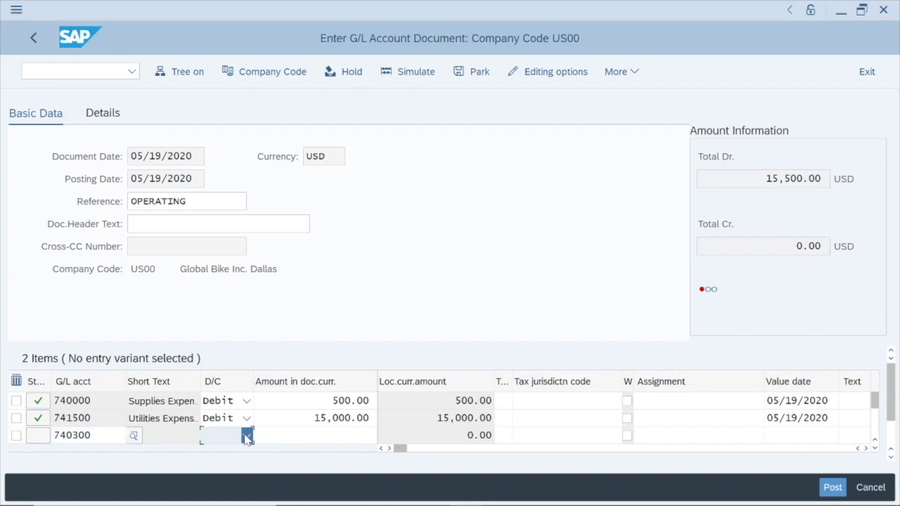
{"action": "left_click", "coordinate": [243, 397]}
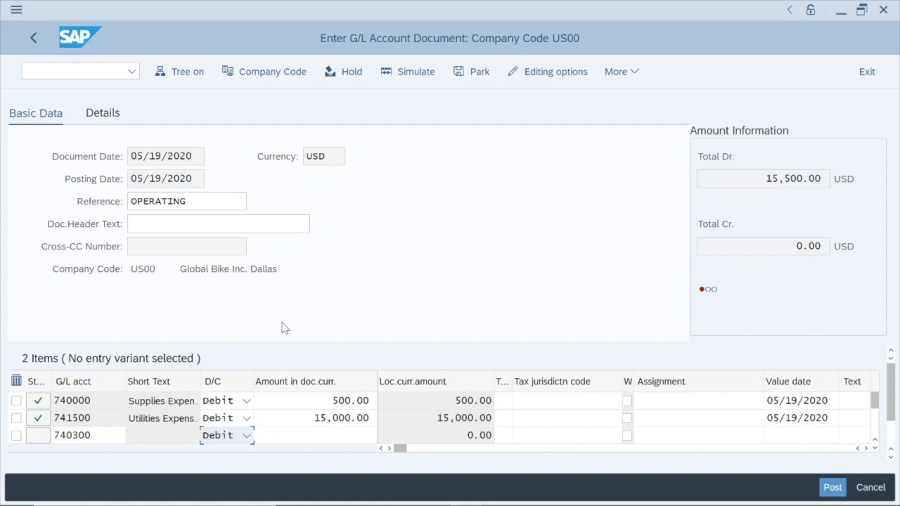
{"action": "key", "text": "Tab"}
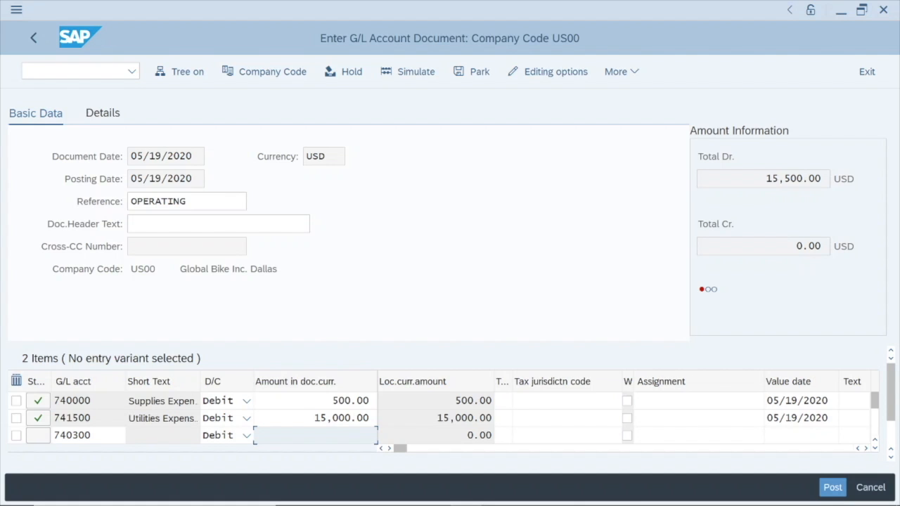
{"action": "type", "text": "1"}
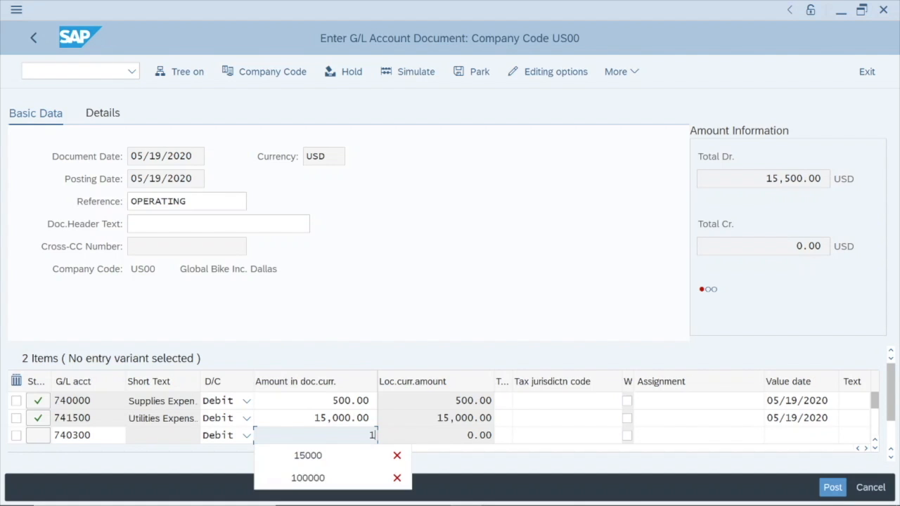
{"action": "type", "text": "5000"}
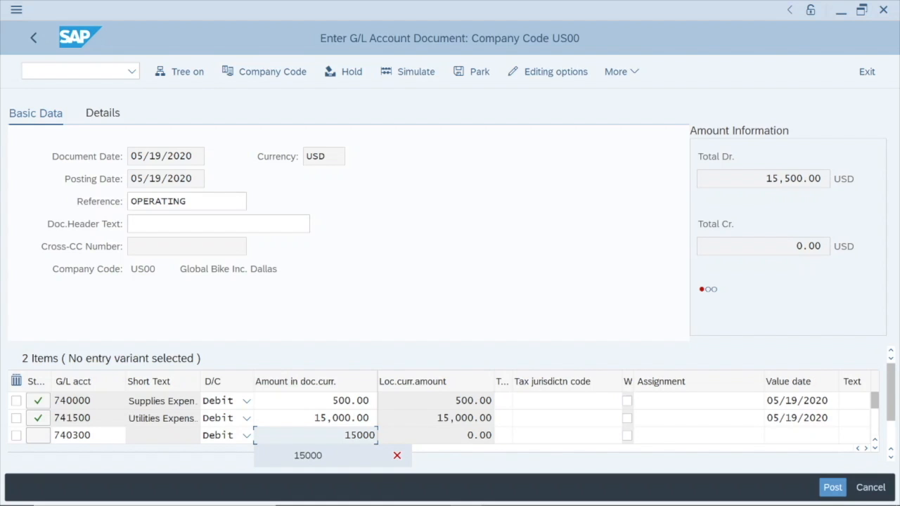
{"action": "left_click", "coordinate": [344, 436]}
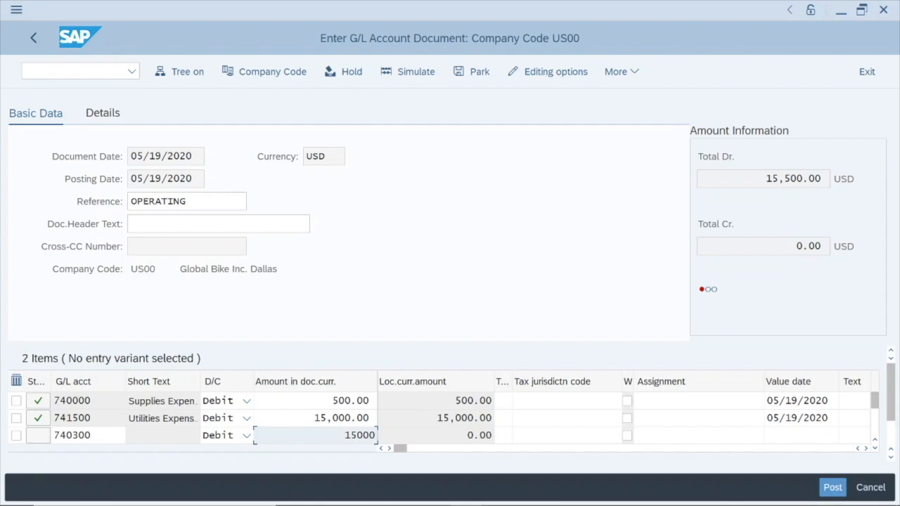
{"action": "key", "text": "Return"}
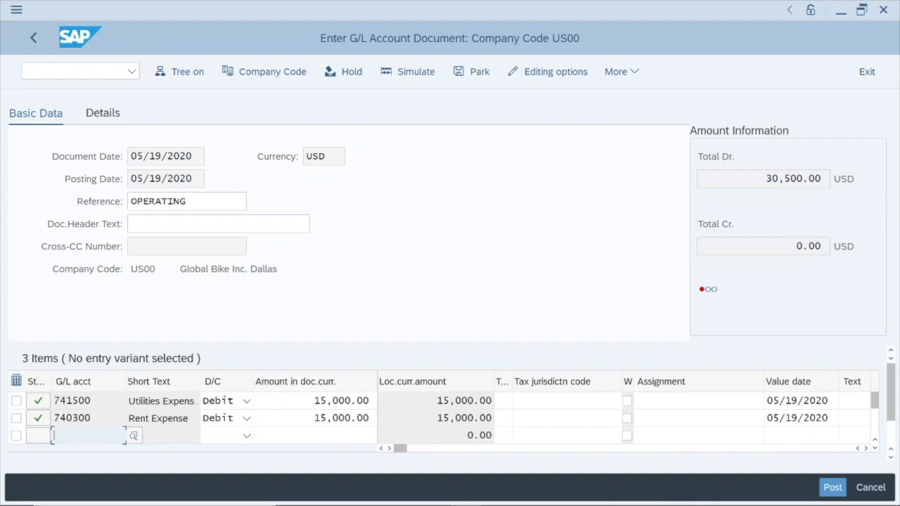
Search the US00 G/L accounts with 7* and choose Payroll Expense-Office (740500) for the fourth line item.
{"action": "left_click", "coordinate": [133, 435]}
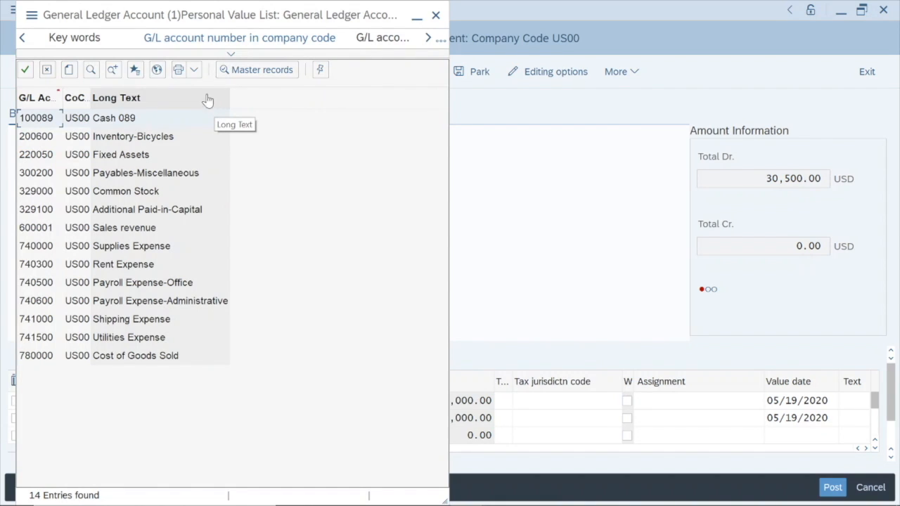
{"action": "left_click", "coordinate": [152, 68]}
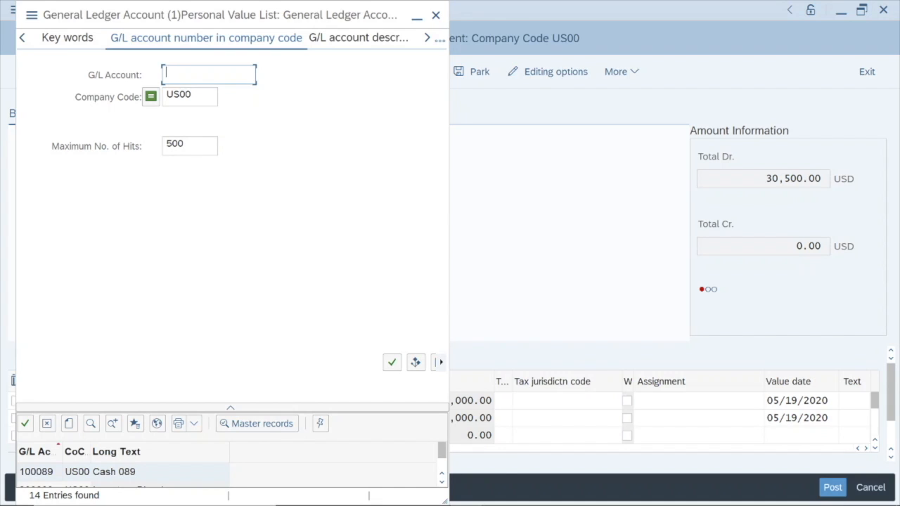
{"action": "type", "text": "*"}
{"action": "key", "text": "Return"}
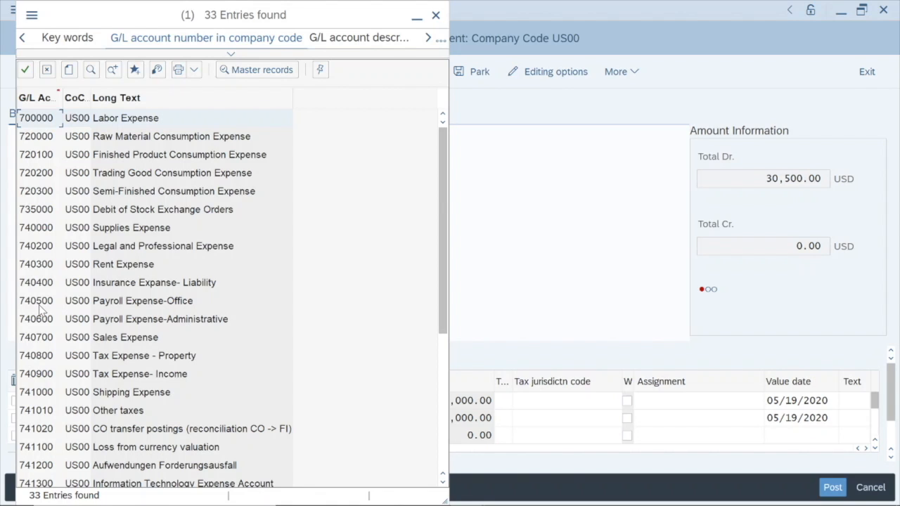
{"action": "double_click", "coordinate": [128, 302]}
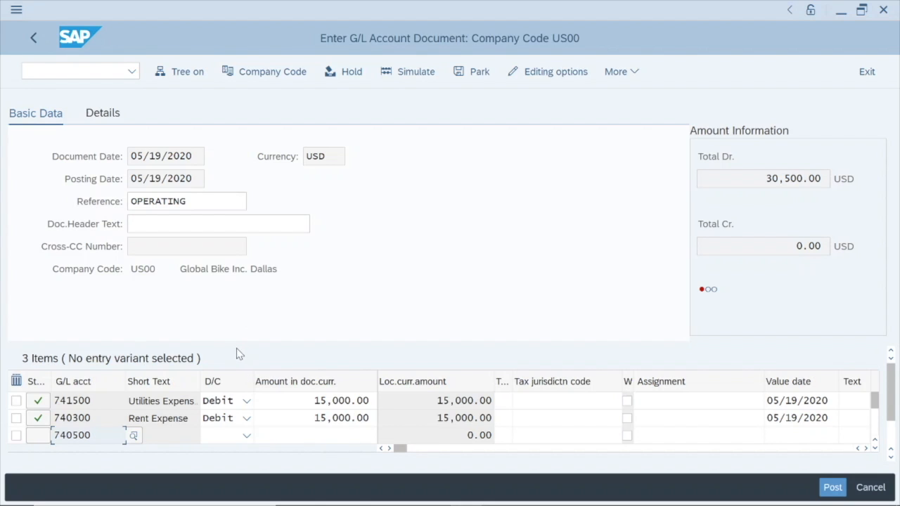
Make the Payroll Expense-Office line item a Debit of 3840 and validate the entry.
{"action": "left_click", "coordinate": [246, 435]}
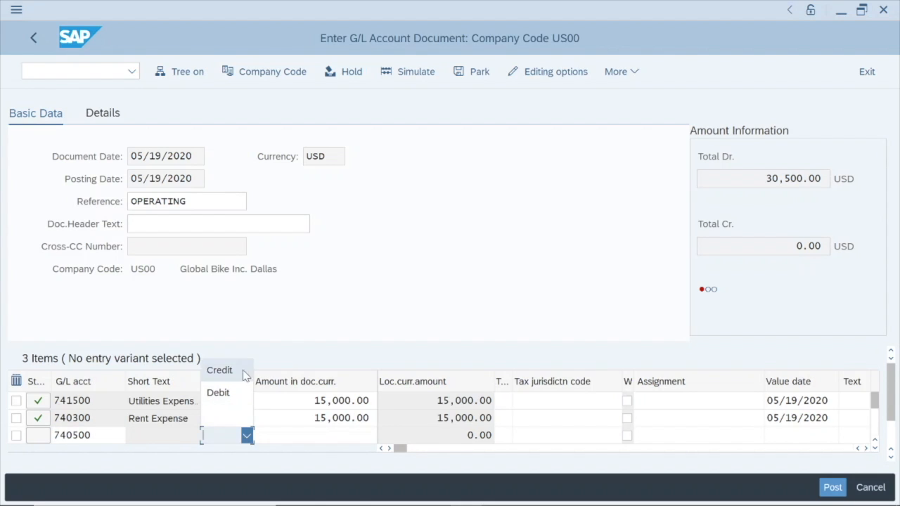
{"action": "left_click", "coordinate": [229, 393]}
{"action": "key", "text": "Tab"}
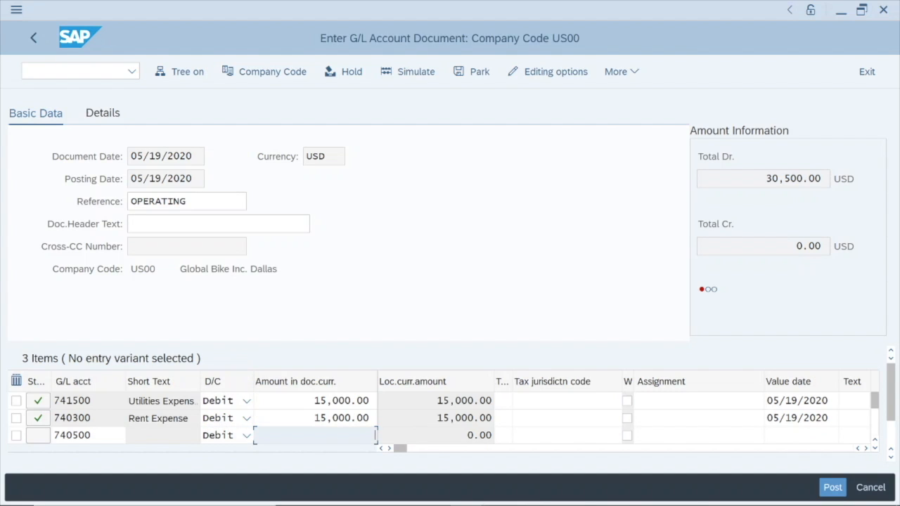
{"action": "type", "text": "3840"}
{"action": "key", "text": "Return"}
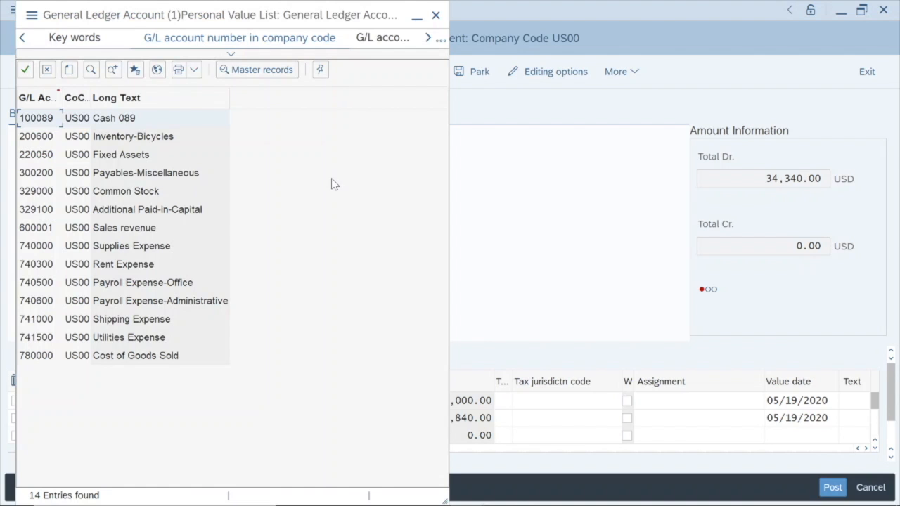
Search the US00 G/L accounts with 7* and choose Payroll Expense-Administrative (740600) for the fifth line item.
{"action": "left_click", "coordinate": [175, 98]}
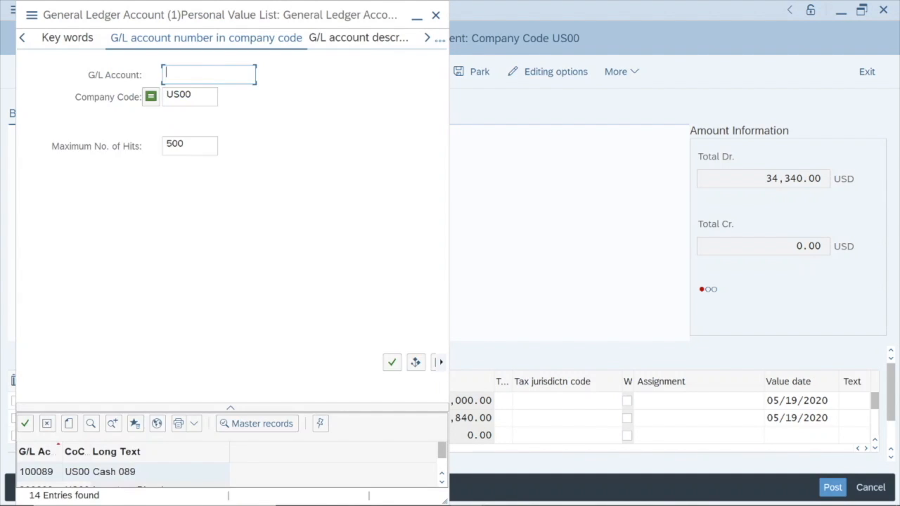
{"action": "type", "text": "7*"}
{"action": "key", "text": "Return"}
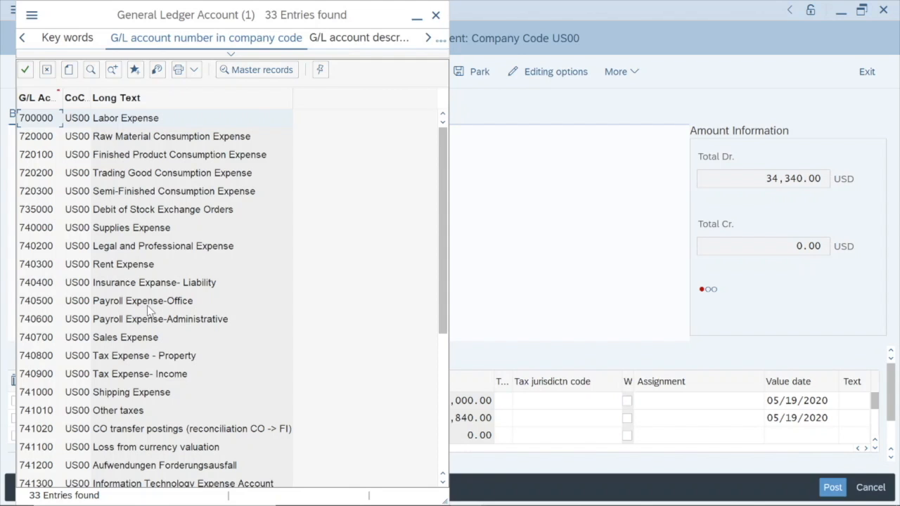
{"action": "double_click", "coordinate": [220, 323]}
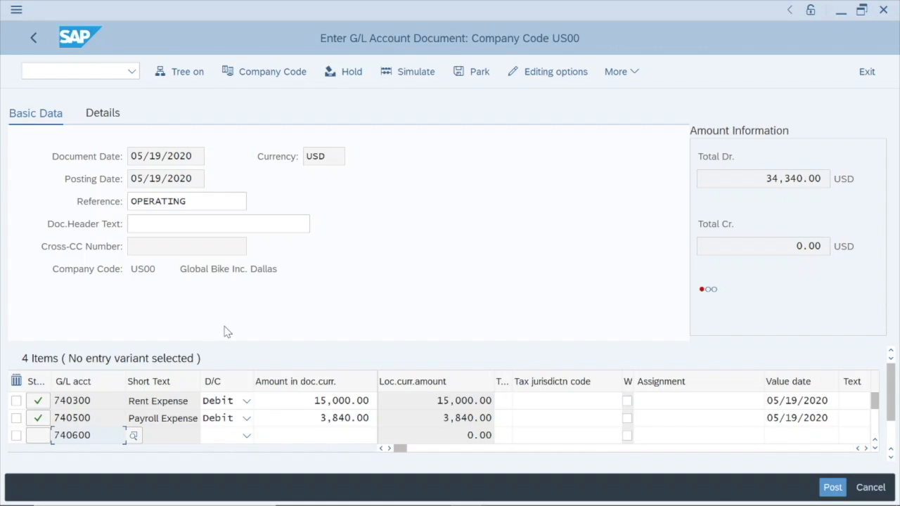
Make the Payroll Expense-Administrative line item a Debit of 960 and validate the entry.
{"action": "left_click", "coordinate": [243, 436]}
{"action": "left_click", "coordinate": [229, 395]}
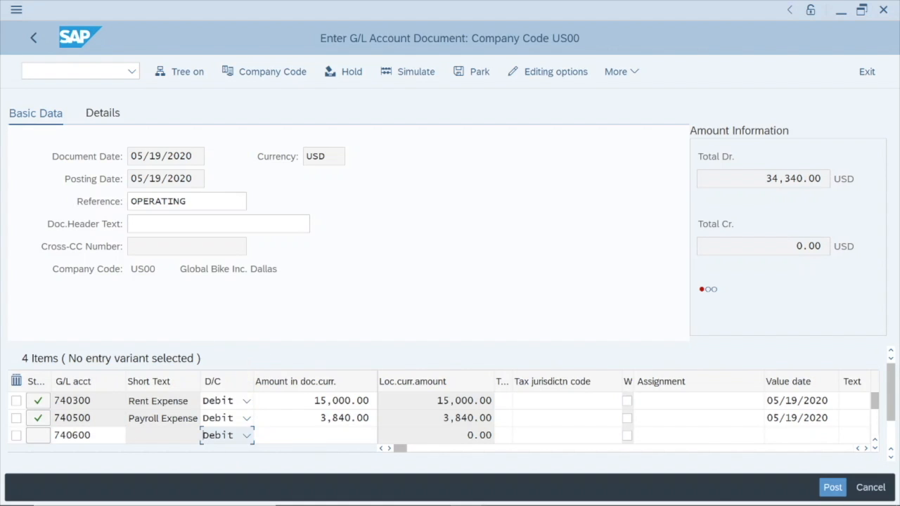
{"action": "key", "text": "Tab"}
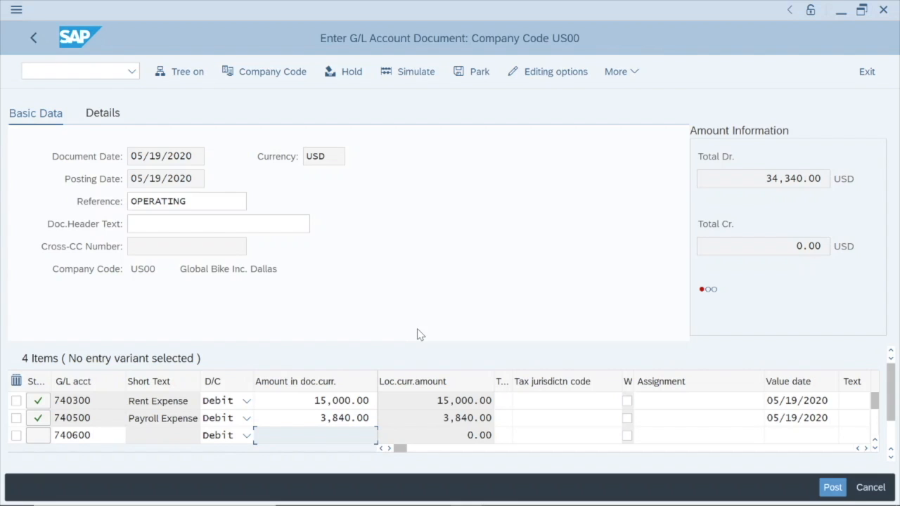
{"action": "type", "text": "960"}
{"action": "key", "text": "Return"}
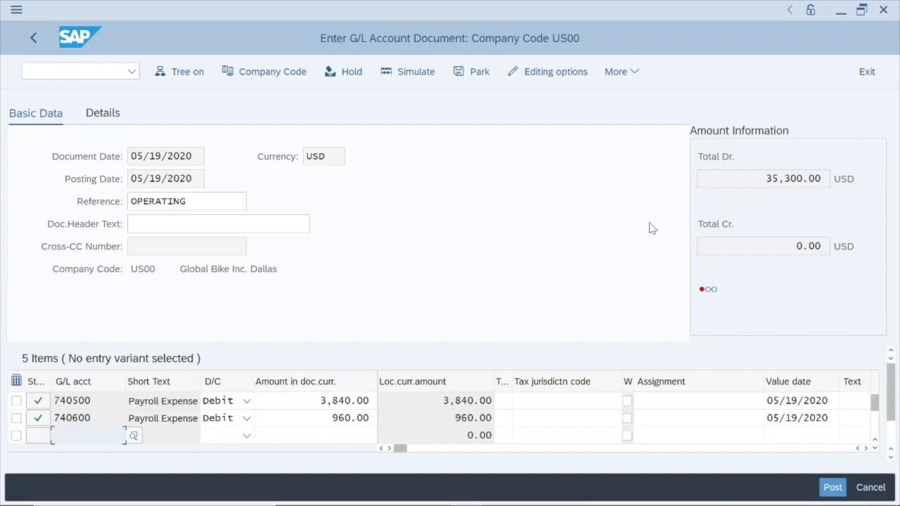
Search the US00 G/L accounts with *089 and choose Cash 089 (100089) for the sixth line item.
{"action": "left_click", "coordinate": [133, 437]}
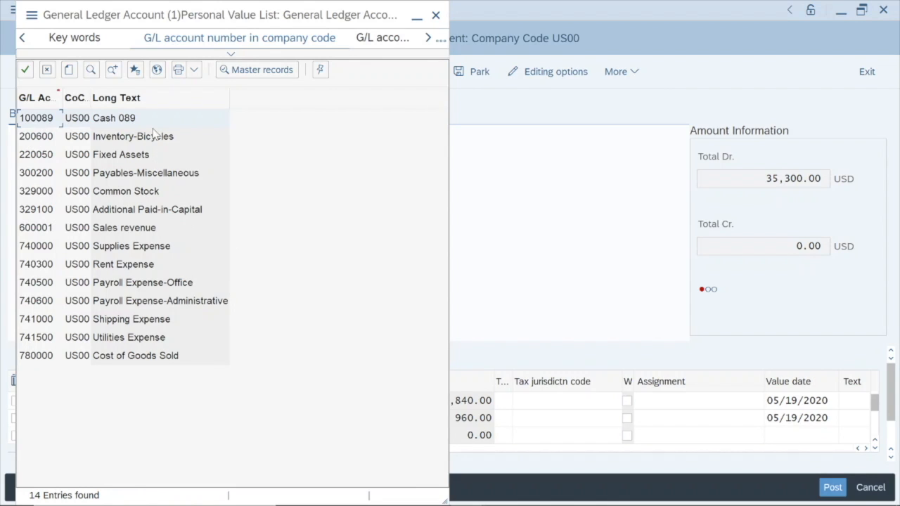
{"action": "left_click", "coordinate": [157, 69]}
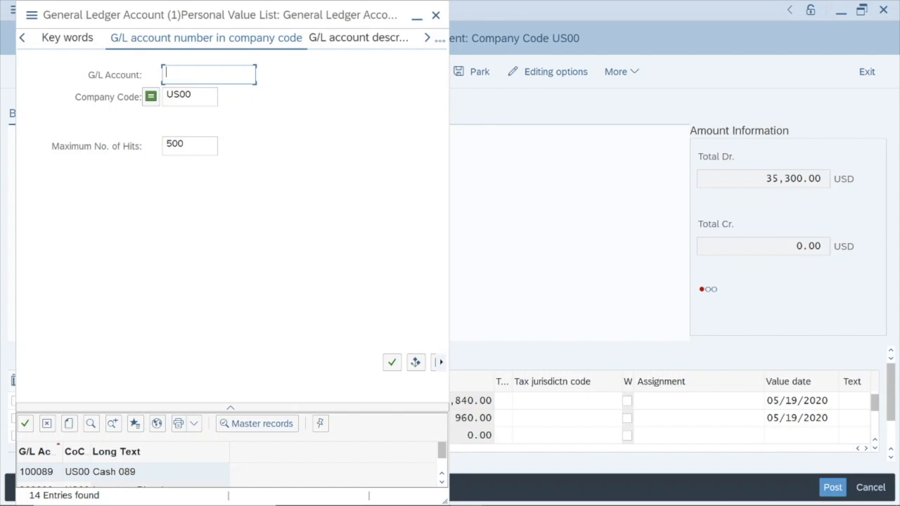
{"action": "type", "text": "*089"}
{"action": "key", "text": "Return"}
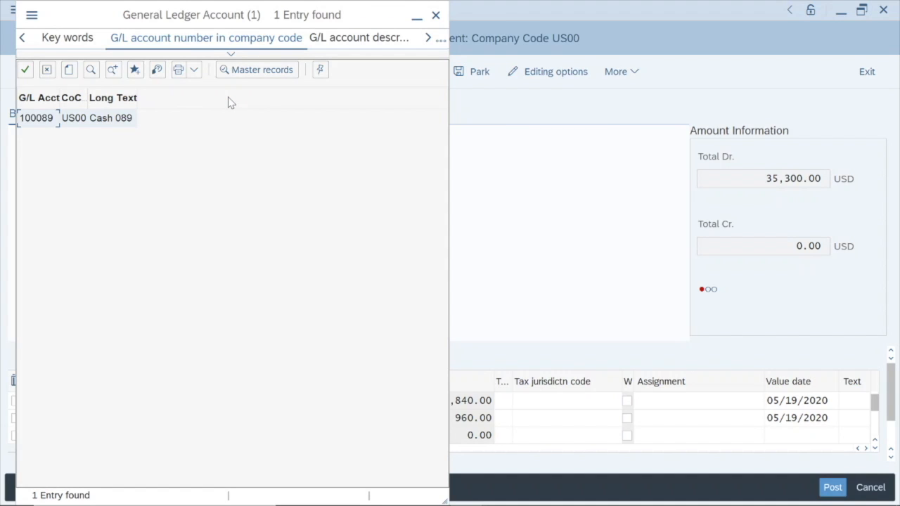
{"action": "left_click", "coordinate": [38, 118]}
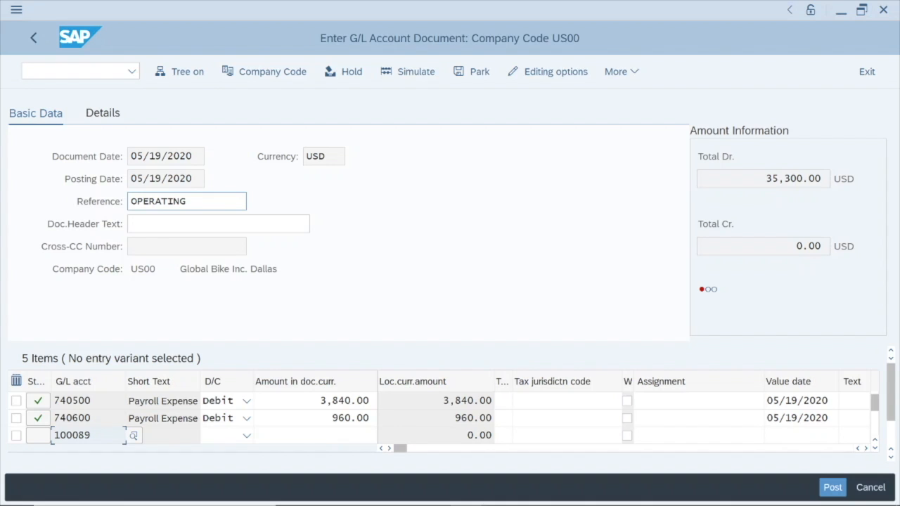
Make the Cash 089 line item a Credit for the balancing amount by entering * as its amount, and validate it.
{"action": "left_click", "coordinate": [363, 435]}
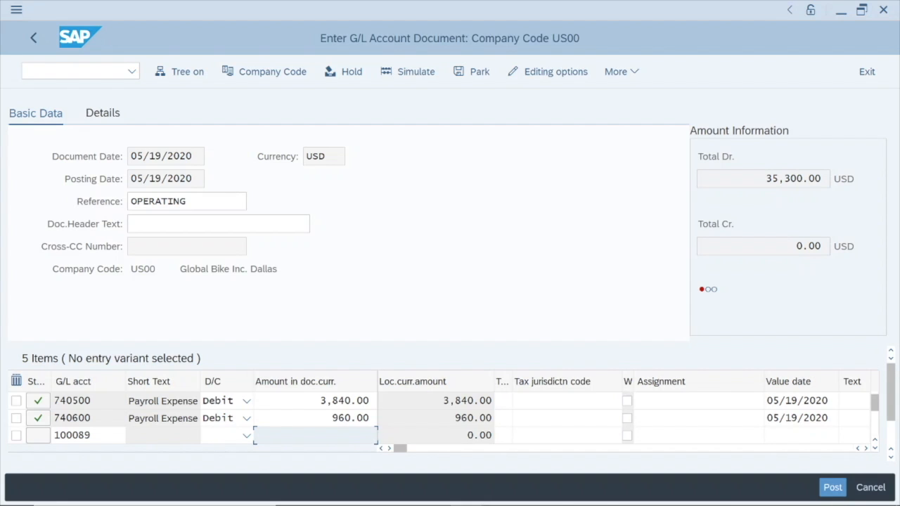
{"action": "type", "text": "*"}
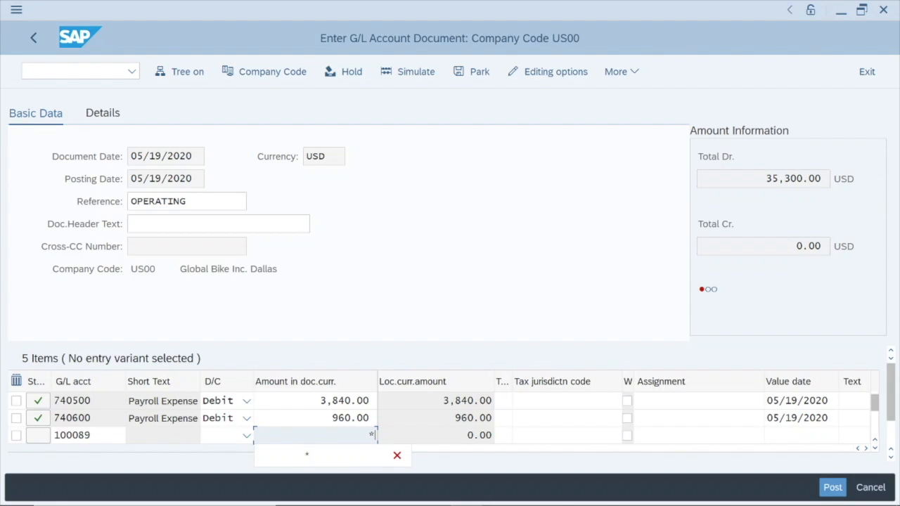
{"action": "key", "text": "Return"}
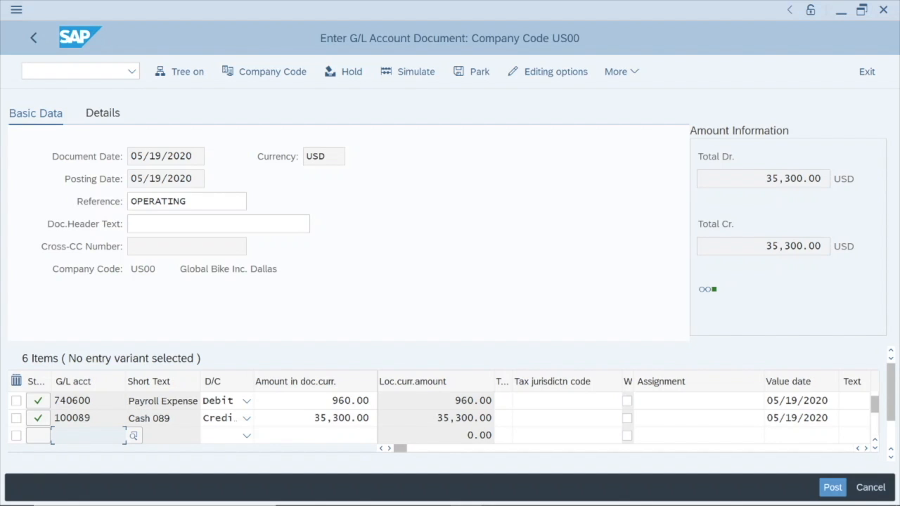
Review all line items of the operating expenses document and post it.
{"action": "scroll", "coordinate": [258, 424], "scroll_direction": "up", "scroll_amount": 4}
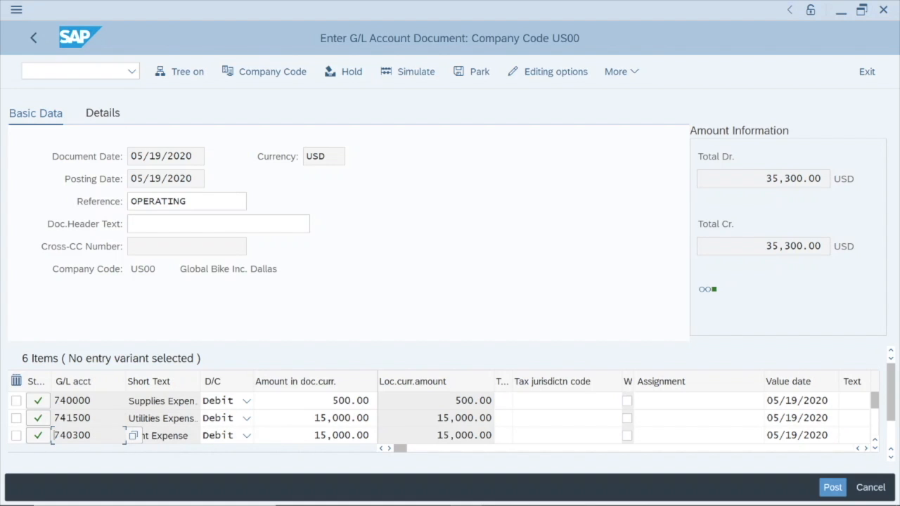
{"action": "scroll", "coordinate": [155, 422], "scroll_direction": "down", "scroll_amount": 3}
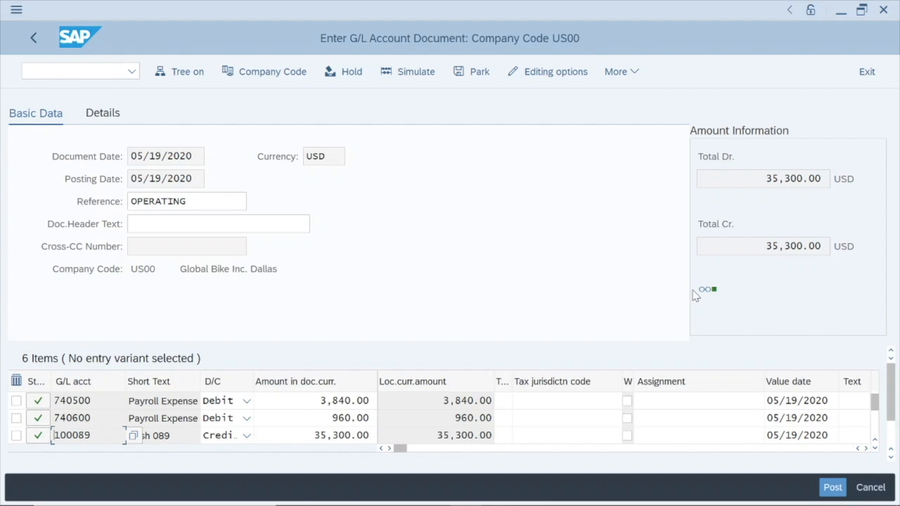
{"action": "mouse_move", "coordinate": [712, 298]}
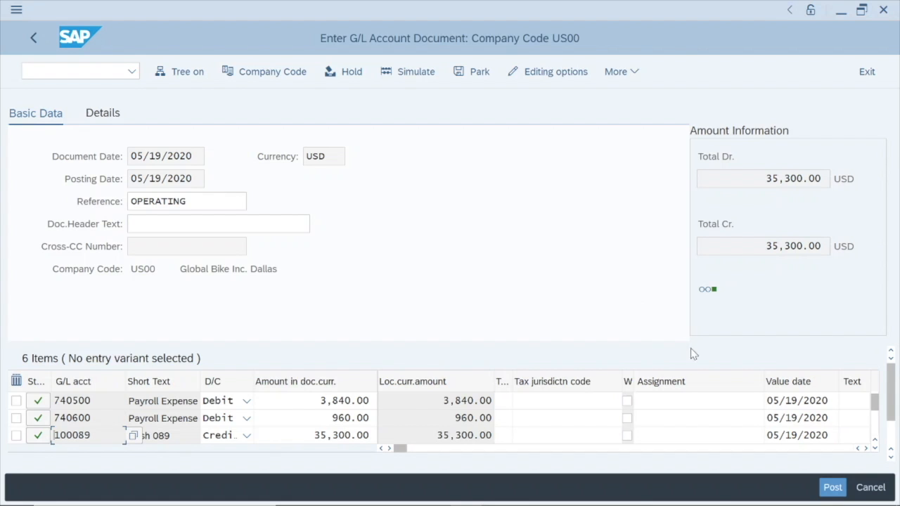
{"action": "left_click", "coordinate": [833, 490]}
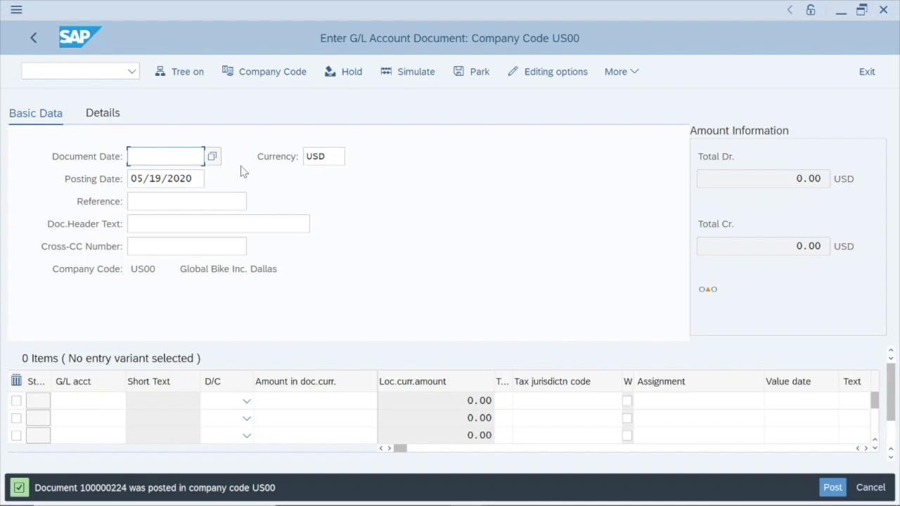
Set the new document's Document Date to 05/19/2020 and its Reference to Operating.
{"action": "left_click", "coordinate": [213, 156]}
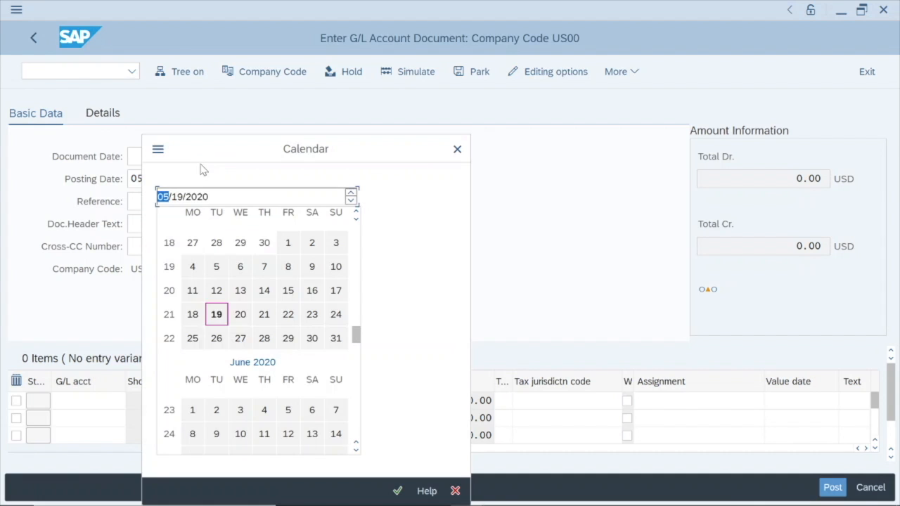
{"action": "left_click", "coordinate": [216, 314]}
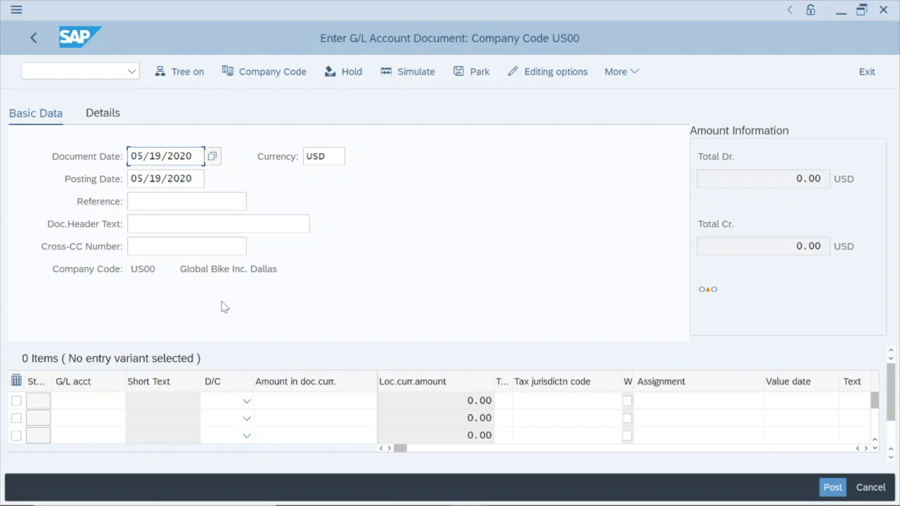
{"action": "left_click", "coordinate": [184, 202]}
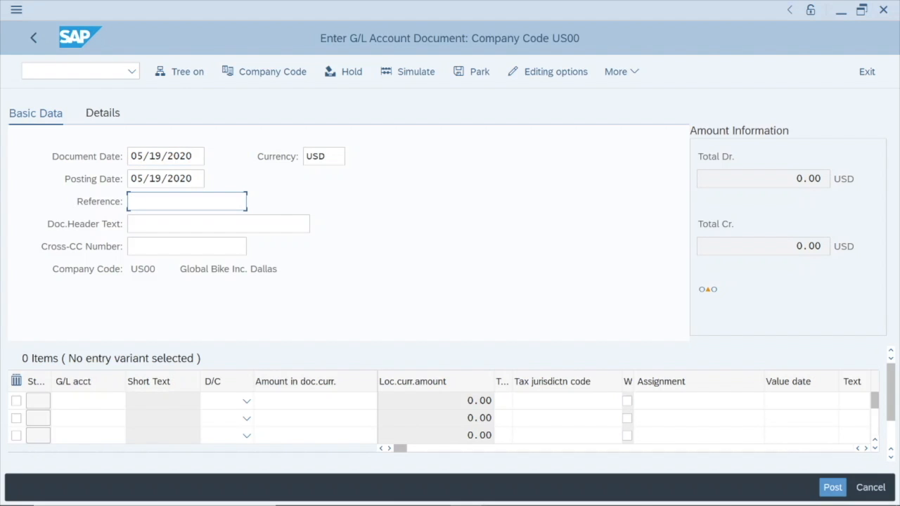
{"action": "type", "text": "Oper"}
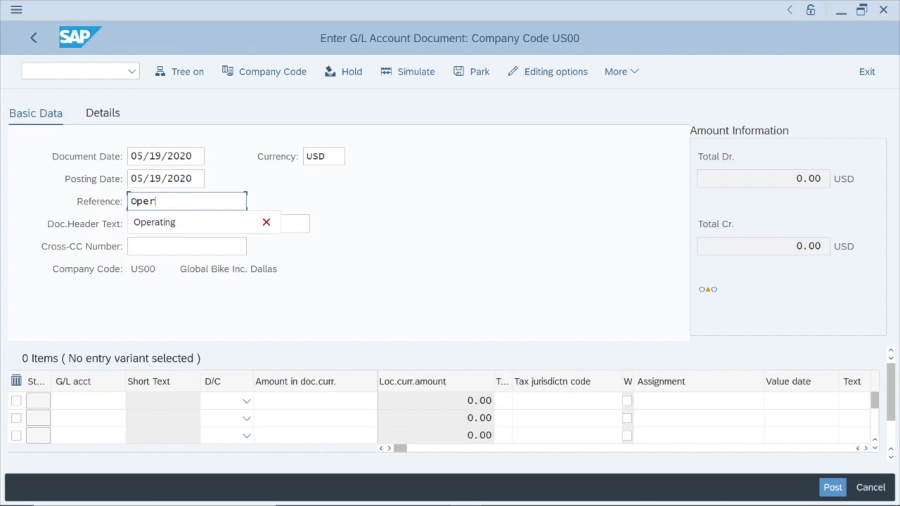
{"action": "type", "text": "atig"}
{"action": "key", "text": "Home"}
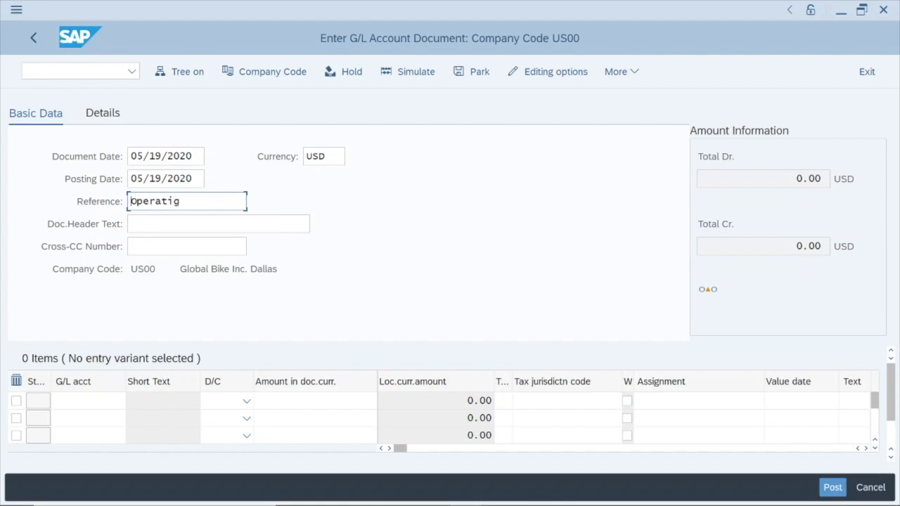
{"action": "type", "text": "ng"}
{"action": "left_click_drag", "start_coordinate": [181, 201], "coordinate": [118, 202]}
{"action": "type", "text": "O"}
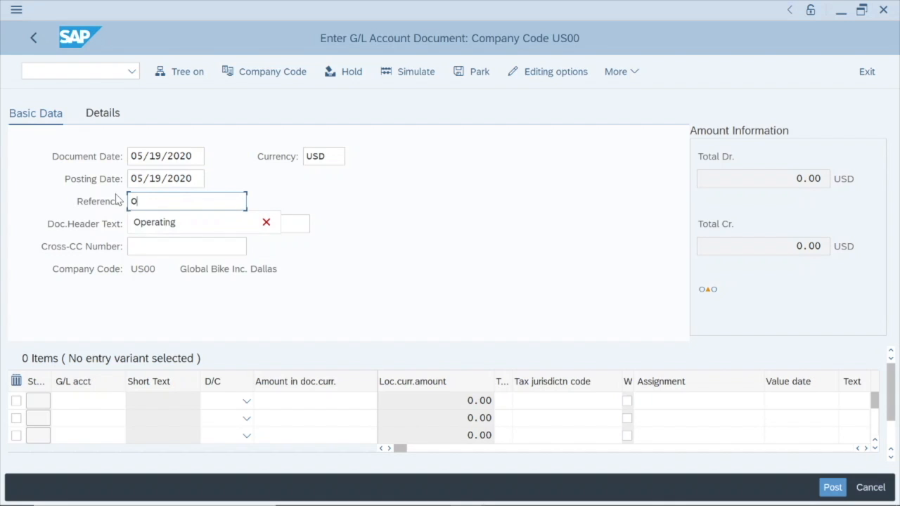
{"action": "type", "text": "per"}
{"action": "left_click", "coordinate": [167, 219]}
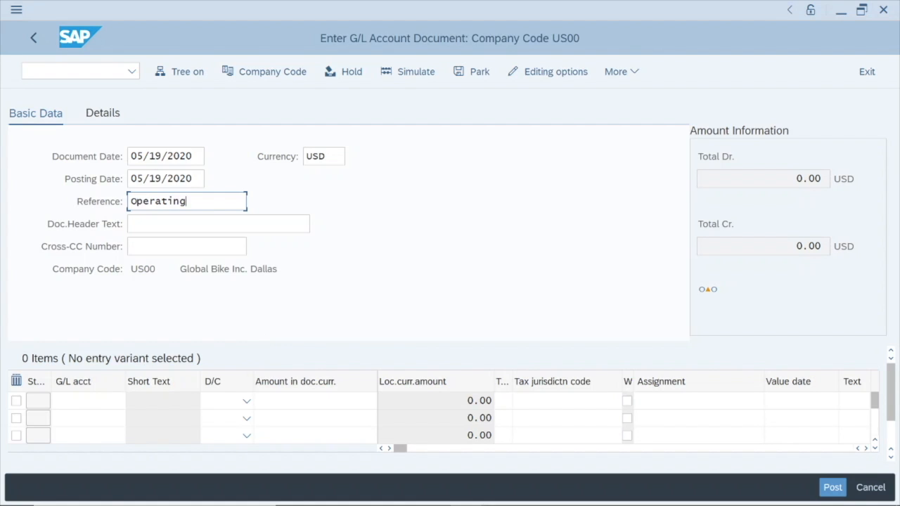
Search the US00 G/L accounts with *089 and choose Cash 089 (100089) for the first line item.
{"action": "left_click", "coordinate": [88, 401]}
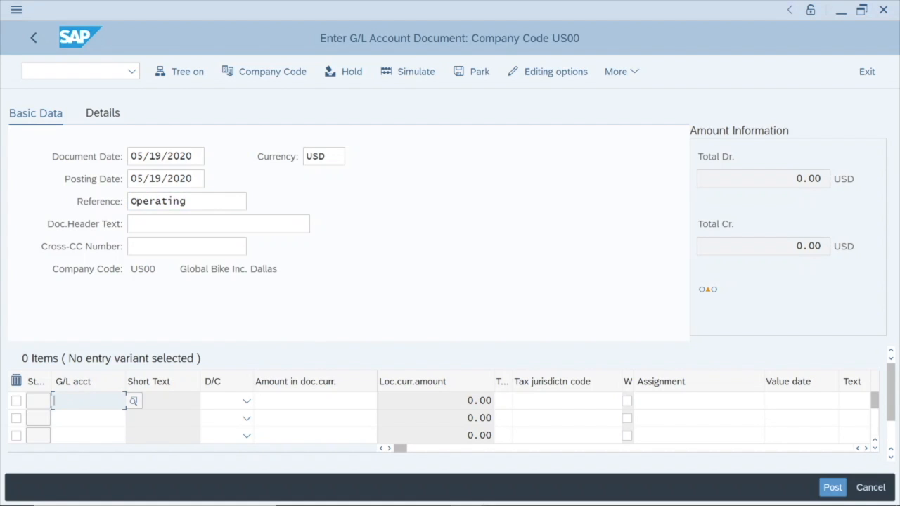
{"action": "left_click", "coordinate": [131, 402]}
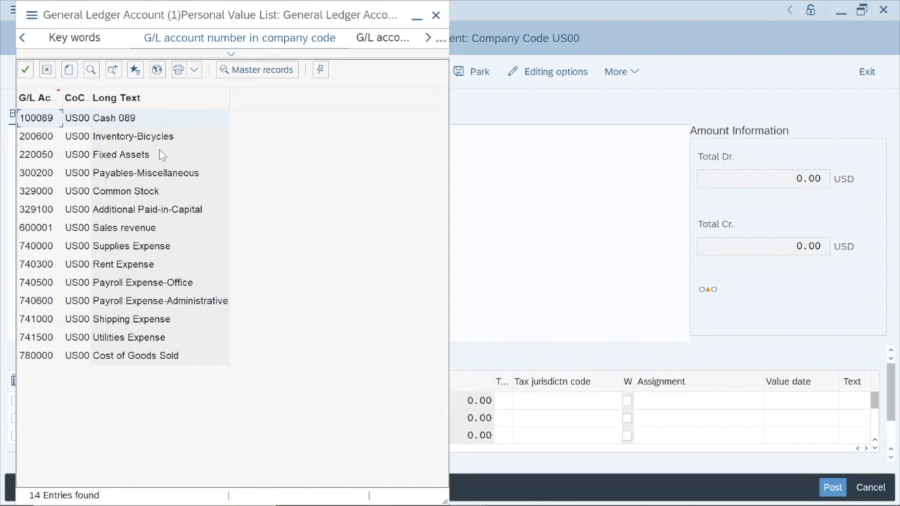
{"action": "left_click", "coordinate": [161, 73]}
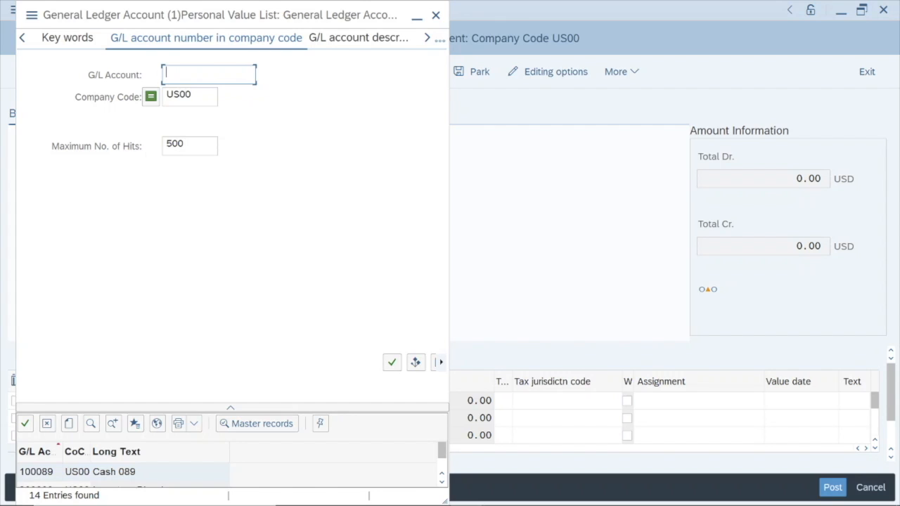
{"action": "type", "text": "*089"}
{"action": "key", "text": "Return"}
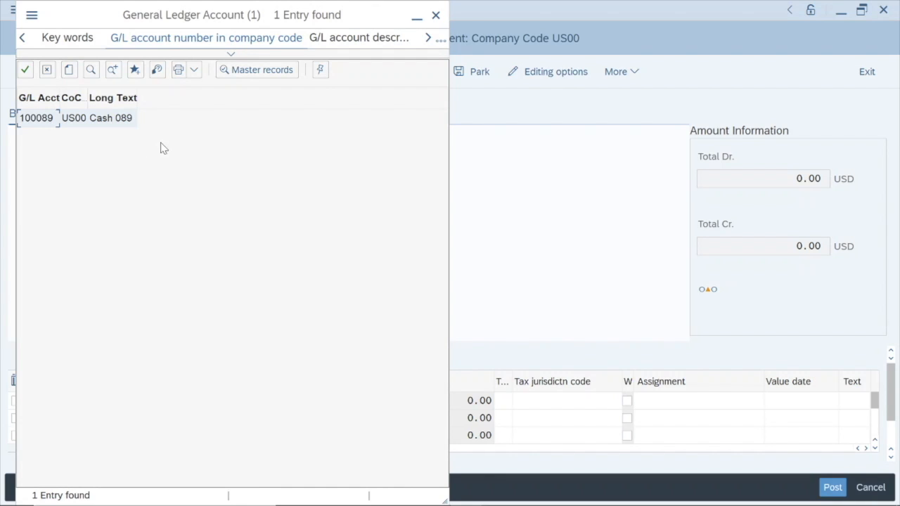
{"action": "double_click", "coordinate": [42, 120]}
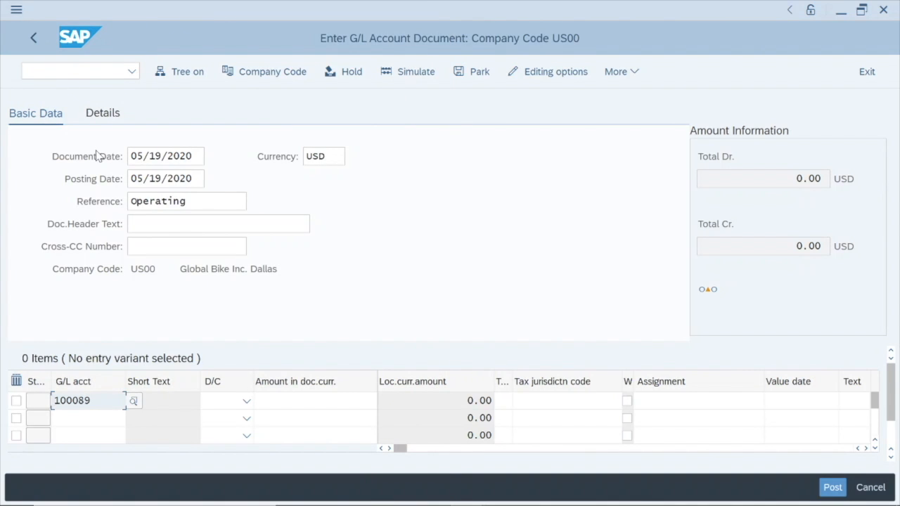
Make the Cash 089 line item a Debit of 88000 and validate the entry.
{"action": "left_click", "coordinate": [247, 403]}
{"action": "left_click", "coordinate": [245, 421]}
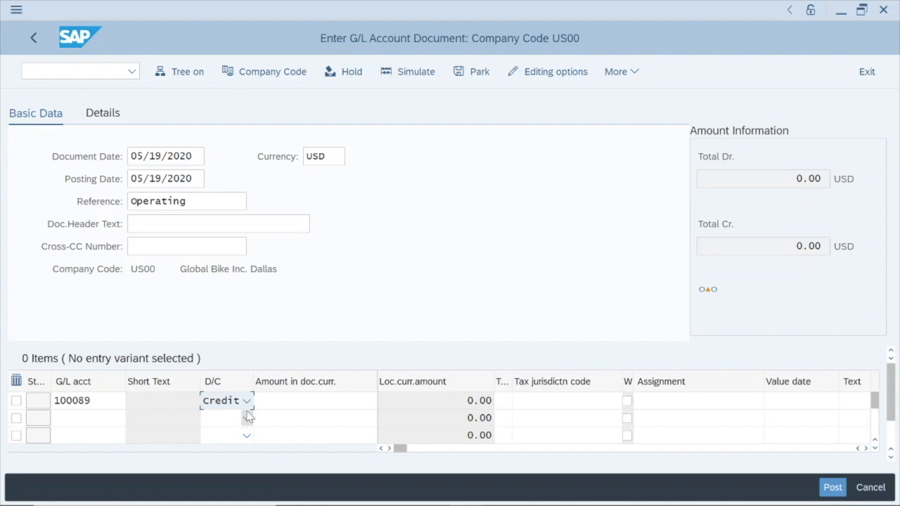
{"action": "left_click", "coordinate": [247, 400]}
{"action": "left_click", "coordinate": [237, 445]}
{"action": "key", "text": "Tab"}
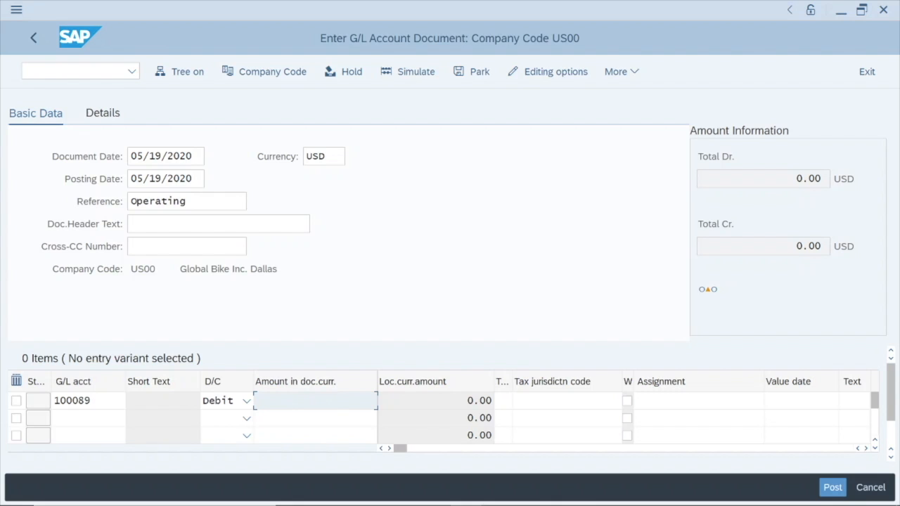
{"action": "type", "text": "88000"}
{"action": "key", "text": "Return"}
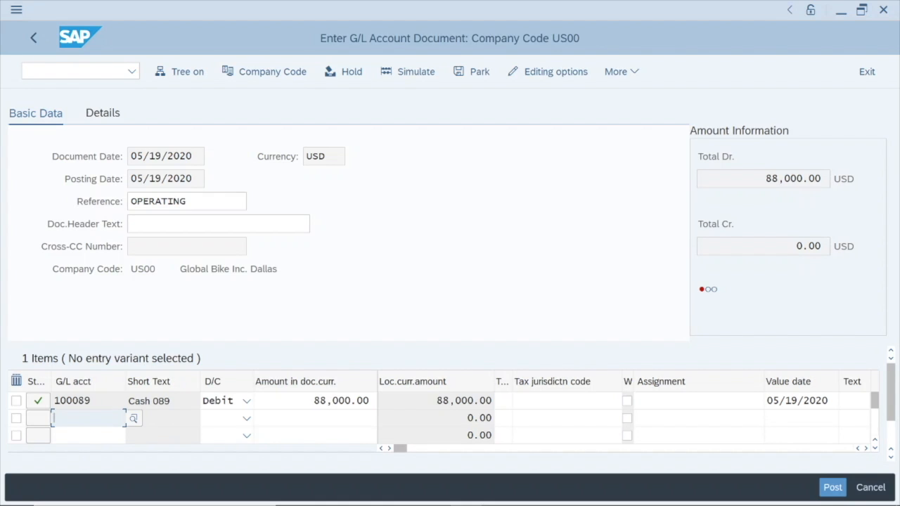
Search the US00 G/L accounts with 6* and choose Sales revenue (600001) for the second line item.
{"action": "left_click", "coordinate": [134, 418]}
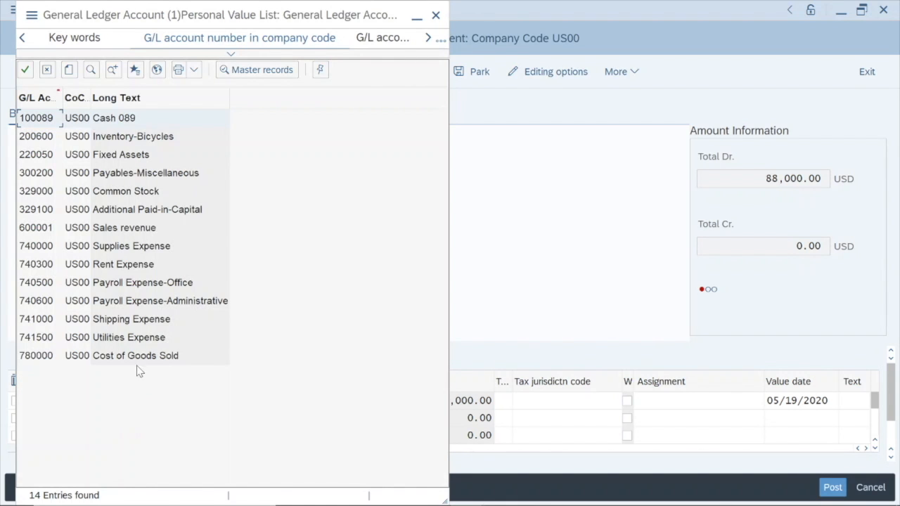
{"action": "left_click", "coordinate": [156, 70]}
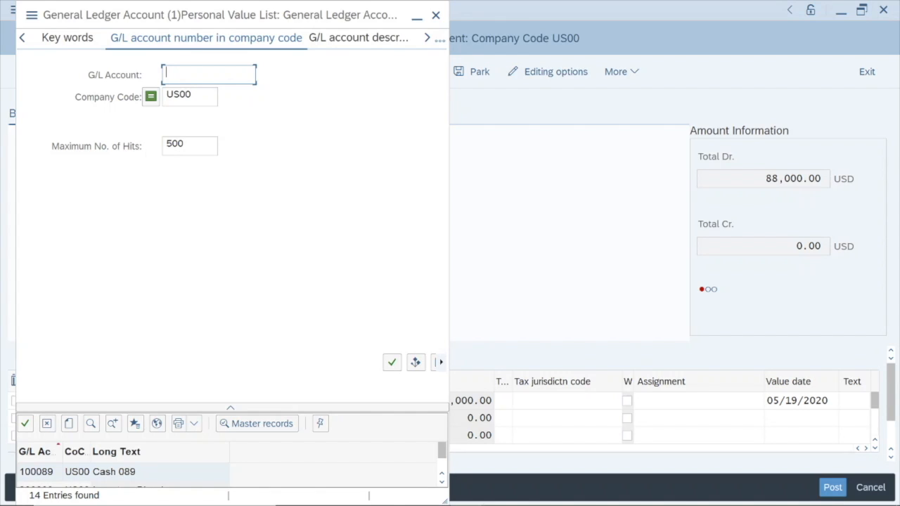
{"action": "type", "text": "6*"}
{"action": "key", "text": "Return"}
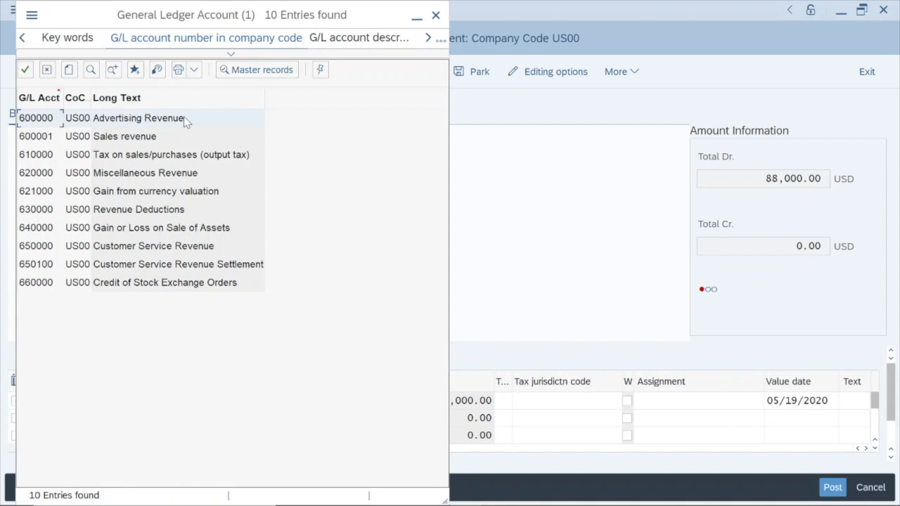
{"action": "left_click", "coordinate": [44, 138]}
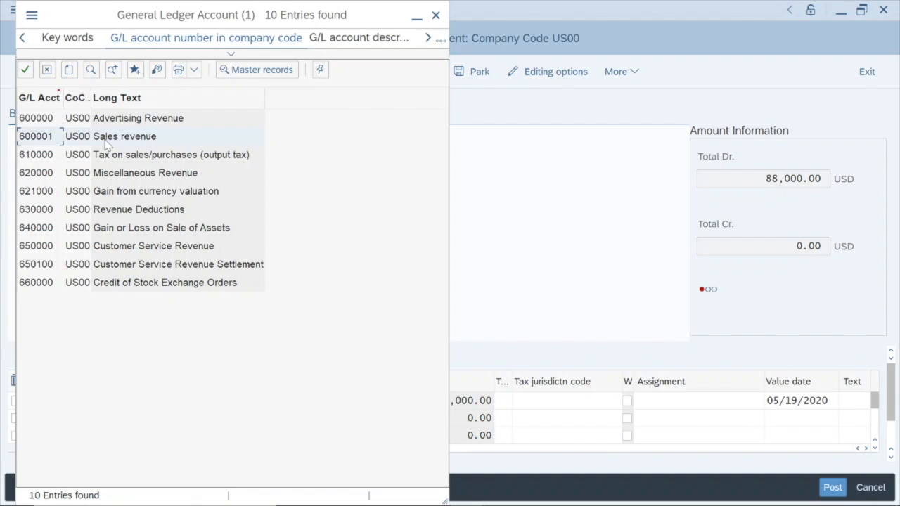
{"action": "double_click", "coordinate": [137, 139]}
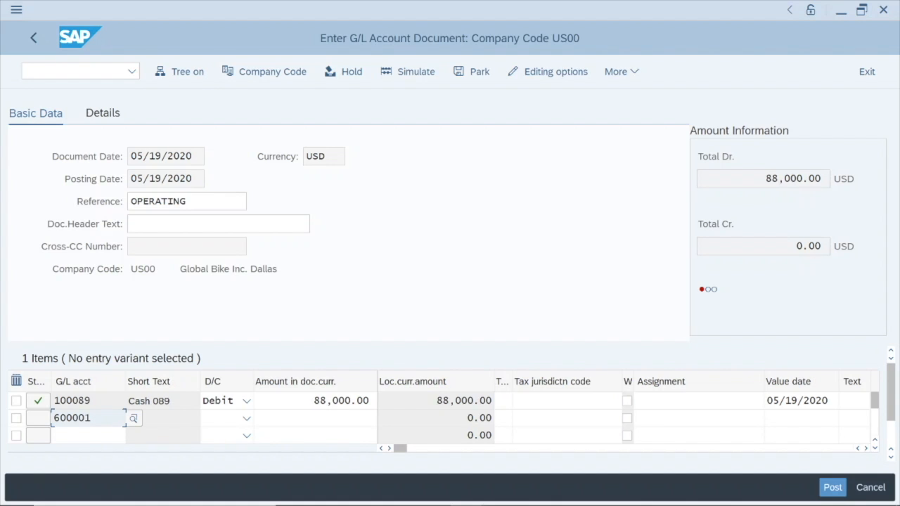
Enter * as the Sales revenue line item's amount to balance the document and validate the entry.
{"action": "left_click", "coordinate": [261, 418]}
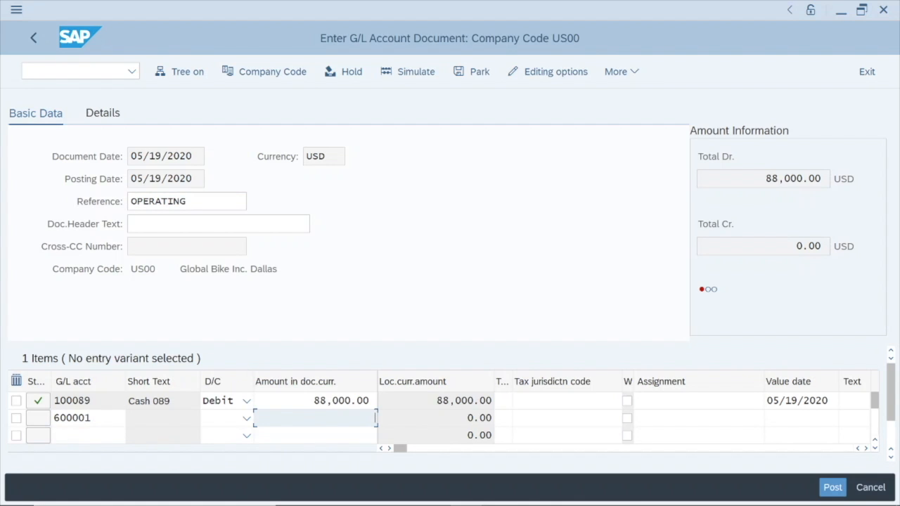
{"action": "type", "text": "*"}
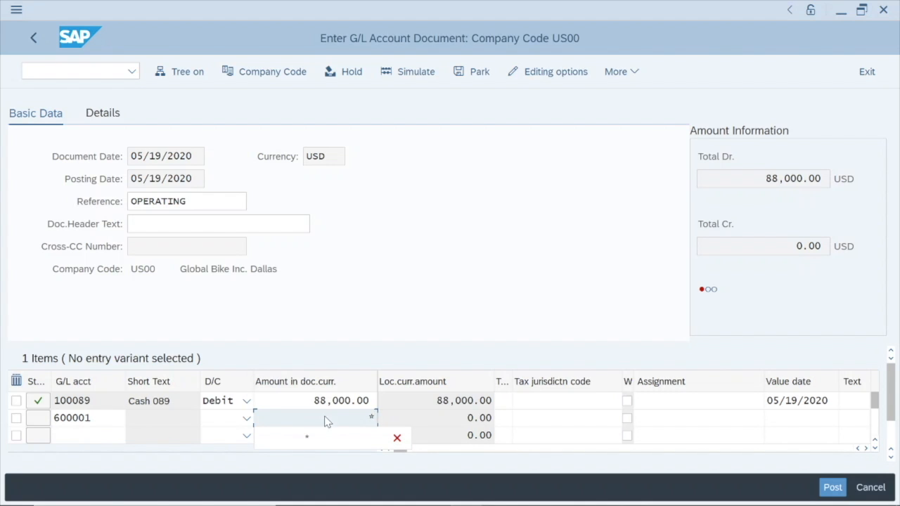
{"action": "key", "text": "Return"}
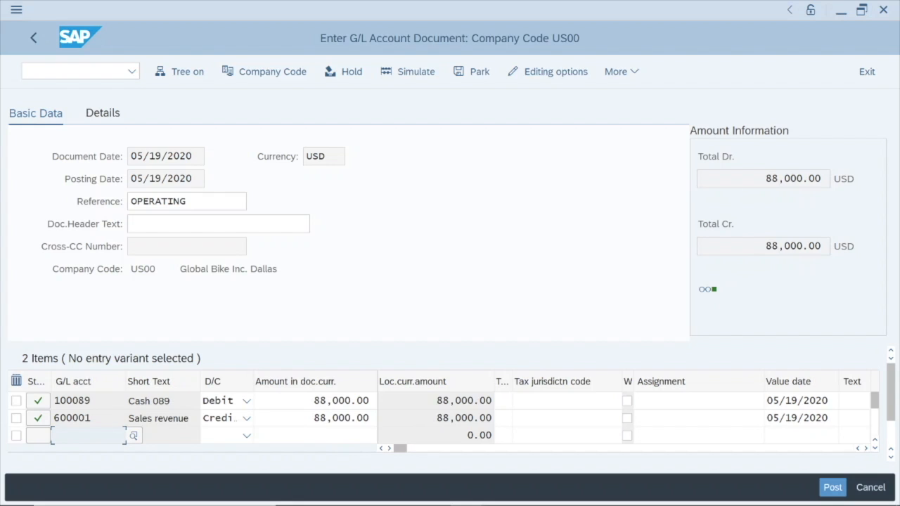
Search the US00 G/L accounts with 7* and choose Cost of Goods Sold (780000) for the third line item.
{"action": "mouse_move", "coordinate": [716, 302]}
{"action": "left_click", "coordinate": [137, 436]}
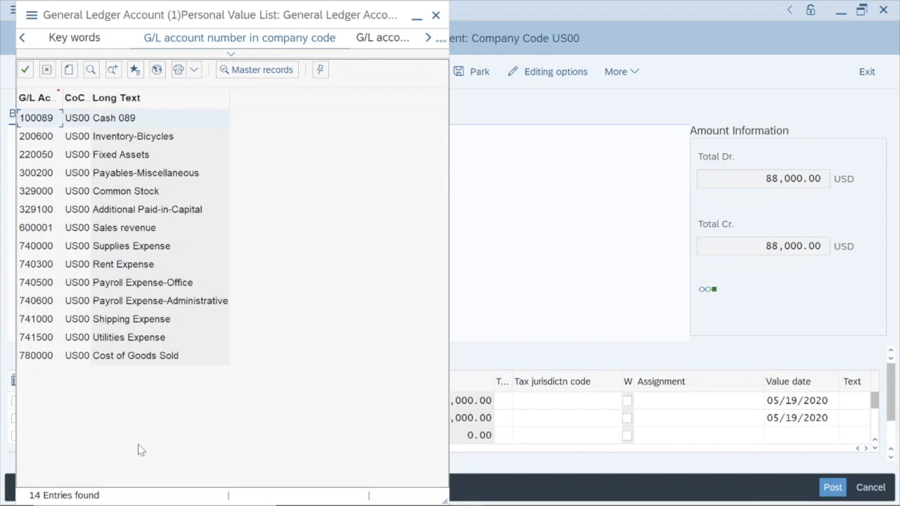
{"action": "left_click", "coordinate": [157, 69]}
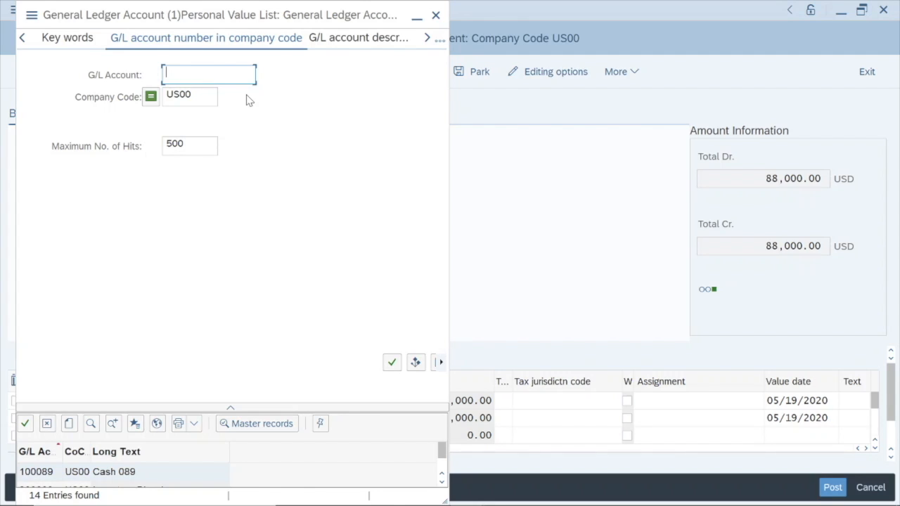
{"action": "type", "text": "7*"}
{"action": "key", "text": "Return"}
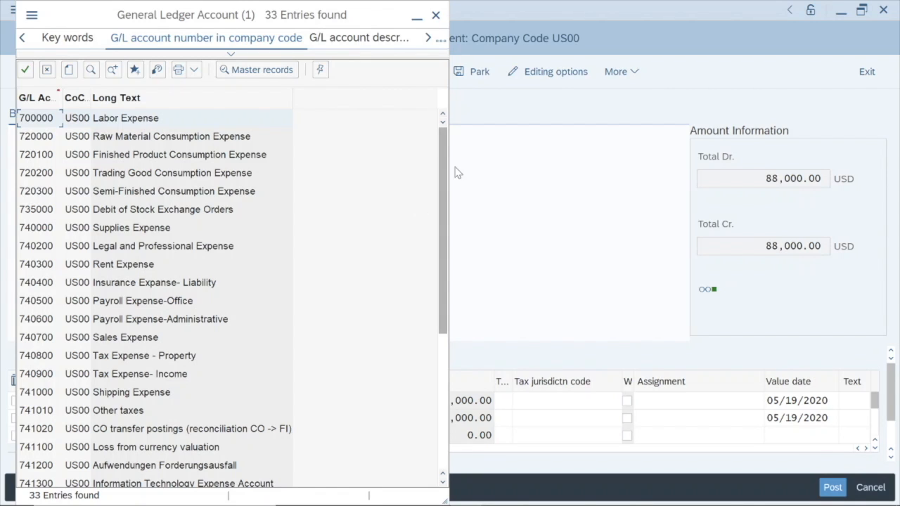
{"action": "left_click_drag", "start_coordinate": [443, 161], "coordinate": [423, 352]}
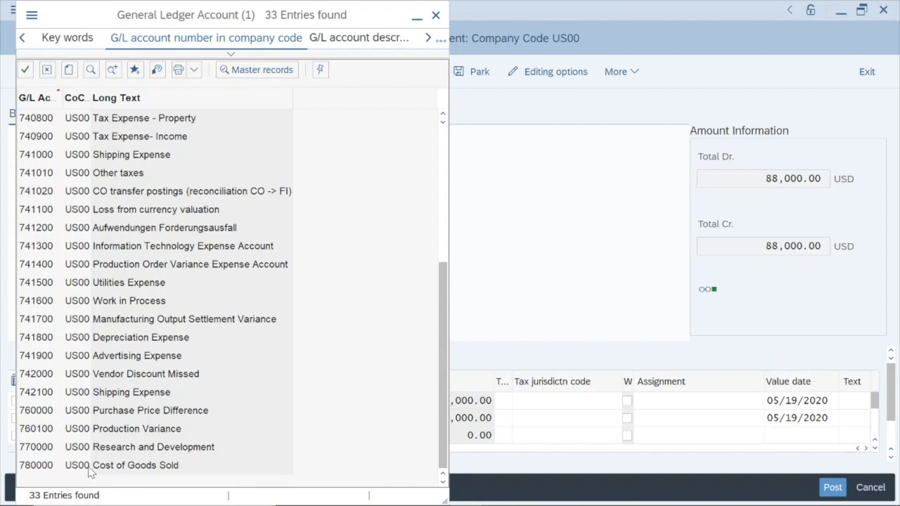
{"action": "double_click", "coordinate": [121, 466]}
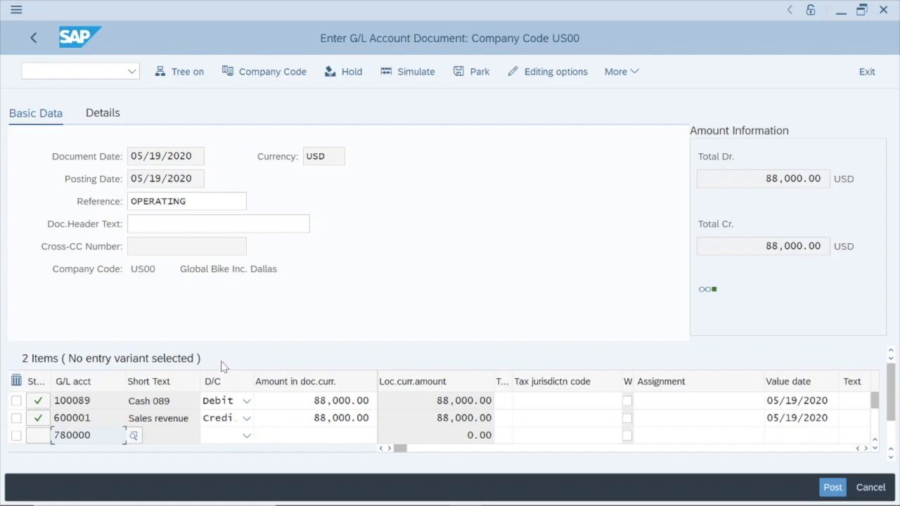
Make the Cost of Goods Sold line item a Debit of 28000 and validate the entry.
{"action": "left_click", "coordinate": [247, 435]}
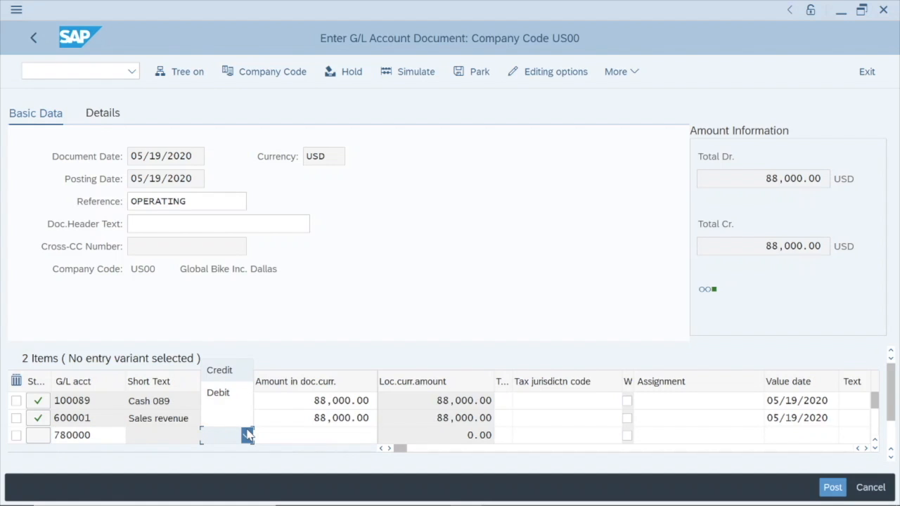
{"action": "left_click", "coordinate": [224, 398]}
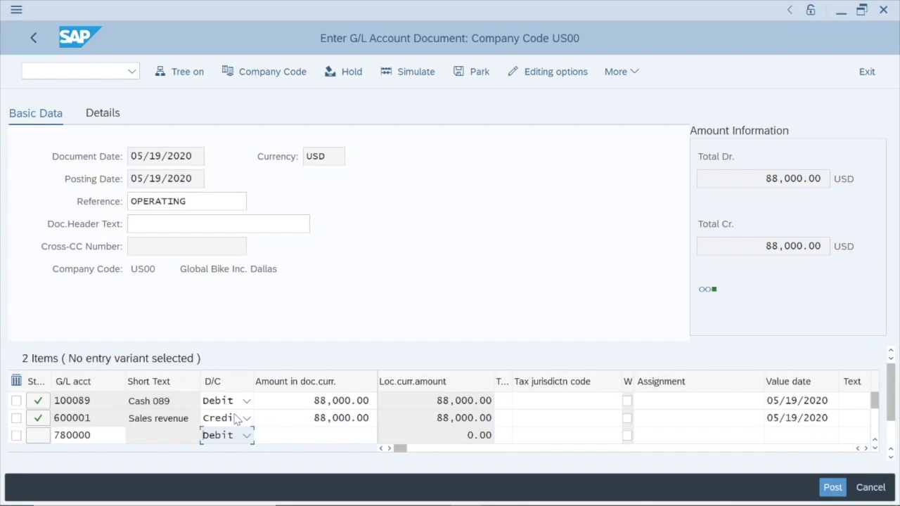
{"action": "key", "text": "Tab"}
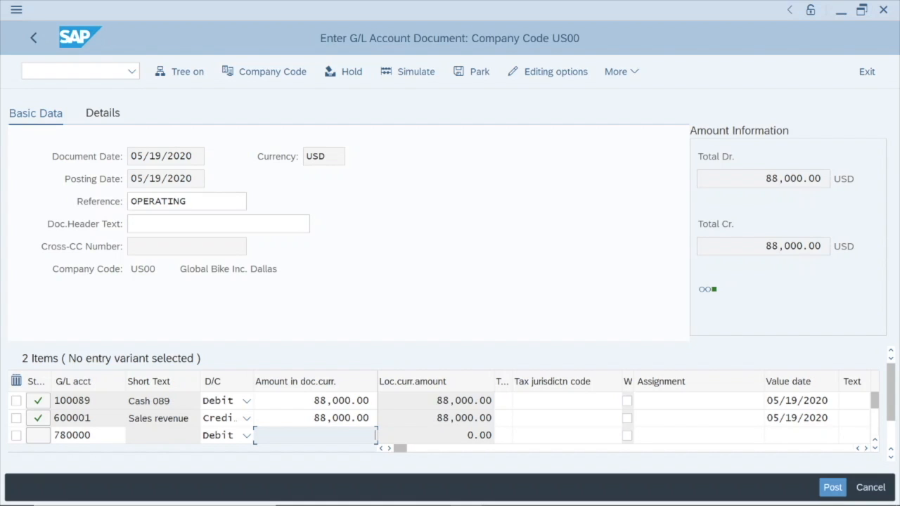
{"action": "type", "text": "20"}
{"action": "key", "text": "BackSpace"}
{"action": "type", "text": "8000"}
{"action": "key", "text": "Return"}
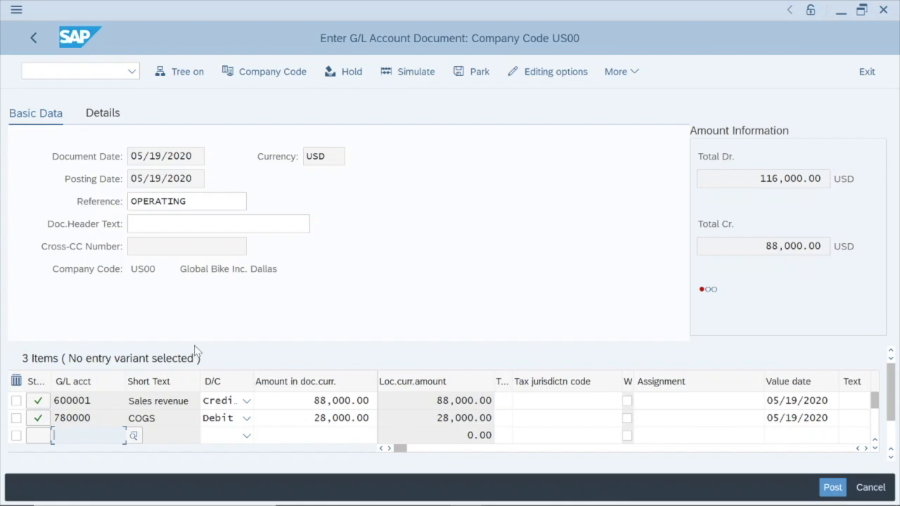
Search the US00 G/L accounts with 2* and choose Inventory-Bicycles (200600) for the fourth line item.
{"action": "left_click", "coordinate": [133, 436]}
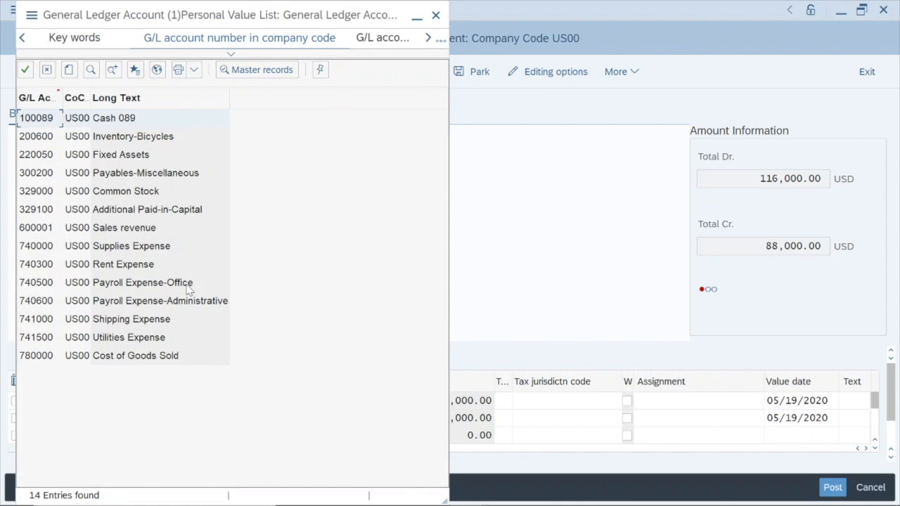
{"action": "left_click", "coordinate": [157, 69]}
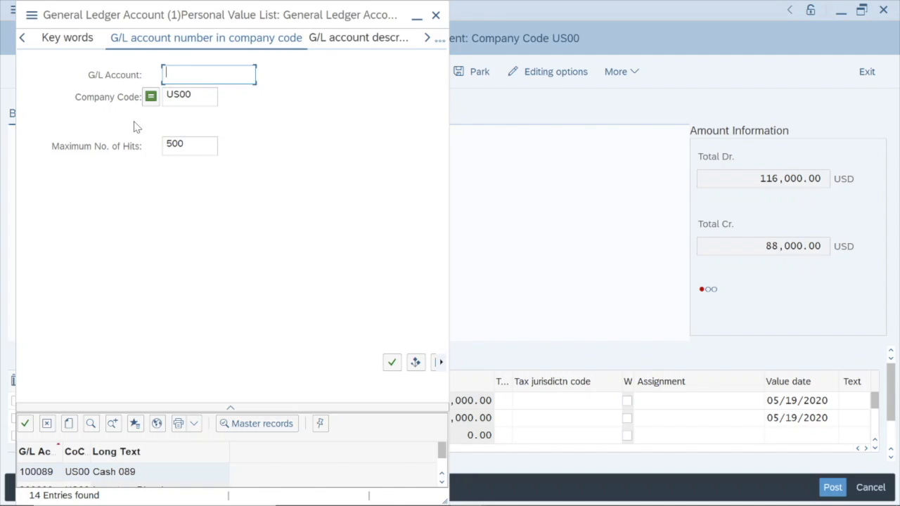
{"action": "type", "text": "2*"}
{"action": "key", "text": "Return"}
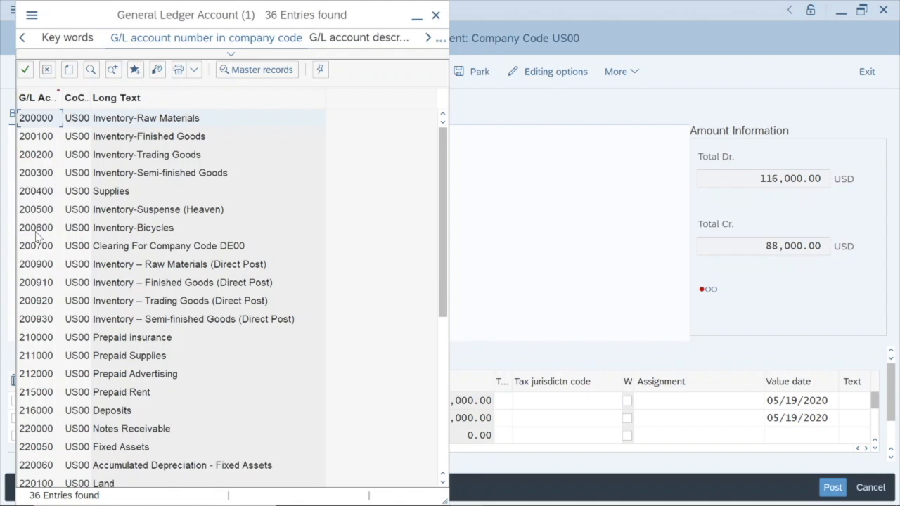
{"action": "left_click", "coordinate": [131, 232]}
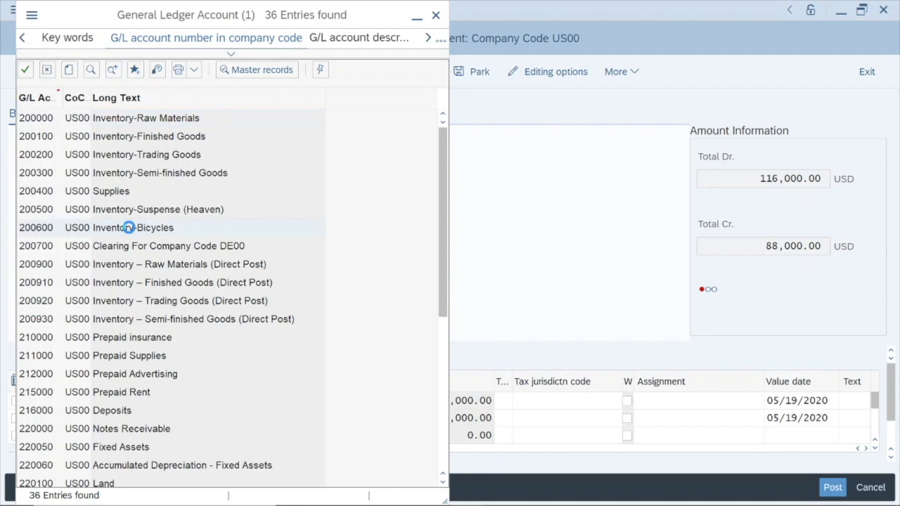
{"action": "left_click", "coordinate": [131, 232]}
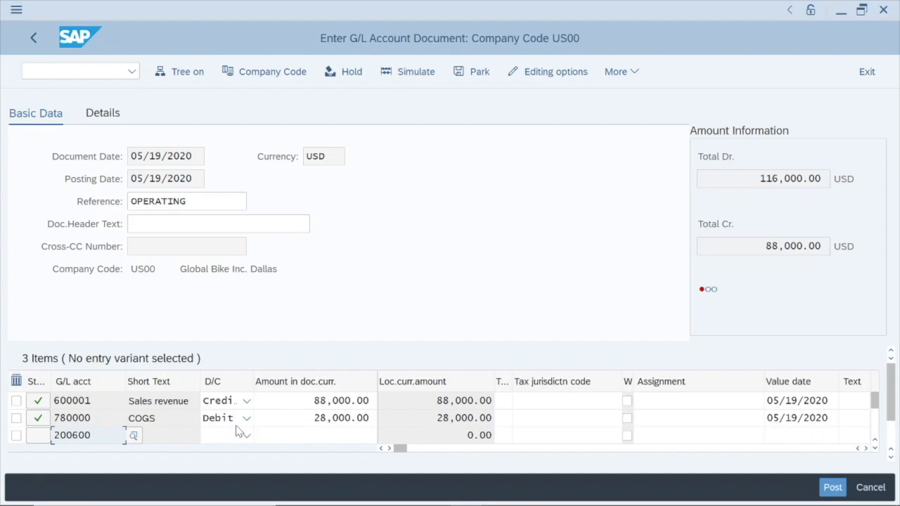
Enter * as the Inventory-Bicycles line item's amount to balance the document and validate the entry.
{"action": "left_click", "coordinate": [302, 436]}
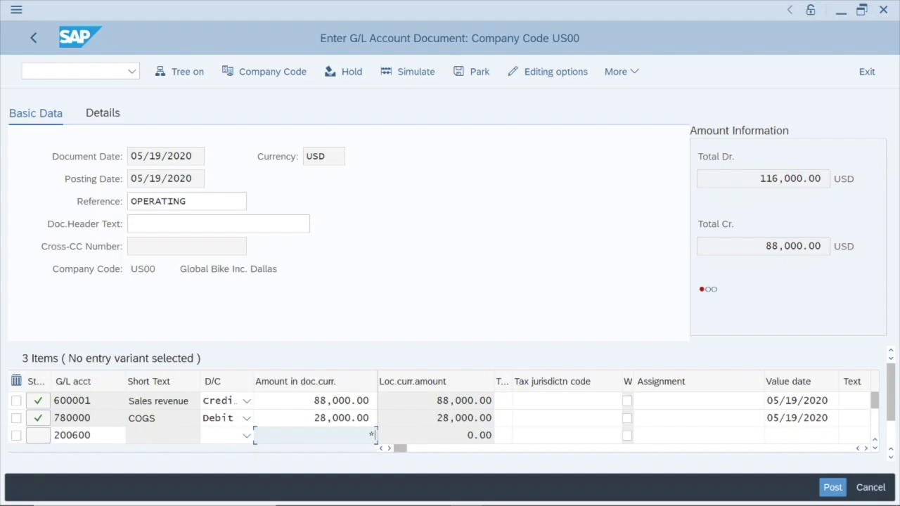
{"action": "type", "text": "*"}
{"action": "key", "text": "Return"}
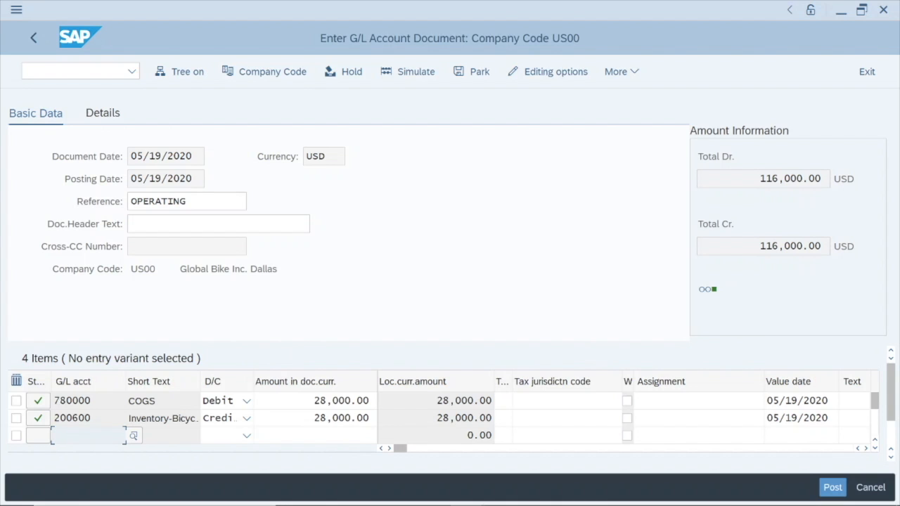
Open the US00 G/L account number search for the fifth line item.
{"action": "left_click", "coordinate": [133, 436]}
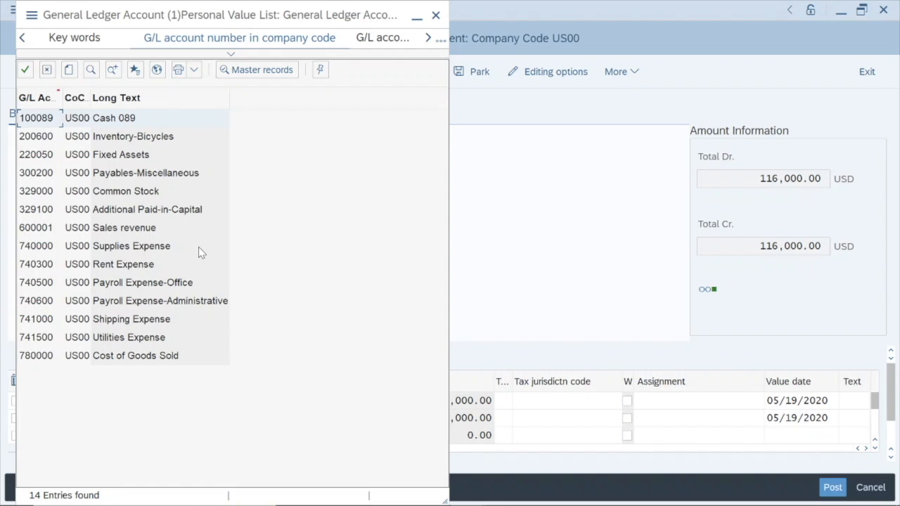
{"action": "left_click", "coordinate": [156, 71]}
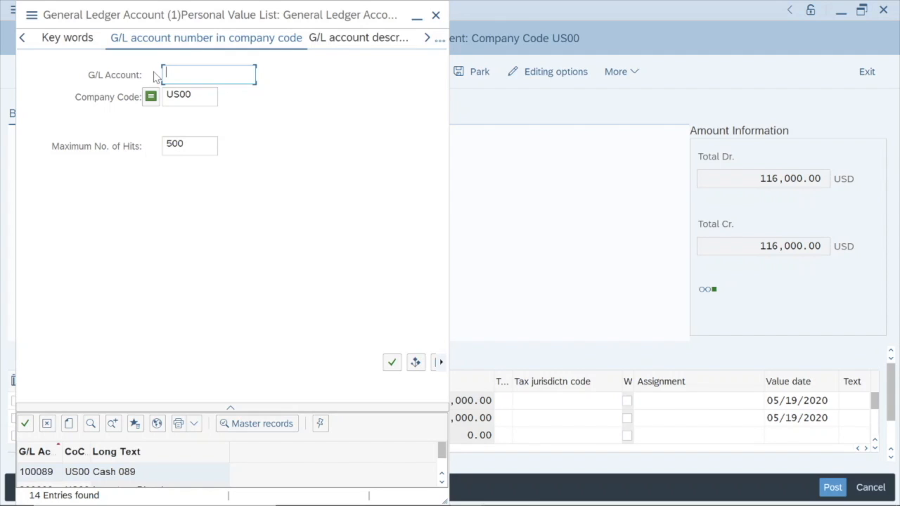
Search the company code's G/L accounts for 7* and choose 741000 Shipping Expense for the next line item.
{"action": "type", "text": "7*"}
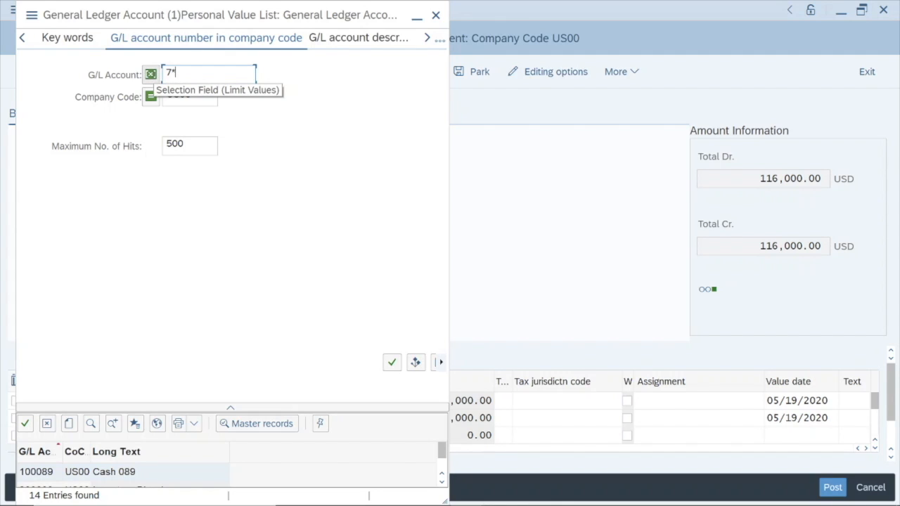
{"action": "key", "text": "Return"}
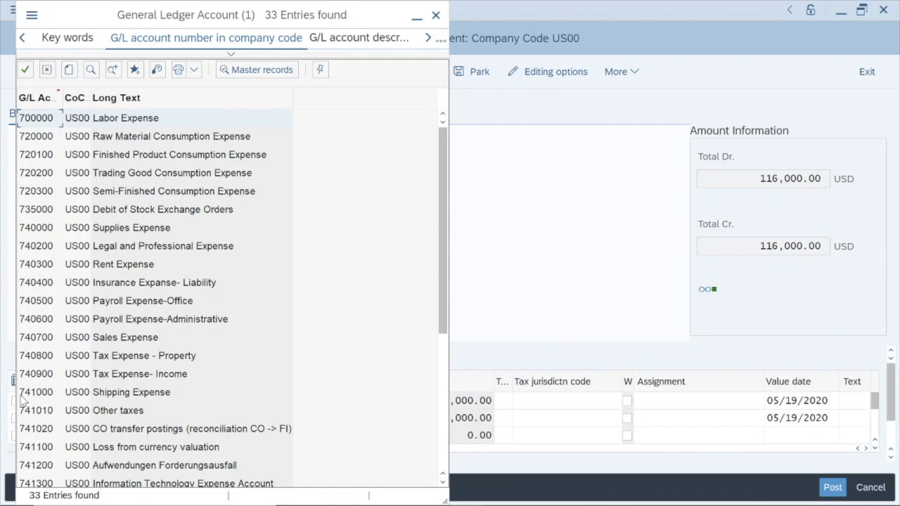
{"action": "double_click", "coordinate": [169, 400]}
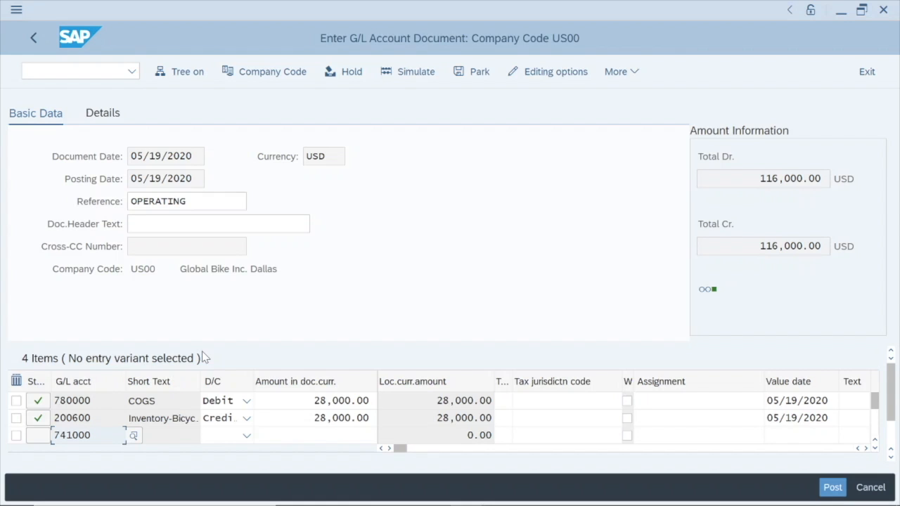
Make the Shipping Expense line a debit of 2,400 USD.
{"action": "left_click", "coordinate": [247, 436]}
{"action": "left_click", "coordinate": [237, 396]}
{"action": "key", "text": "Tab"}
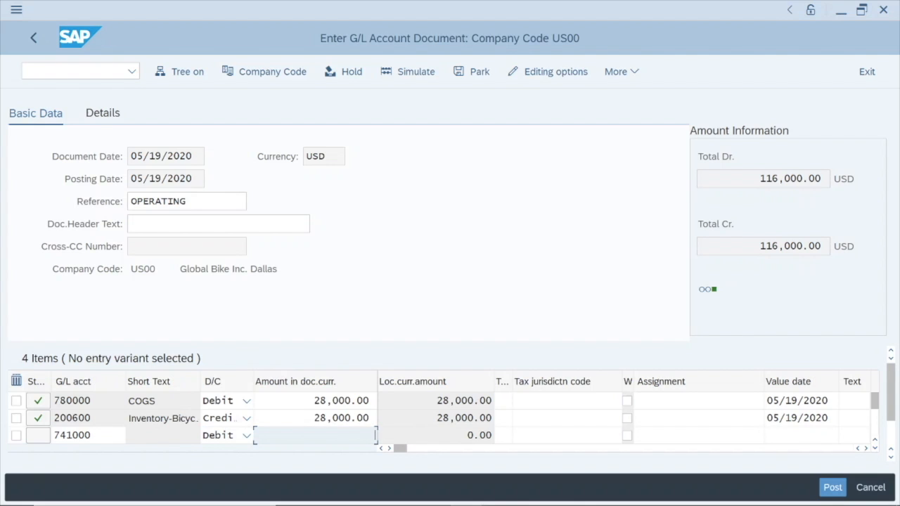
{"action": "type", "text": "2400"}
{"action": "key", "text": "Return"}
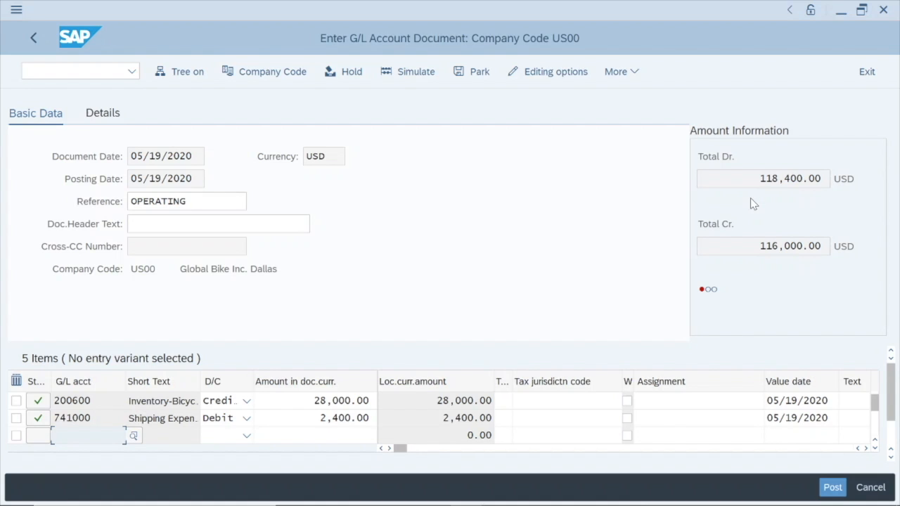
Search the G/L accounts for *089 and choose 100089 Cash 089 for the next empty line item.
{"action": "left_click", "coordinate": [131, 441]}
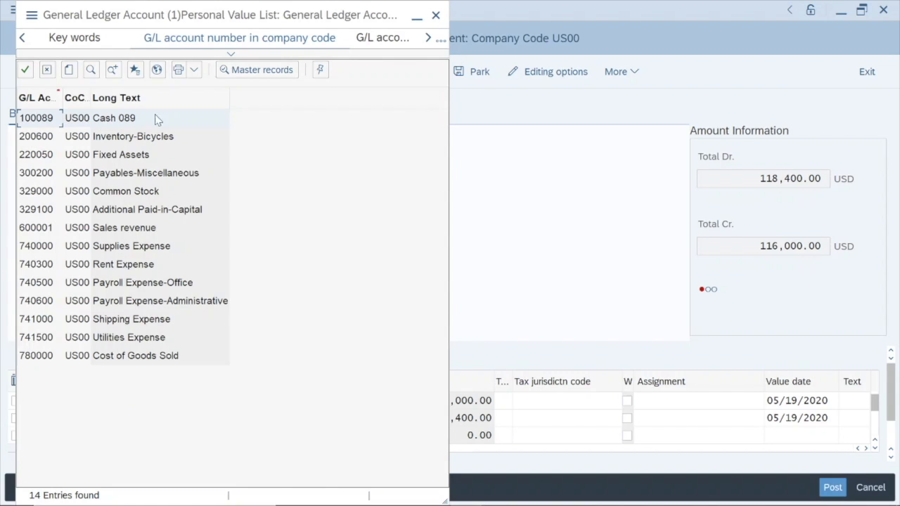
{"action": "left_click", "coordinate": [156, 70]}
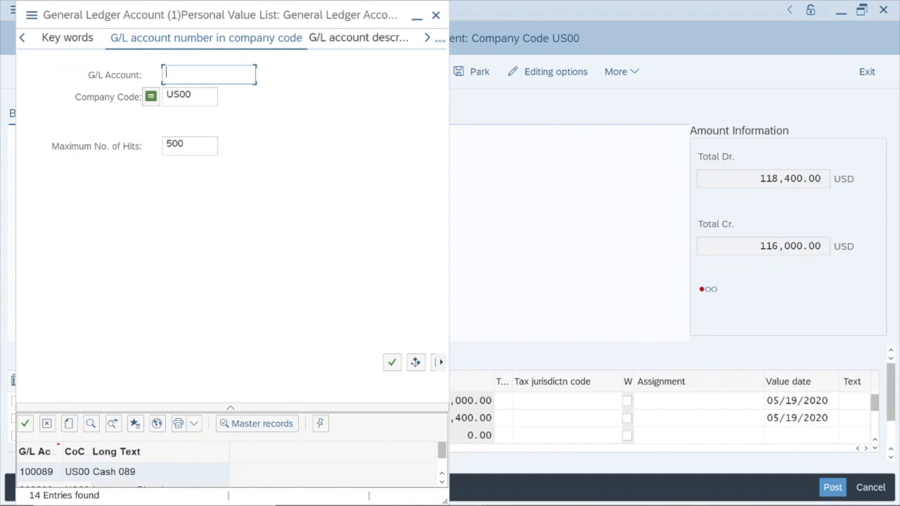
{"action": "type", "text": "*089"}
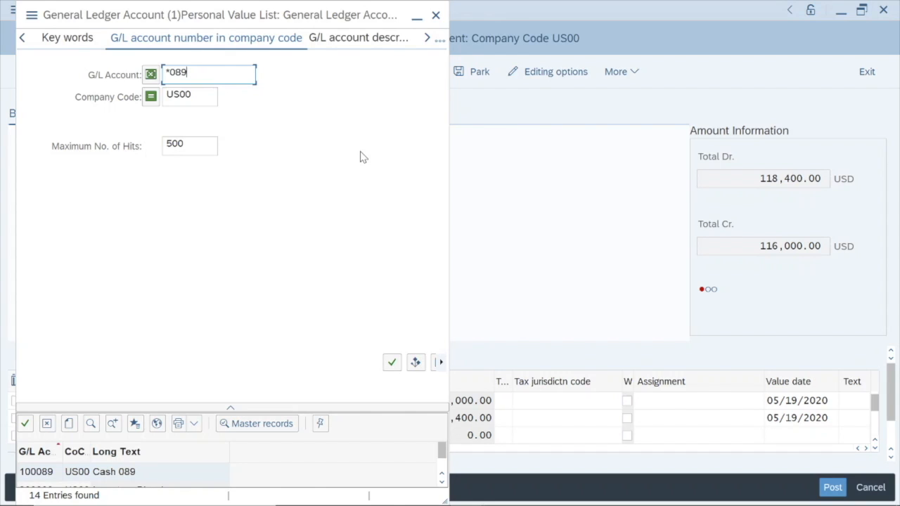
{"action": "key", "text": "Return"}
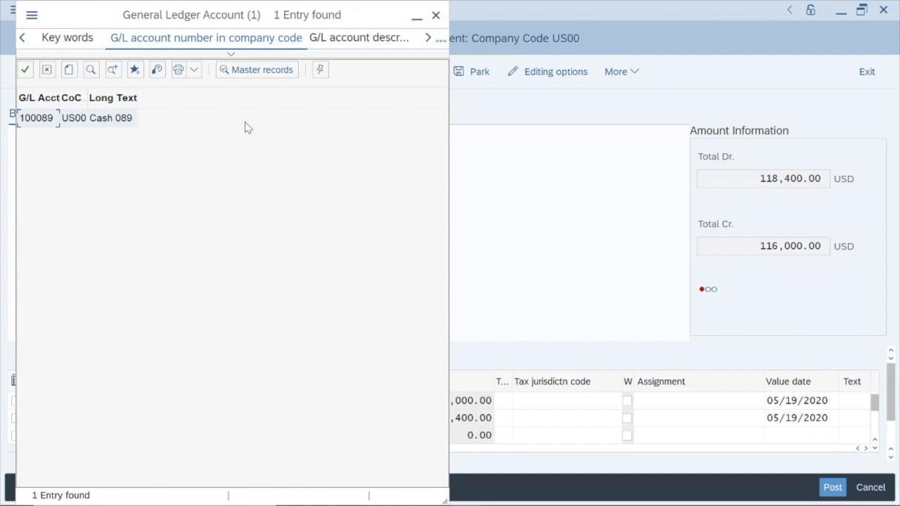
{"action": "double_click", "coordinate": [56, 126]}
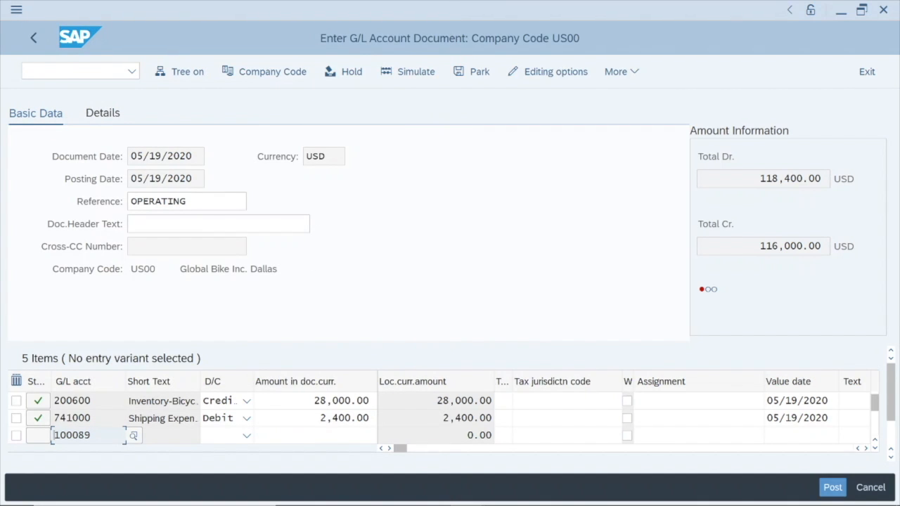
Enter * as the Cash 089 line's amount so it is credited with the balancing 2,400 USD.
{"action": "left_click", "coordinate": [316, 436]}
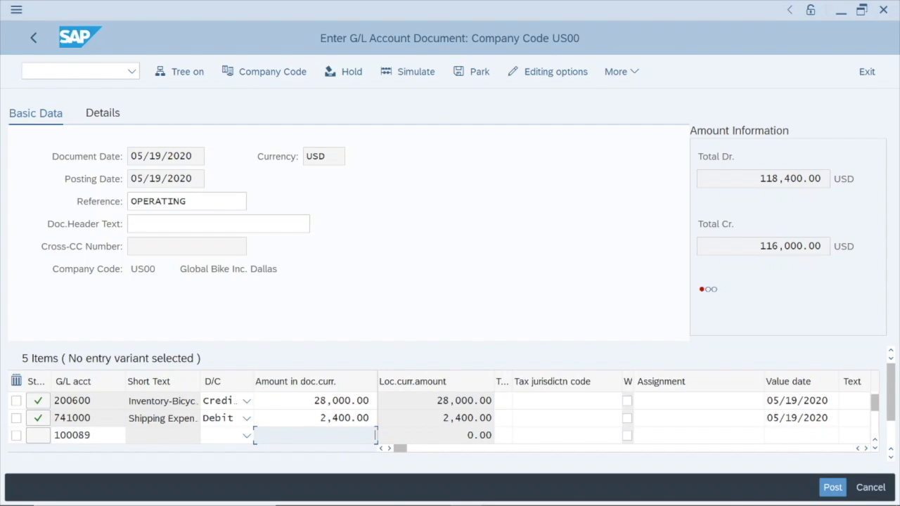
{"action": "type", "text": "*"}
{"action": "key", "text": "Return"}
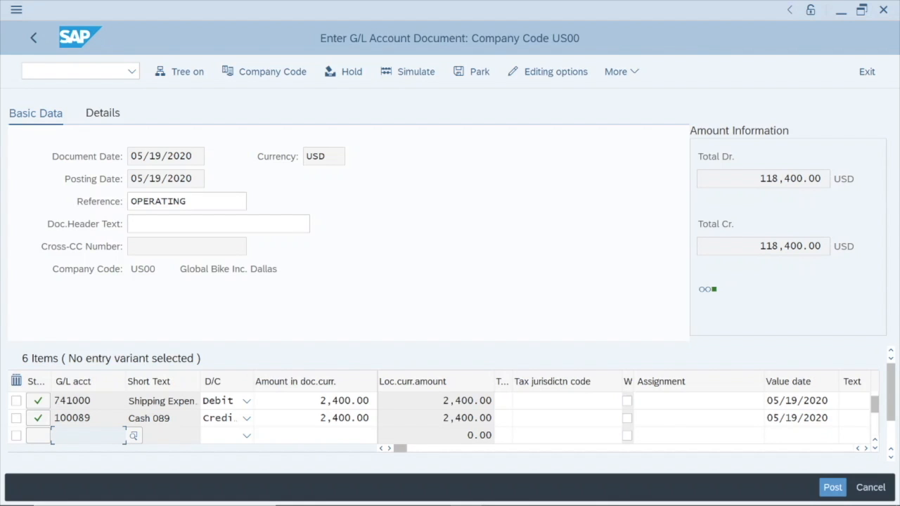
Review all the line items of the OPERATING document and post it.
{"action": "scroll", "coordinate": [229, 431], "scroll_direction": "up", "scroll_amount": 4}
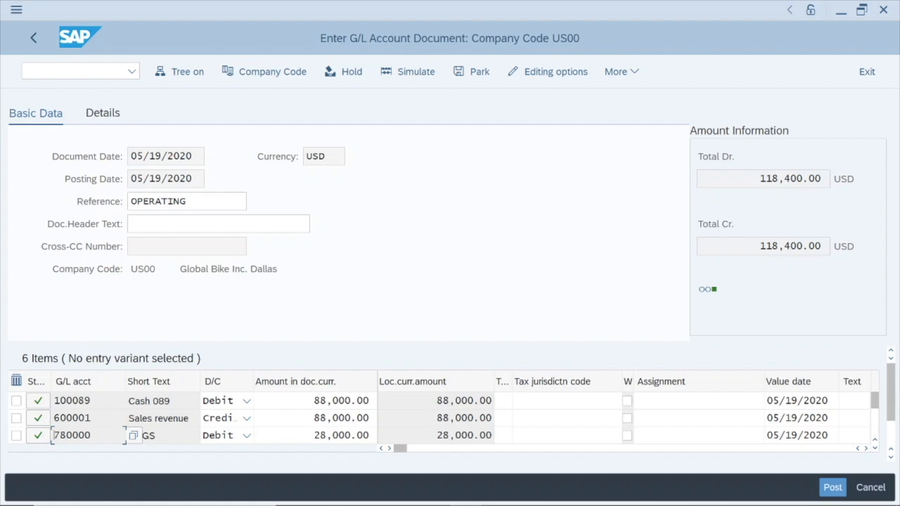
{"action": "scroll", "coordinate": [147, 422], "scroll_direction": "down", "scroll_amount": 3}
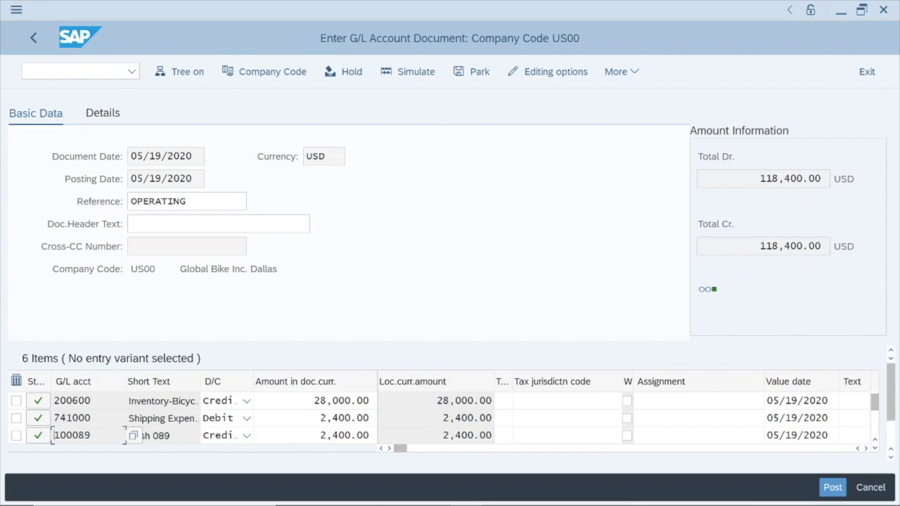
{"action": "scroll", "coordinate": [173, 420], "scroll_direction": "up", "scroll_amount": 3}
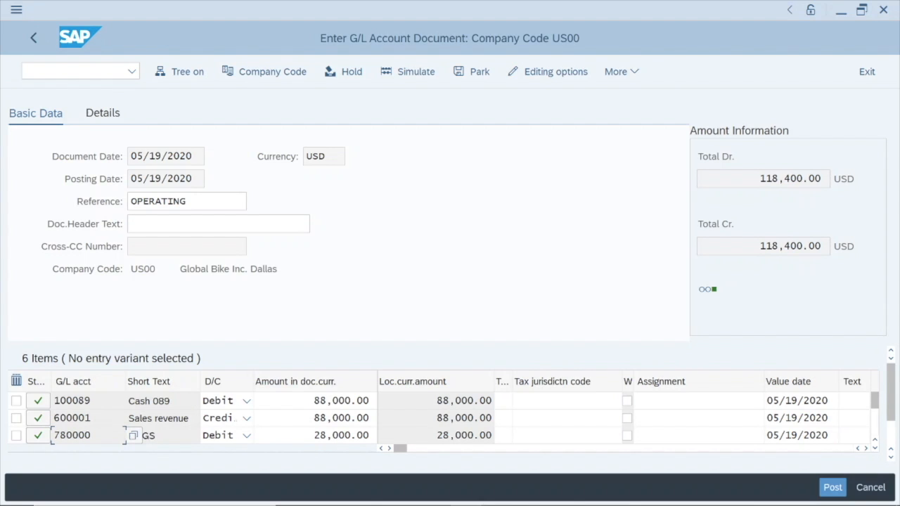
{"action": "left_click", "coordinate": [166, 436]}
{"action": "scroll", "coordinate": [175, 423], "scroll_direction": "down", "scroll_amount": 3}
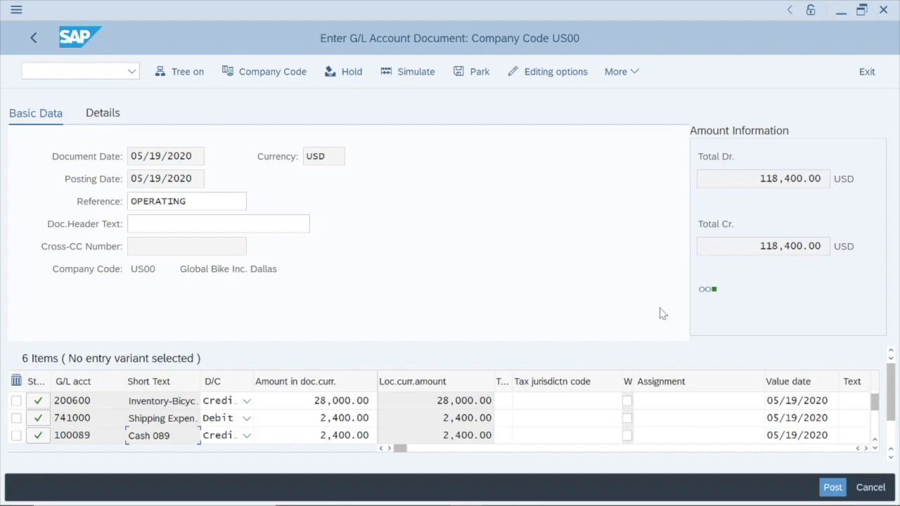
{"action": "left_click", "coordinate": [833, 488]}
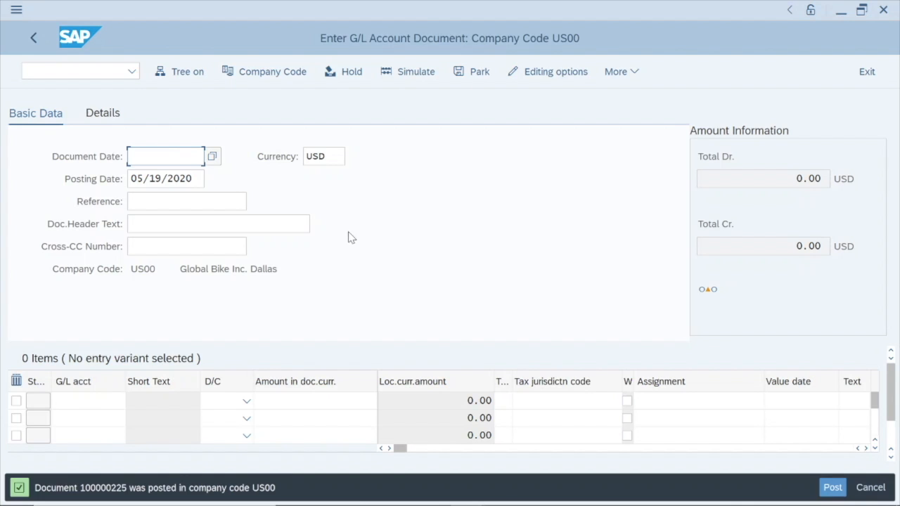
Set the new document's date to 05/19/2020 and its reference to Investing.
{"action": "left_click", "coordinate": [212, 158]}
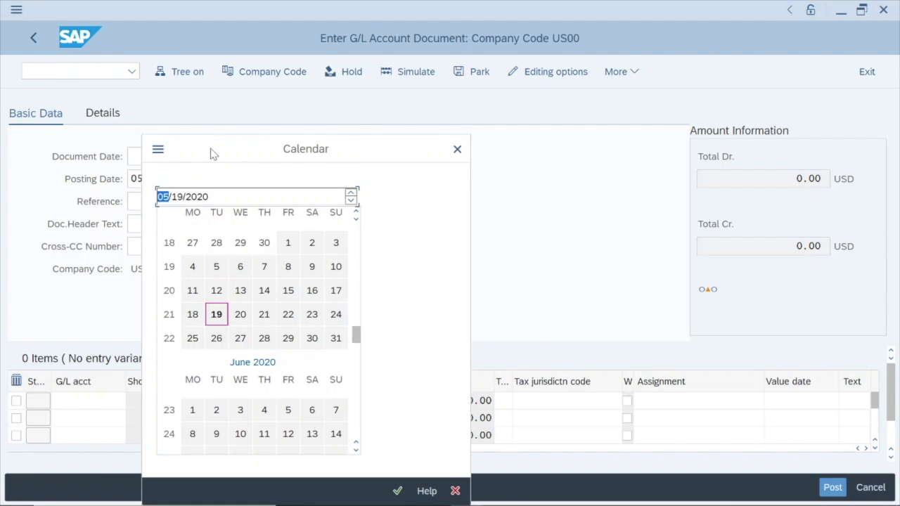
{"action": "left_click", "coordinate": [215, 313]}
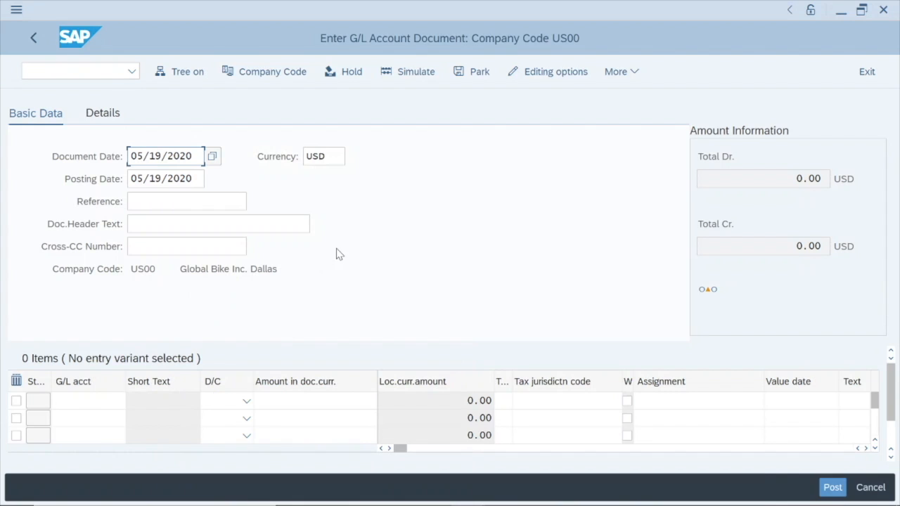
{"action": "left_click", "coordinate": [186, 201]}
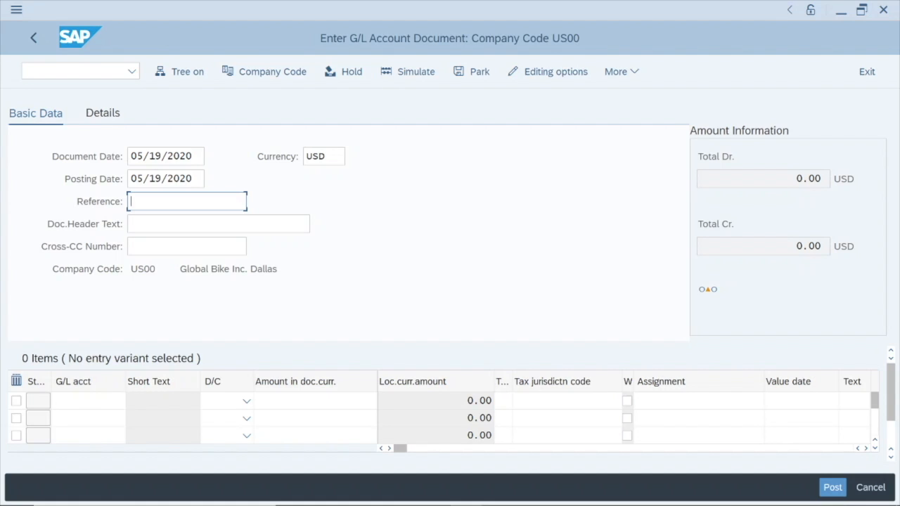
{"action": "type", "text": "Investing"}
List all G/L accounts of company code US00 and choose 220050 Fixed Assets for the first line item.
{"action": "left_click", "coordinate": [84, 400]}
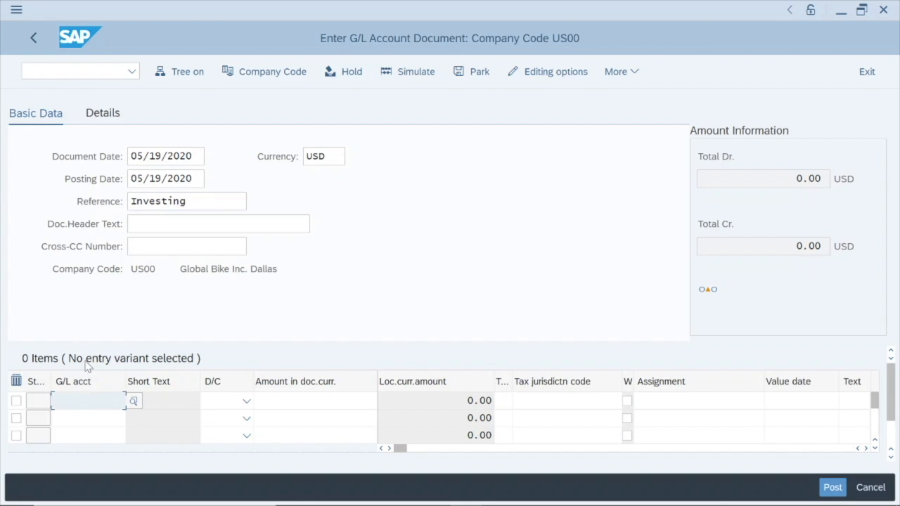
{"action": "left_click", "coordinate": [134, 401]}
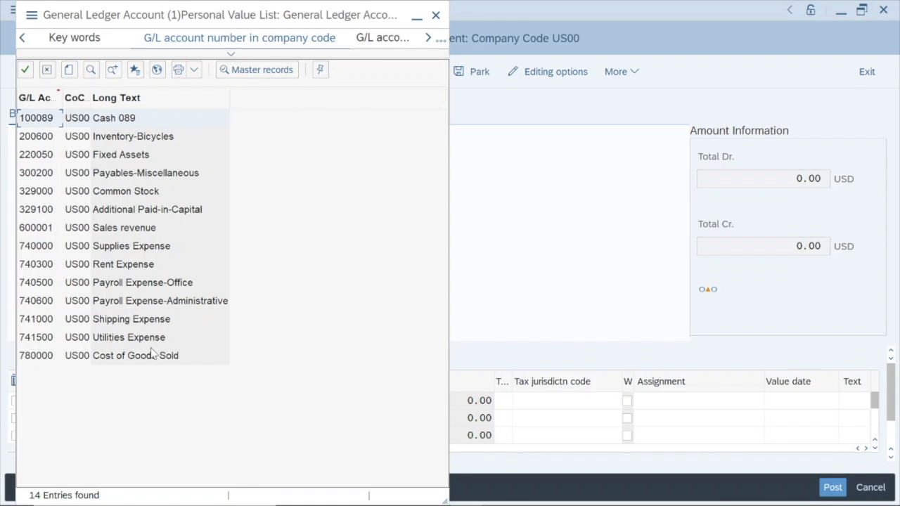
{"action": "left_click", "coordinate": [157, 70]}
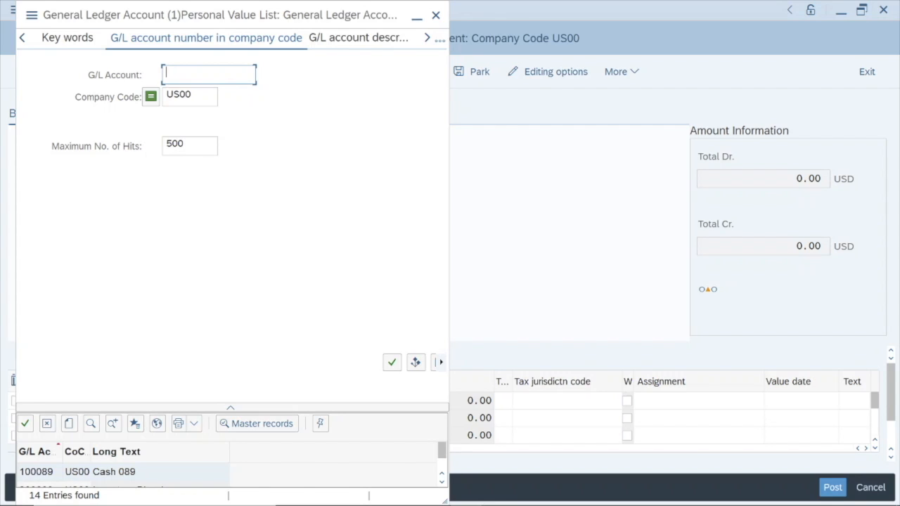
{"action": "key", "text": "Return"}
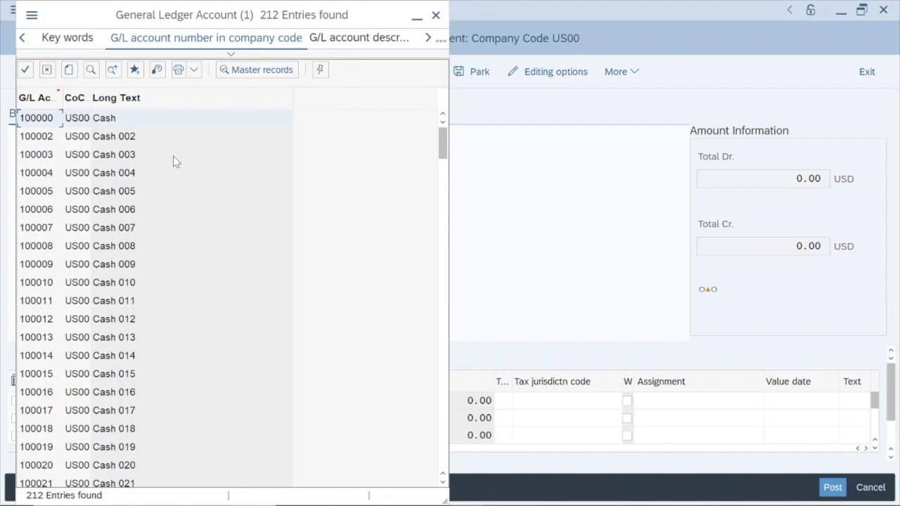
{"action": "left_click_drag", "start_coordinate": [444, 156], "coordinate": [446, 342]}
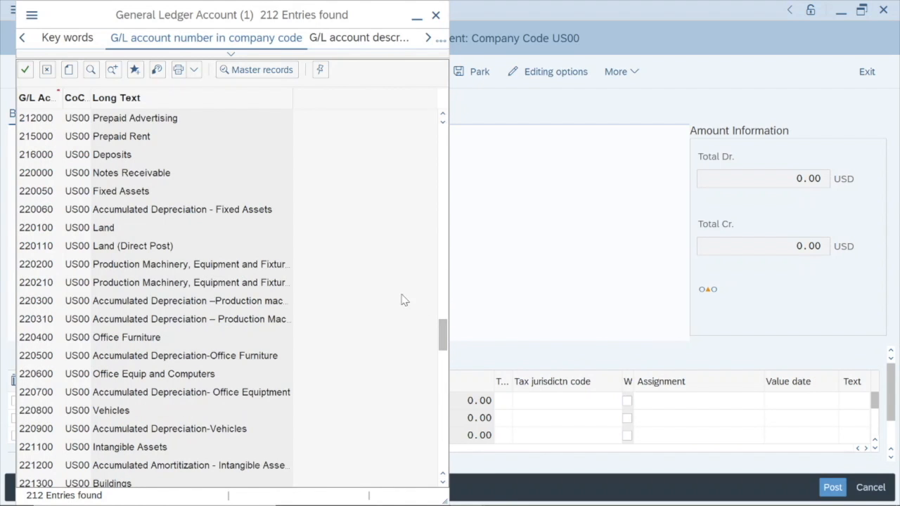
{"action": "scroll", "coordinate": [388, 296], "scroll_direction": "up", "scroll_amount": 3}
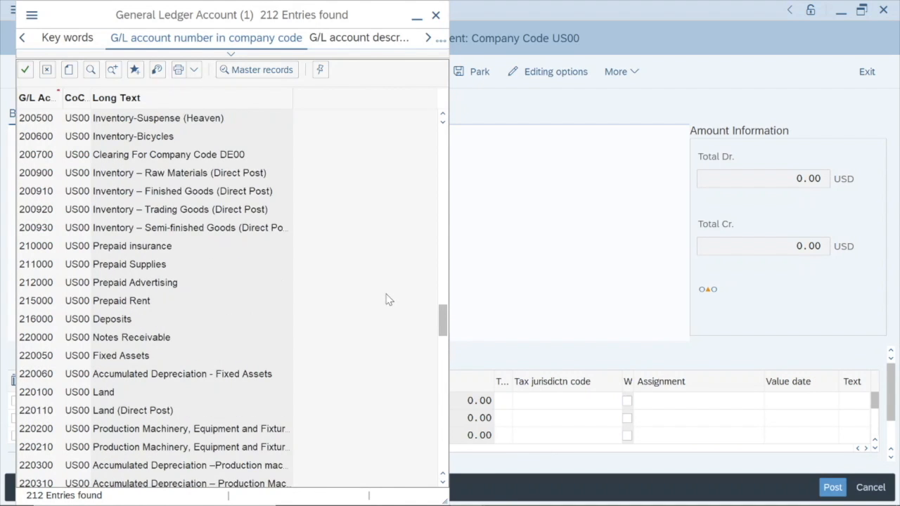
{"action": "scroll", "coordinate": [388, 300], "scroll_direction": "up", "scroll_amount": 2}
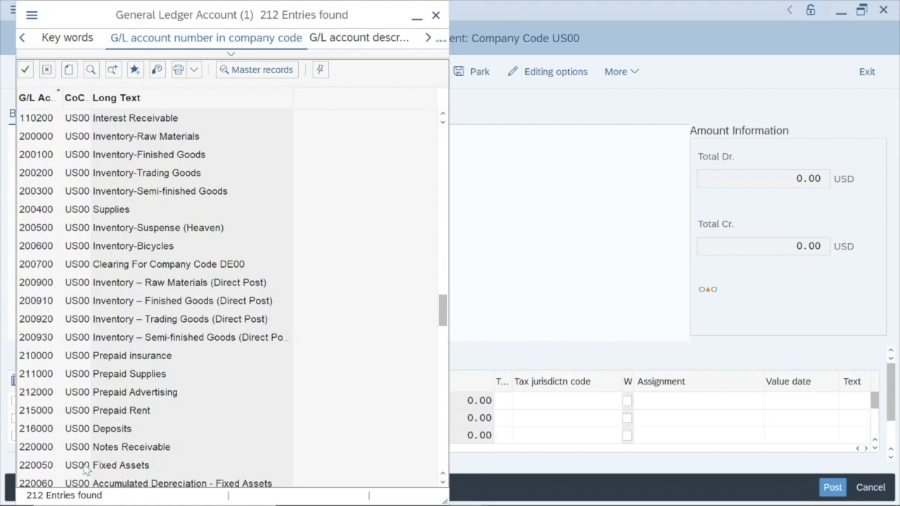
{"action": "double_click", "coordinate": [148, 465]}
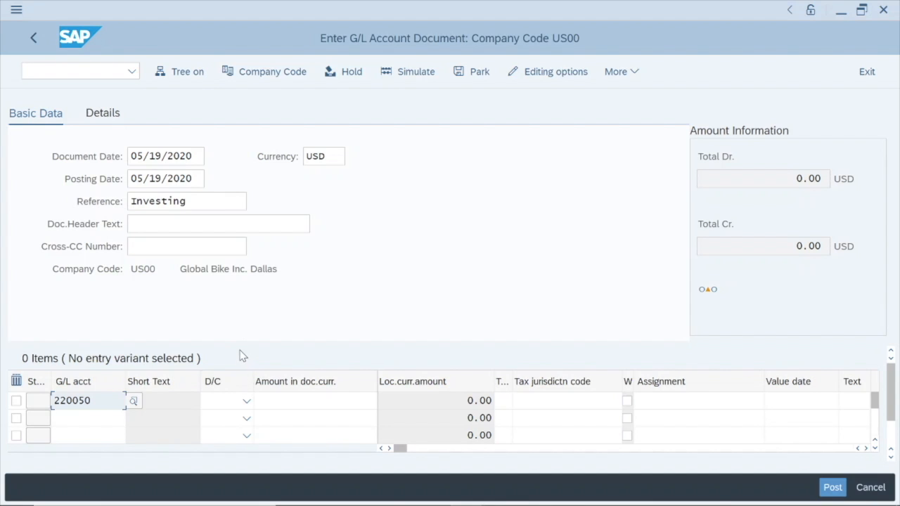
Make the Fixed Assets line a debit of 80,000 USD.
{"action": "left_click", "coordinate": [246, 402]}
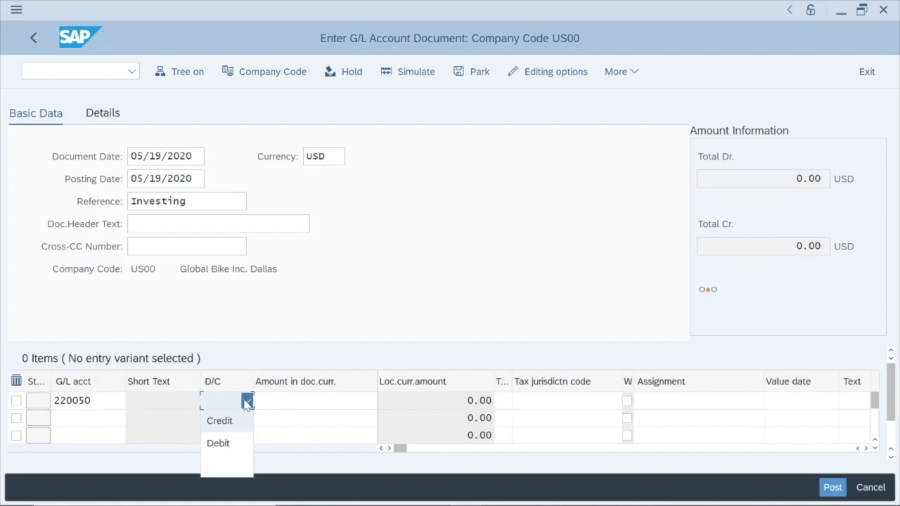
{"action": "left_click", "coordinate": [226, 453]}
{"action": "key", "text": "Tab"}
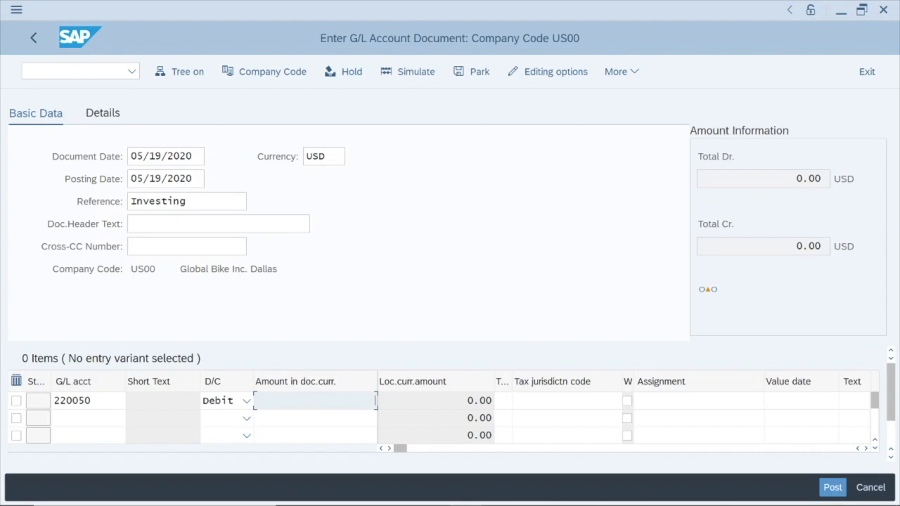
{"action": "type", "text": "80000"}
{"action": "key", "text": "Return"}
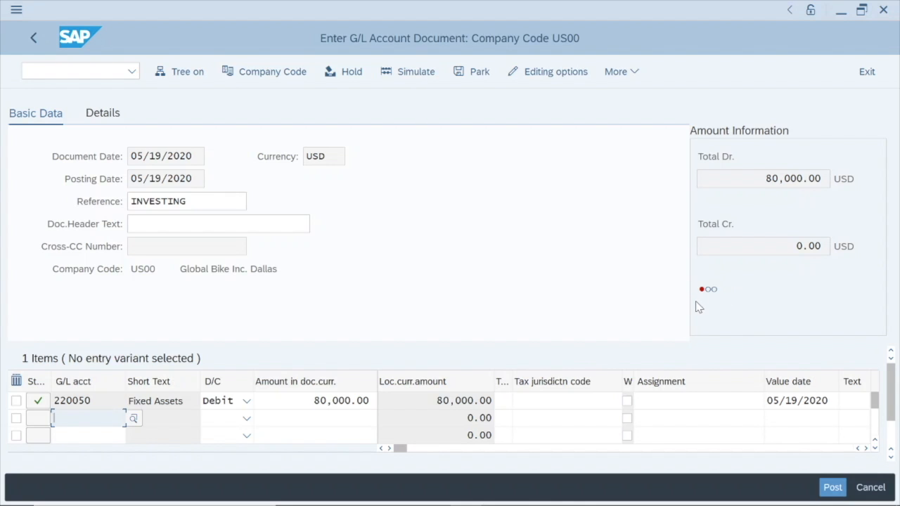
Search the company code US00 accounts for *089 and choose 100089 Cash 089 for the second line item.
{"action": "mouse_move", "coordinate": [705, 295]}
{"action": "left_click", "coordinate": [133, 418]}
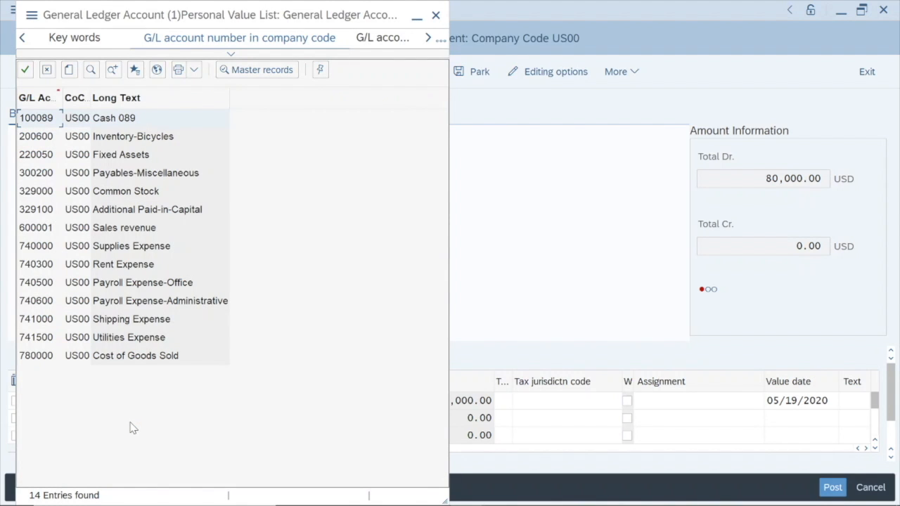
{"action": "left_click", "coordinate": [151, 70]}
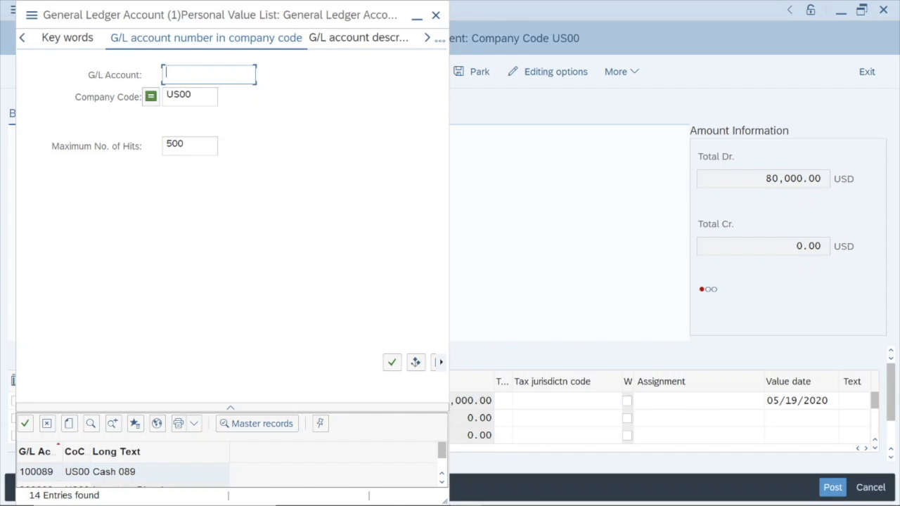
{"action": "type", "text": "*"}
{"action": "type", "text": "089"}
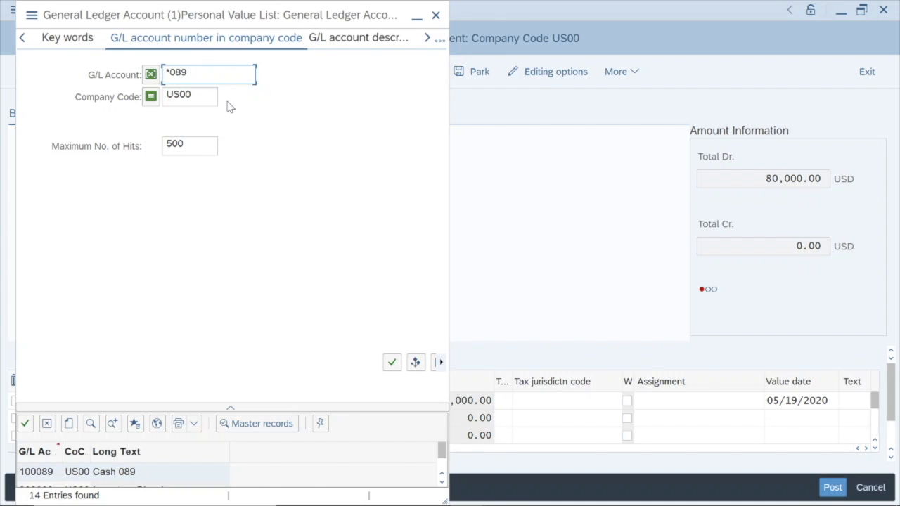
{"action": "key", "text": "Return"}
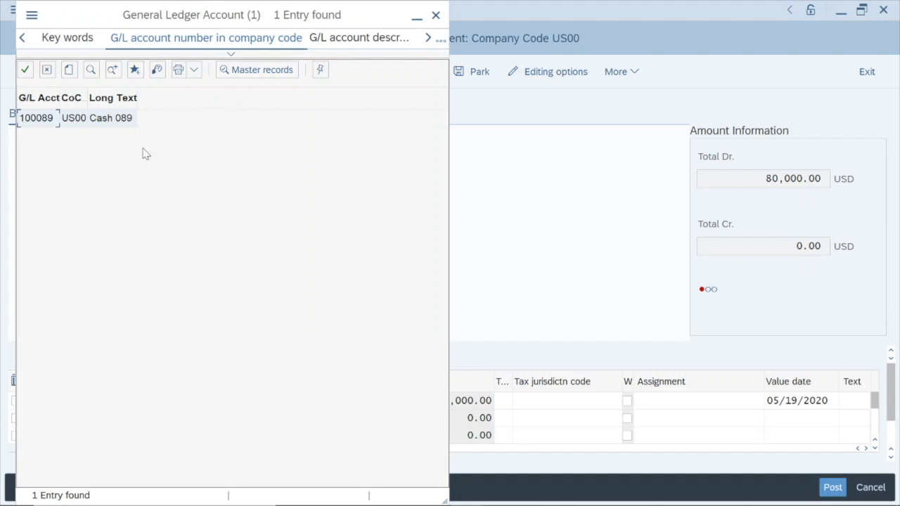
{"action": "left_click", "coordinate": [53, 118]}
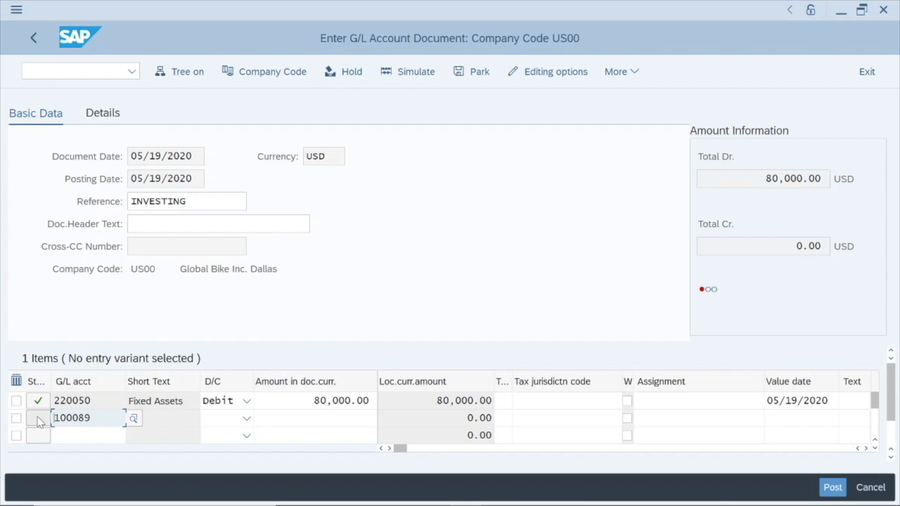
Credit the Cash 089 line with the balancing amount of 80,000 USD and post the INVESTING document.
{"action": "left_click", "coordinate": [315, 419]}
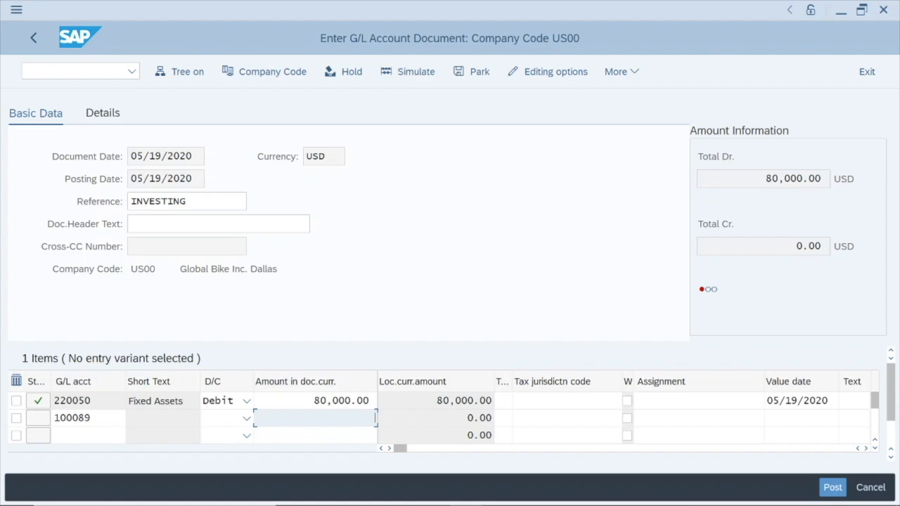
{"action": "type", "text": "*"}
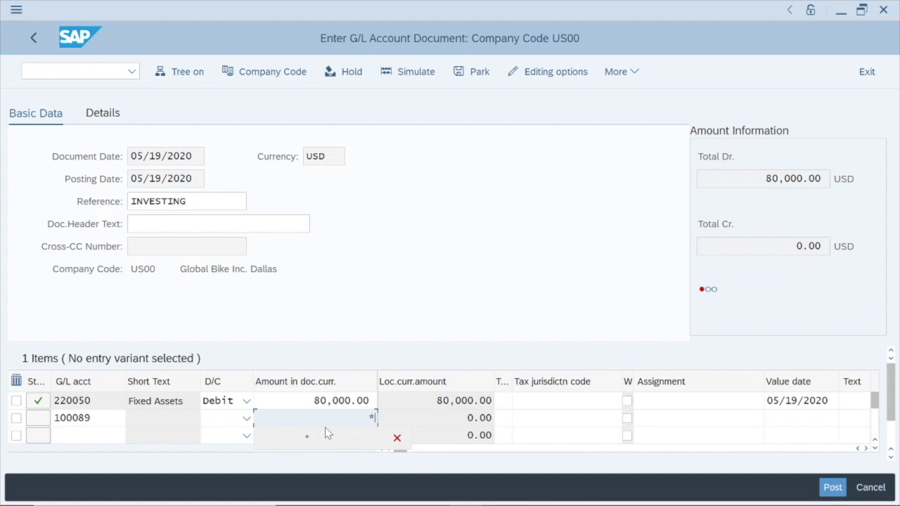
{"action": "key", "text": "Return"}
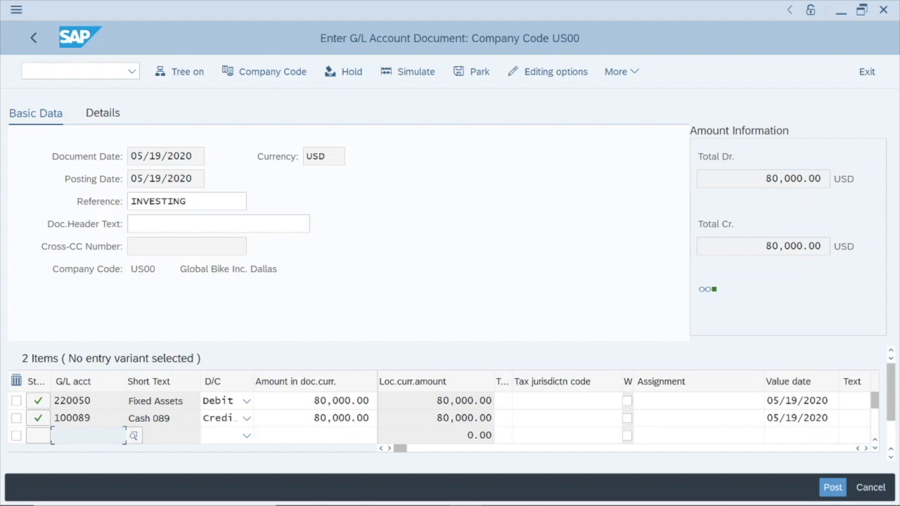
{"action": "mouse_move", "coordinate": [713, 300]}
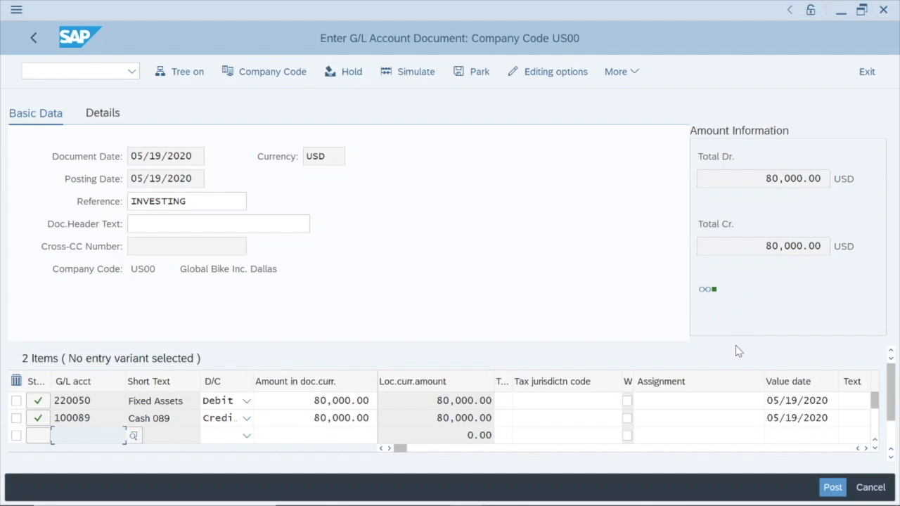
{"action": "left_click", "coordinate": [833, 487]}
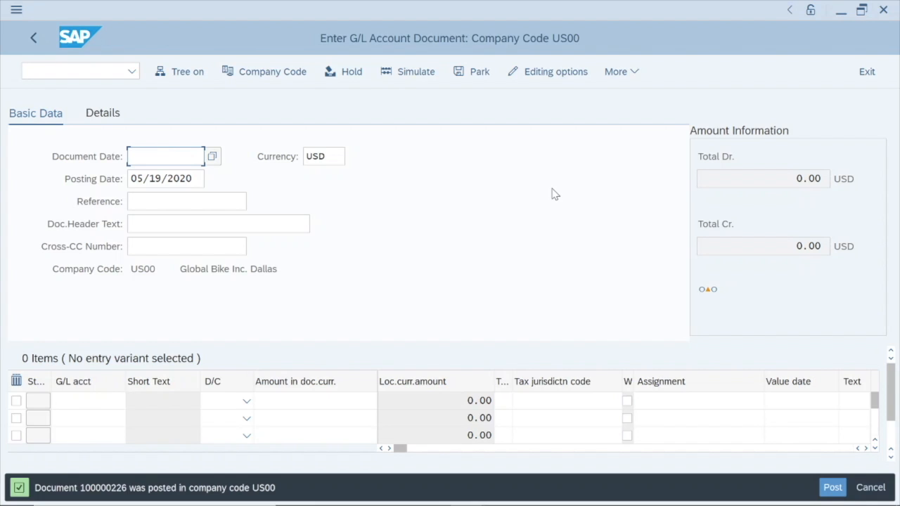
Exit the G/L document entry without keeping the empty document and open the G/L Account Balances report from the favorites.
{"action": "left_click", "coordinate": [869, 74]}
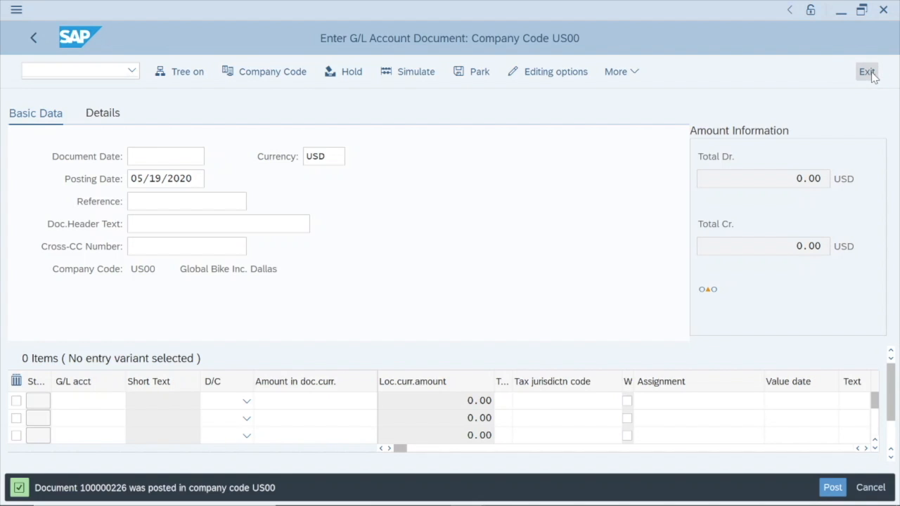
{"action": "left_click_drag", "start_coordinate": [494, 229], "coordinate": [523, 165]}
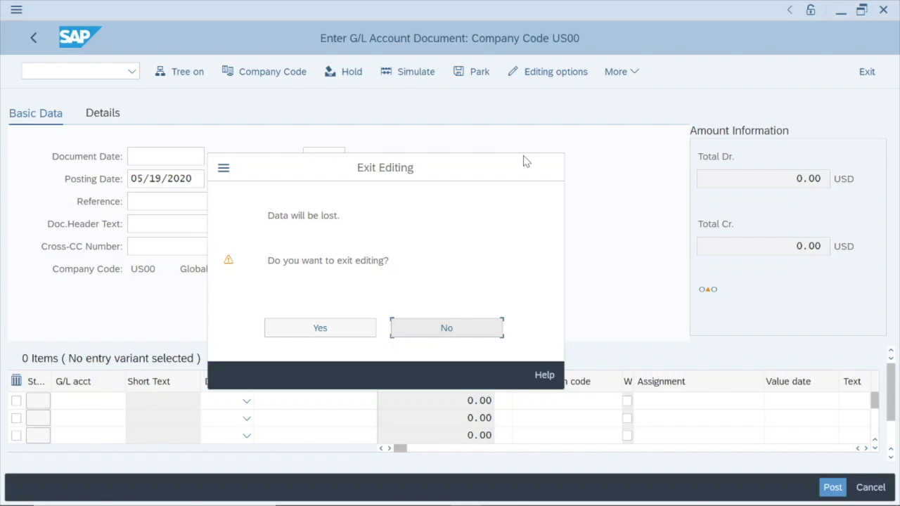
{"action": "left_click", "coordinate": [296, 334]}
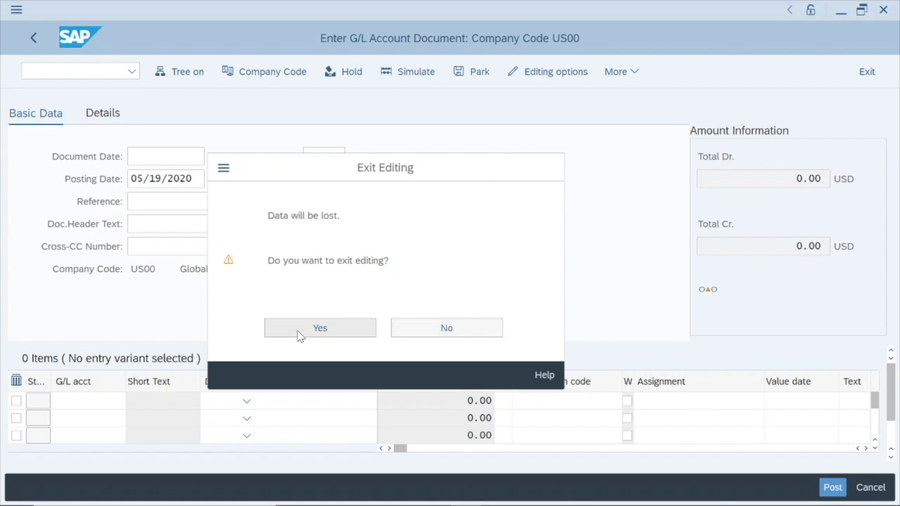
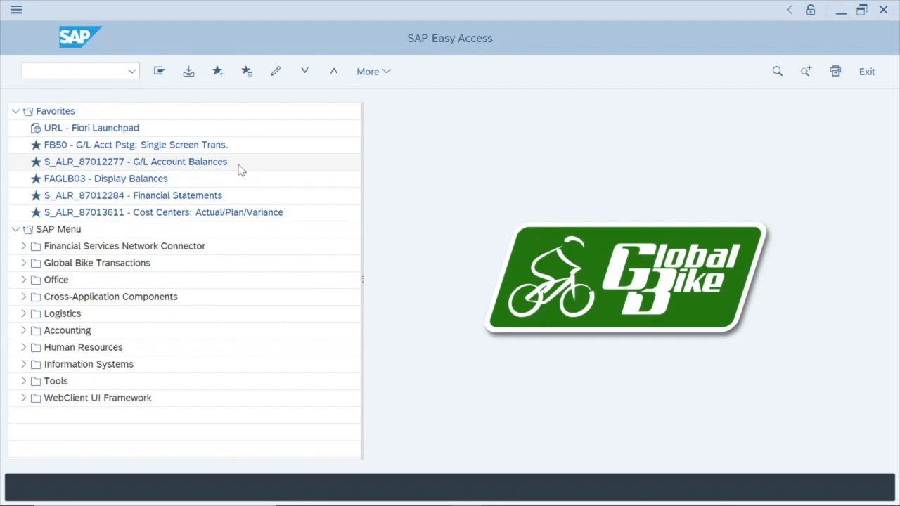
{"action": "double_click", "coordinate": [150, 167]}
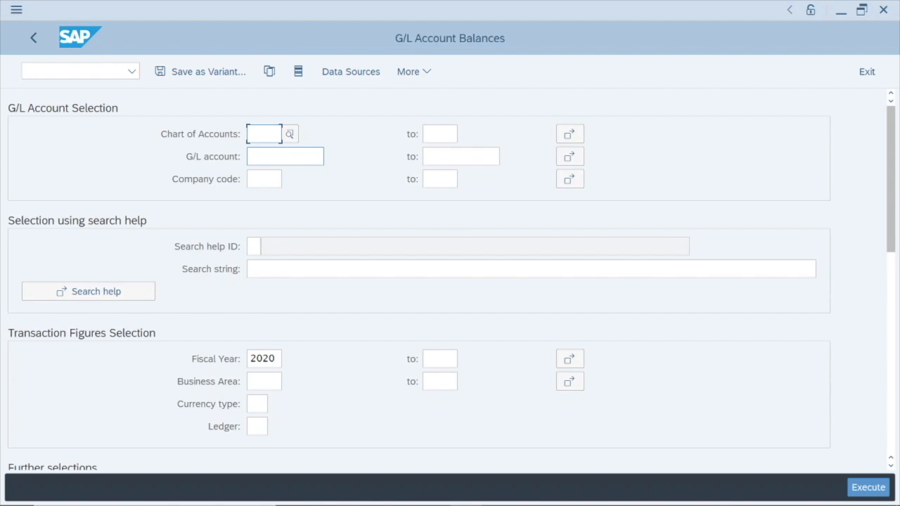
Set the report's G/L account range from 100000 to 780000.
{"action": "left_click", "coordinate": [285, 157]}
{"action": "type", "text": "1"}
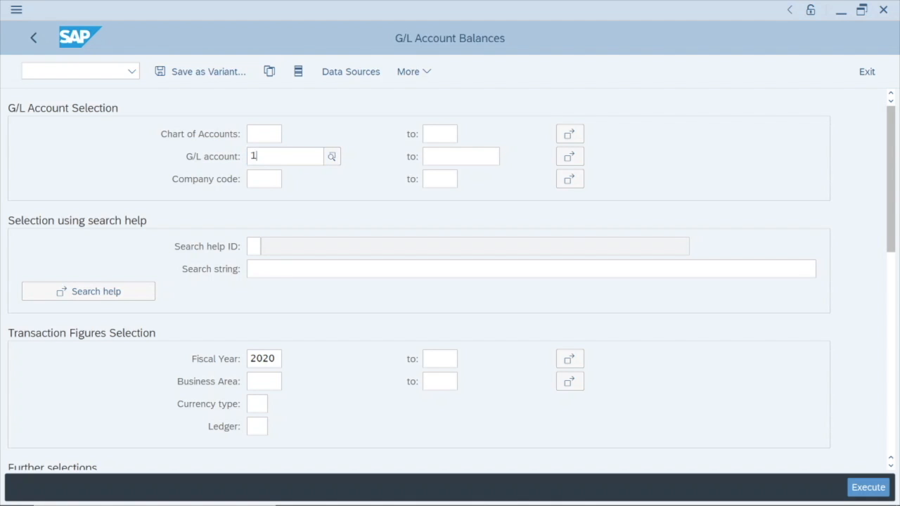
{"action": "type", "text": "00000"}
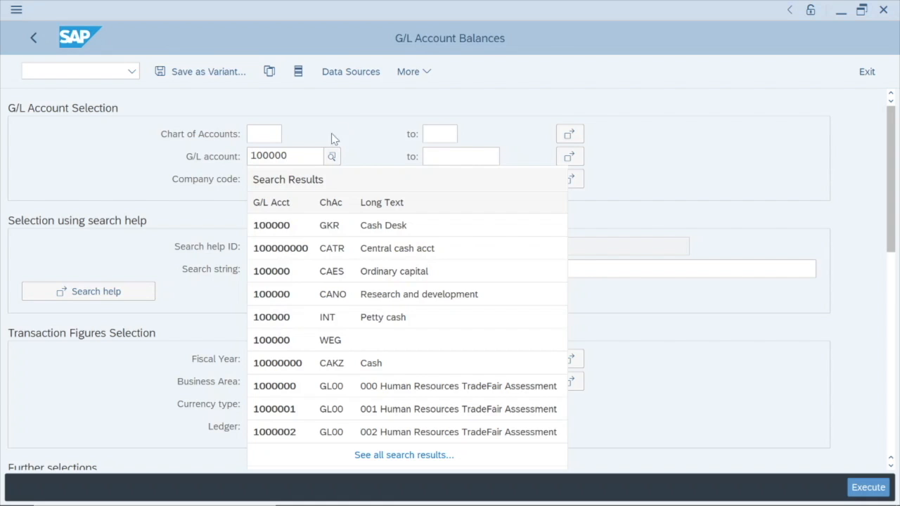
{"action": "left_click", "coordinate": [338, 116]}
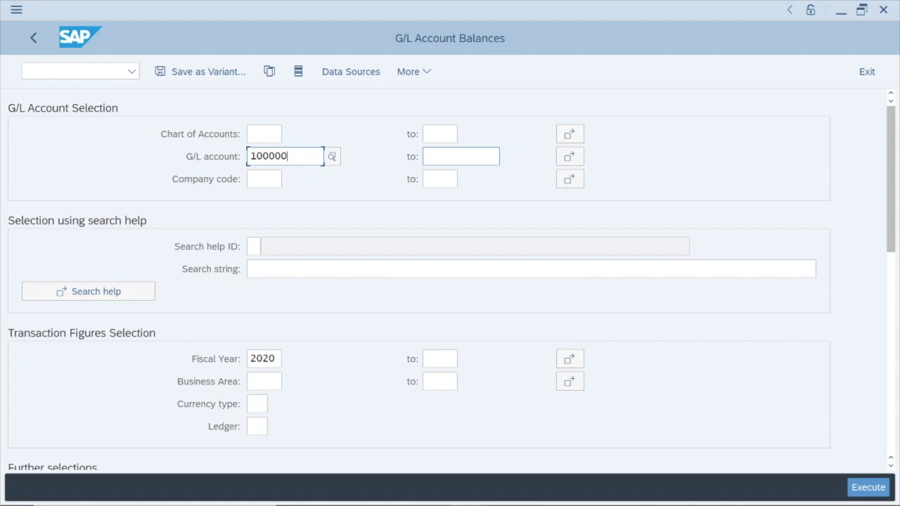
{"action": "left_click", "coordinate": [461, 156]}
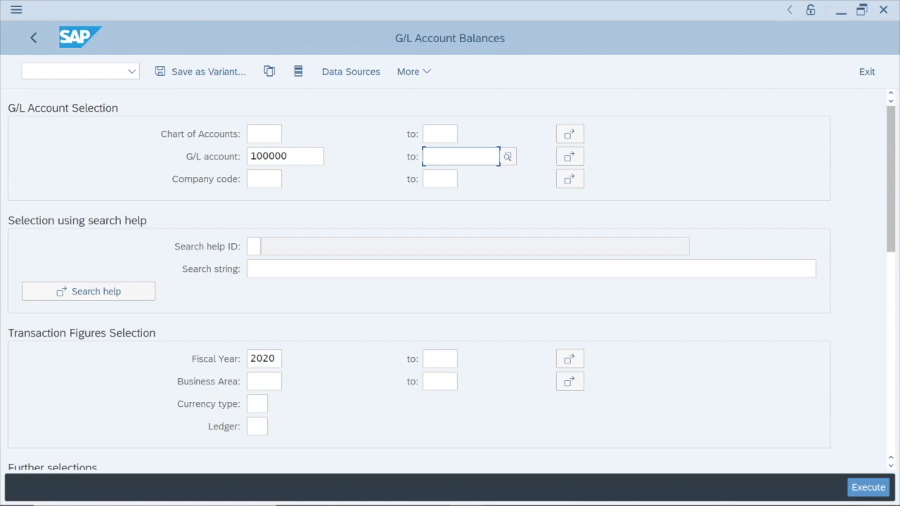
{"action": "type", "text": "780000"}
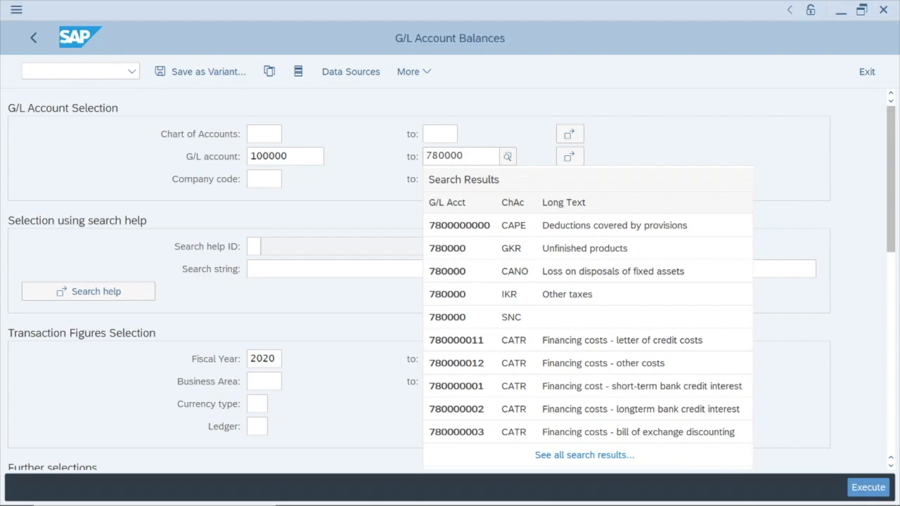
{"action": "left_click", "coordinate": [354, 155]}
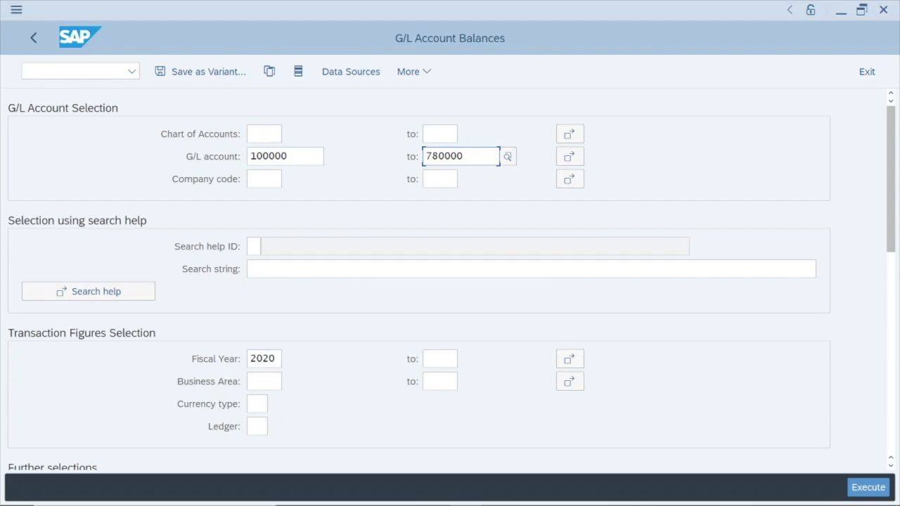
Restrict the balances report to company code US00.
{"action": "key", "text": "shift+Tab"}
{"action": "left_click", "coordinate": [264, 180]}
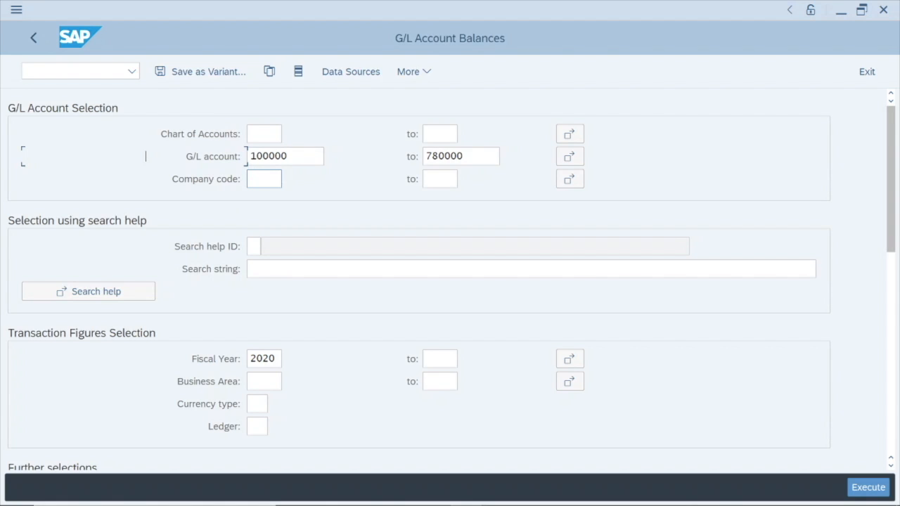
{"action": "left_click", "coordinate": [264, 179]}
{"action": "type", "text": "US00"}
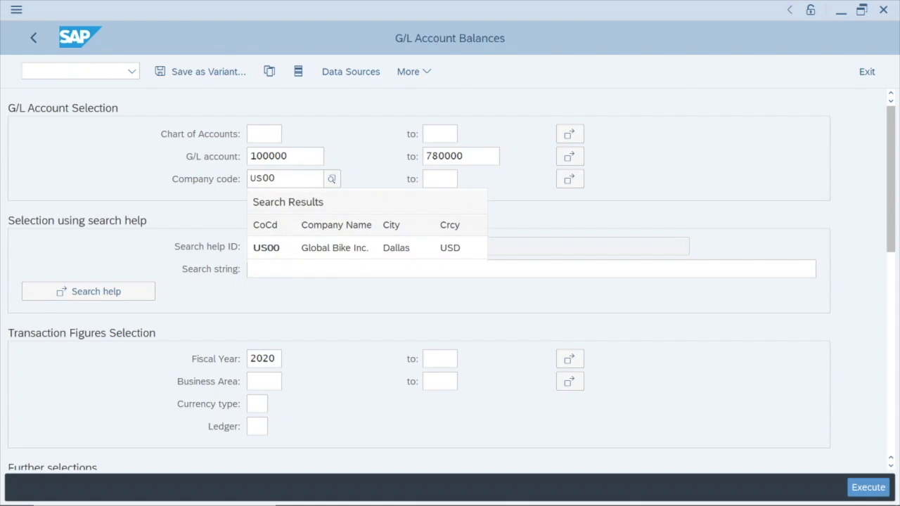
{"action": "left_click", "coordinate": [355, 150]}
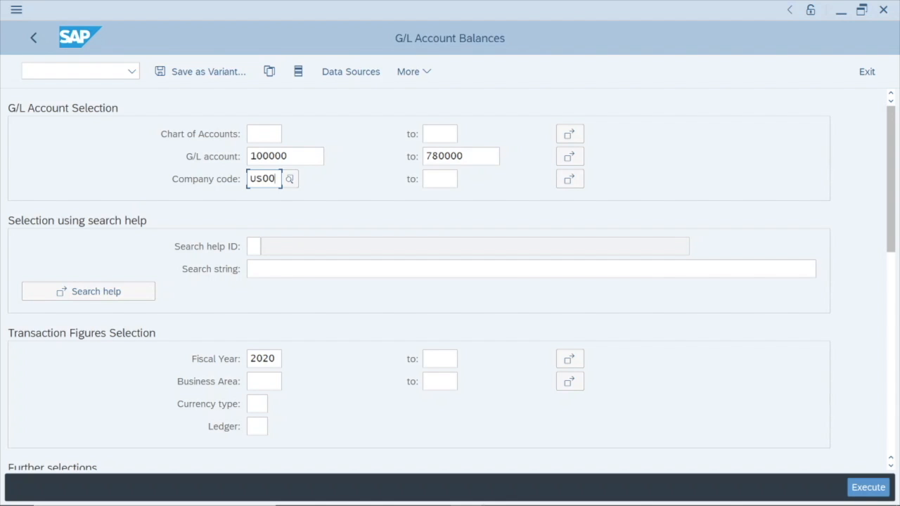
Check the fiscal year and reporting period selections and run the G/L Account Balances report.
{"action": "scroll", "coordinate": [451, 283], "scroll_direction": "down", "scroll_amount": 1}
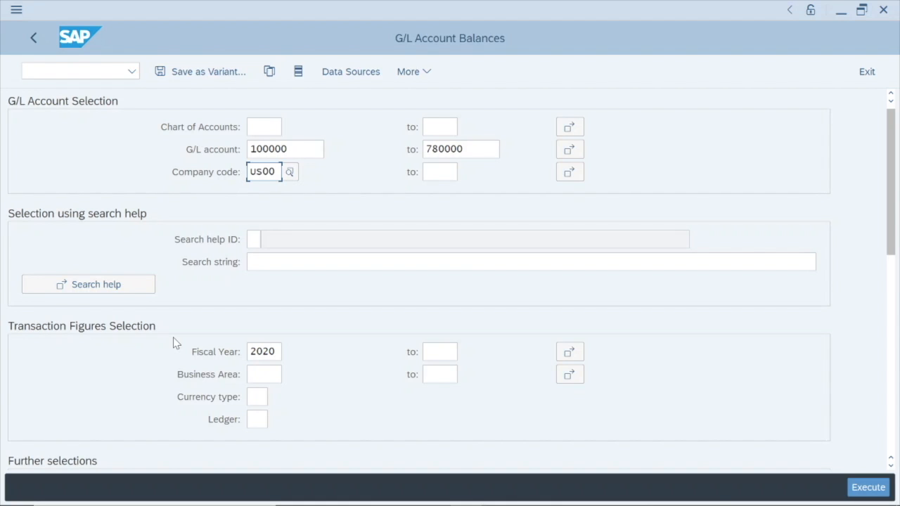
{"action": "scroll", "coordinate": [175, 344], "scroll_direction": "down", "scroll_amount": 2}
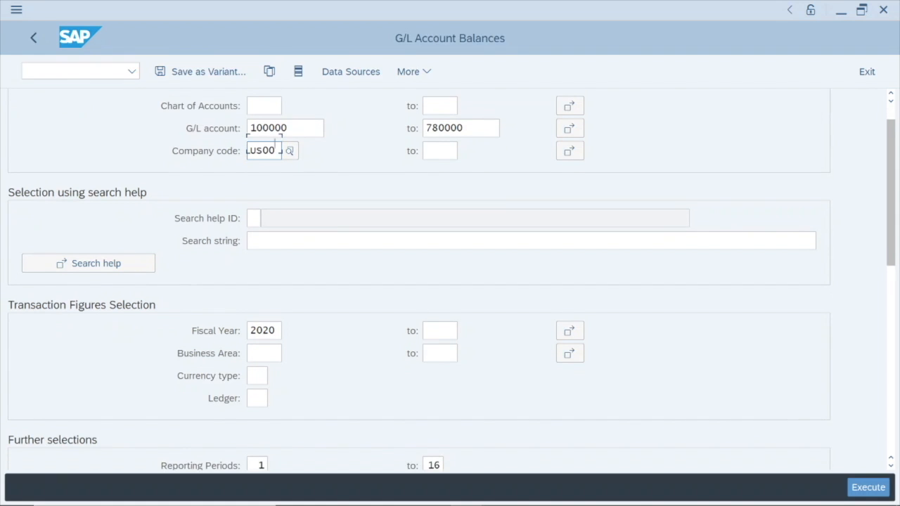
{"action": "scroll", "coordinate": [175, 343], "scroll_direction": "down", "scroll_amount": 3}
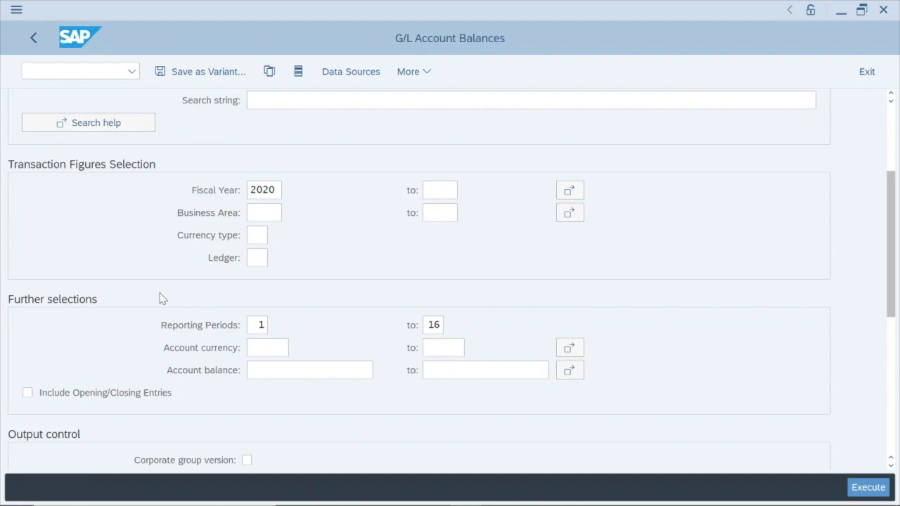
{"action": "scroll", "coordinate": [161, 299], "scroll_direction": "down", "scroll_amount": 1}
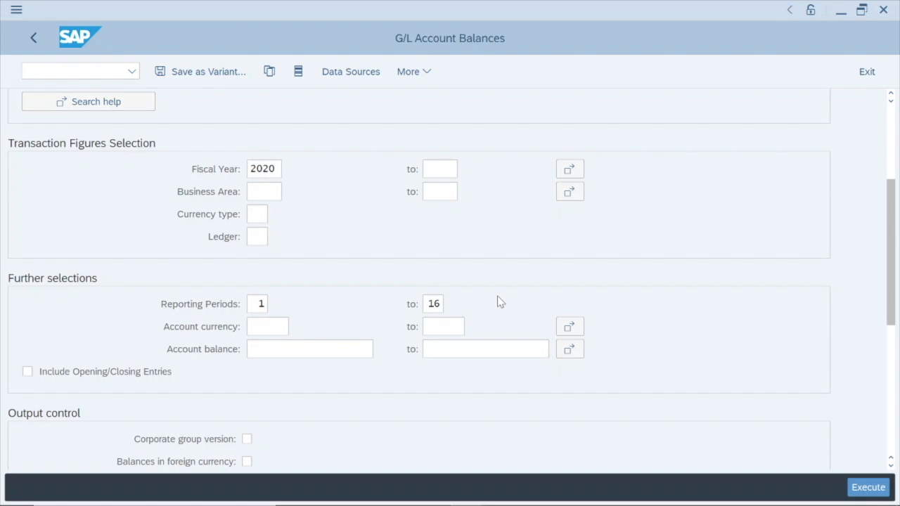
{"action": "scroll", "coordinate": [508, 328], "scroll_direction": "up", "scroll_amount": 2}
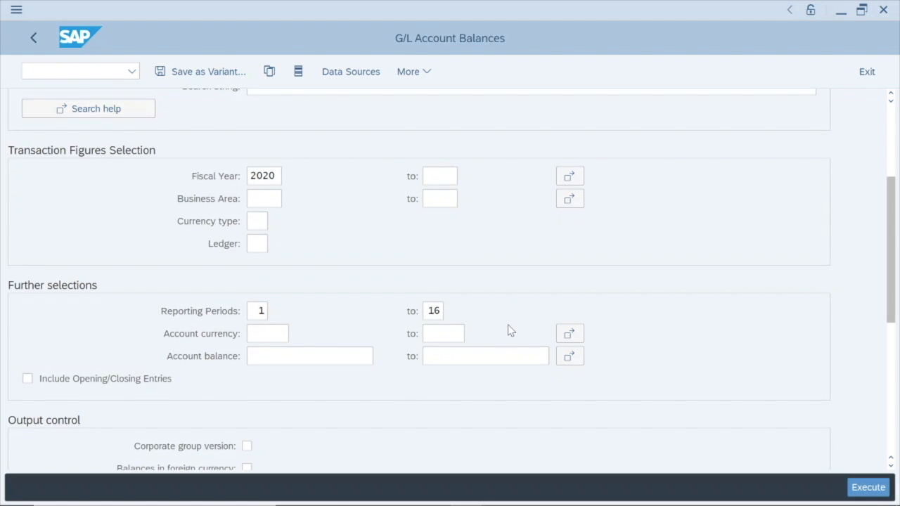
{"action": "scroll", "coordinate": [509, 332], "scroll_direction": "up", "scroll_amount": 3}
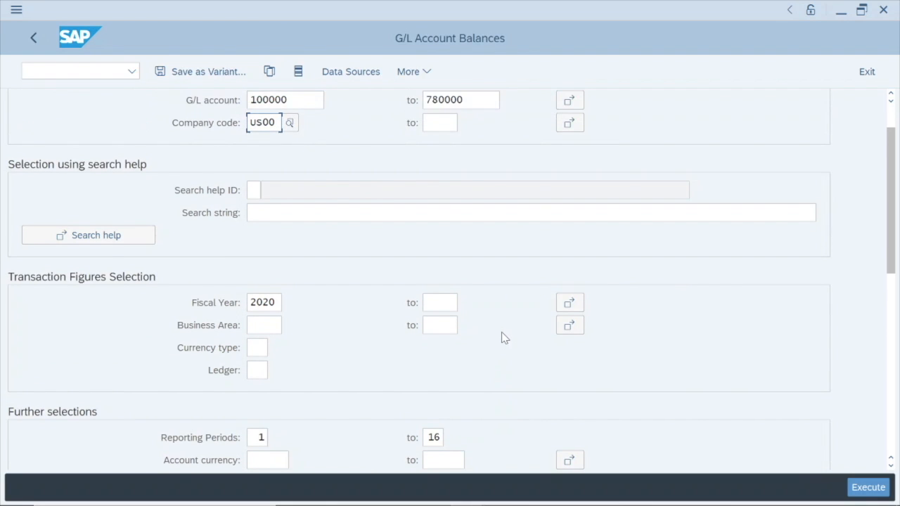
{"action": "scroll", "coordinate": [256, 380], "scroll_direction": "up", "scroll_amount": 2}
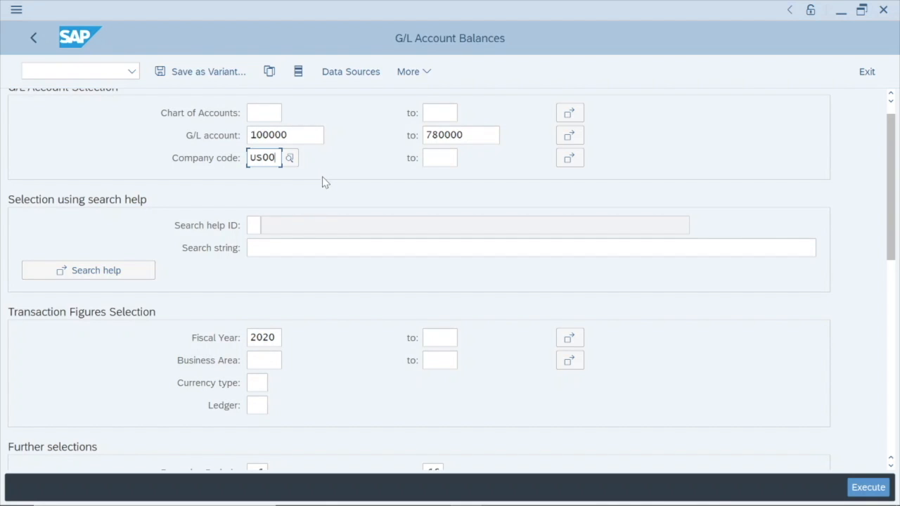
{"action": "left_click", "coordinate": [855, 496]}
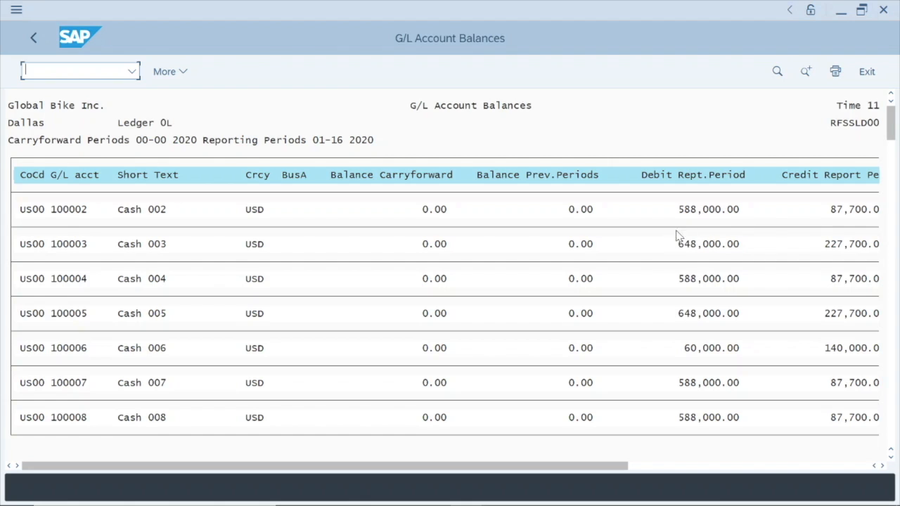
Examine the debit, credit and accumulated balance columns of the cash accounts in the report.
{"action": "left_click_drag", "start_coordinate": [624, 466], "coordinate": [707, 466]}
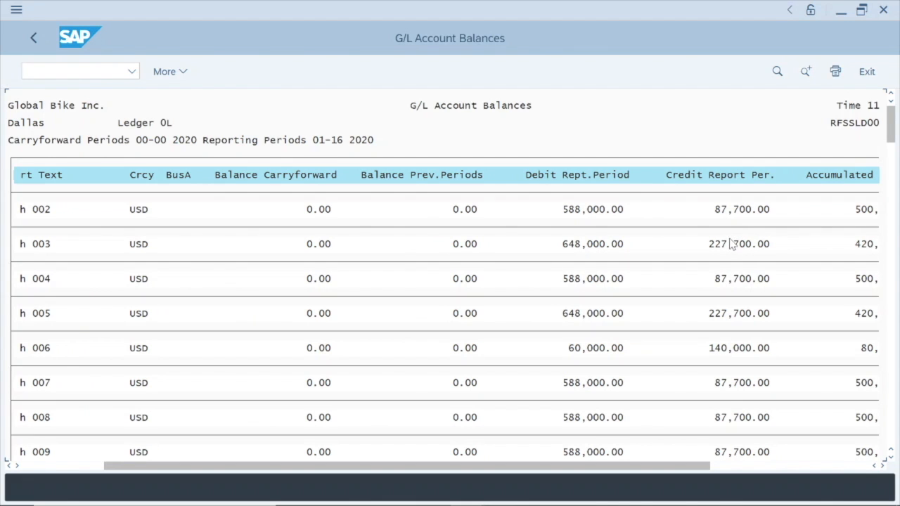
{"action": "left_click_drag", "start_coordinate": [626, 467], "coordinate": [741, 468]}
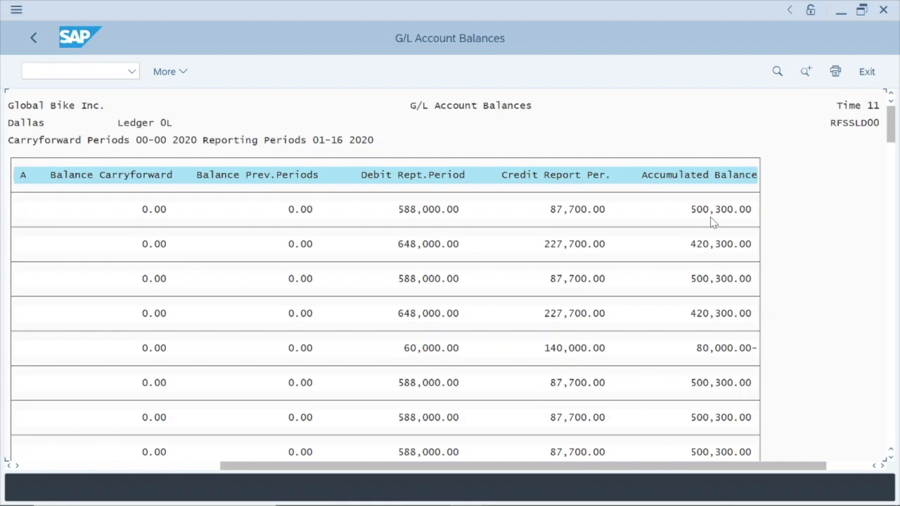
{"action": "left_click_drag", "start_coordinate": [581, 467], "coordinate": [368, 478]}
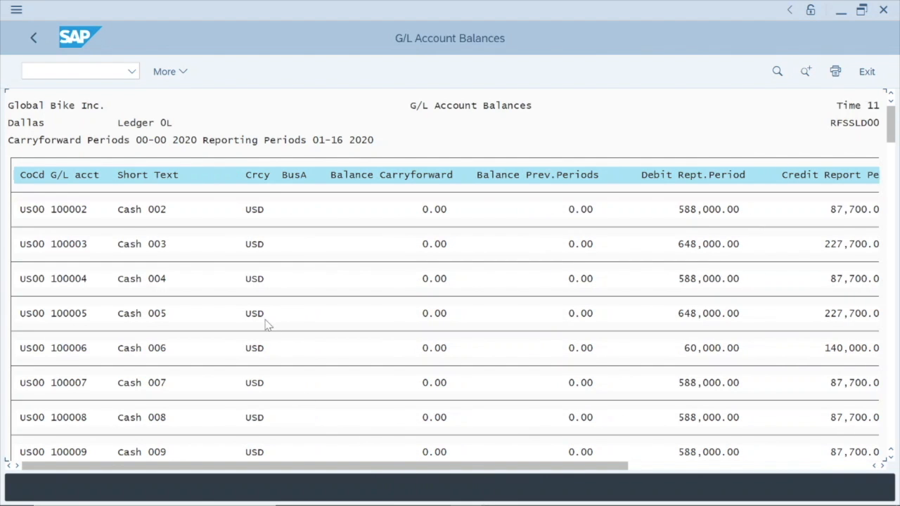
Examine the debit, credit and accumulated balances of the remaining accounts, from the cash accounts through receivables, inventory, payables, equity, revenue and expenses.
{"action": "scroll", "coordinate": [262, 314], "scroll_direction": "down", "scroll_amount": 2}
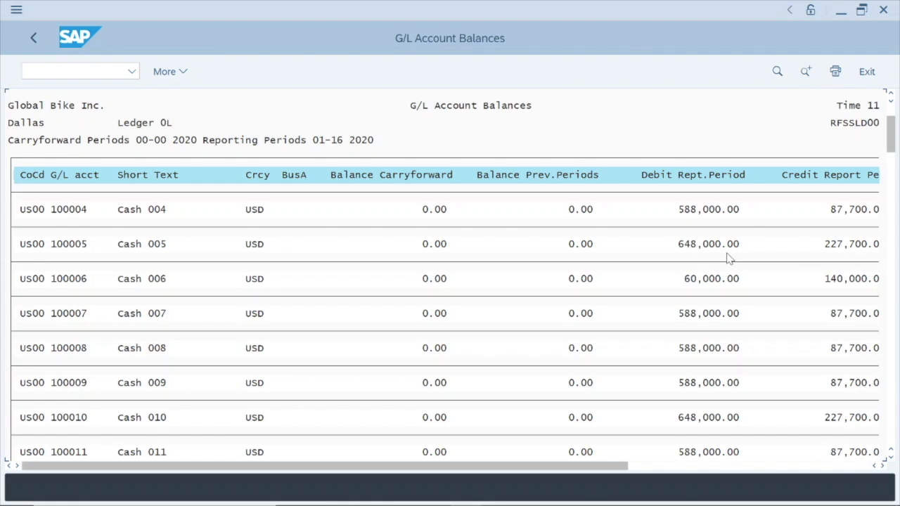
{"action": "left_click_drag", "start_coordinate": [891, 140], "coordinate": [892, 328]}
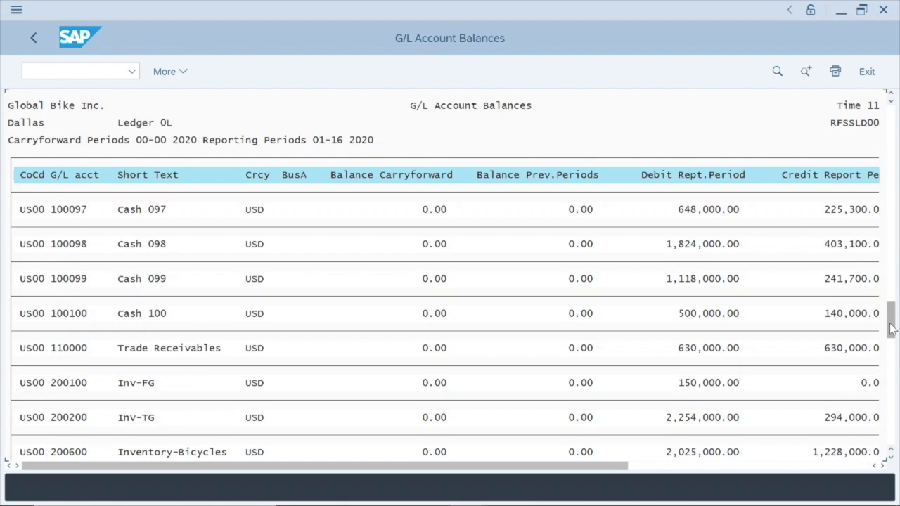
{"action": "left_click_drag", "start_coordinate": [891, 328], "coordinate": [892, 349]}
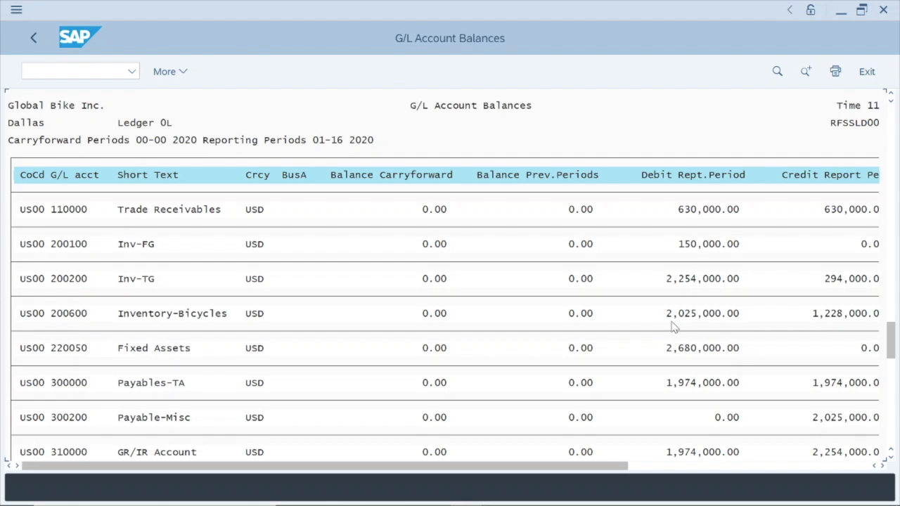
{"action": "left_click_drag", "start_coordinate": [623, 466], "coordinate": [890, 468]}
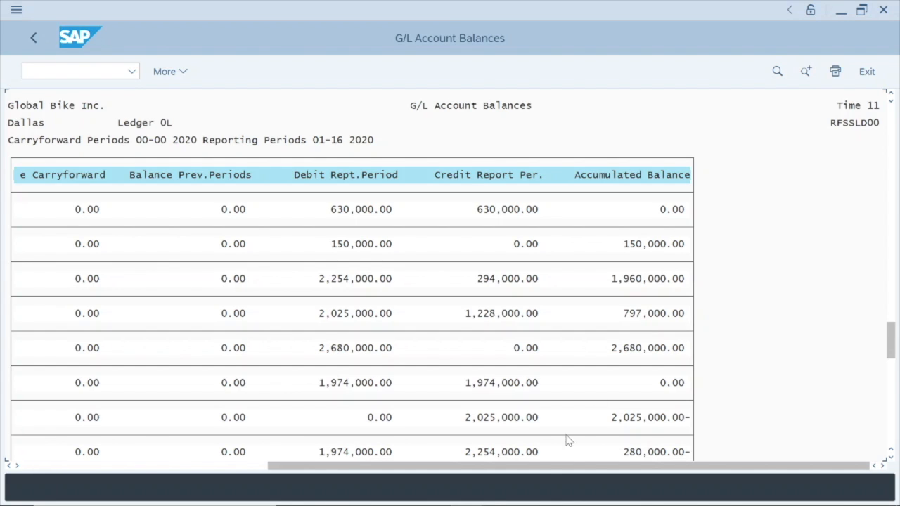
{"action": "left_click_drag", "start_coordinate": [541, 472], "coordinate": [500, 477]}
{"action": "left_click_drag", "start_coordinate": [337, 467], "coordinate": [281, 467]}
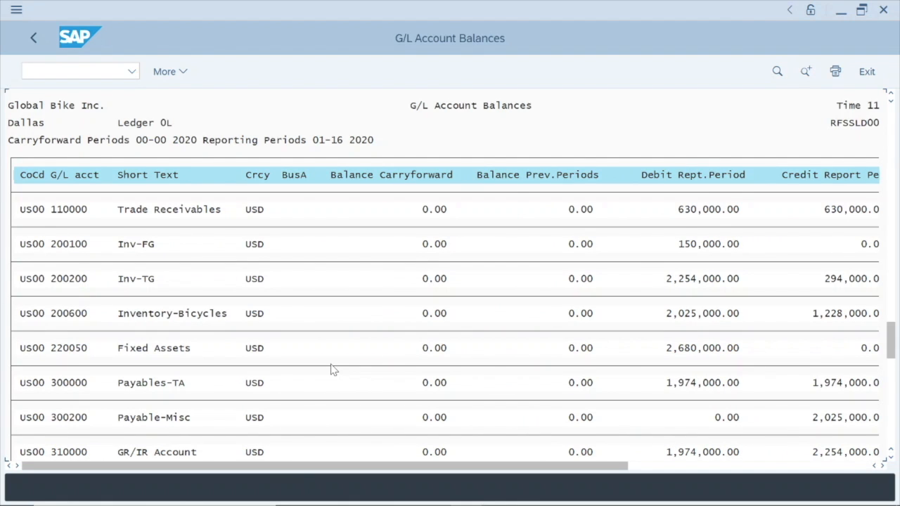
{"action": "scroll", "coordinate": [333, 371], "scroll_direction": "down", "scroll_amount": 1}
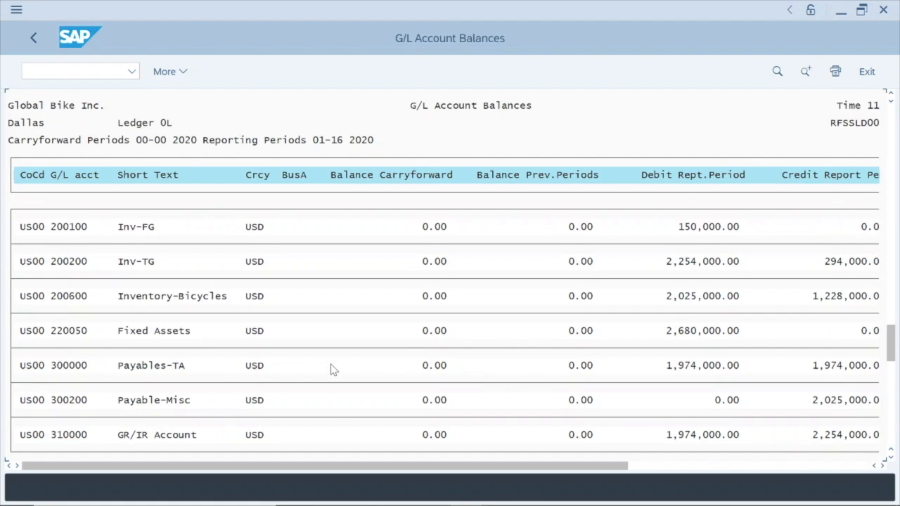
{"action": "scroll", "coordinate": [333, 371], "scroll_direction": "down", "scroll_amount": 1}
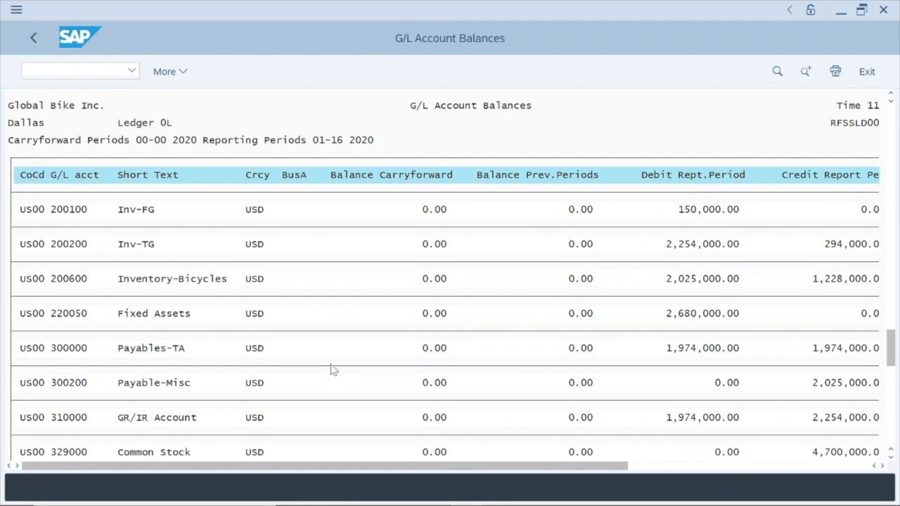
{"action": "scroll", "coordinate": [332, 368], "scroll_direction": "down", "scroll_amount": 1}
{"action": "left_click_drag", "start_coordinate": [897, 339], "coordinate": [895, 391]}
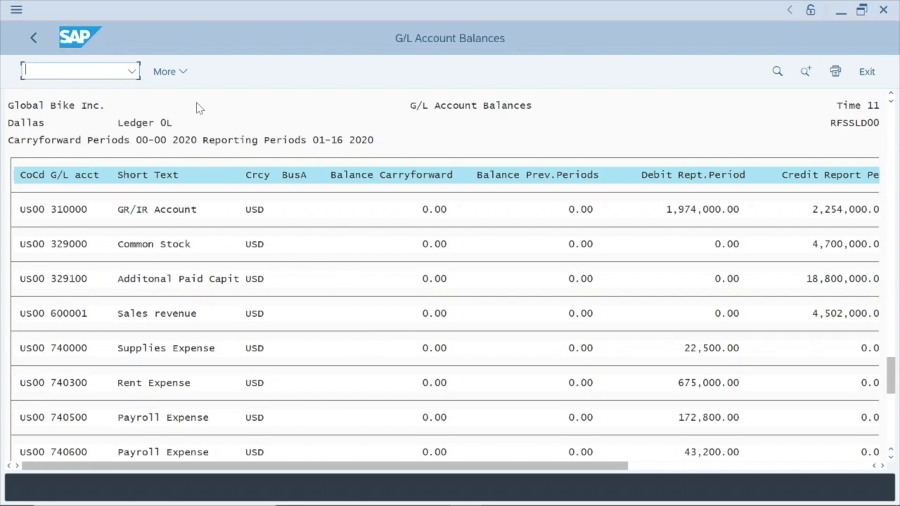
Start sending the G/L Account Balances list as a document.
{"action": "left_click", "coordinate": [176, 73]}
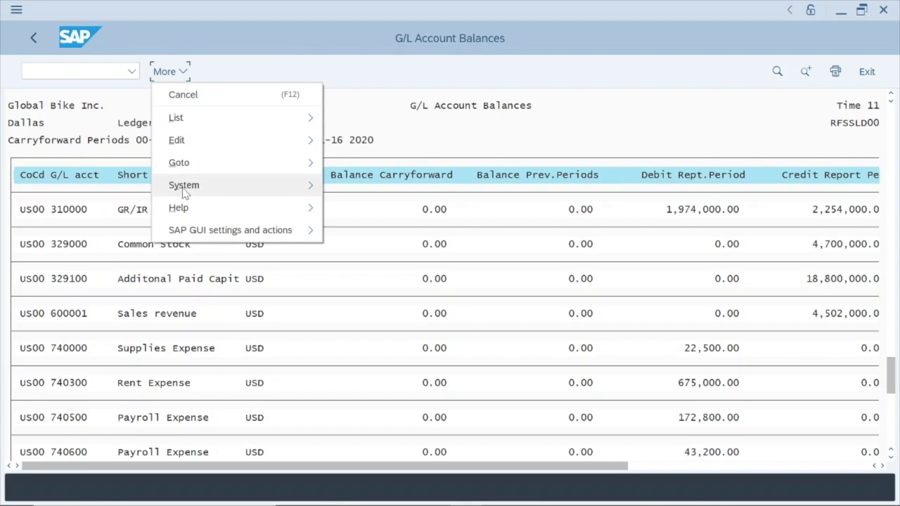
{"action": "mouse_move", "coordinate": [185, 190]}
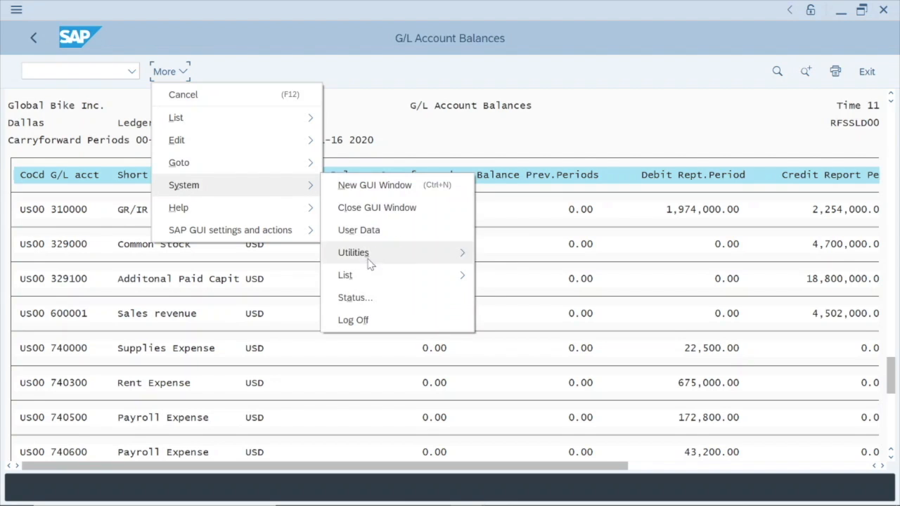
{"action": "mouse_move", "coordinate": [371, 283]}
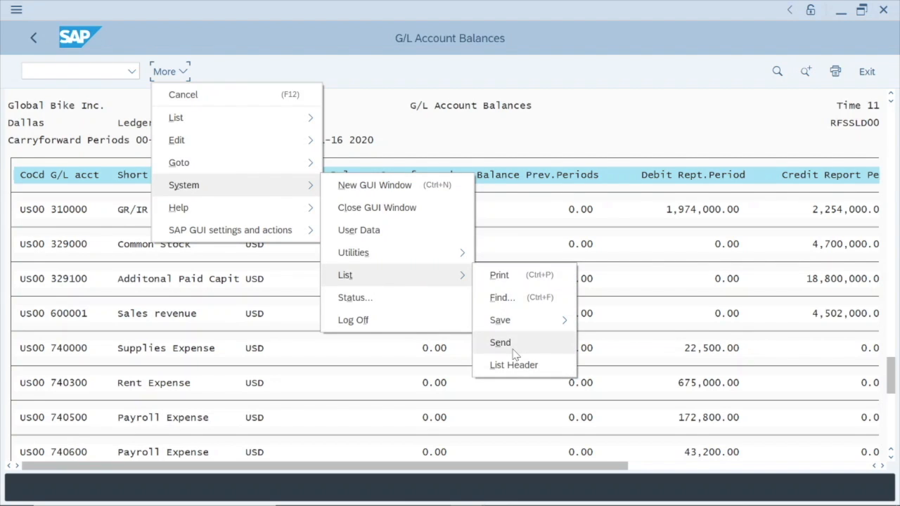
{"action": "left_click", "coordinate": [501, 343]}
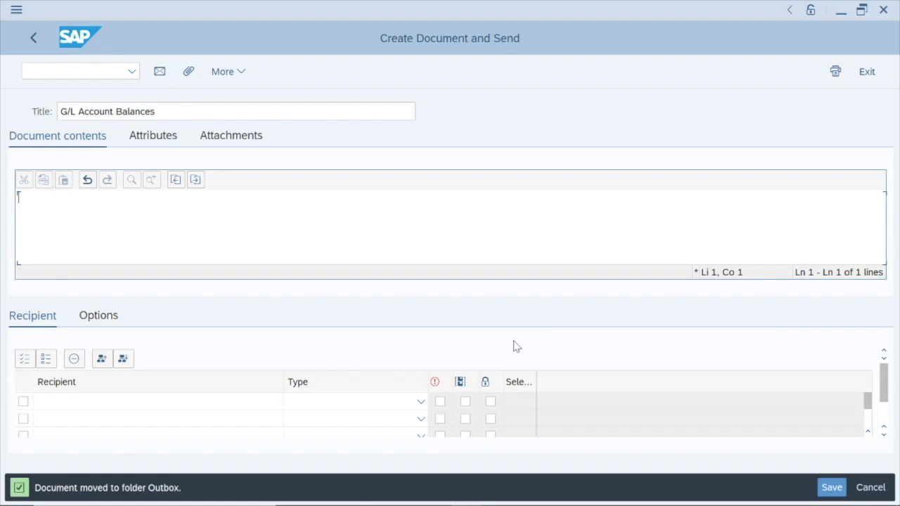
Open the attached G/L Account Balances list to check its contents and return to the document.
{"action": "left_click", "coordinate": [73, 71]}
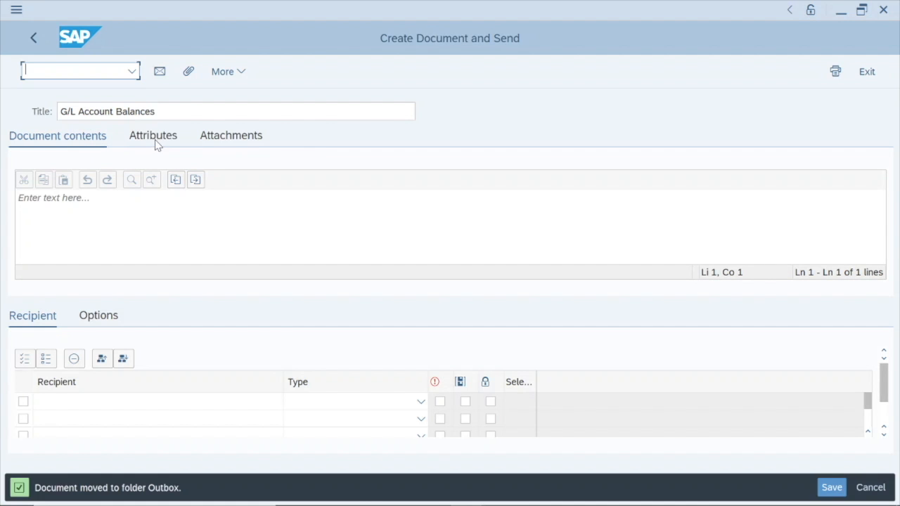
{"action": "left_click", "coordinate": [220, 141]}
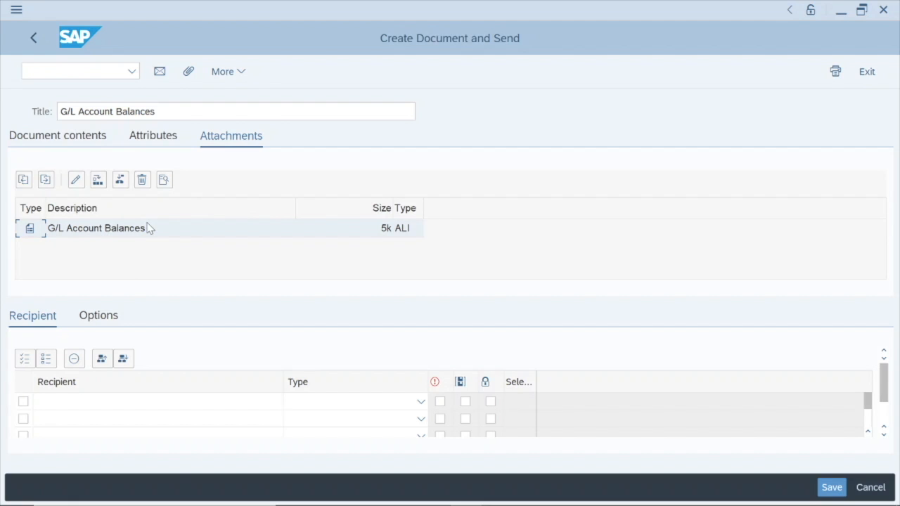
{"action": "double_click", "coordinate": [83, 232]}
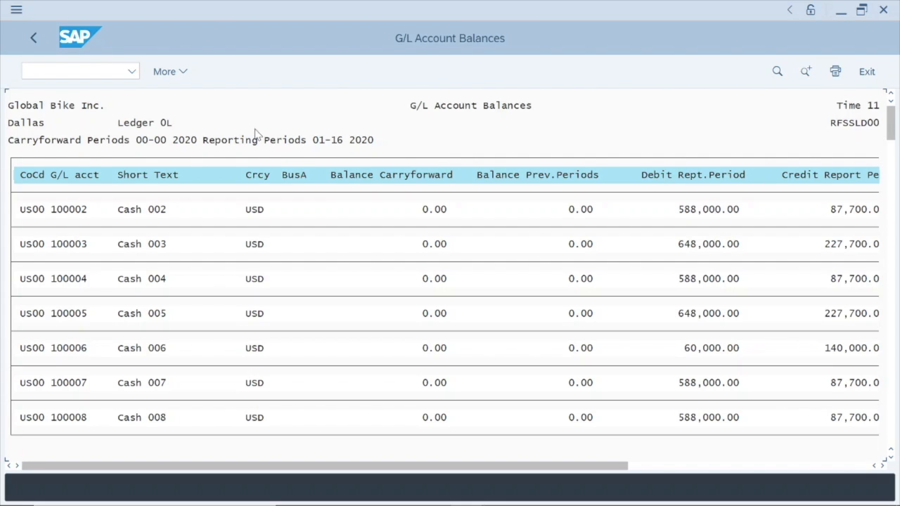
{"action": "left_click", "coordinate": [35, 38]}
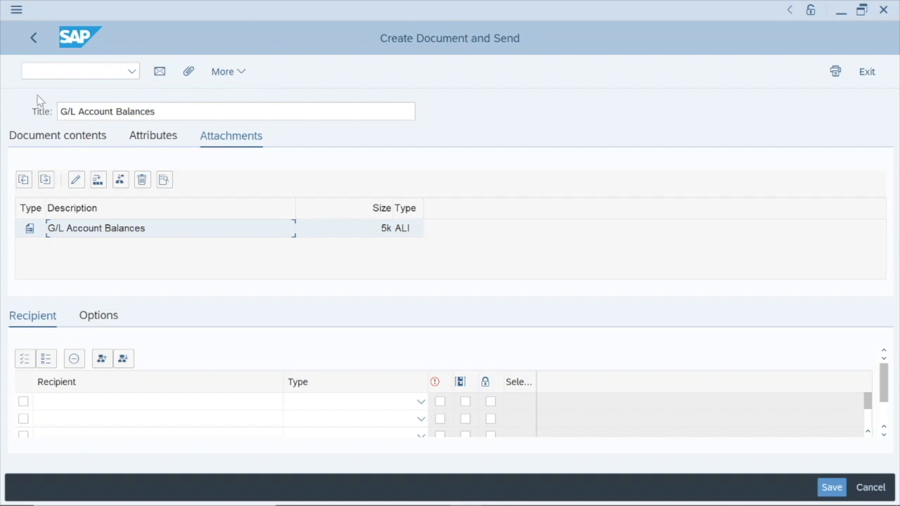
Return to the document contents and enter the recipient's name in the first recipient row.
{"action": "left_click", "coordinate": [45, 140]}
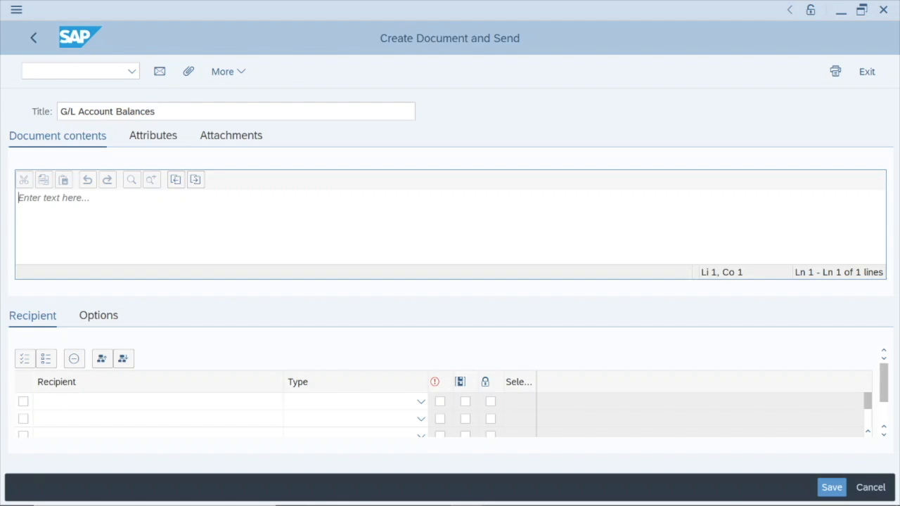
{"action": "left_click", "coordinate": [60, 401]}
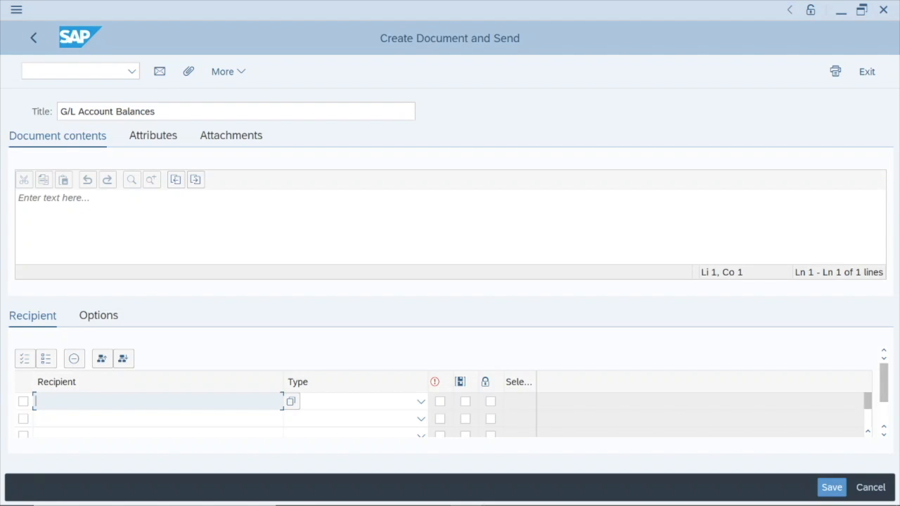
{"action": "type", "text": "Art Vandelay"}
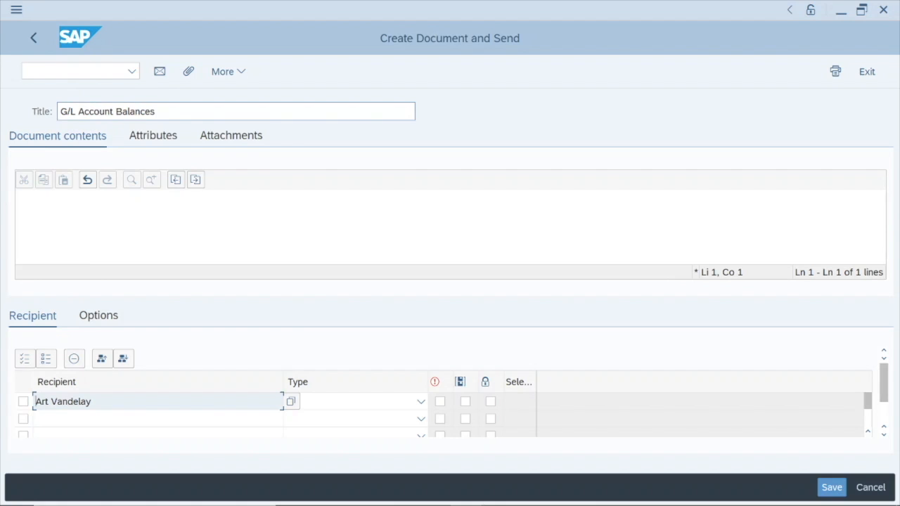
Retitle the document "General Ledger Report" and write a signed message reading "Please find attached the General Ledger Report.".
{"action": "left_click", "coordinate": [156, 111]}
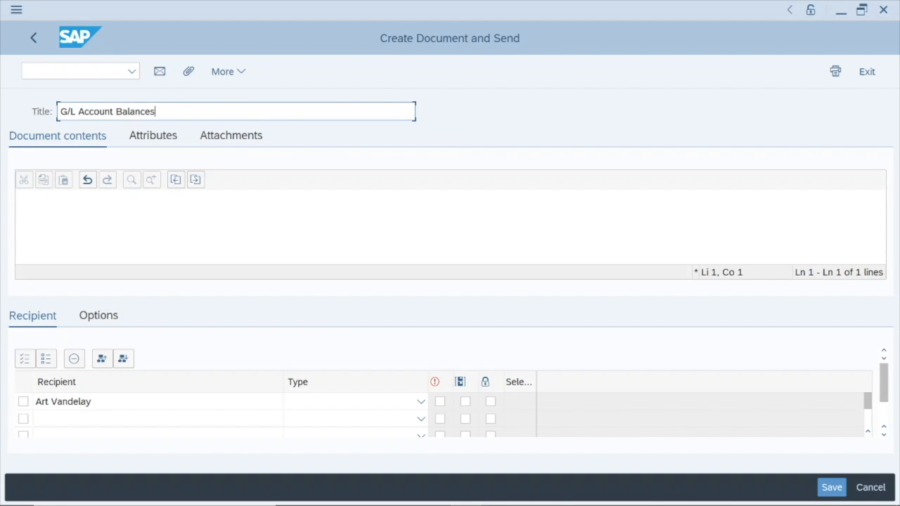
{"action": "left_click_drag", "start_coordinate": [156, 111], "coordinate": [54, 113]}
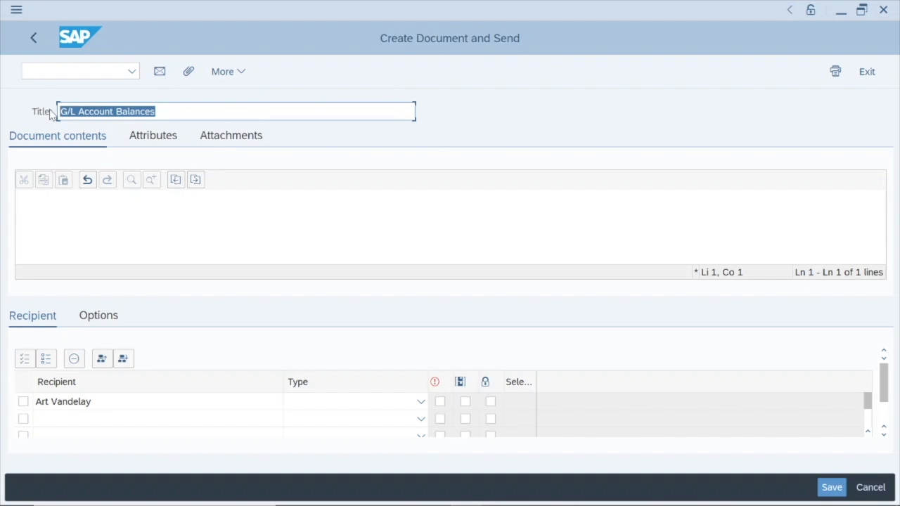
{"action": "key", "text": "BackSpace"}
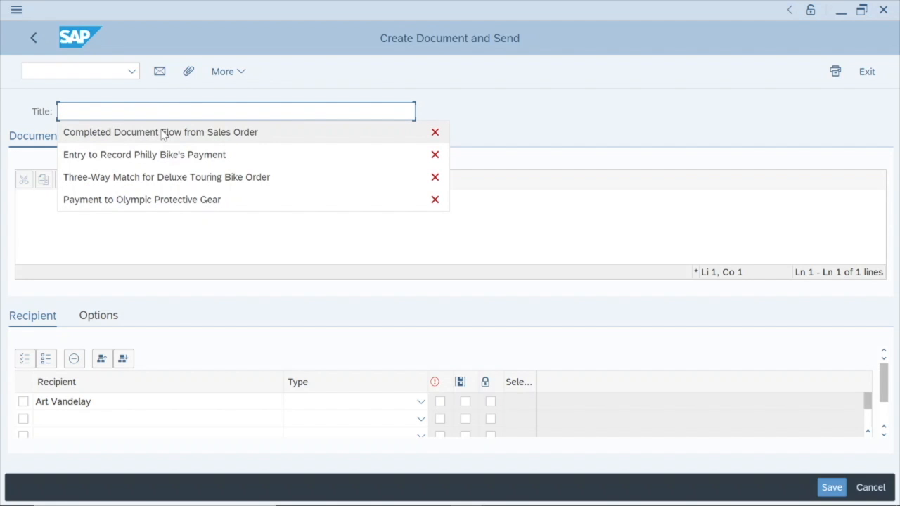
{"action": "left_click", "coordinate": [171, 93]}
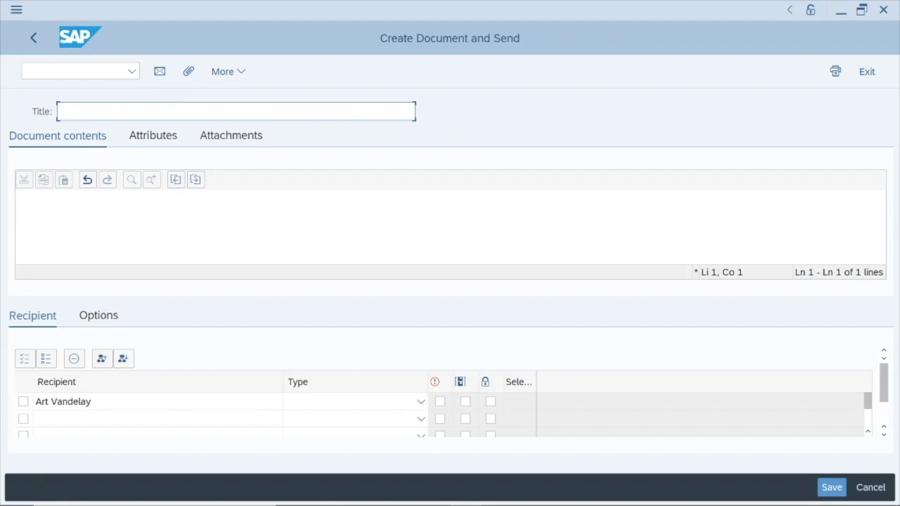
{"action": "type", "text": "General Ledger Report"}
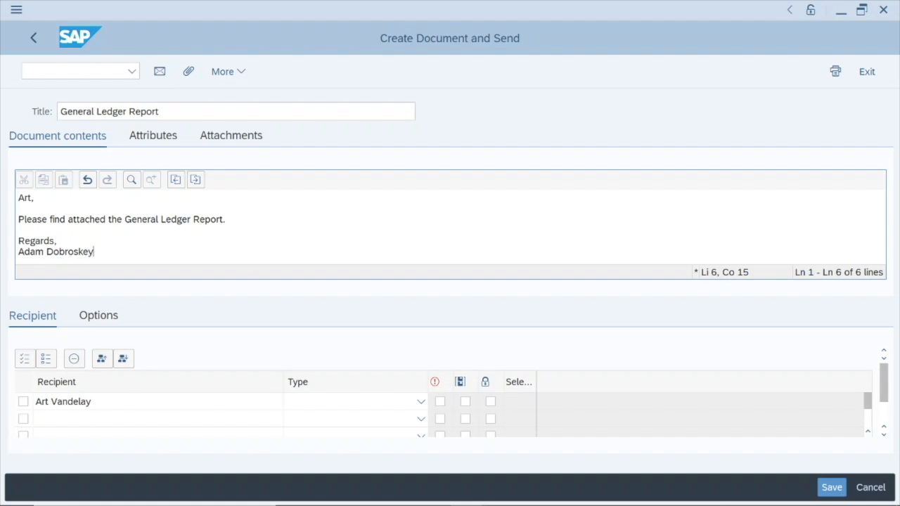
Check that the G/L Account Balances list is attached and send the document.
{"action": "left_click", "coordinate": [234, 138]}
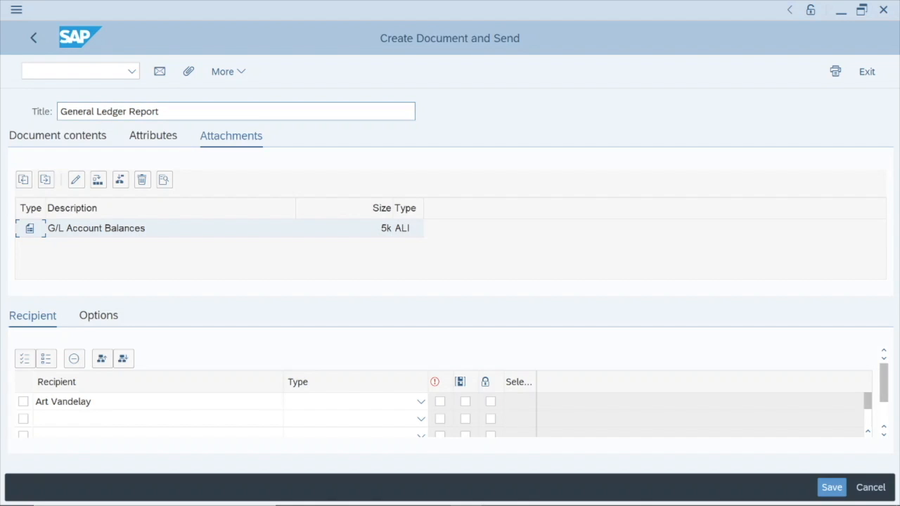
{"action": "left_click", "coordinate": [160, 73]}
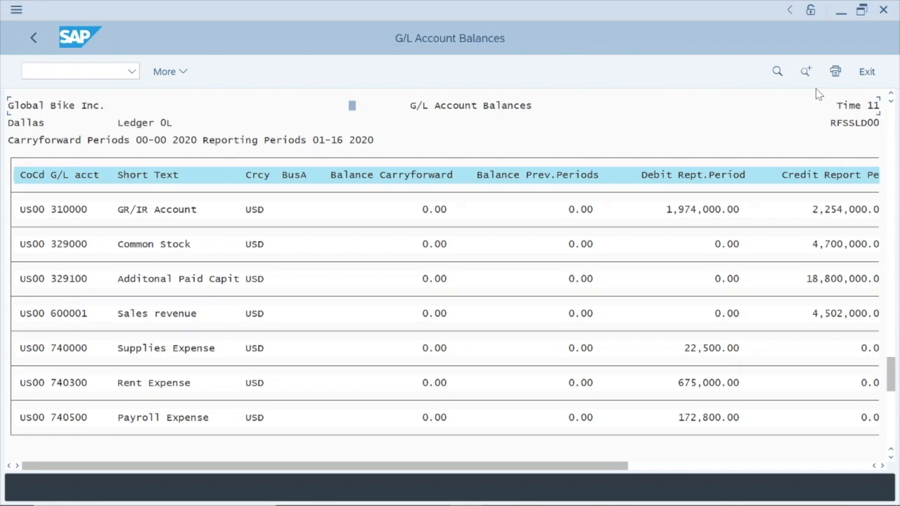
Exit the G/L Account Balances report and open the FAGLB03 Display Balances transaction.
{"action": "left_click", "coordinate": [870, 75]}
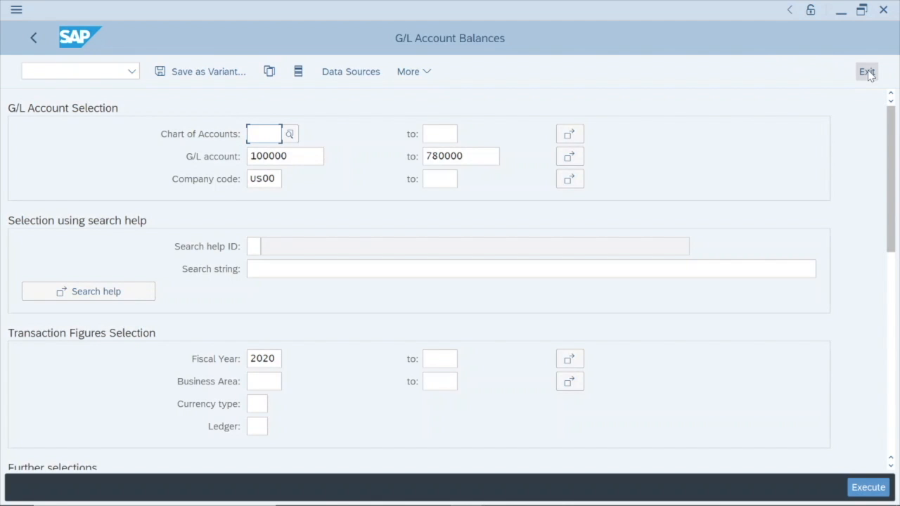
{"action": "left_click", "coordinate": [870, 75]}
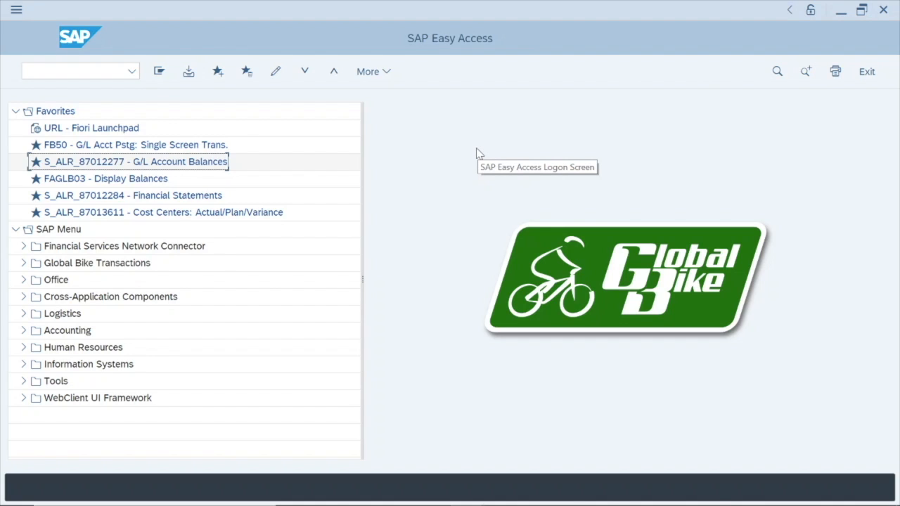
{"action": "left_click", "coordinate": [463, 193]}
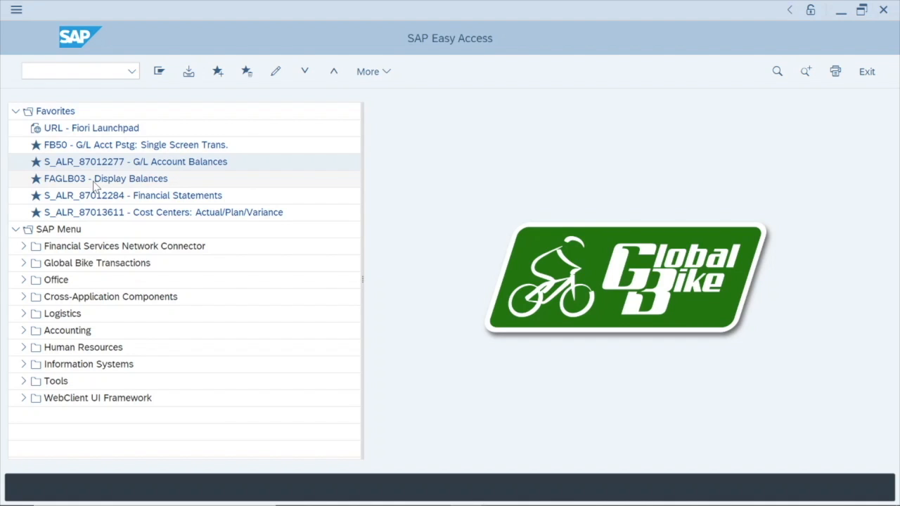
{"action": "double_click", "coordinate": [139, 180]}
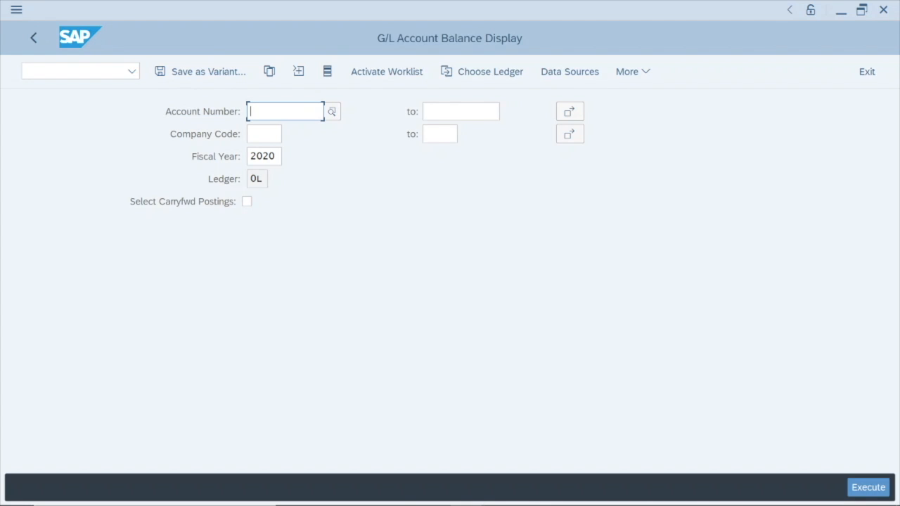
Set the balance display selection to G/L account 100089 and company code US00.
{"action": "type", "text": "10"}
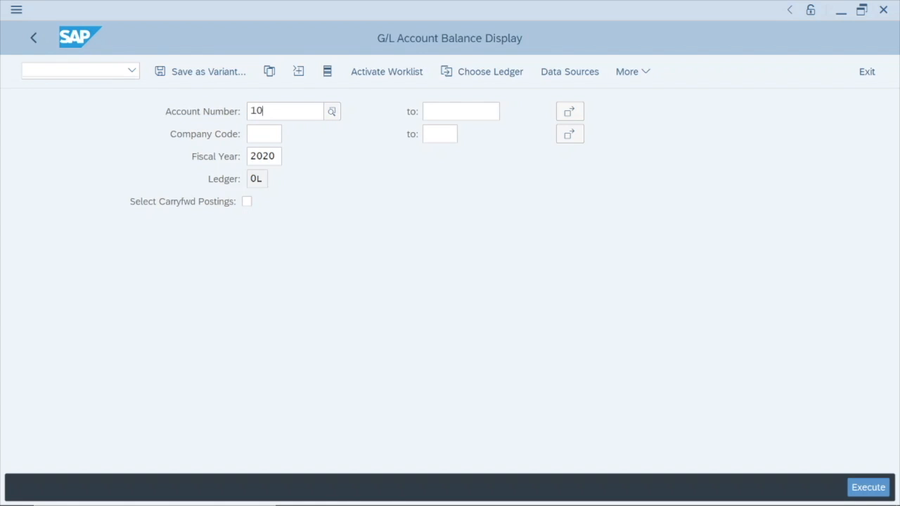
{"action": "type", "text": "0089"}
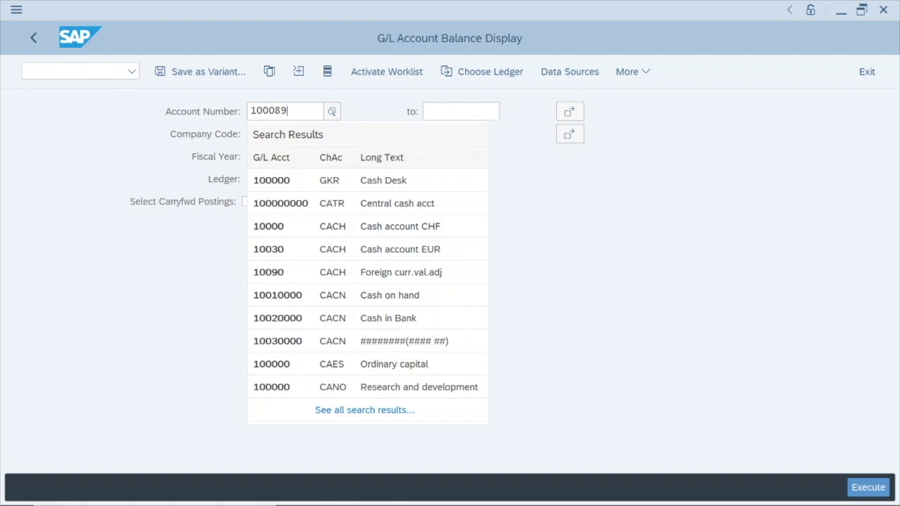
{"action": "key", "text": "Return"}
{"action": "left_click", "coordinate": [127, 111]}
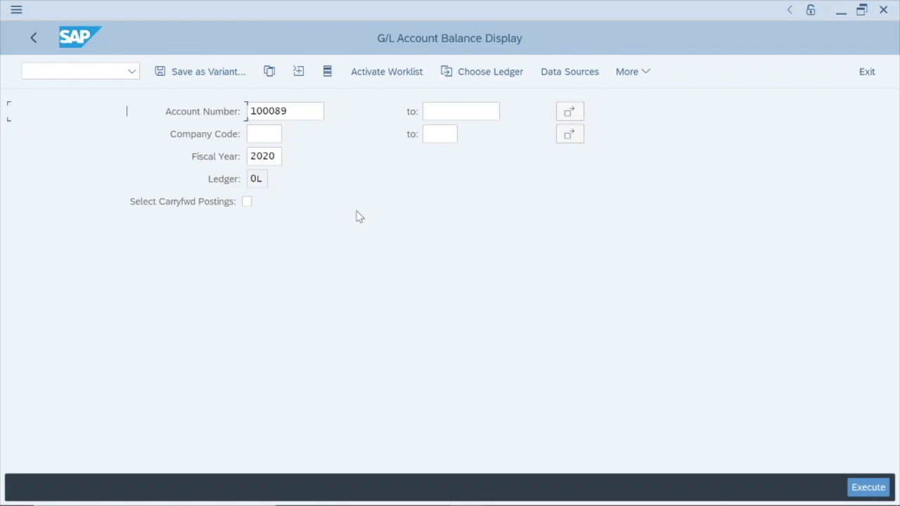
{"action": "left_click", "coordinate": [277, 135]}
{"action": "type", "text": "US00"}
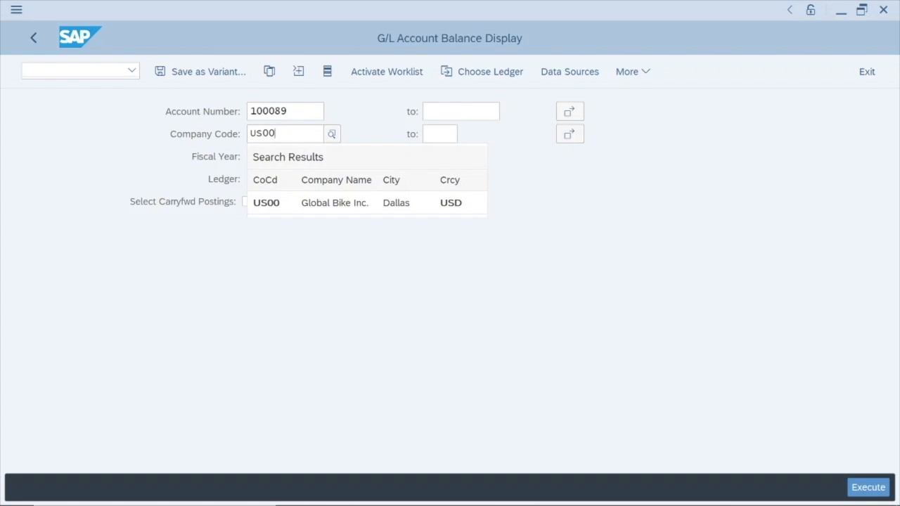
{"action": "left_click", "coordinate": [337, 203]}
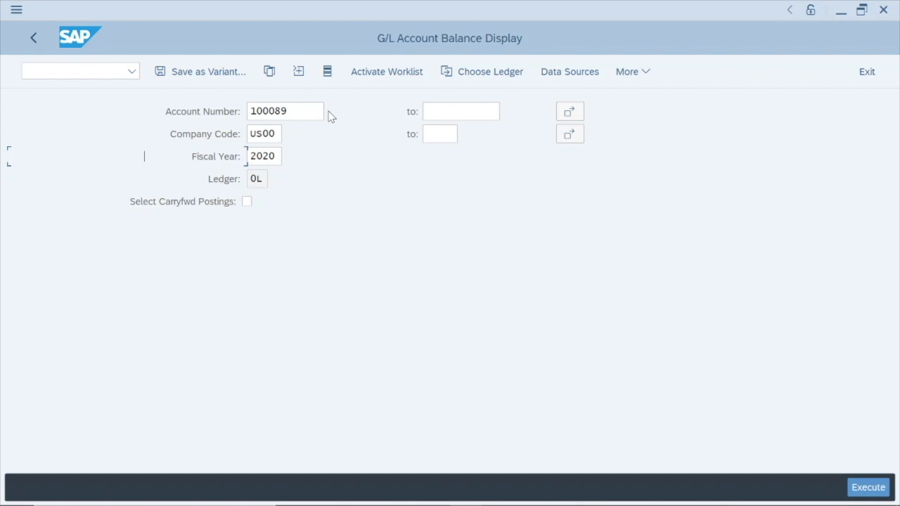
Run the balance display for the cash account and drill down from the total cumulative balance to its line items.
{"action": "left_click", "coordinate": [869, 494]}
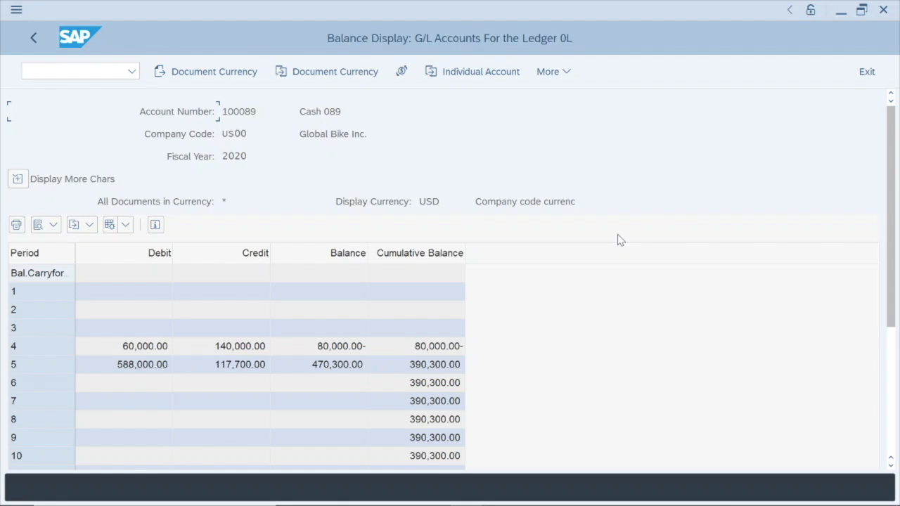
{"action": "left_click", "coordinate": [572, 303]}
{"action": "left_click", "coordinate": [893, 234]}
{"action": "left_click_drag", "start_coordinate": [893, 234], "coordinate": [891, 315]}
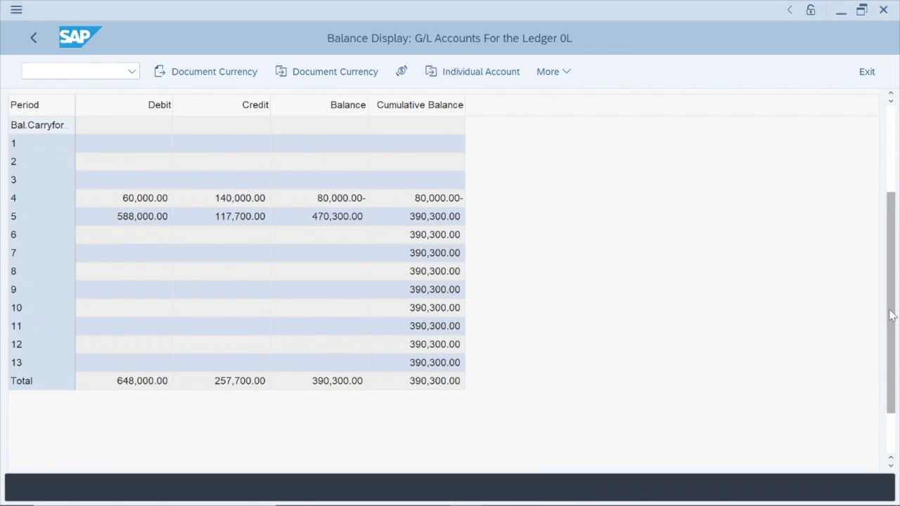
{"action": "double_click", "coordinate": [436, 383]}
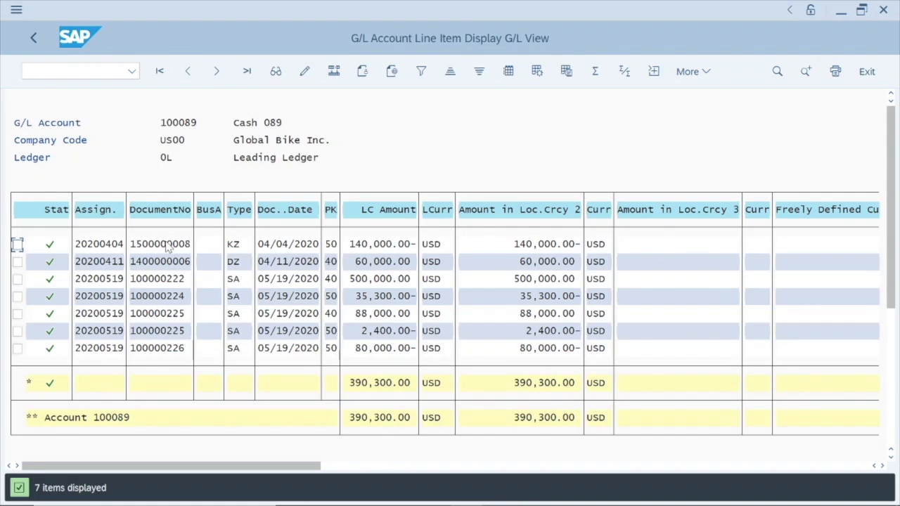
Display the 88,000.00 USD debit line item of the cash account and call up the complete document it belongs to.
{"action": "left_click", "coordinate": [505, 140]}
{"action": "left_click", "coordinate": [17, 314]}
{"action": "left_click", "coordinate": [278, 79]}
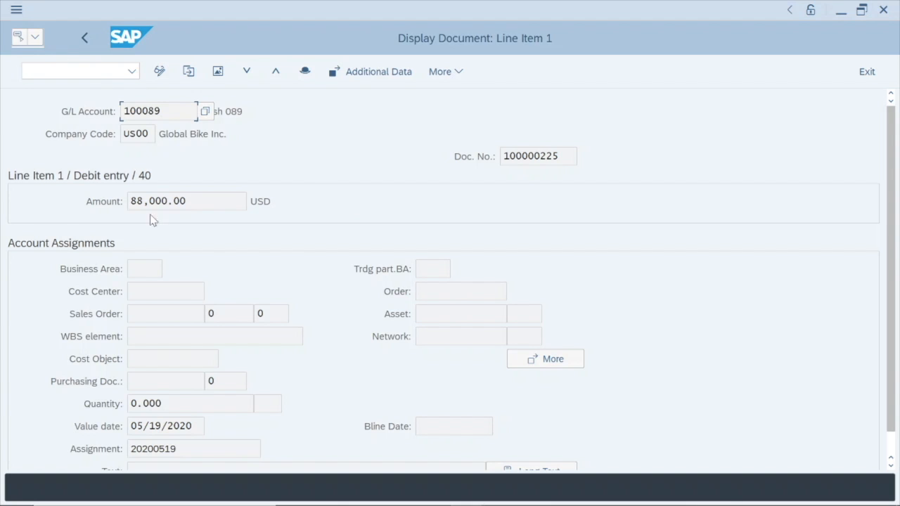
{"action": "scroll", "coordinate": [296, 315], "scroll_direction": "down", "scroll_amount": 1}
{"action": "scroll", "coordinate": [451, 280], "scroll_direction": "down", "scroll_amount": 1}
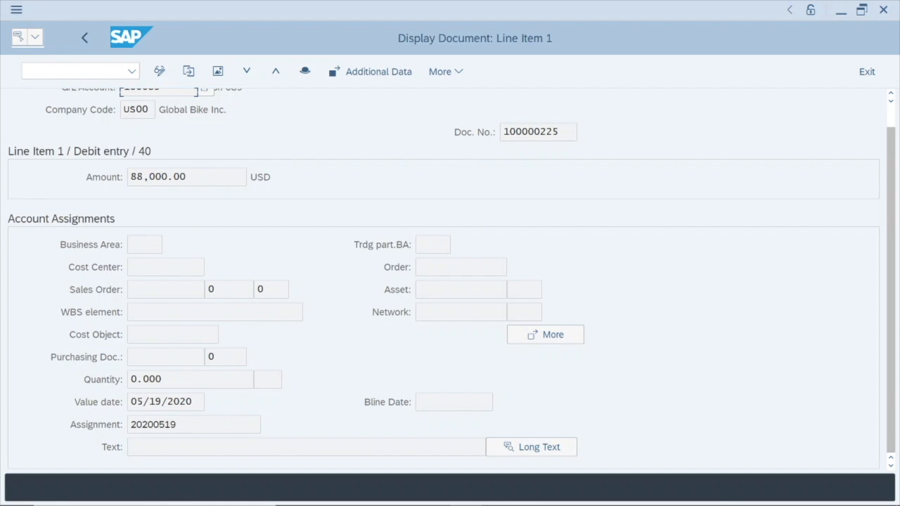
{"action": "scroll", "coordinate": [221, 302], "scroll_direction": "up", "scroll_amount": 1}
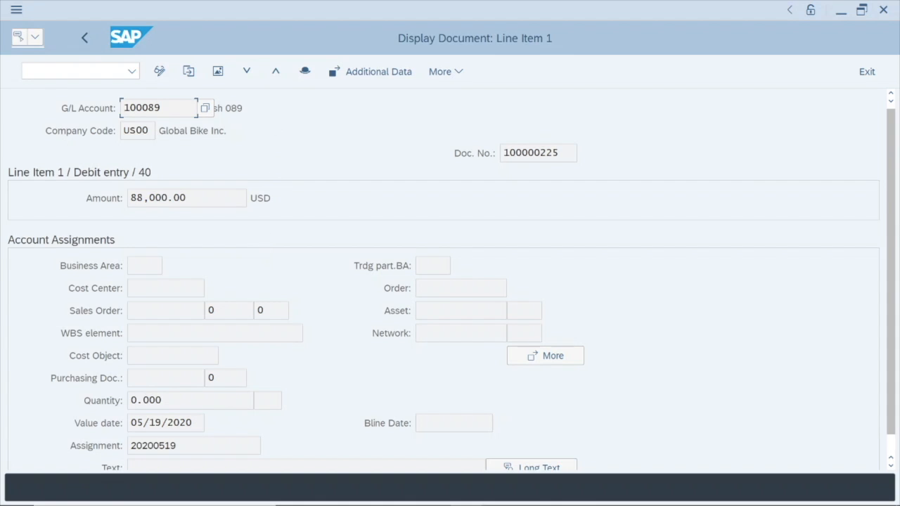
{"action": "left_click", "coordinate": [219, 75]}
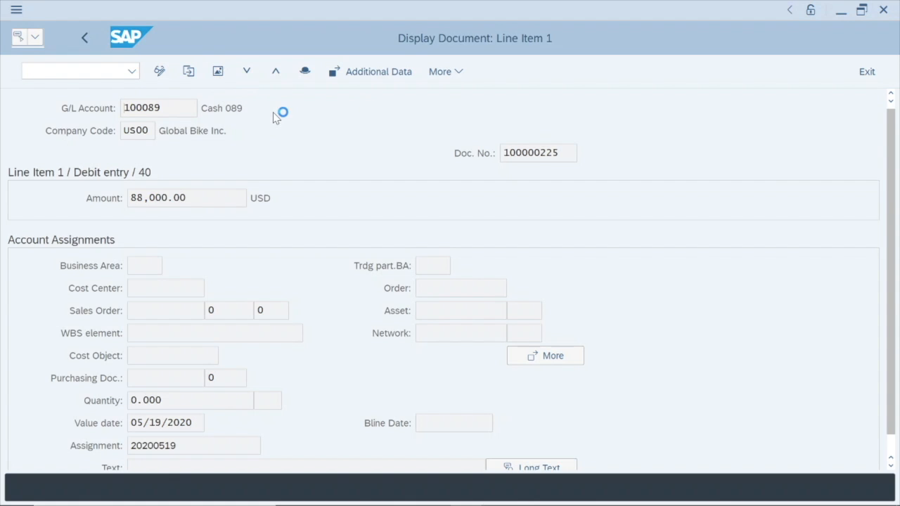
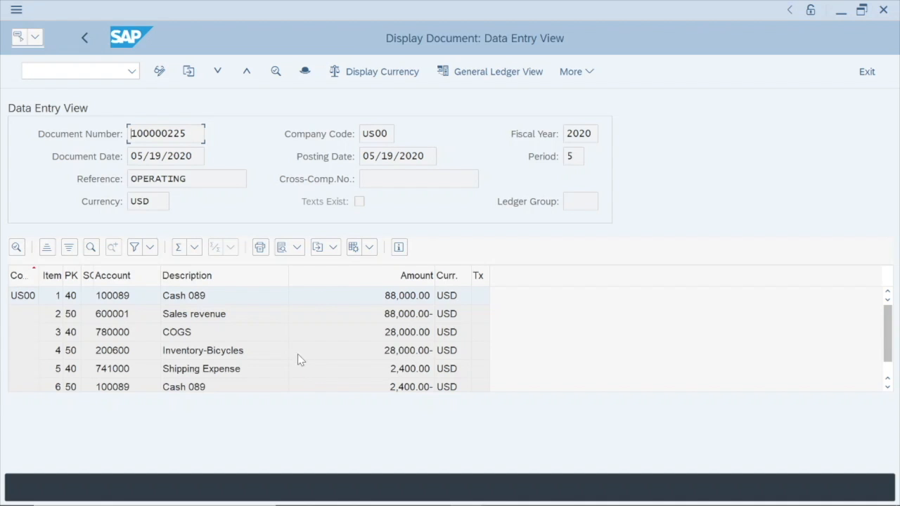
Review the document header details of the displayed entry and close them.
{"action": "left_click", "coordinate": [305, 73]}
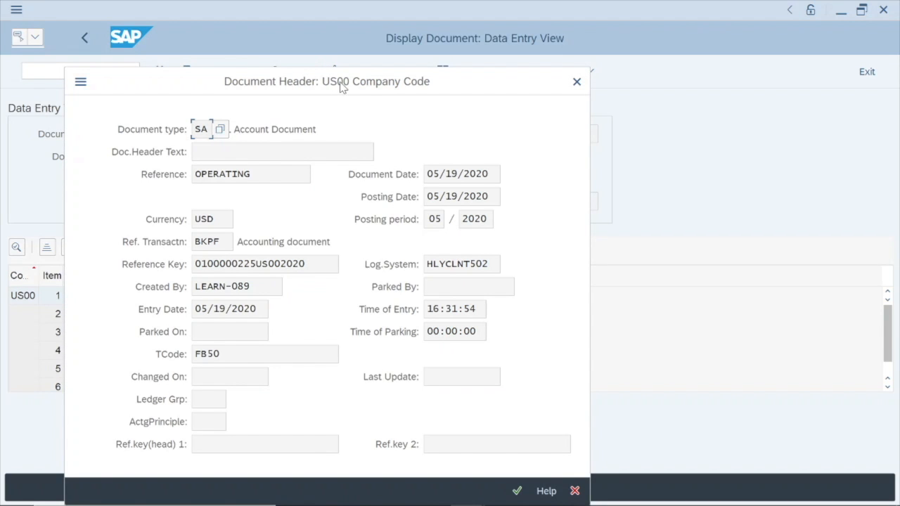
{"action": "left_click_drag", "start_coordinate": [342, 85], "coordinate": [344, 64]}
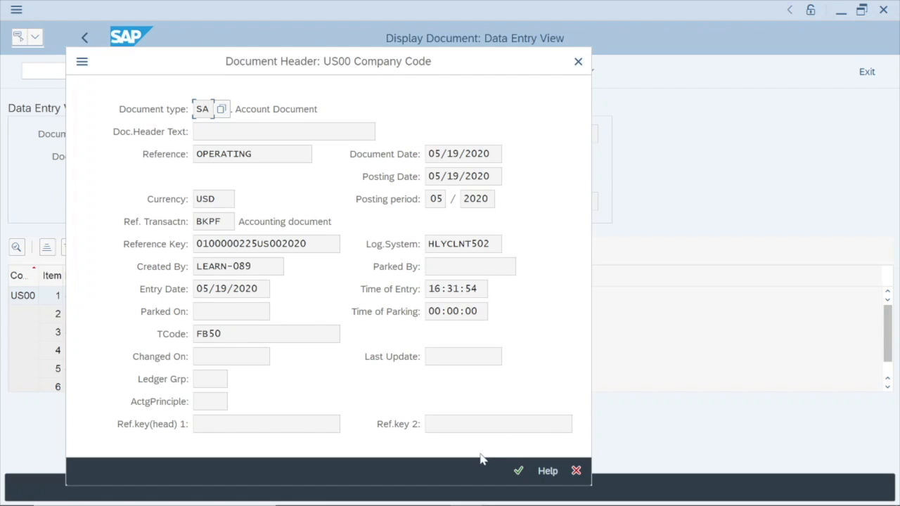
{"action": "left_click", "coordinate": [520, 472]}
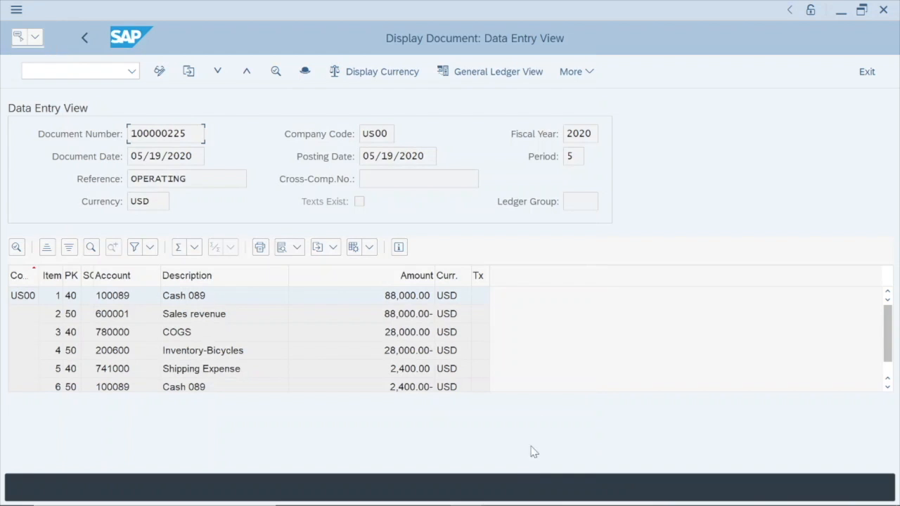
Look up the meaning of posting keys 40 and 50 in the list of possible posting keys for the first line item.
{"action": "left_click", "coordinate": [556, 388]}
{"action": "left_click", "coordinate": [73, 301]}
{"action": "left_click", "coordinate": [73, 315]}
{"action": "left_click", "coordinate": [72, 297]}
{"action": "left_click", "coordinate": [76, 300]}
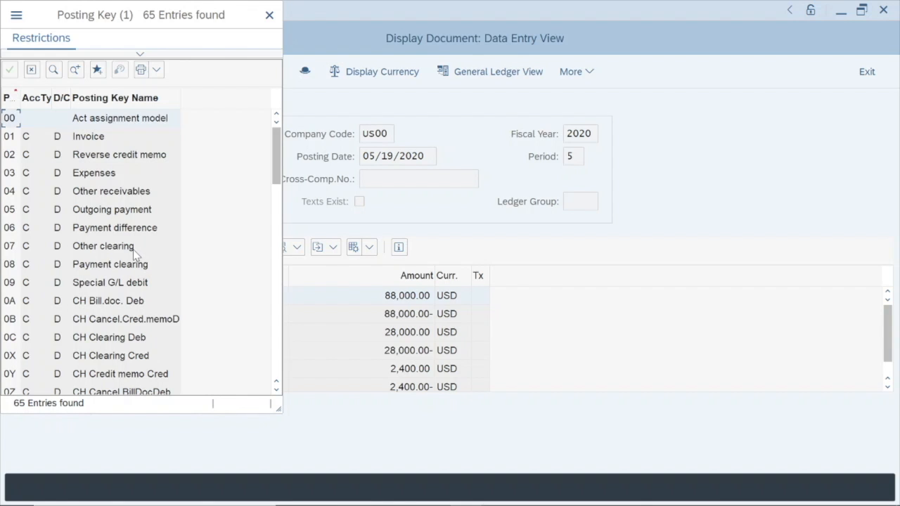
{"action": "left_click_drag", "start_coordinate": [206, 21], "coordinate": [547, 27]}
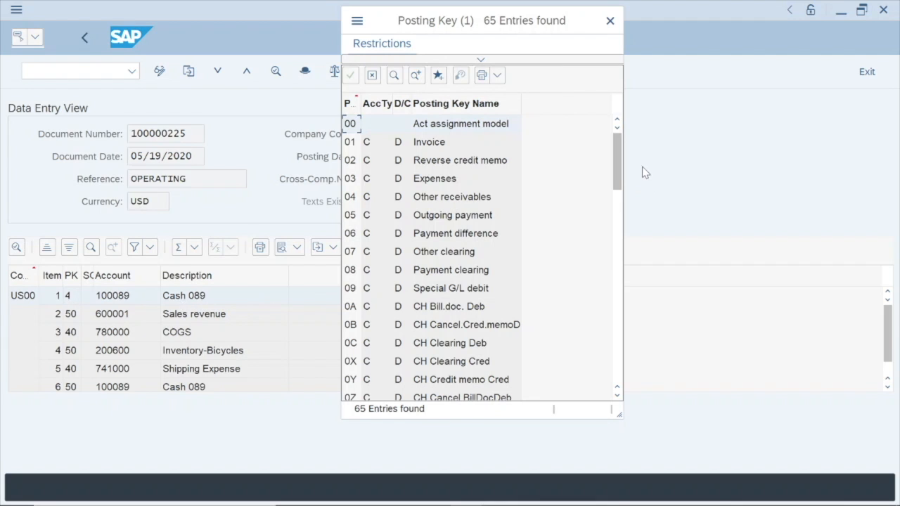
{"action": "left_click_drag", "start_coordinate": [619, 159], "coordinate": [622, 304]}
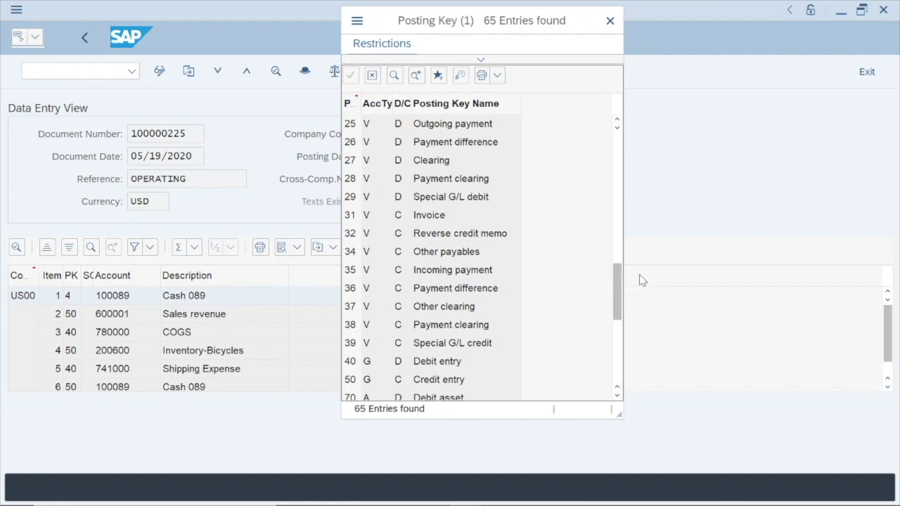
{"action": "left_click_drag", "start_coordinate": [618, 291], "coordinate": [617, 313]}
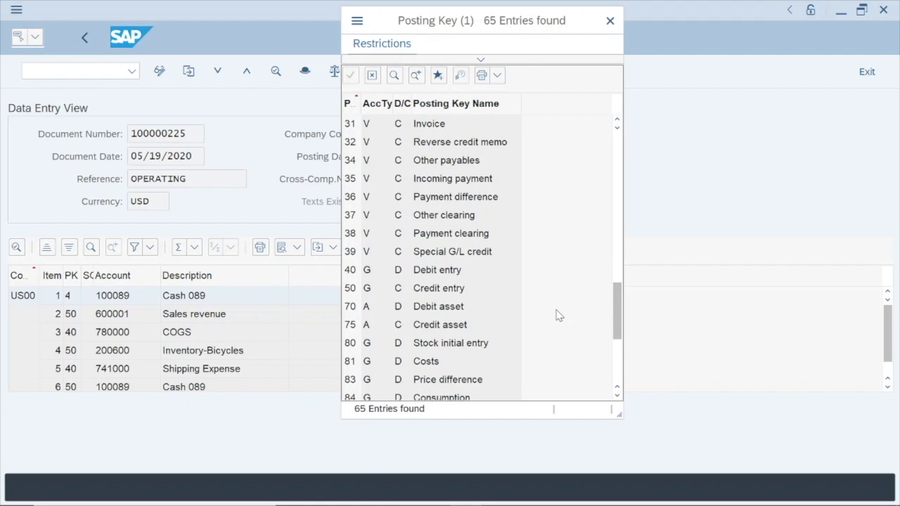
{"action": "left_click", "coordinate": [610, 21]}
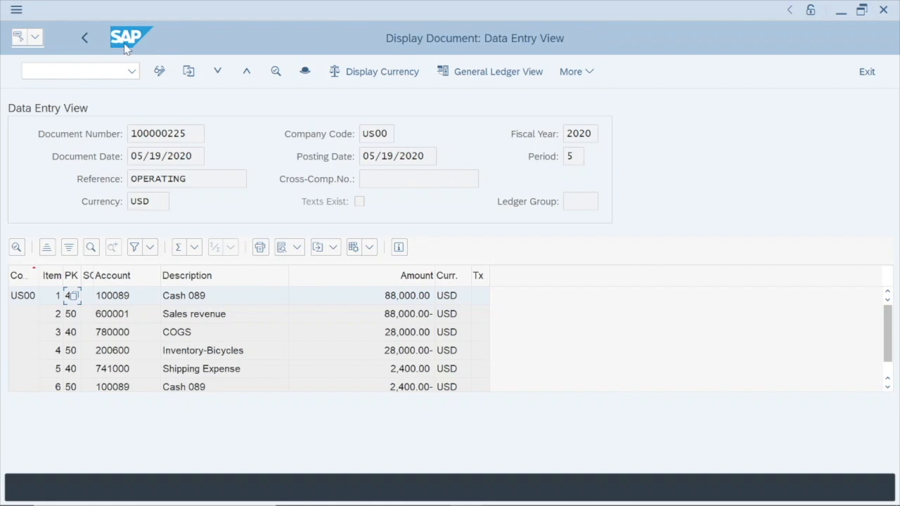
Return to the cash account's line item list and examine all of its currency columns.
{"action": "left_click", "coordinate": [88, 38]}
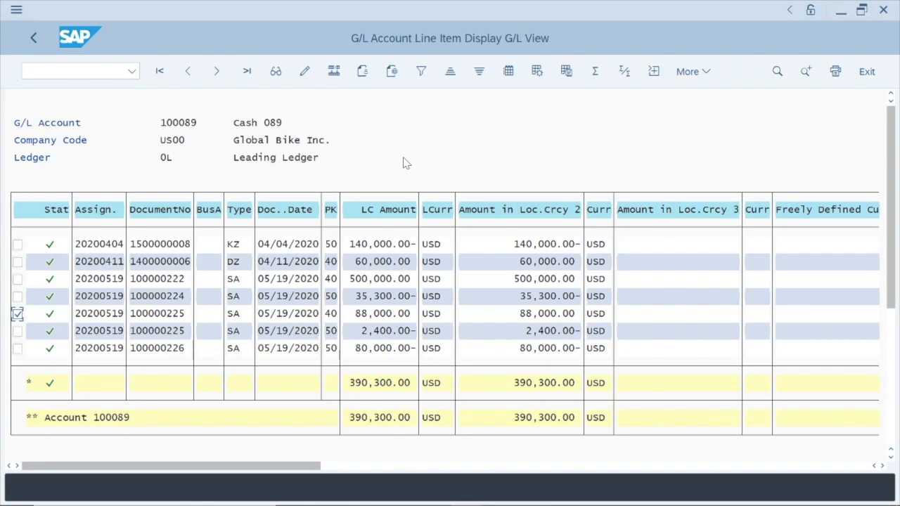
{"action": "left_click", "coordinate": [502, 135]}
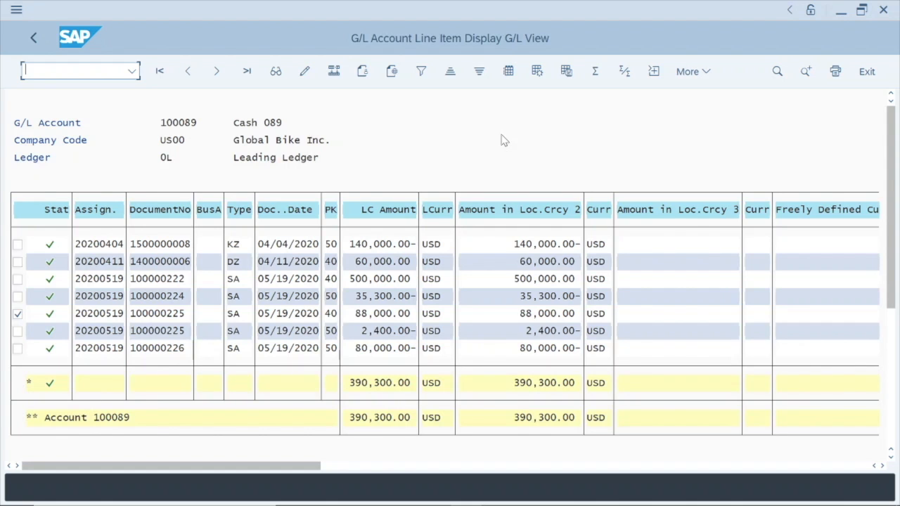
{"action": "left_click_drag", "start_coordinate": [218, 469], "coordinate": [661, 464]}
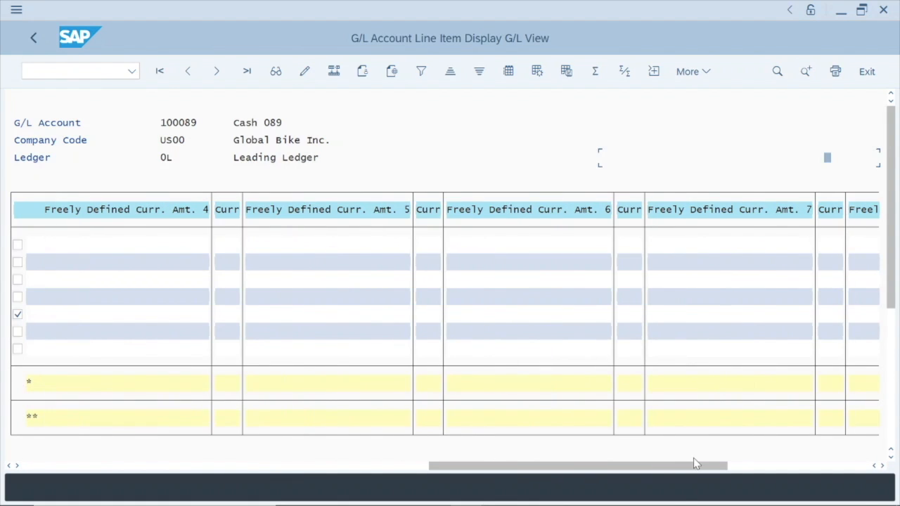
{"action": "left_click_drag", "start_coordinate": [693, 472], "coordinate": [627, 475]}
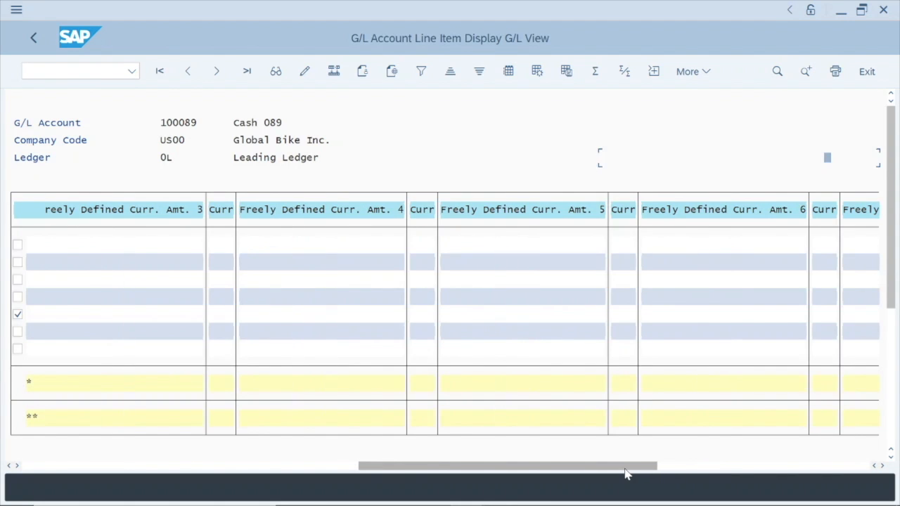
{"action": "left_click_drag", "start_coordinate": [626, 474], "coordinate": [481, 479]}
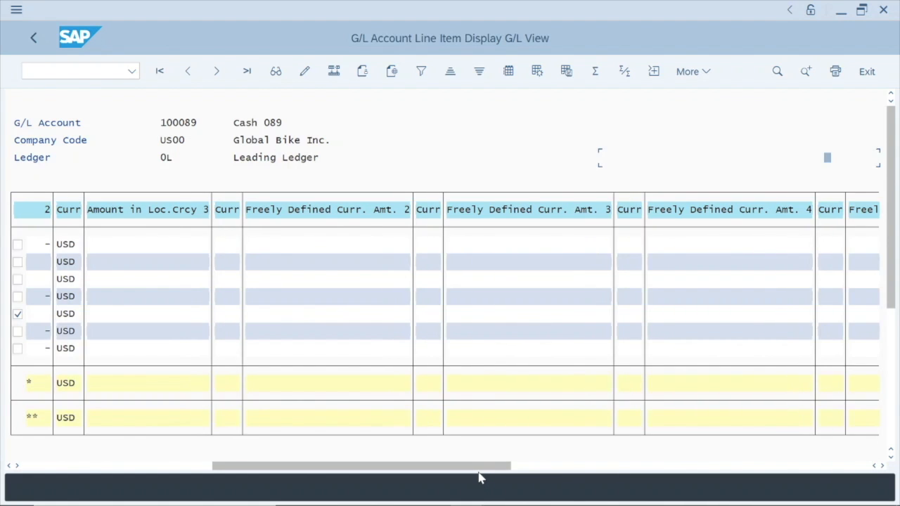
{"action": "left_click_drag", "start_coordinate": [478, 479], "coordinate": [278, 473]}
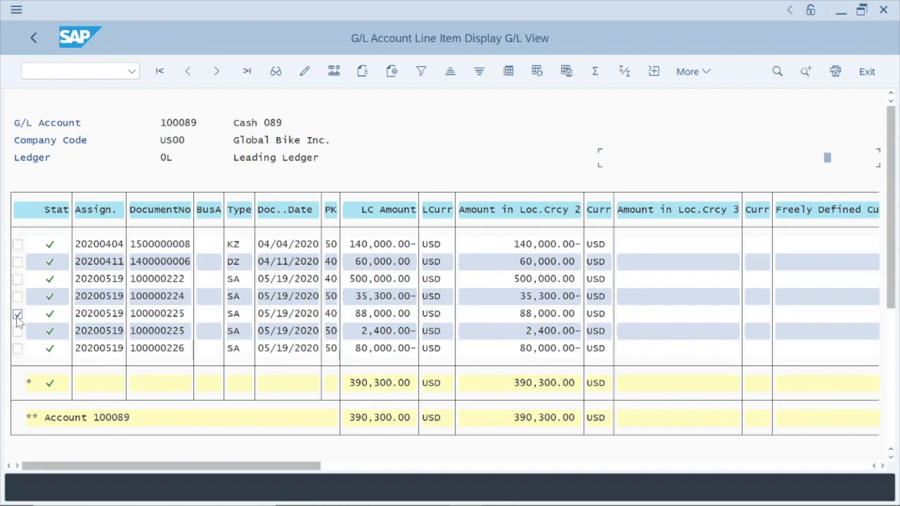
Deselect the 88,000.00 line item and apply the /STARHAWK Cash Flow Report layout to the list.
{"action": "left_click", "coordinate": [17, 316]}
{"action": "left_click", "coordinate": [705, 75]}
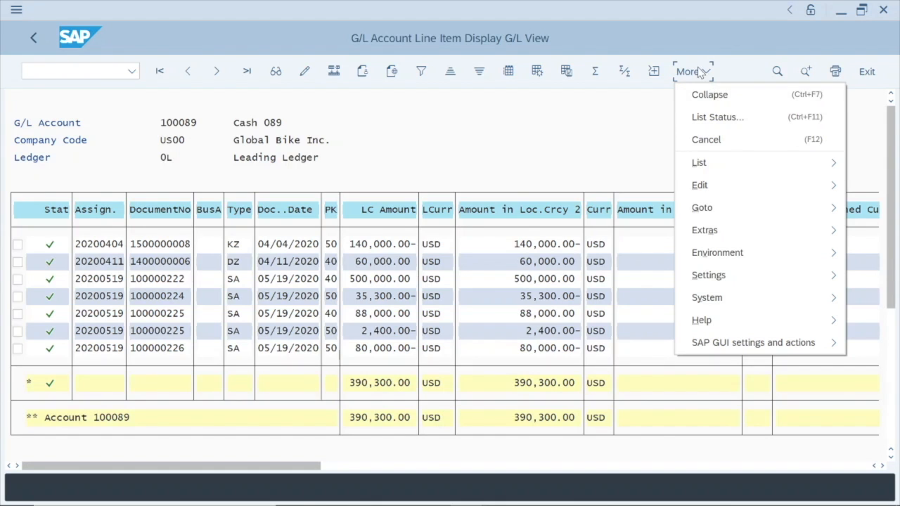
{"action": "left_click", "coordinate": [664, 93]}
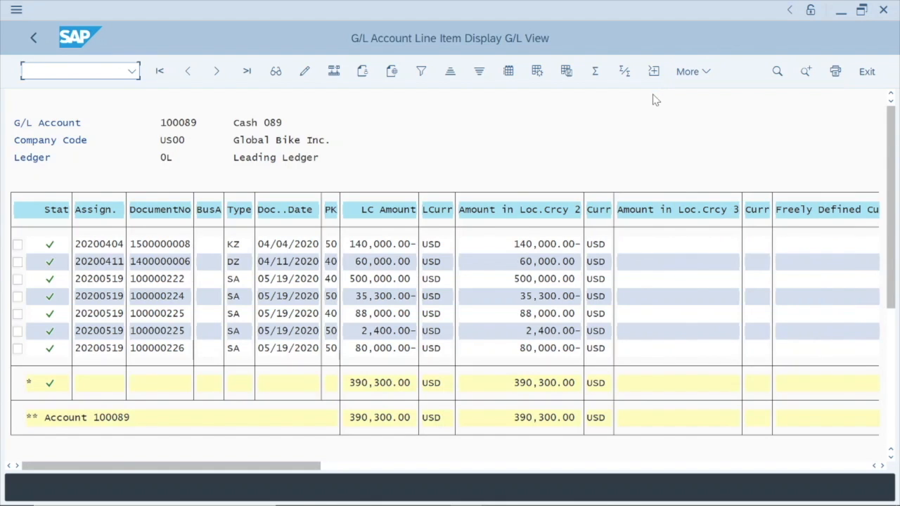
{"action": "left_click", "coordinate": [540, 79]}
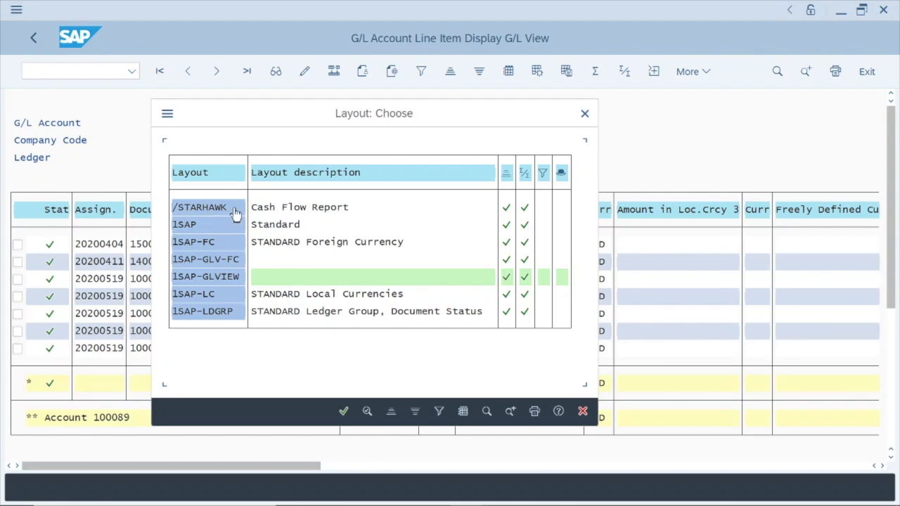
{"action": "double_click", "coordinate": [325, 211]}
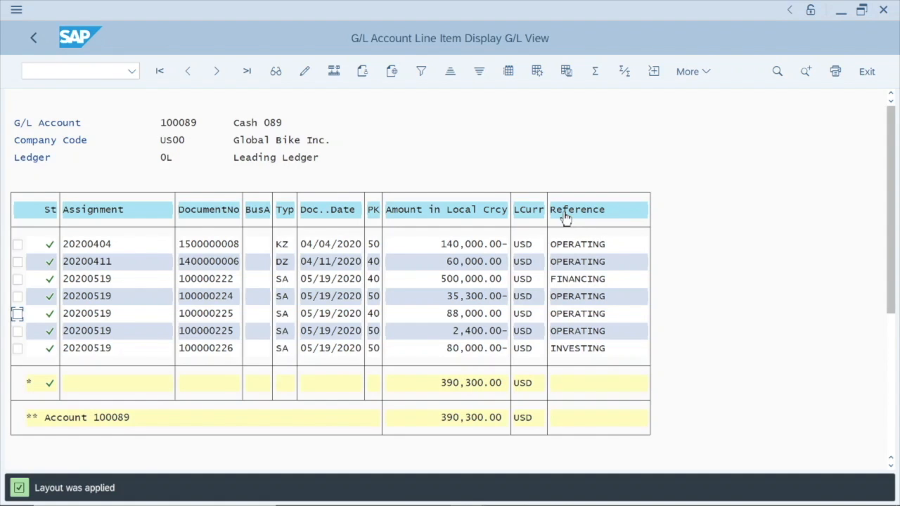
Subtotal the line items by the Reference column and collapse the list to one subtotal per reference.
{"action": "left_click", "coordinate": [609, 216]}
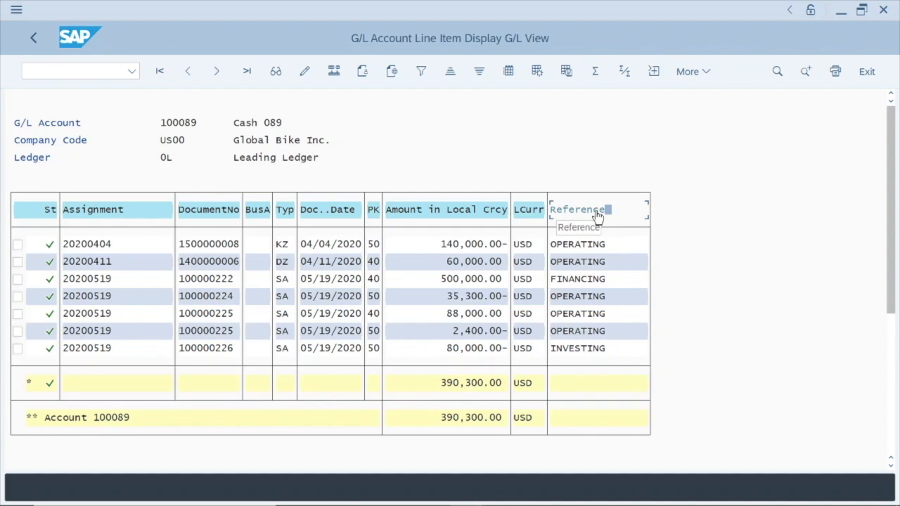
{"action": "left_click", "coordinate": [623, 74]}
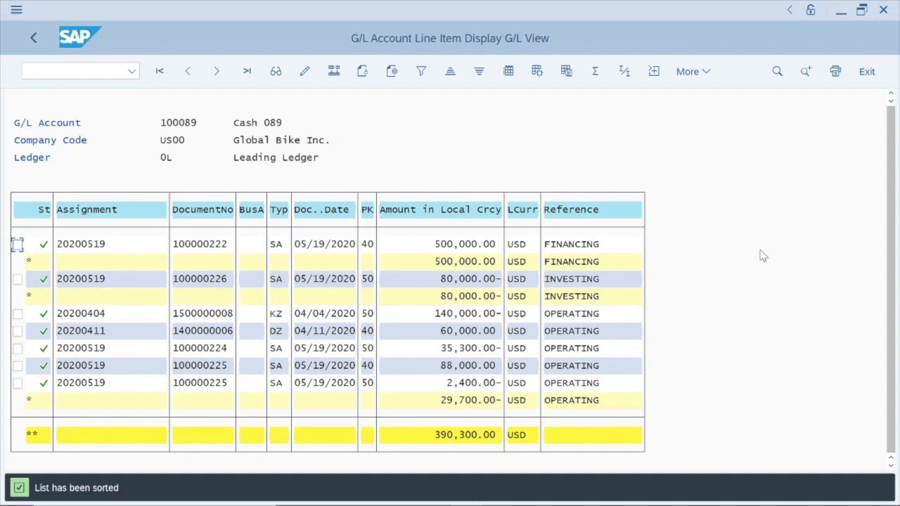
{"action": "left_click", "coordinate": [622, 213]}
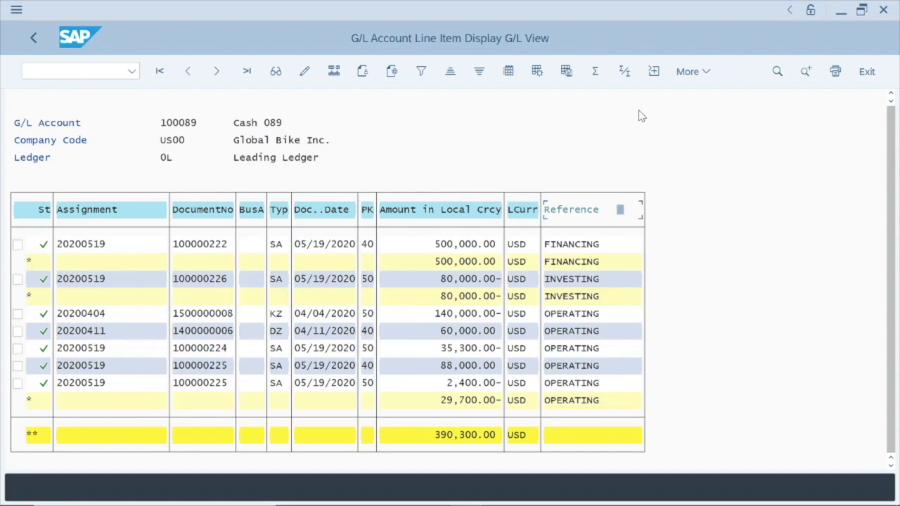
{"action": "left_click", "coordinate": [701, 76]}
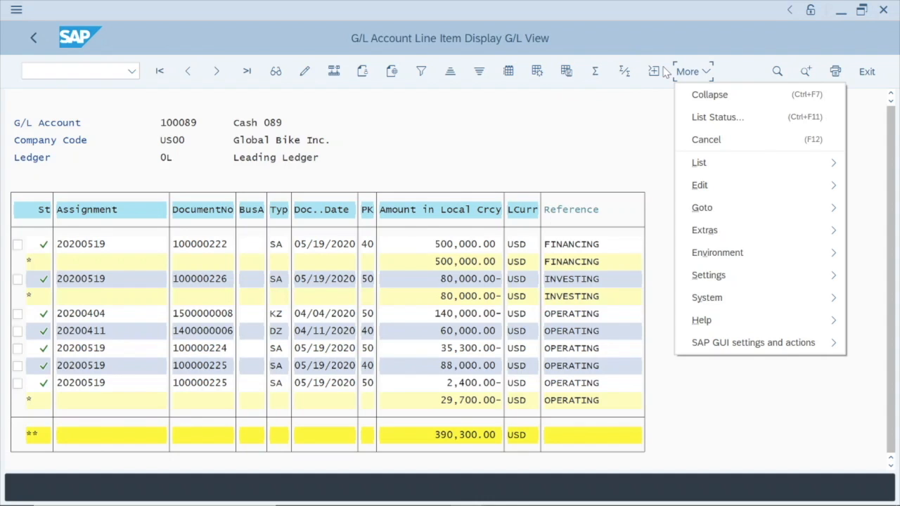
{"action": "left_click", "coordinate": [711, 100]}
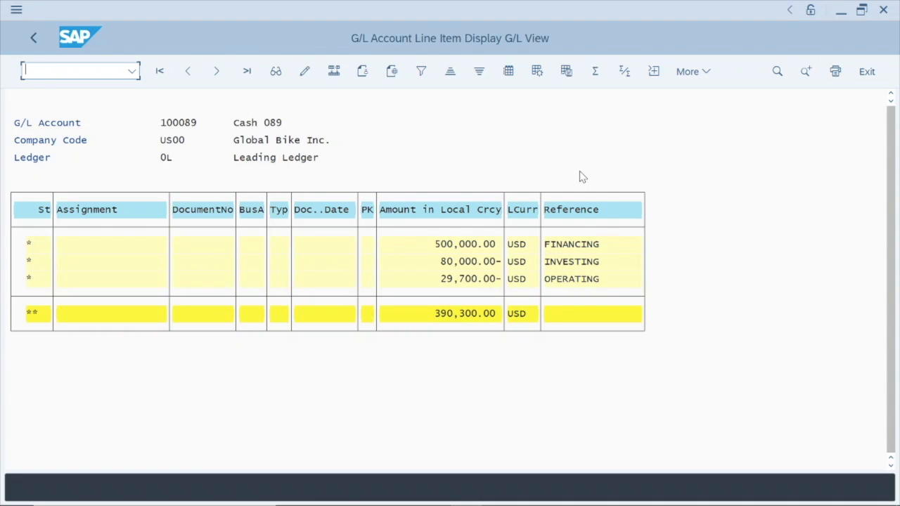
Start a new document to send the collapsed line item list.
{"action": "left_click", "coordinate": [698, 76]}
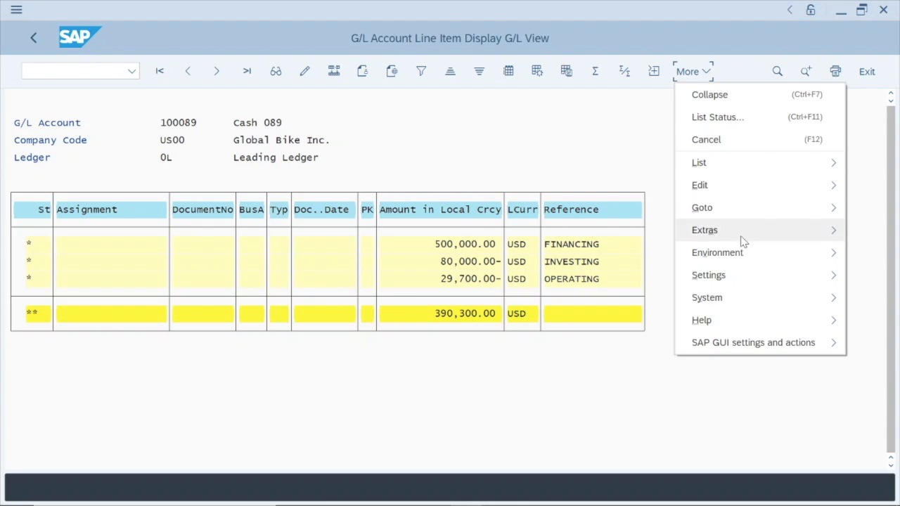
{"action": "mouse_move", "coordinate": [744, 303]}
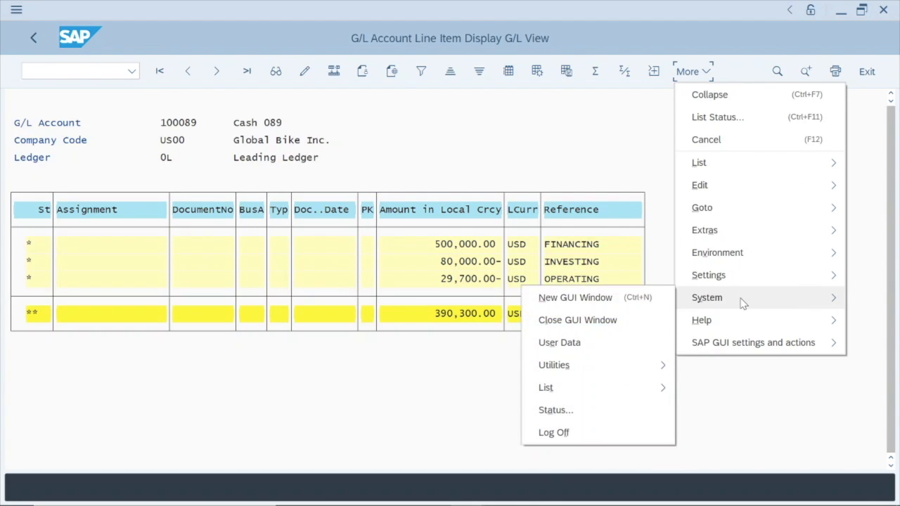
{"action": "mouse_move", "coordinate": [607, 390]}
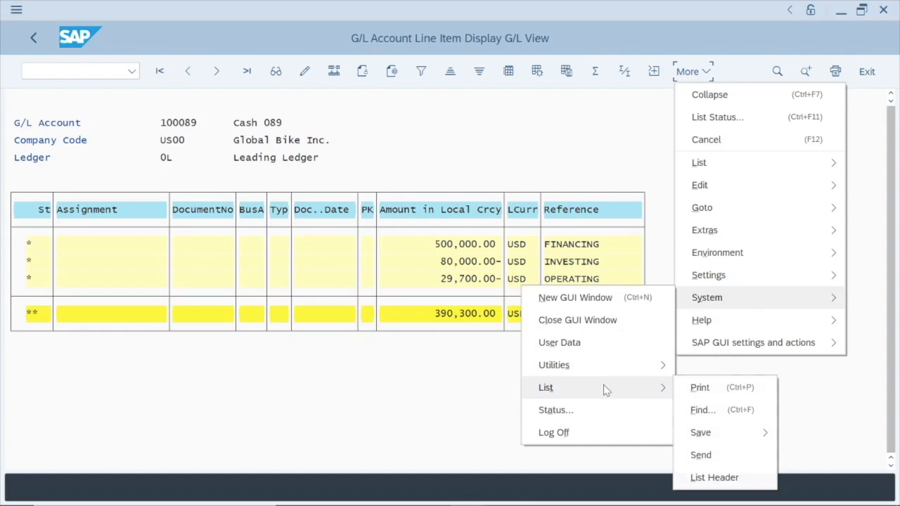
{"action": "left_click", "coordinate": [704, 456]}
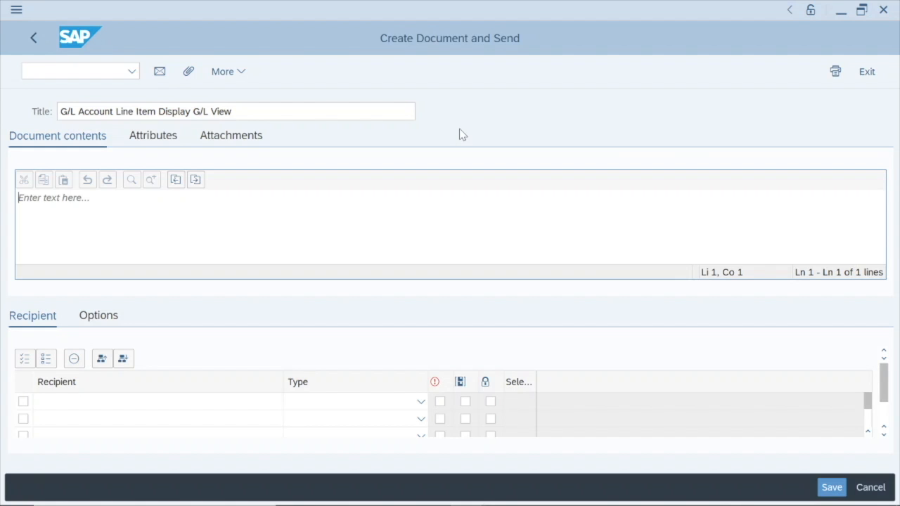
Open the attached G/L Account Line Item Display list, check its contents and return to the document.
{"action": "left_click", "coordinate": [238, 140]}
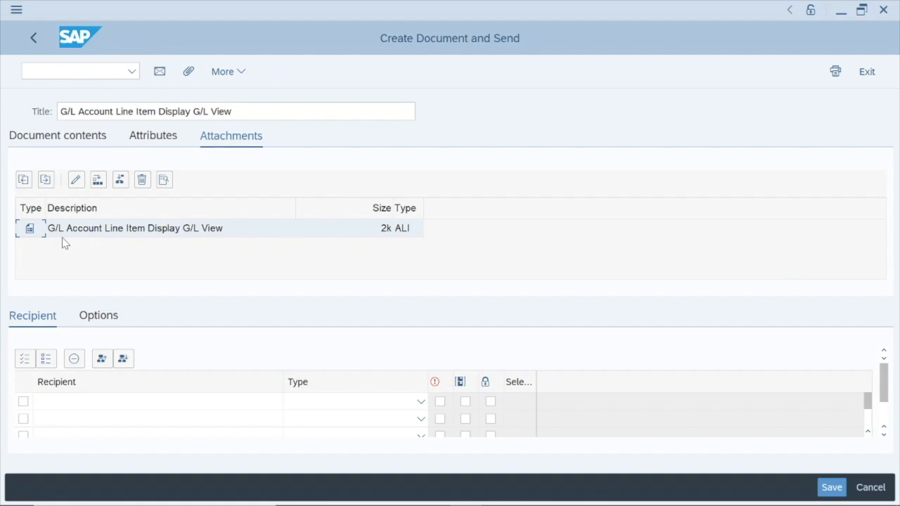
{"action": "right_click", "coordinate": [192, 232]}
{"action": "left_click", "coordinate": [167, 232]}
{"action": "double_click", "coordinate": [167, 232]}
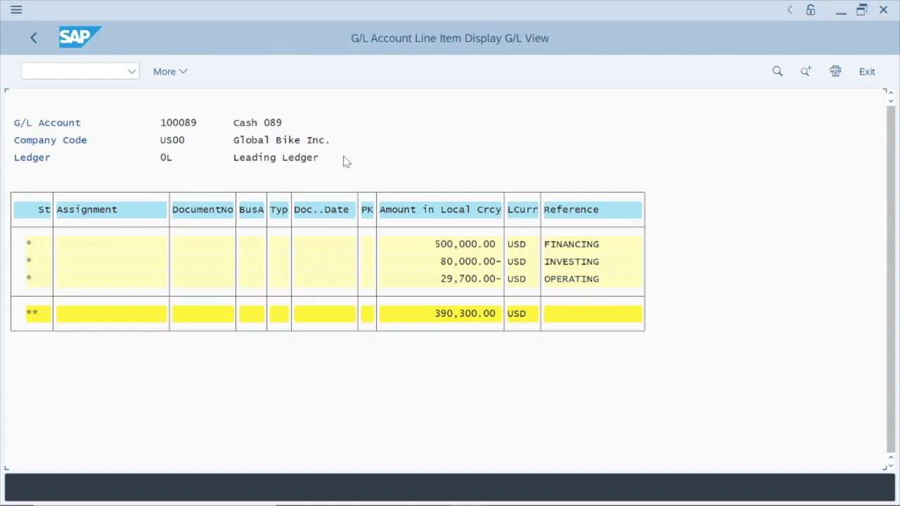
{"action": "left_click", "coordinate": [31, 38]}
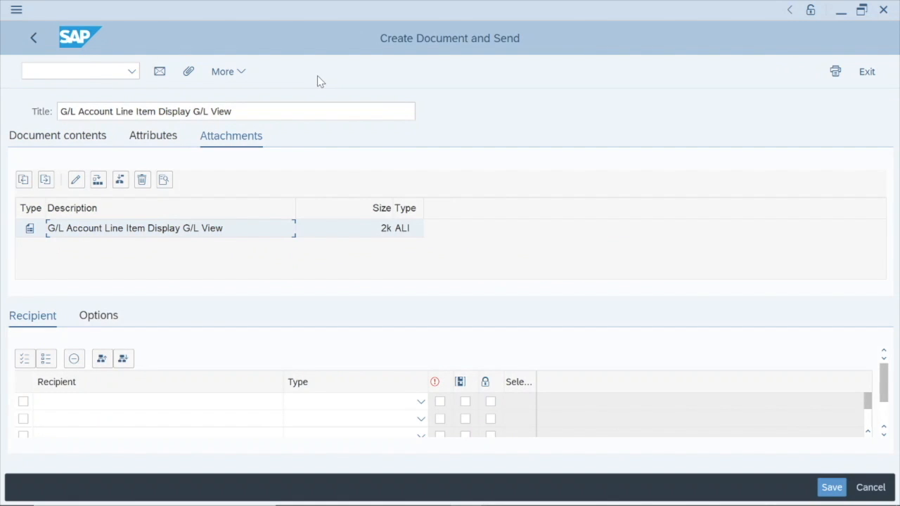
{"action": "left_click", "coordinate": [467, 136]}
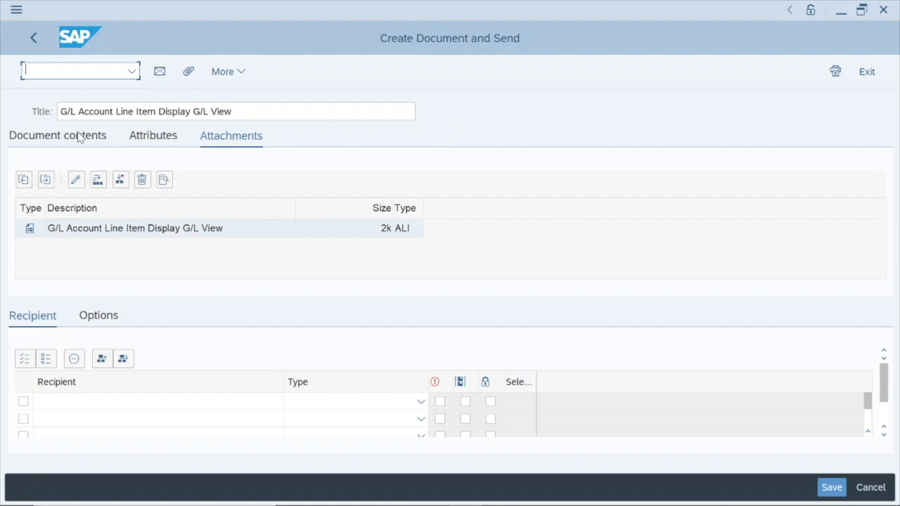
Address the document titled "Cash Flow Statement (Attached)" to the recipient by name, add a short cover message and send it.
{"action": "left_click", "coordinate": [57, 138]}
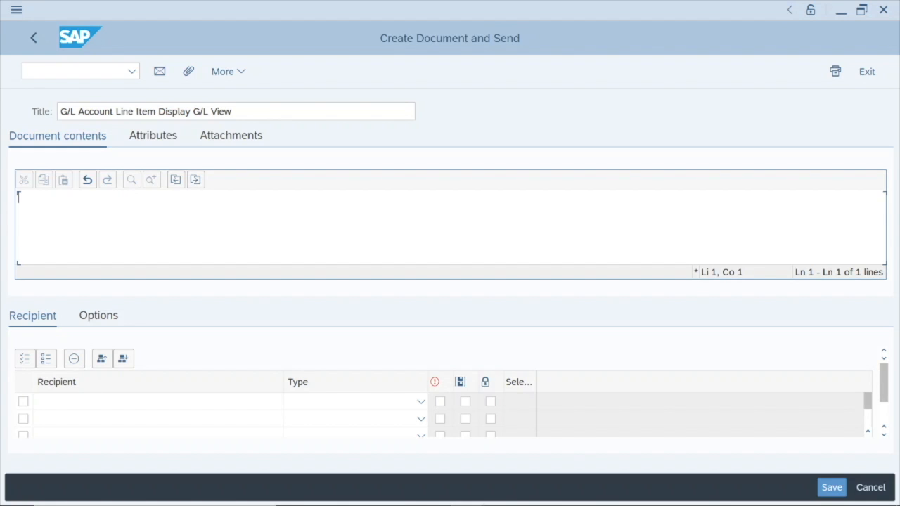
{"action": "left_click", "coordinate": [70, 402]}
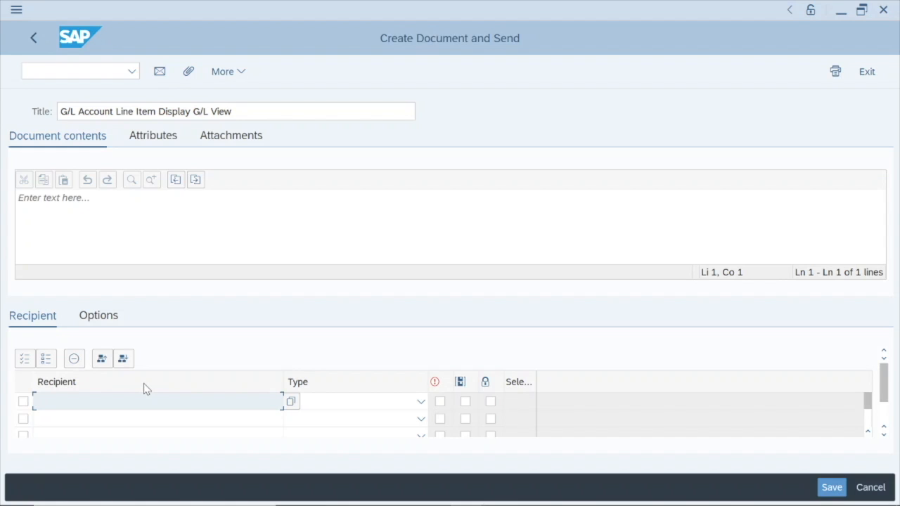
{"action": "type", "text": "Art"}
{"action": "key", "text": "Return"}
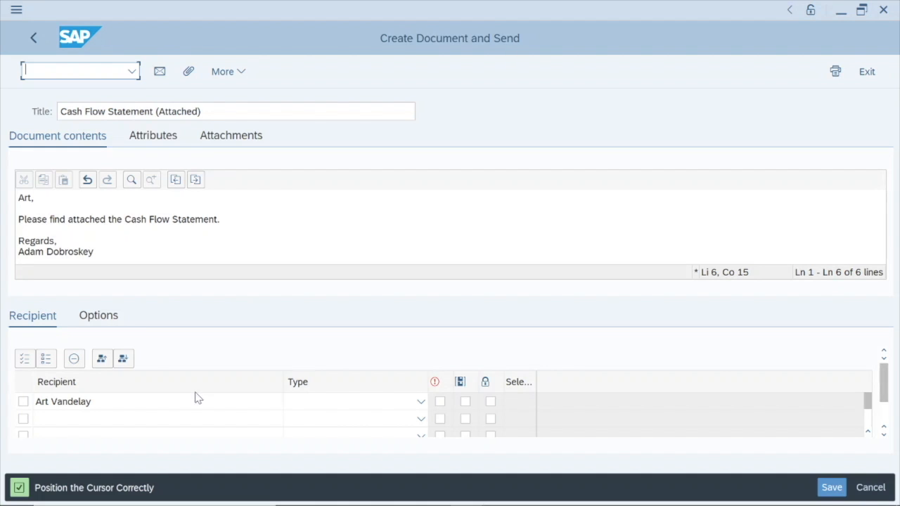
{"action": "left_click", "coordinate": [239, 135]}
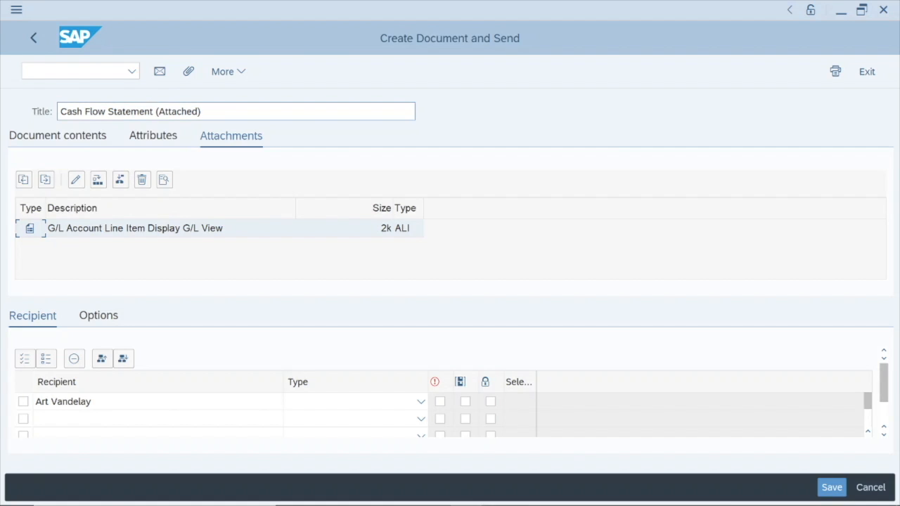
{"action": "left_click", "coordinate": [159, 72]}
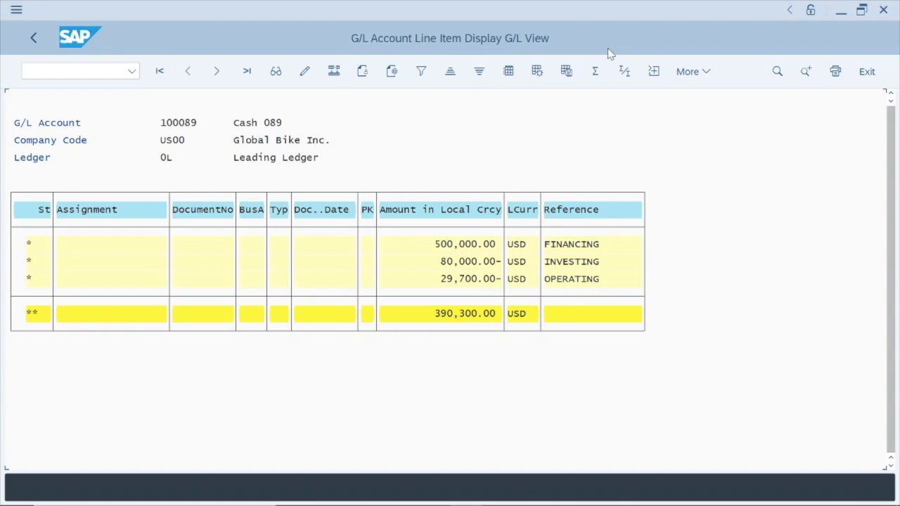
Exit the cash account reports and open the S_ALR_87012284 Financial Statements report from the favorites.
{"action": "left_click", "coordinate": [876, 77]}
{"action": "left_click", "coordinate": [872, 73]}
{"action": "left_click", "coordinate": [869, 71]}
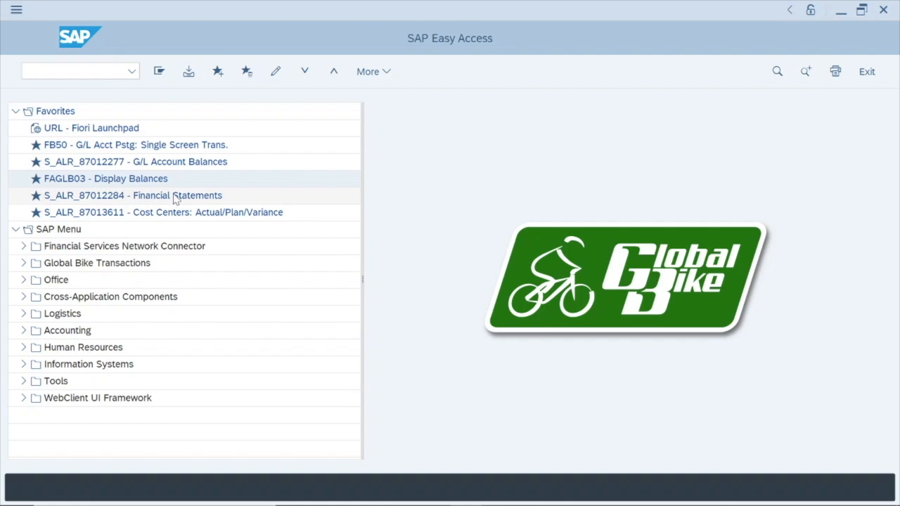
{"action": "double_click", "coordinate": [120, 197]}
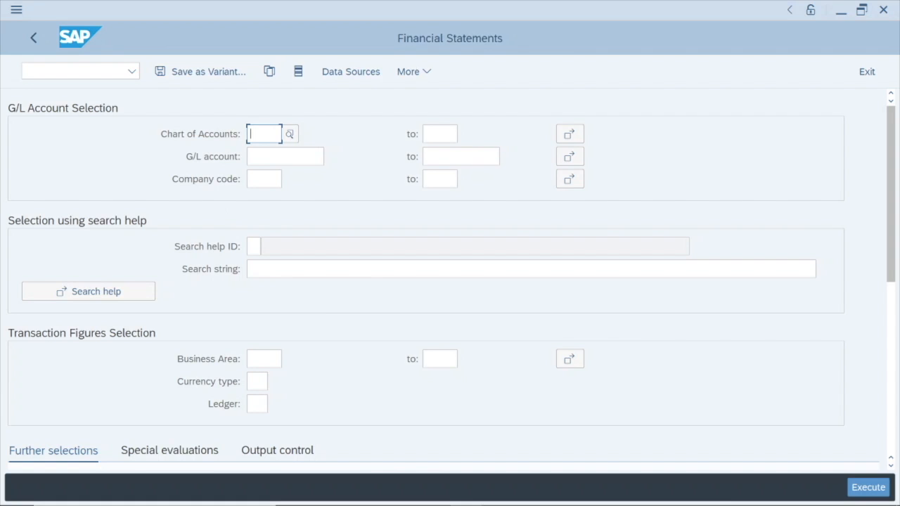
Limit the financial statements selection to G/L accounts 600001 to 780000.
{"action": "left_click", "coordinate": [302, 157]}
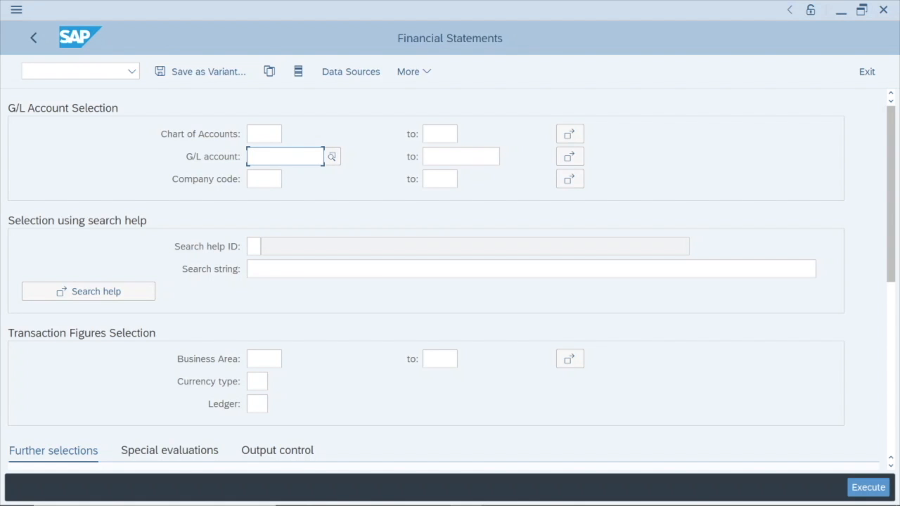
{"action": "type", "text": "600001"}
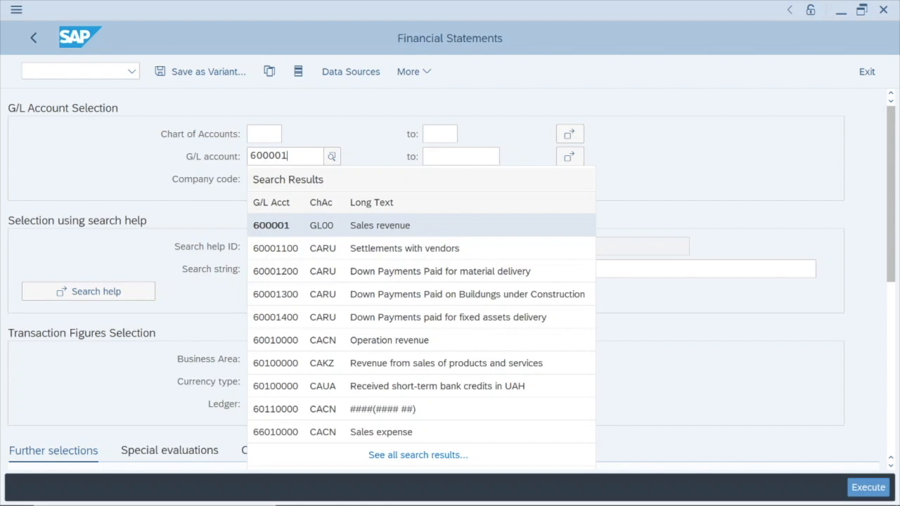
{"action": "left_click", "coordinate": [139, 156]}
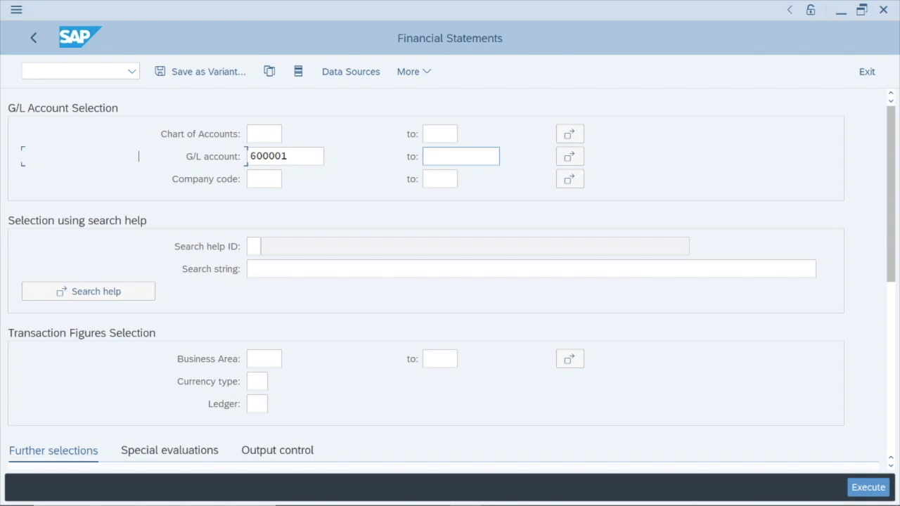
{"action": "left_click", "coordinate": [461, 157]}
{"action": "type", "text": "7"}
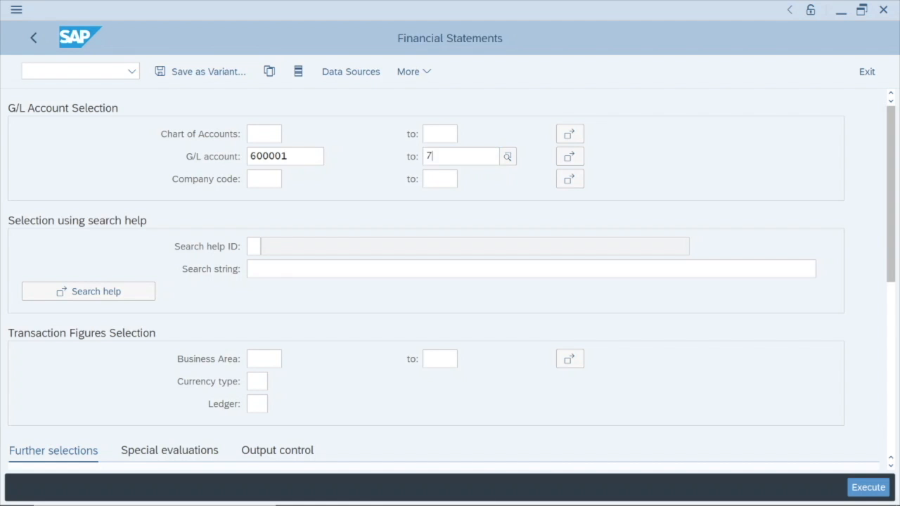
{"action": "type", "text": "80000"}
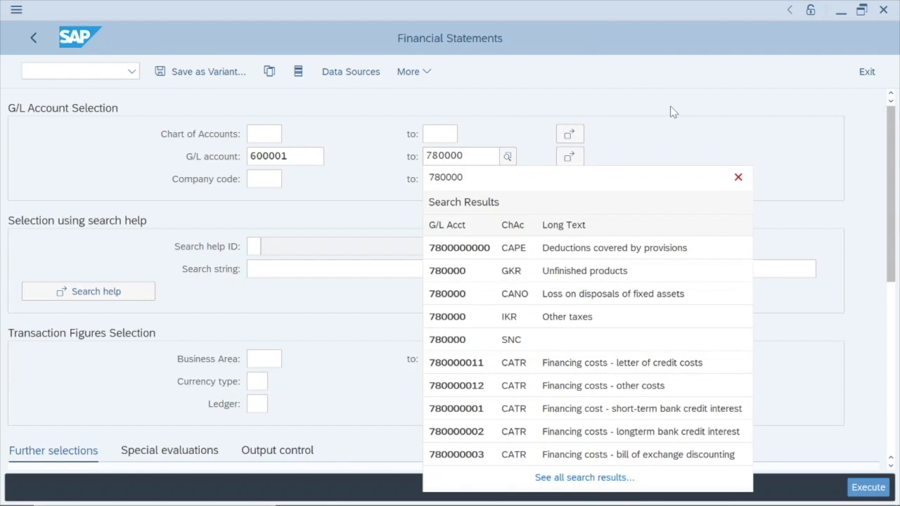
{"action": "key", "text": "Escape"}
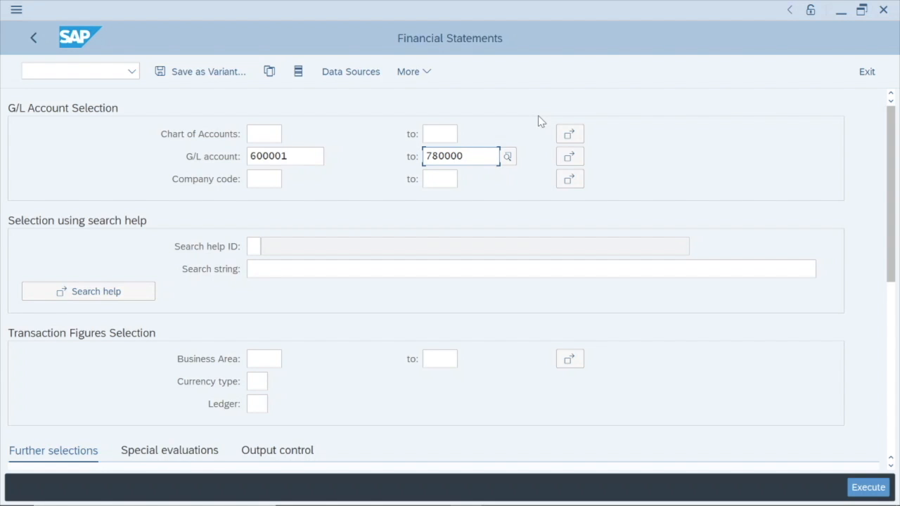
Set the company code of the financial statements selection to US00.
{"action": "left_click", "coordinate": [264, 179]}
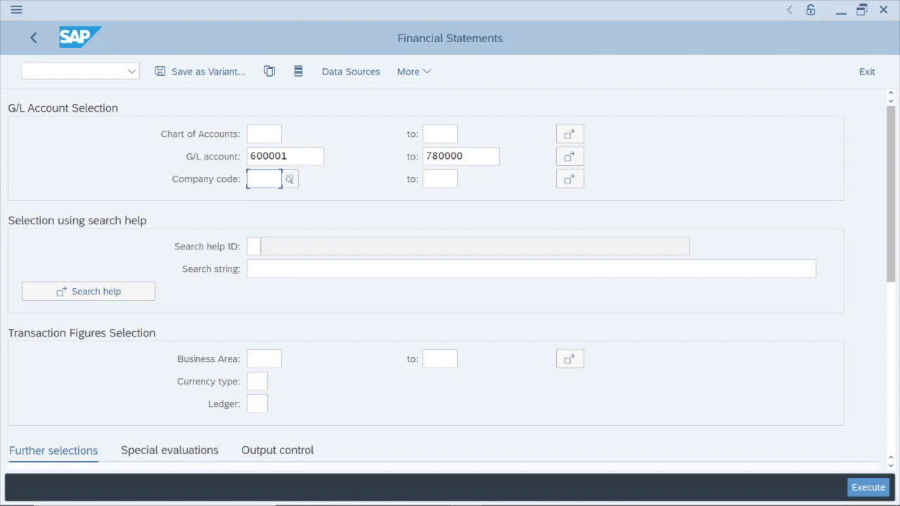
{"action": "type", "text": "US"}
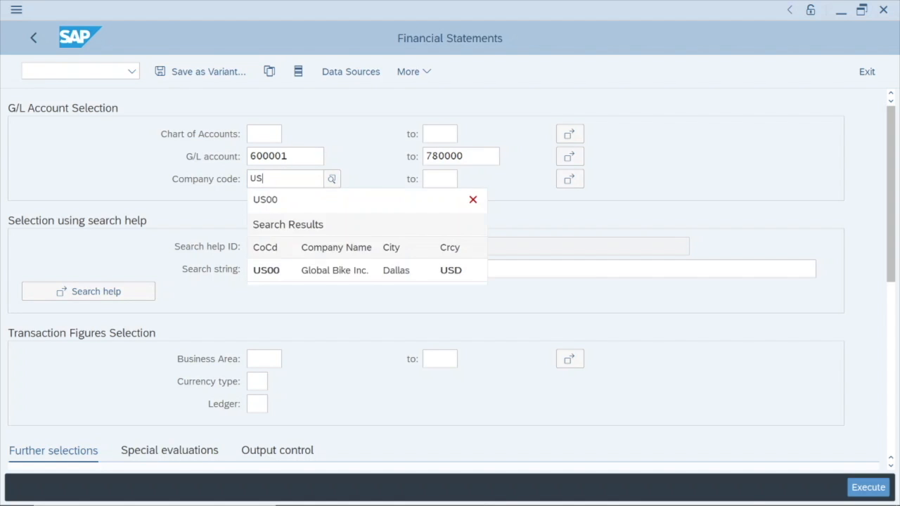
{"action": "type", "text": "00"}
{"action": "left_click", "coordinate": [203, 201]}
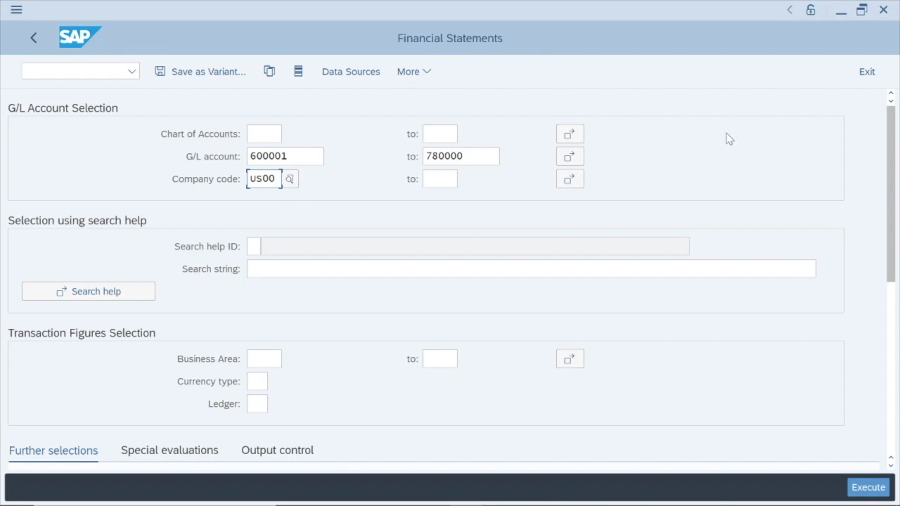
Set the financial statement version to GL00 and choose ALV grid control as the list output.
{"action": "left_click_drag", "start_coordinate": [889, 176], "coordinate": [885, 324]}
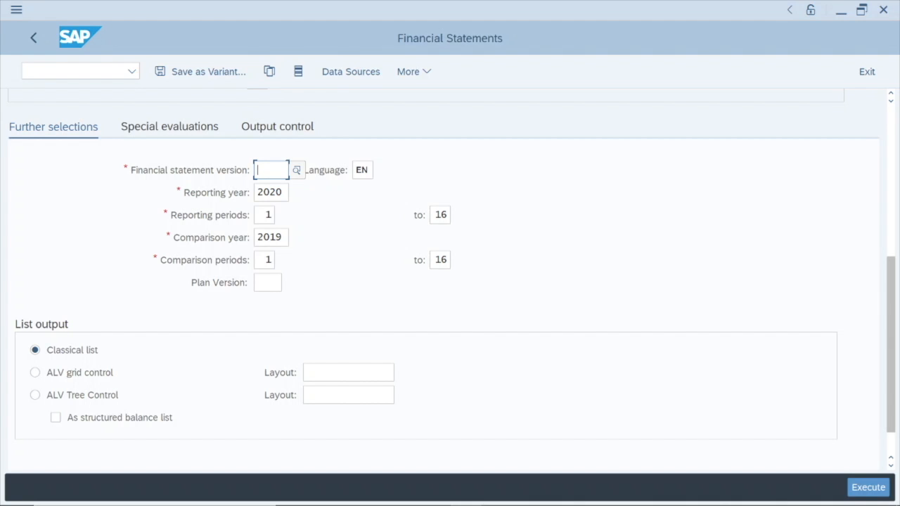
{"action": "type", "text": "GL00"}
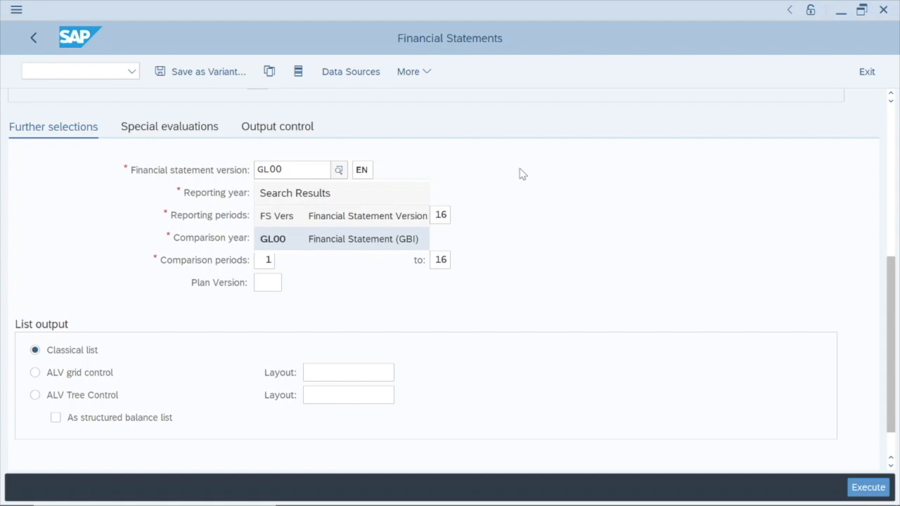
{"action": "key", "text": "Return"}
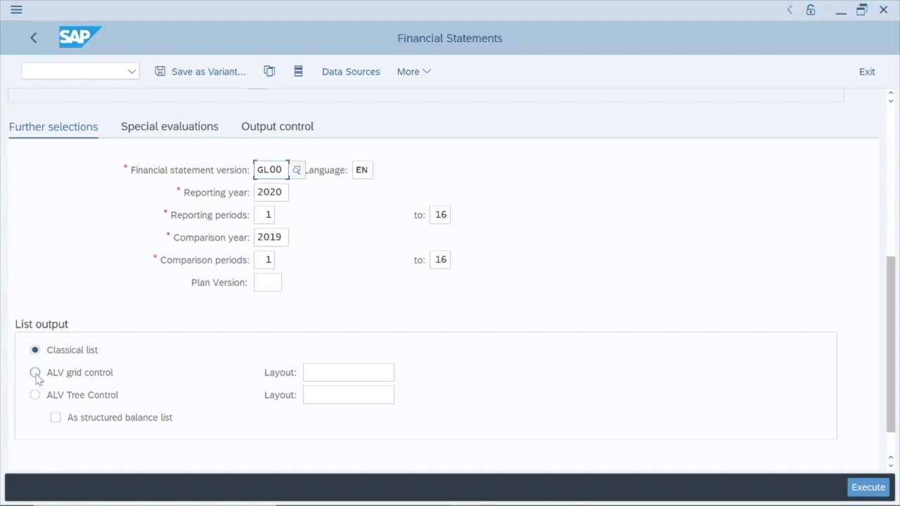
{"action": "left_click", "coordinate": [35, 374]}
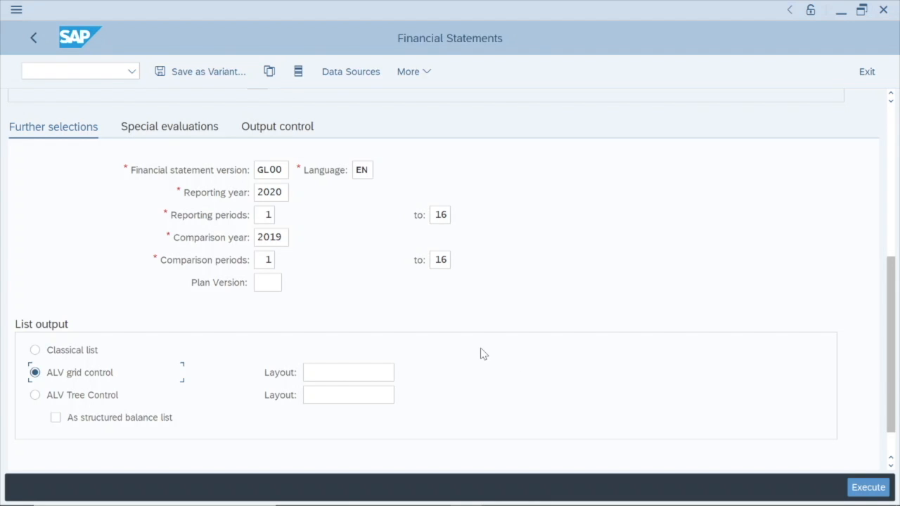
Recheck the selection criteria, run the Financial Statements report and continue past the displayed messages.
{"action": "left_click_drag", "start_coordinate": [890, 288], "coordinate": [891, 133]}
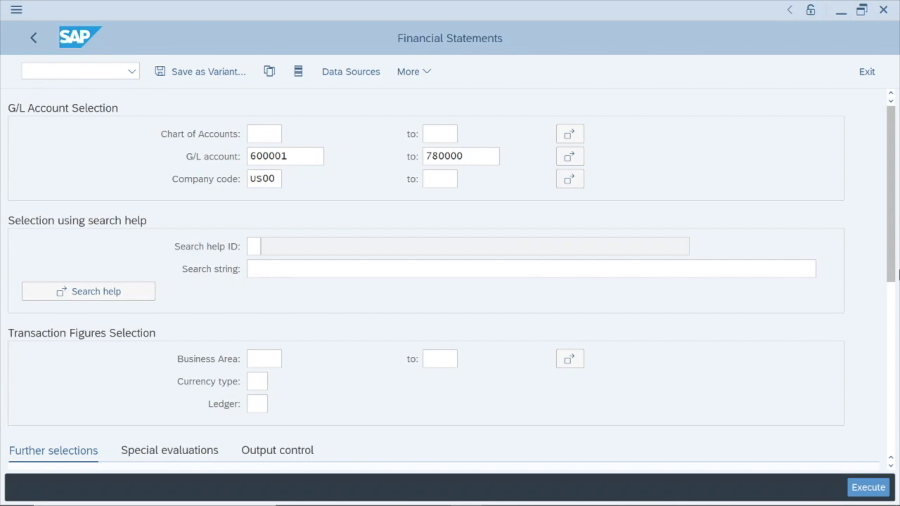
{"action": "left_click_drag", "start_coordinate": [892, 265], "coordinate": [889, 429]}
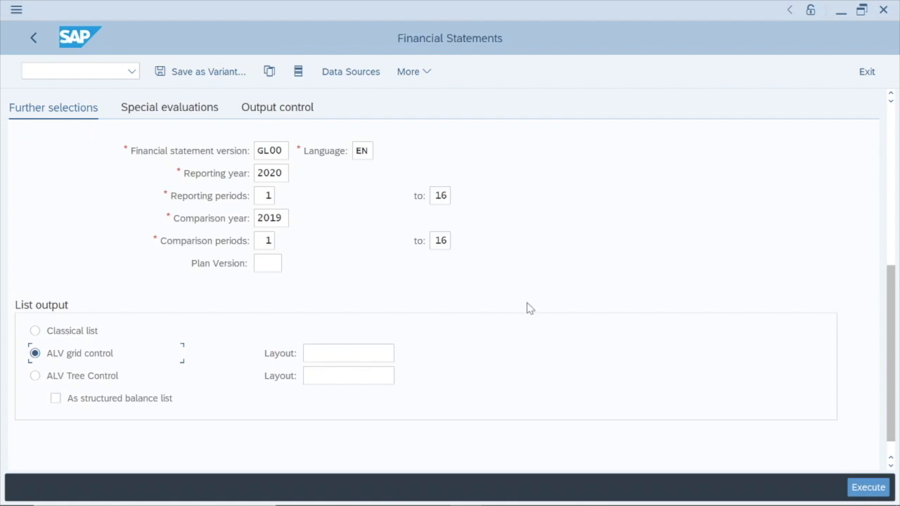
{"action": "left_click", "coordinate": [875, 498]}
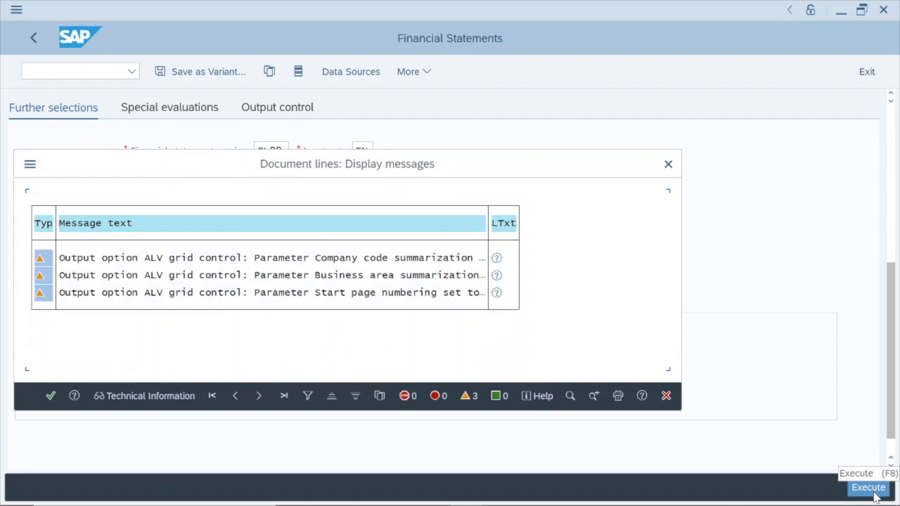
{"action": "left_click_drag", "start_coordinate": [511, 167], "coordinate": [598, 147]}
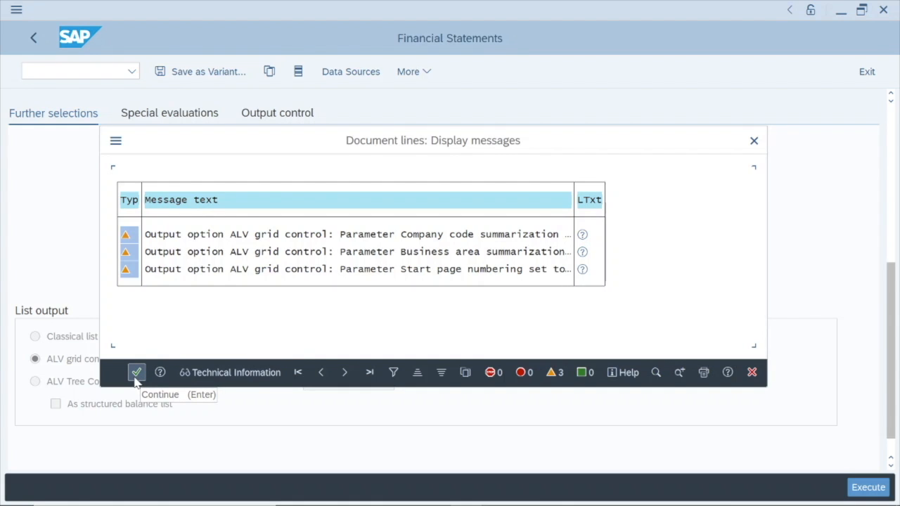
{"action": "left_click", "coordinate": [137, 374]}
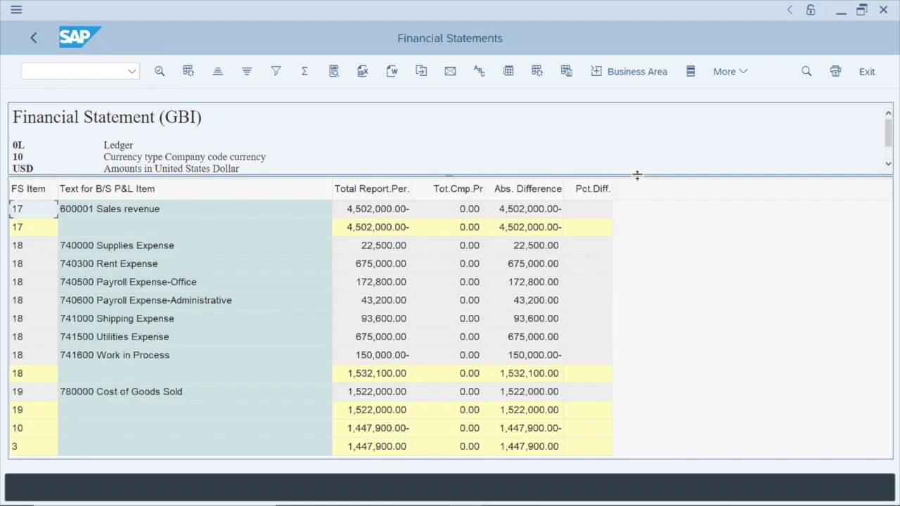
Examine the financial statement's full header and all its item lines and subtotals.
{"action": "left_click_drag", "start_coordinate": [637, 175], "coordinate": [640, 241]}
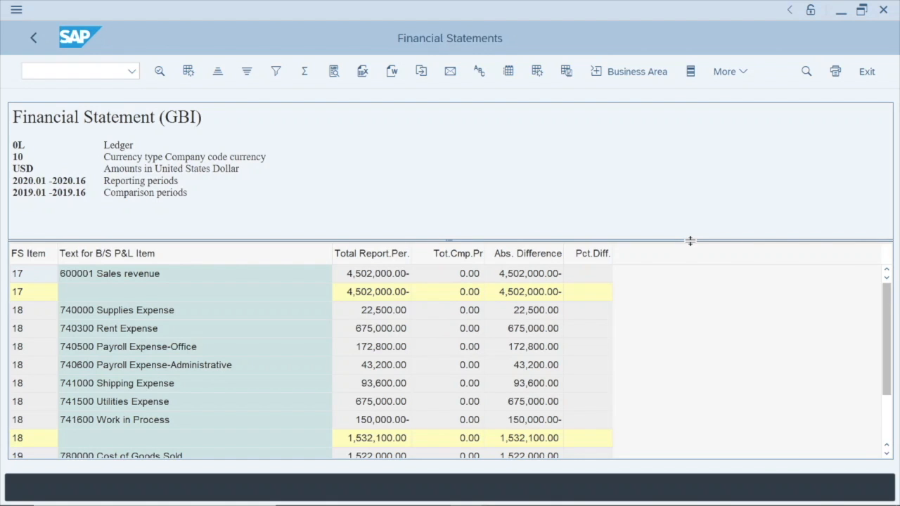
{"action": "left_click_drag", "start_coordinate": [691, 241], "coordinate": [690, 208]}
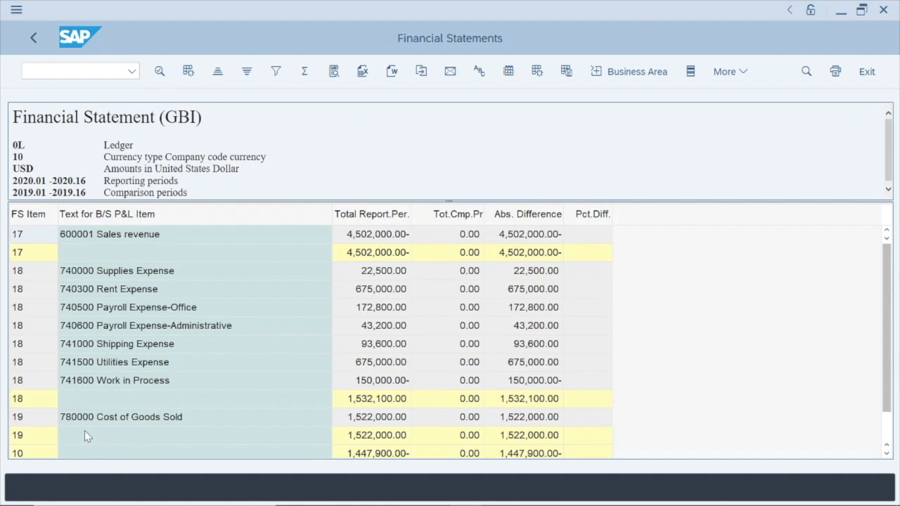
{"action": "left_click_drag", "start_coordinate": [887, 386], "coordinate": [881, 407]}
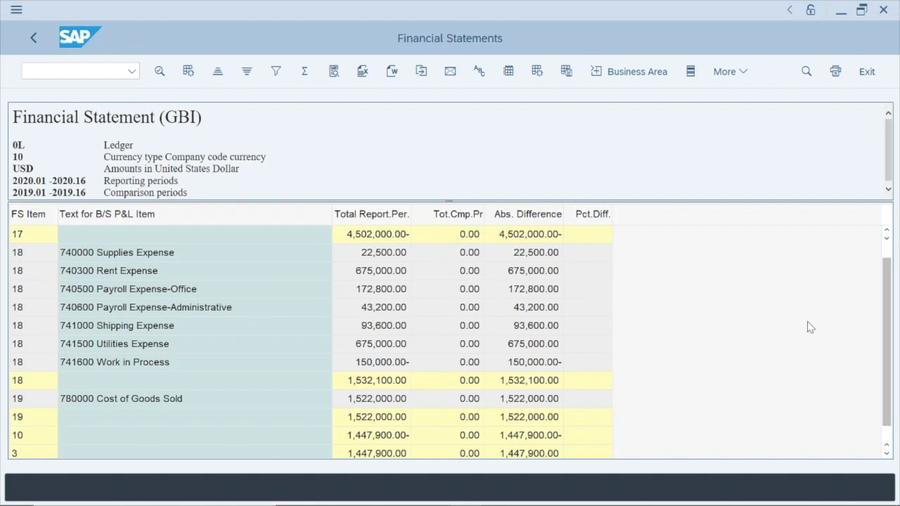
{"action": "left_click_drag", "start_coordinate": [888, 365], "coordinate": [892, 348]}
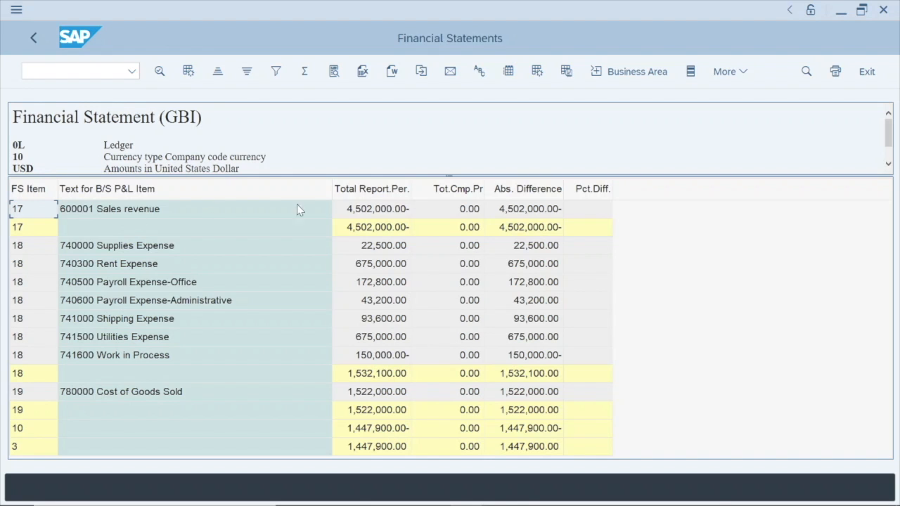
{"action": "left_click", "coordinate": [735, 73]}
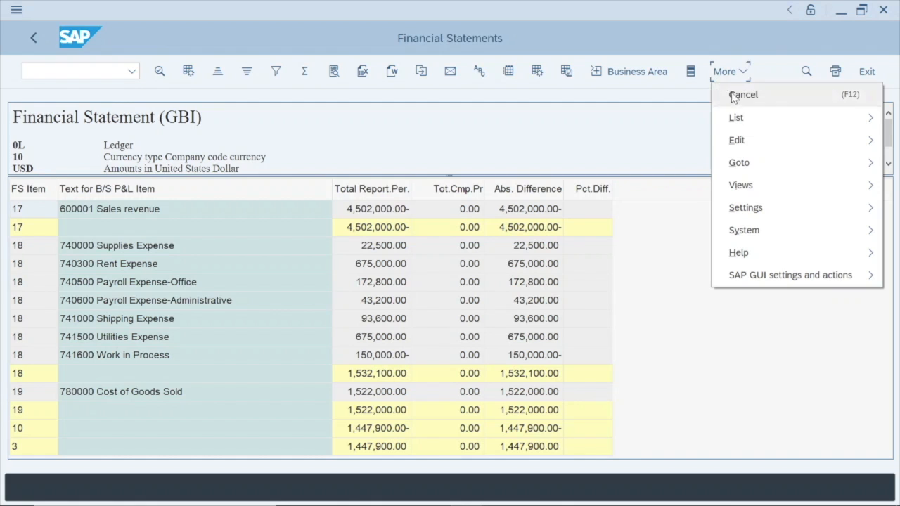
{"action": "mouse_move", "coordinate": [771, 234]}
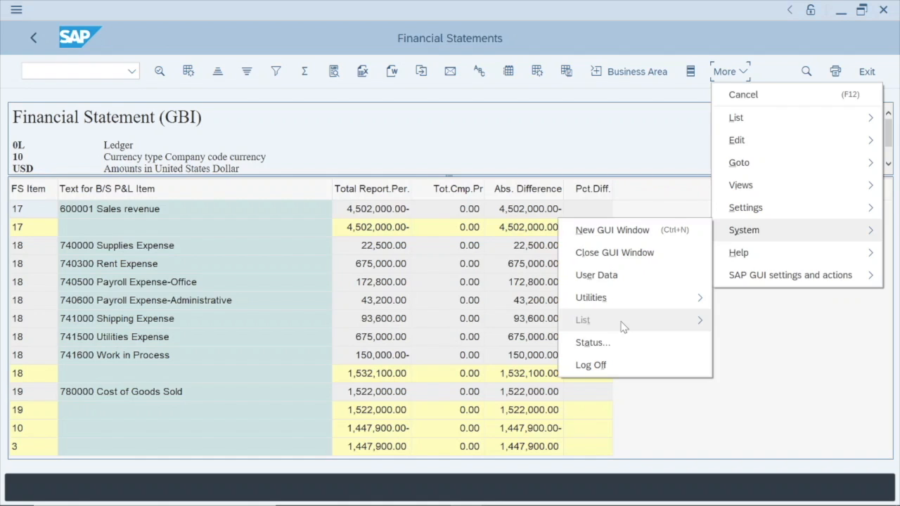
{"action": "left_click", "coordinate": [609, 151]}
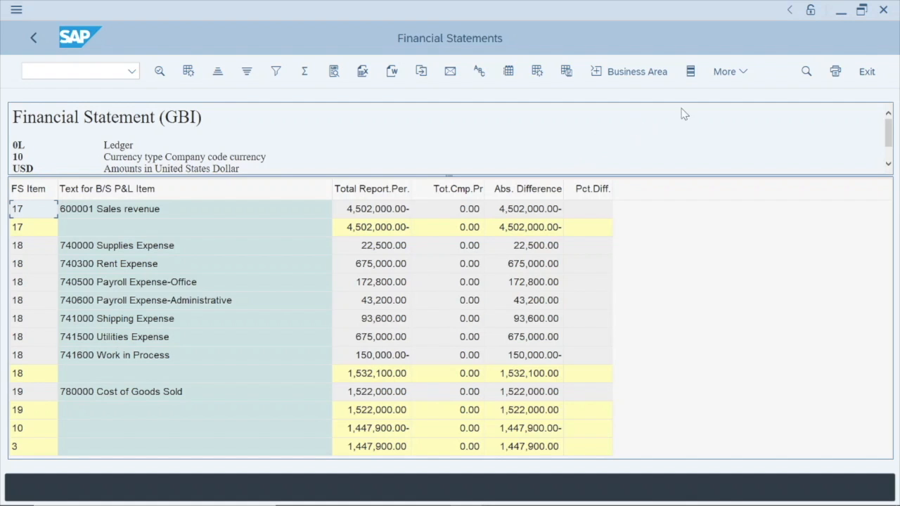
Start a new document for sending the financial statement list to a mail recipient.
{"action": "left_click", "coordinate": [738, 73]}
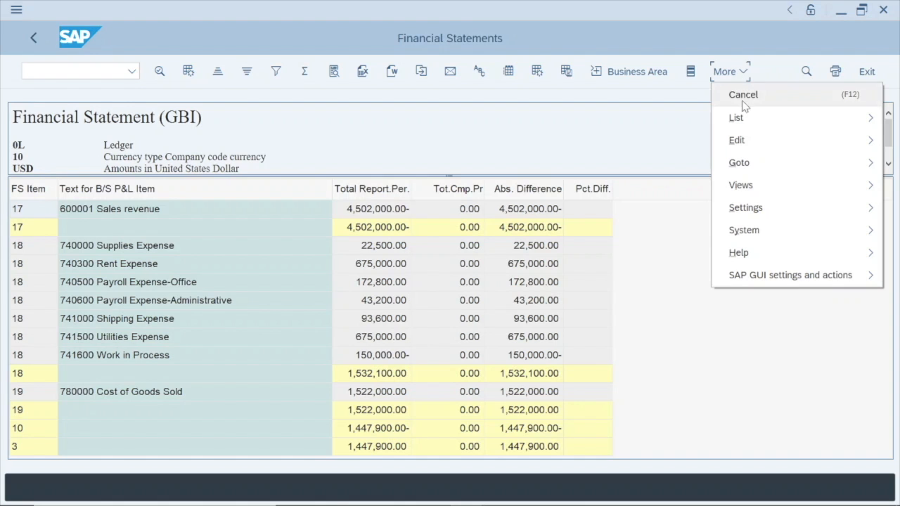
{"action": "mouse_move", "coordinate": [746, 123]}
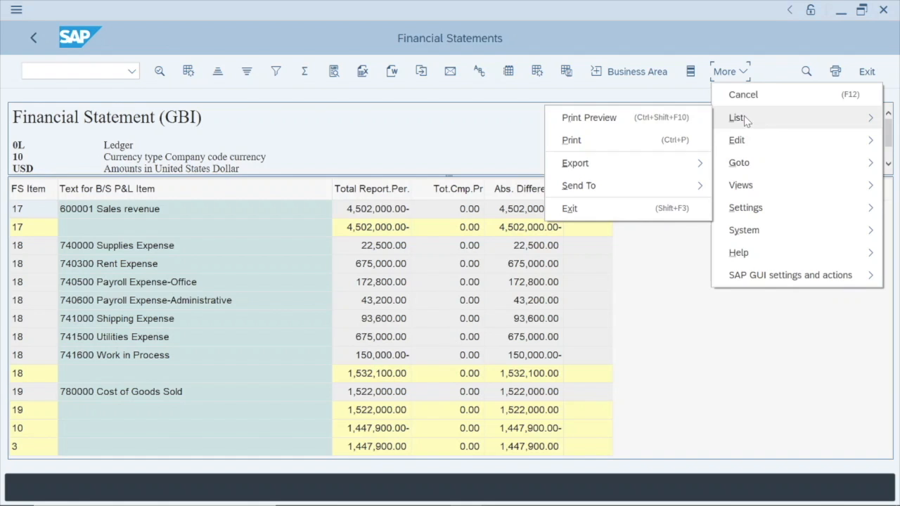
{"action": "mouse_move", "coordinate": [629, 191]}
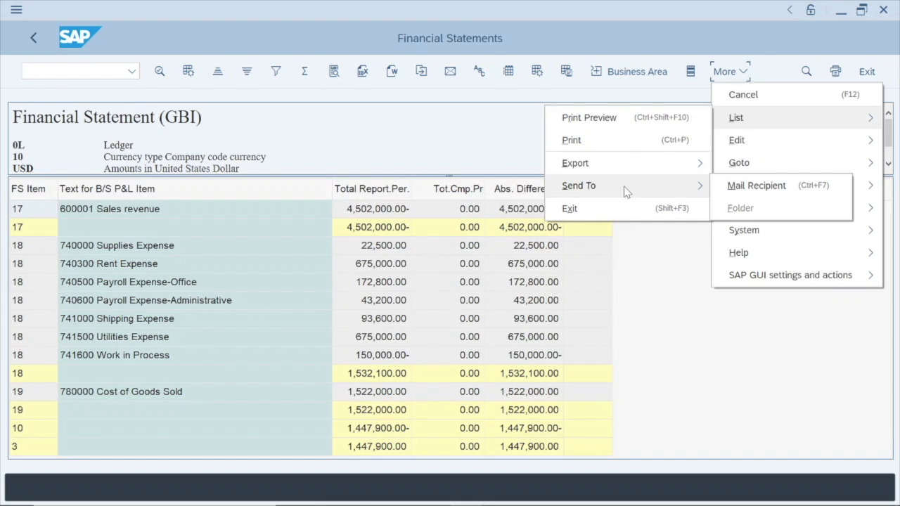
{"action": "left_click", "coordinate": [758, 187]}
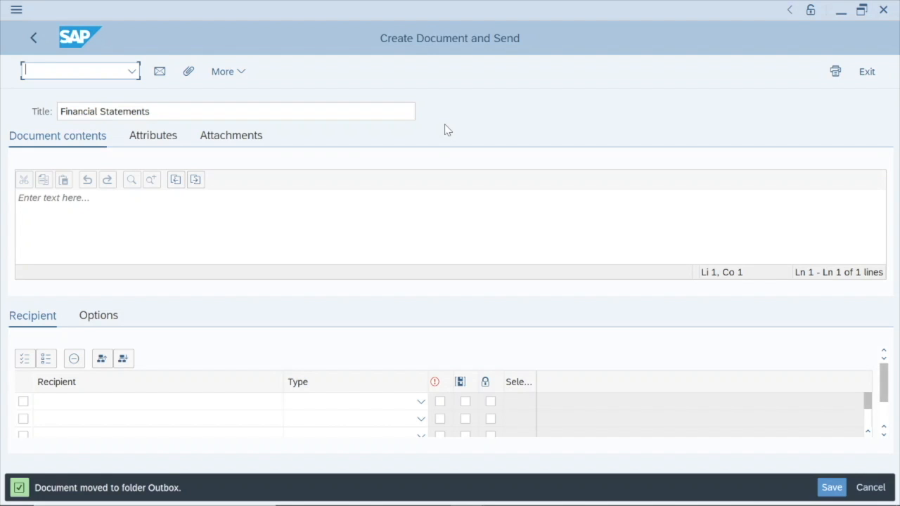
Open the attached Financial Statements list, examine its header and item lines, and return to the document.
{"action": "left_click", "coordinate": [248, 138]}
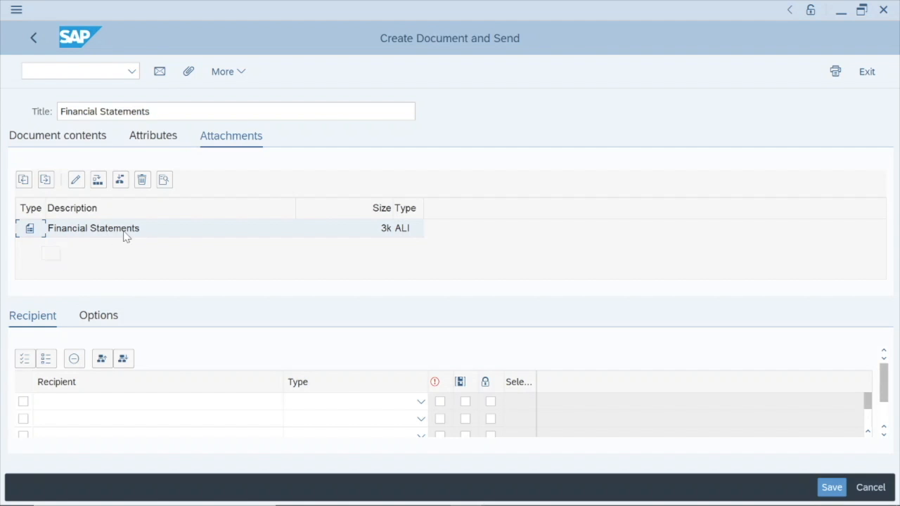
{"action": "double_click", "coordinate": [154, 234]}
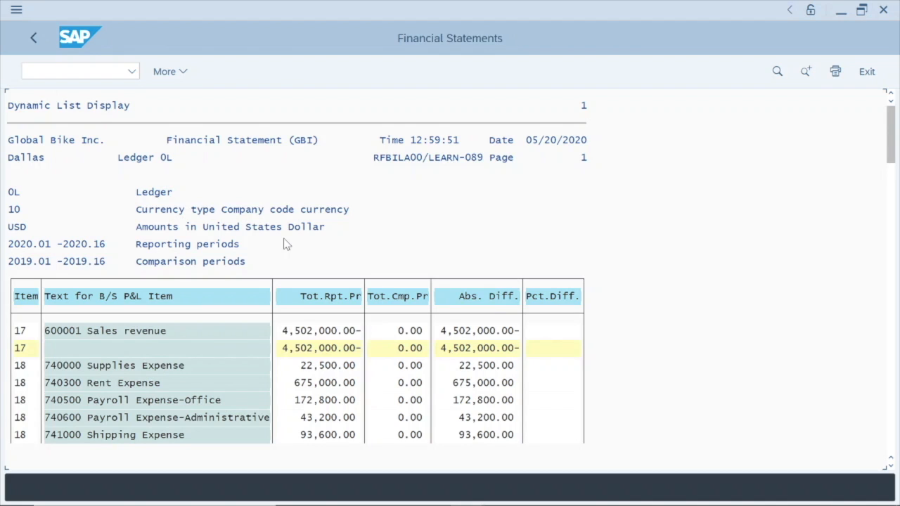
{"action": "scroll", "coordinate": [286, 243], "scroll_direction": "down", "scroll_amount": 3}
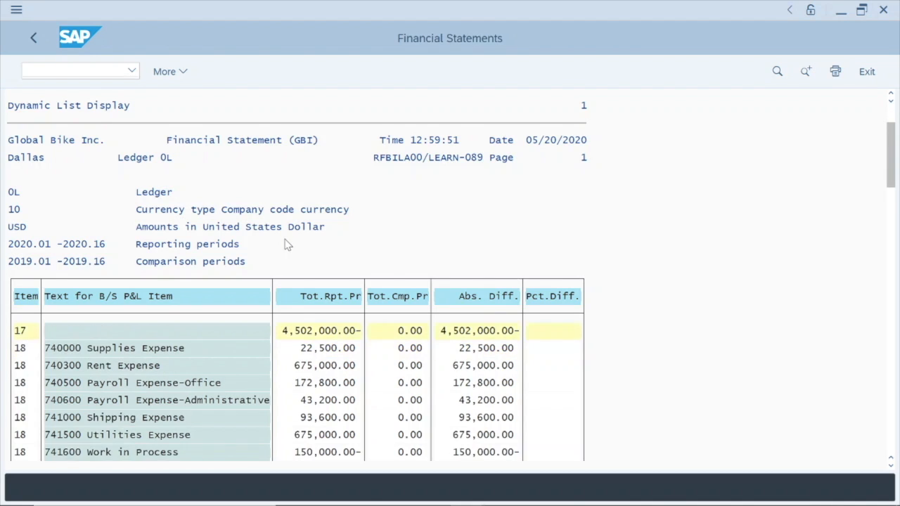
{"action": "scroll", "coordinate": [194, 422], "scroll_direction": "down", "scroll_amount": 2}
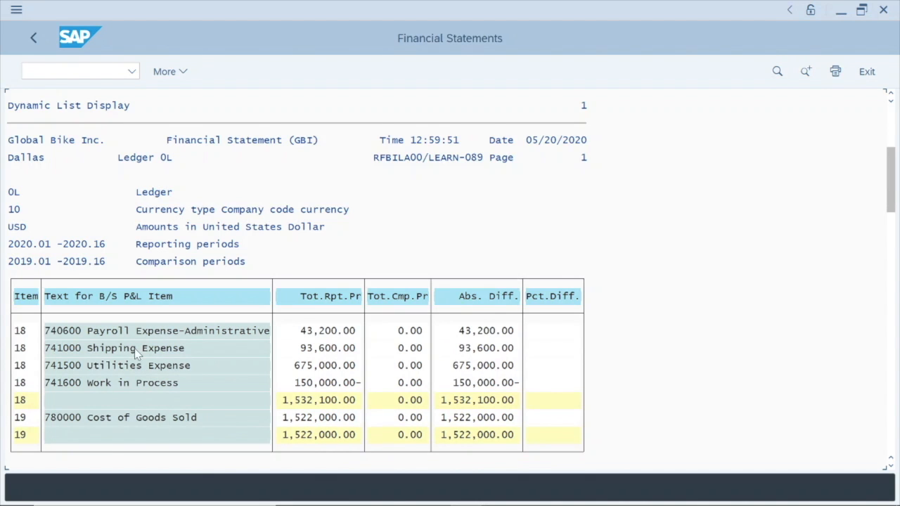
{"action": "scroll", "coordinate": [115, 421], "scroll_direction": "up", "scroll_amount": 3}
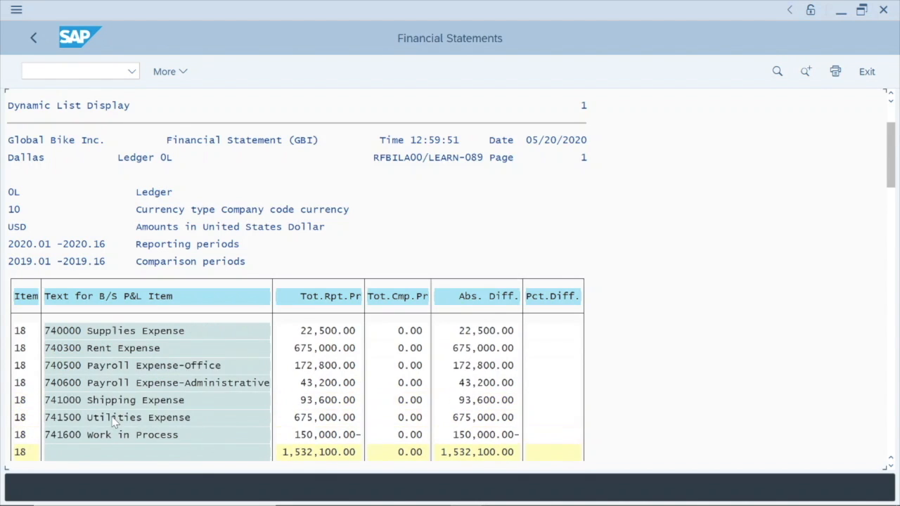
{"action": "scroll", "coordinate": [115, 421], "scroll_direction": "up", "scroll_amount": 2}
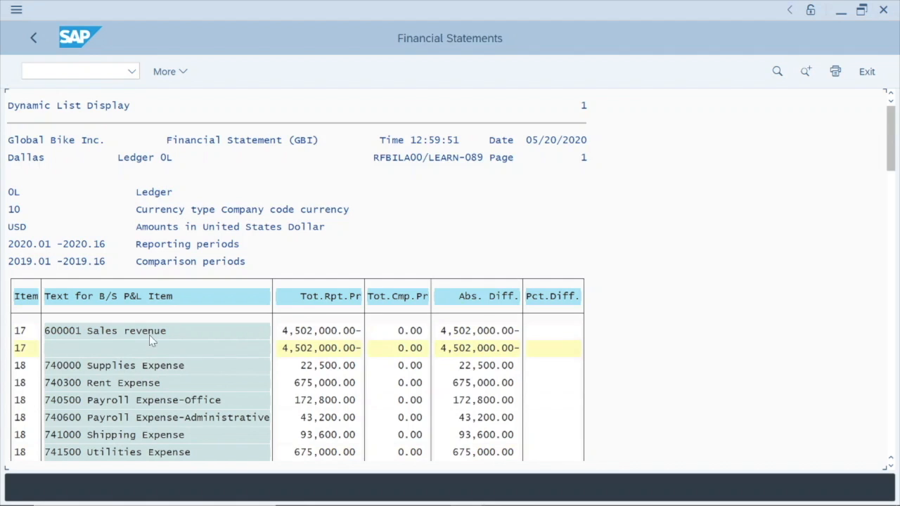
{"action": "scroll", "coordinate": [206, 383], "scroll_direction": "down", "scroll_amount": 4}
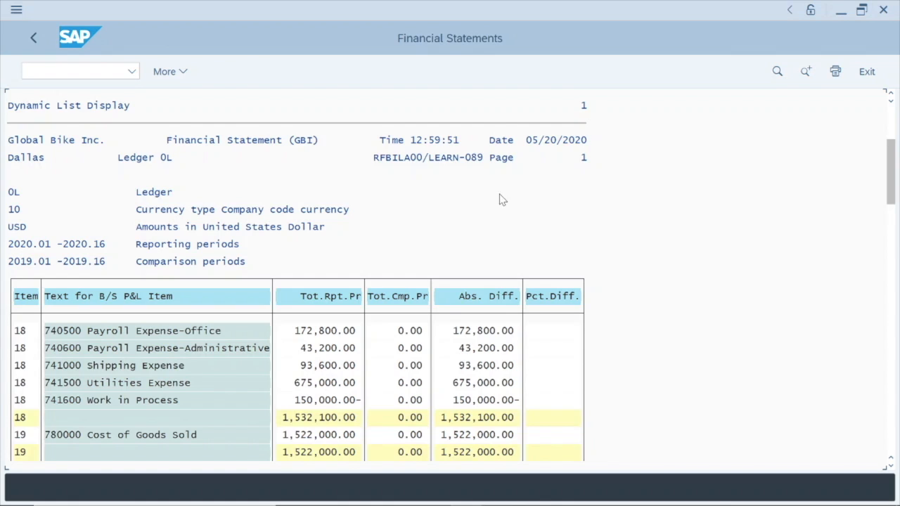
{"action": "left_click", "coordinate": [33, 38]}
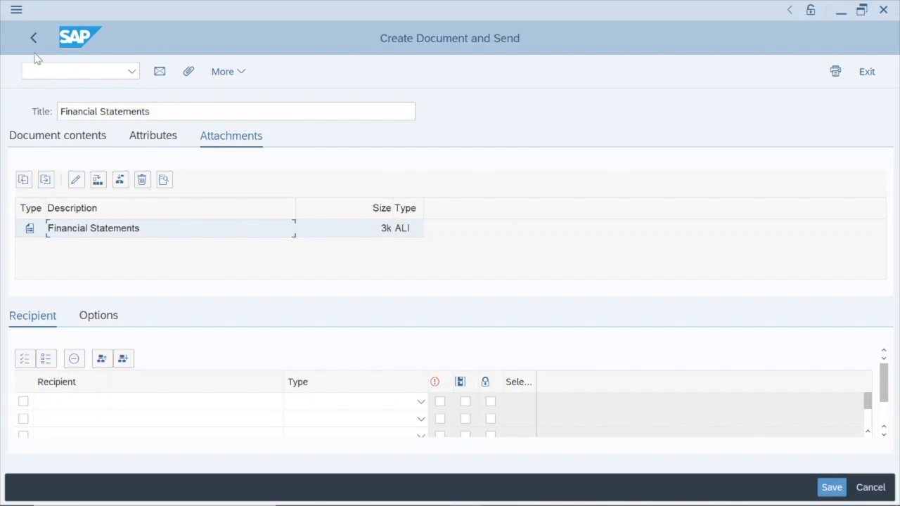
Enter the recipient's full name, title the document "Income Statement (Attached)" and write a signed note saying "Please find attached the Income Statement.".
{"action": "left_click", "coordinate": [45, 137]}
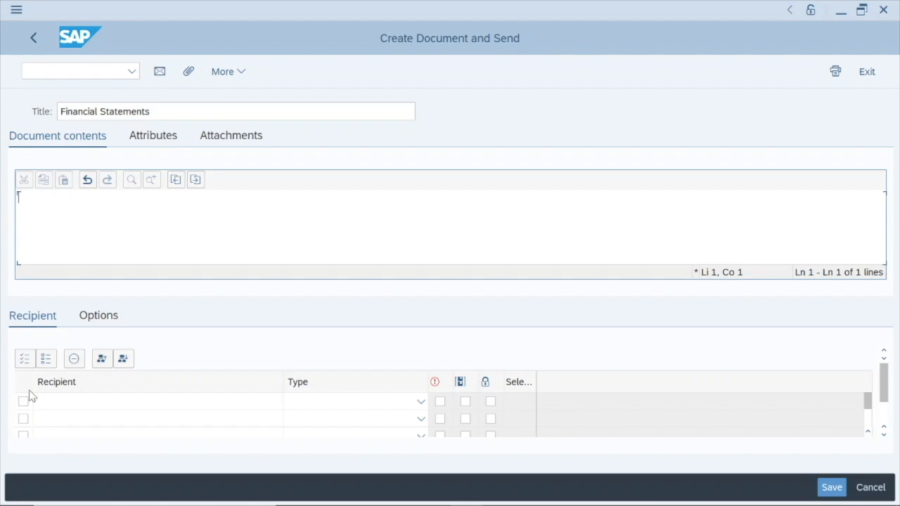
{"action": "left_click", "coordinate": [100, 408]}
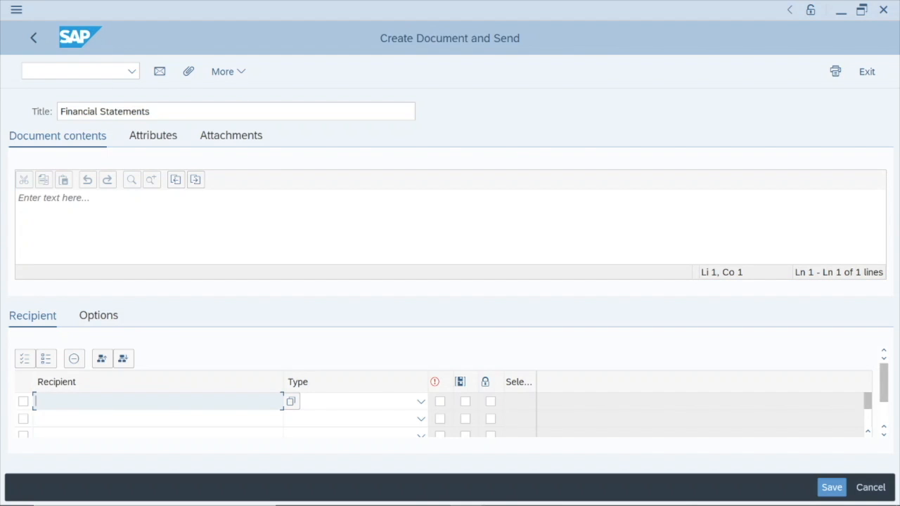
{"action": "type", "text": "Art"}
{"action": "left_click", "coordinate": [101, 409]}
{"action": "type", "text": "Vandelay"}
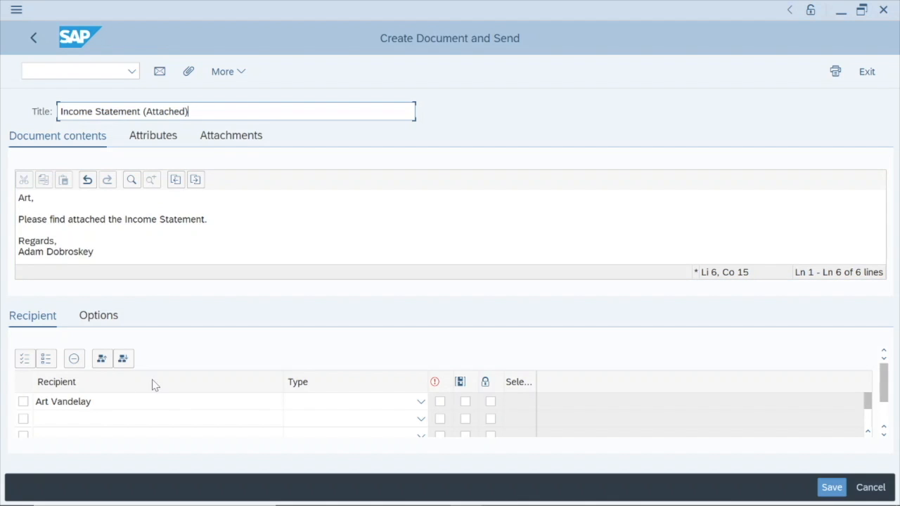
Recheck the attachment, send the document and exit Financial Statements to SAP Easy Access.
{"action": "left_click", "coordinate": [220, 140]}
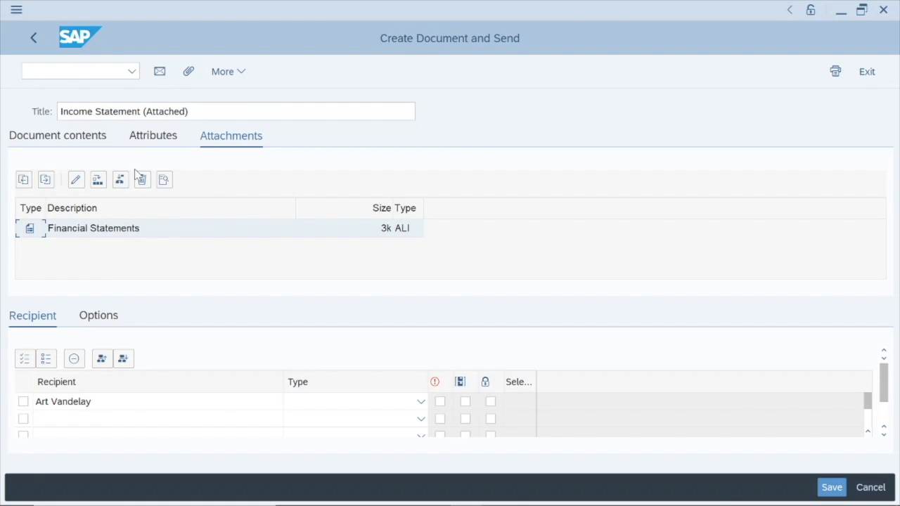
{"action": "left_click", "coordinate": [160, 73]}
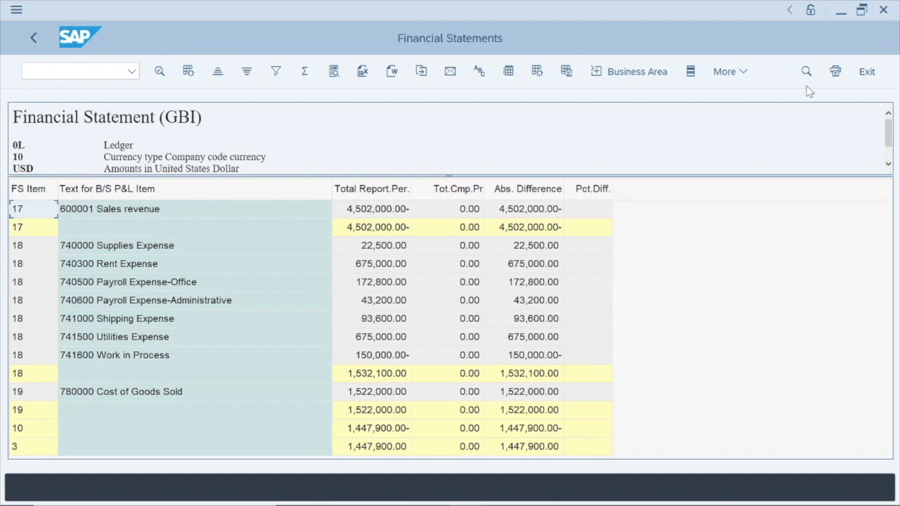
{"action": "left_click", "coordinate": [868, 73]}
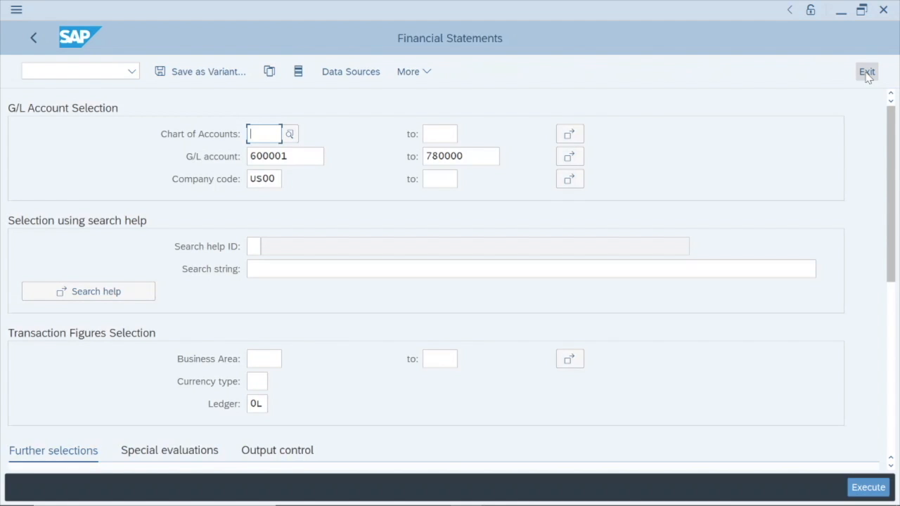
{"action": "left_click", "coordinate": [868, 74]}
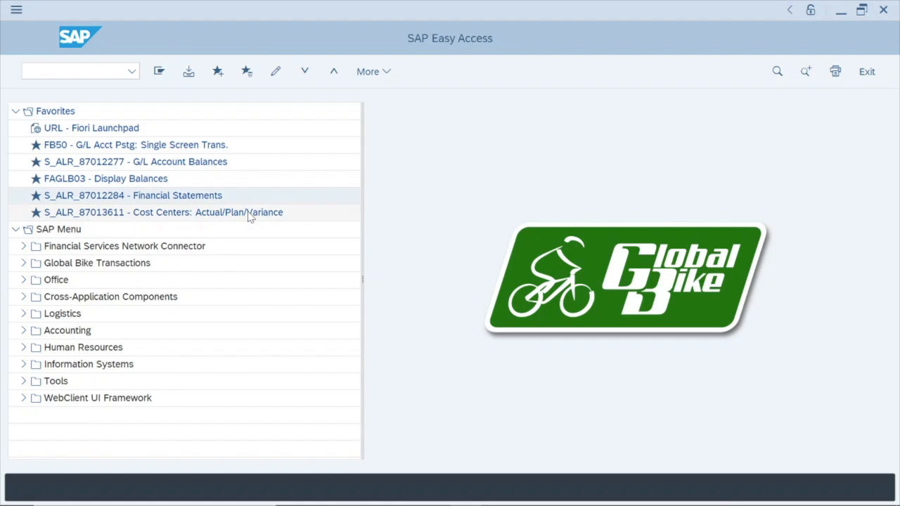
Open the Cost Centers: Actual/Plan/Variance report and set its controlling area to NA00 (GBI North America).
{"action": "double_click", "coordinate": [171, 213]}
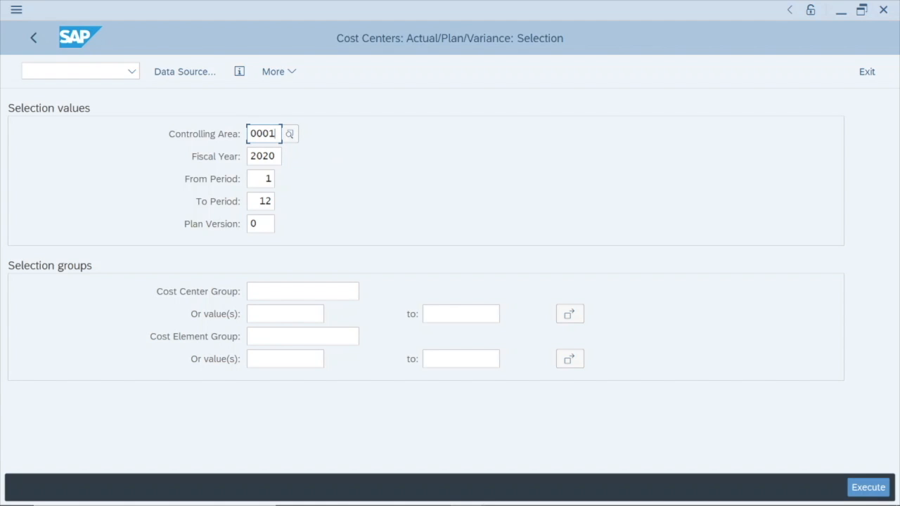
{"action": "key", "text": "BackSpace"}
{"action": "key", "text": "BackSpace"}
{"action": "key", "text": "BackSpace"}
{"action": "key", "text": "BackSpace"}
{"action": "left_click", "coordinate": [290, 139]}
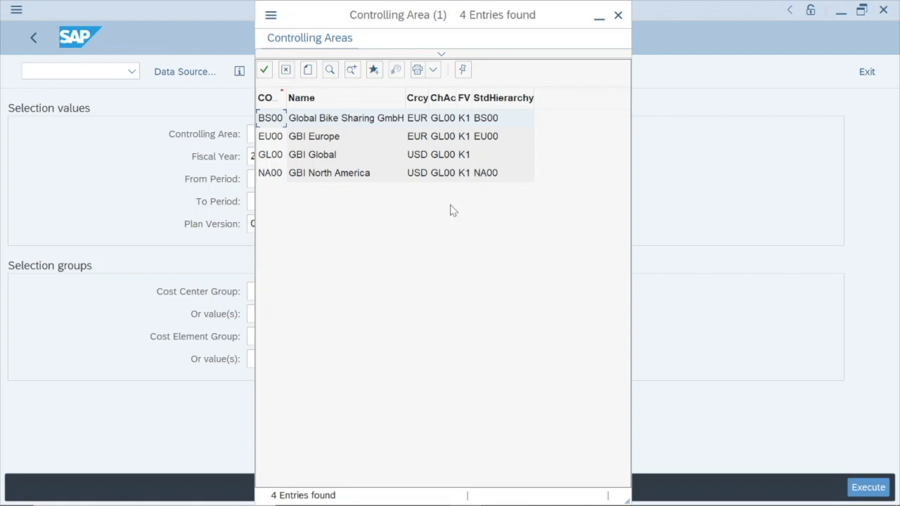
{"action": "double_click", "coordinate": [328, 177]}
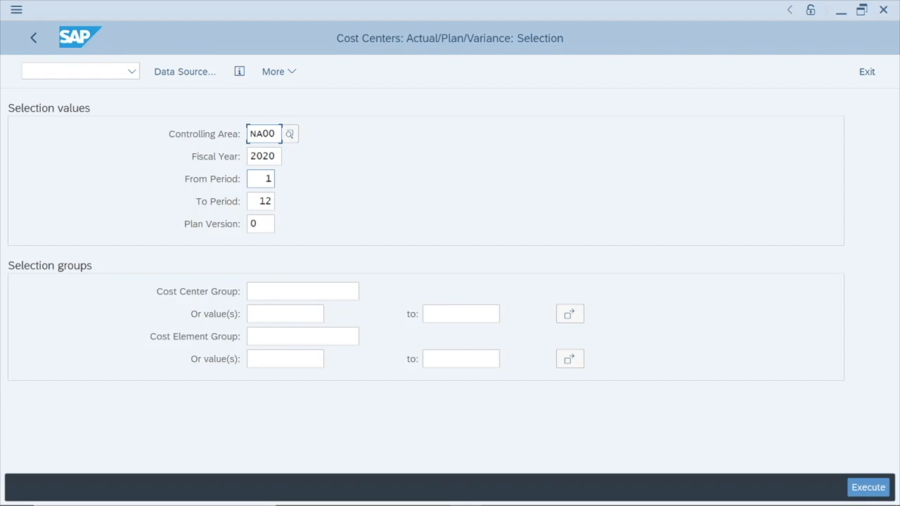
Restrict the cost elements to values 740000 through 780000 and run the cost center report.
{"action": "left_click", "coordinate": [261, 179]}
{"action": "left_click", "coordinate": [265, 202]}
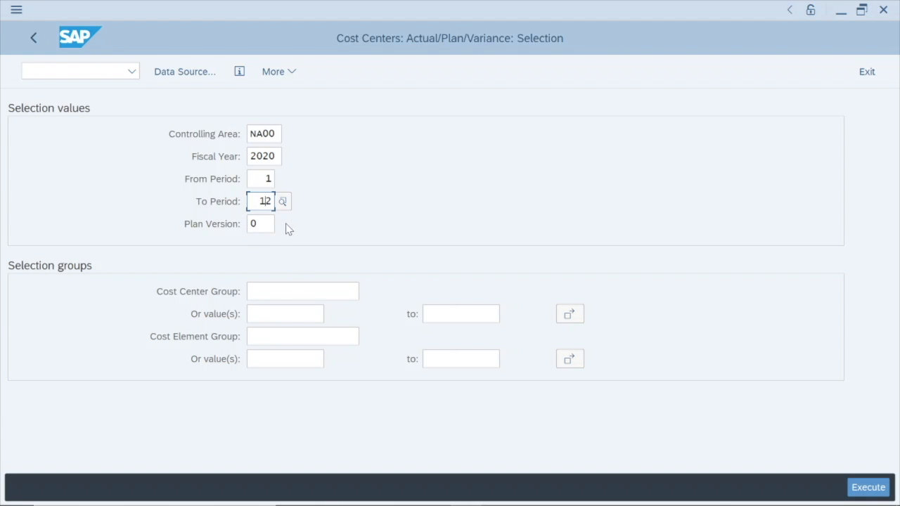
{"action": "left_click", "coordinate": [266, 223]}
{"action": "left_click", "coordinate": [285, 359]}
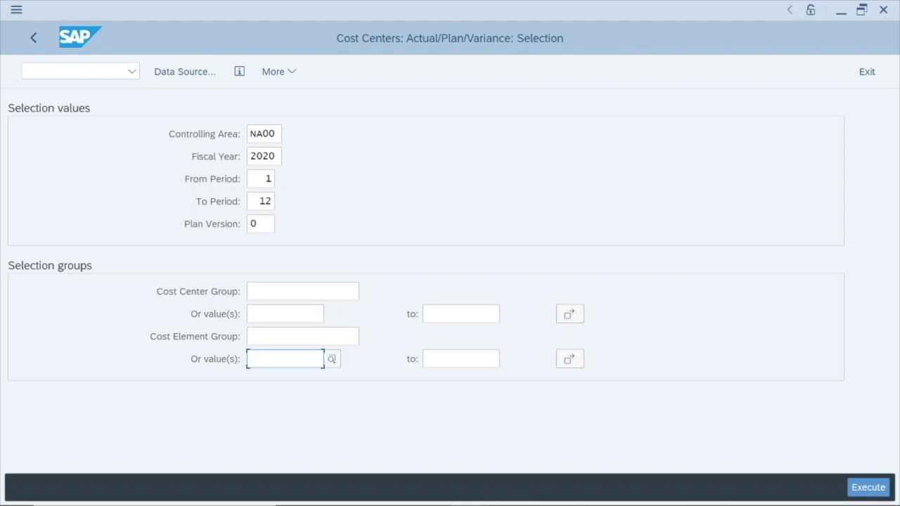
{"action": "type", "text": "740000"}
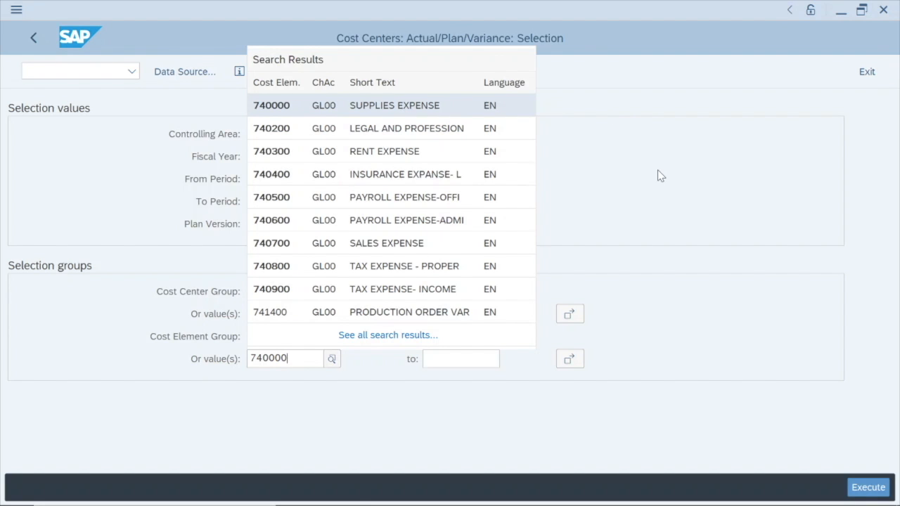
{"action": "left_click", "coordinate": [670, 237]}
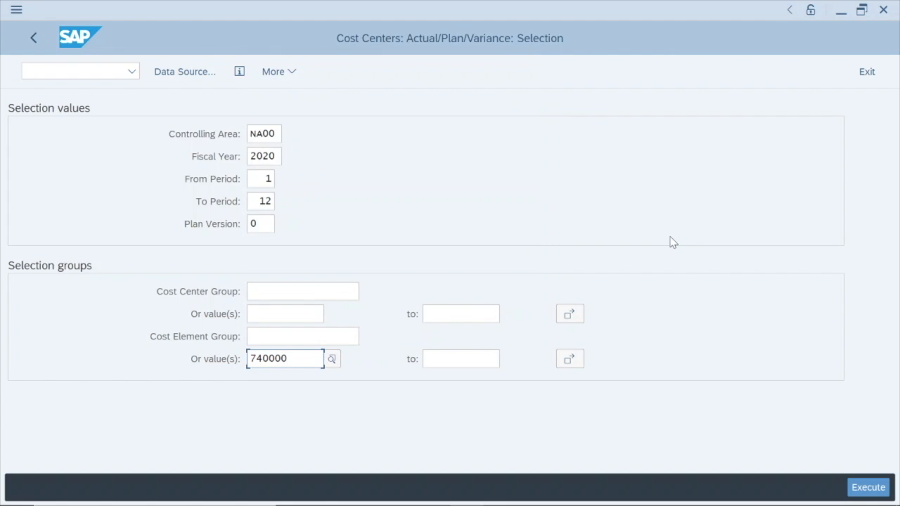
{"action": "left_click", "coordinate": [461, 360]}
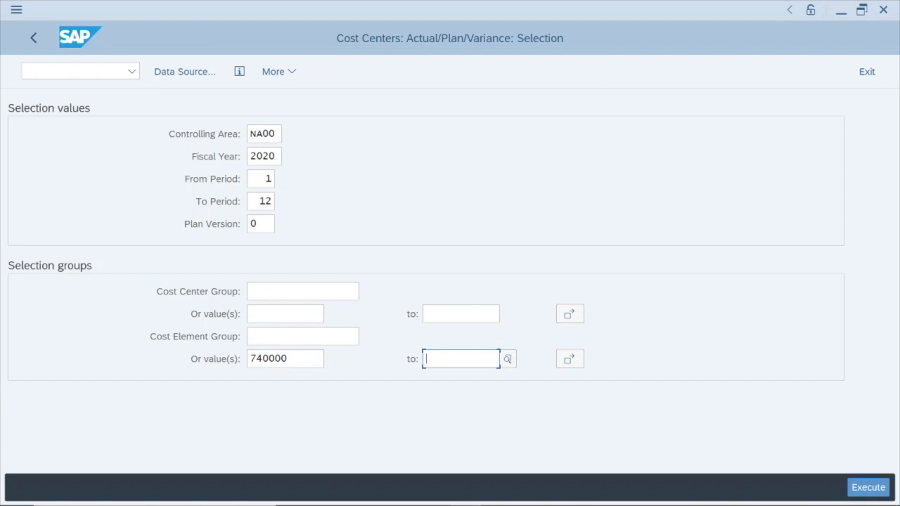
{"action": "type", "text": "780"}
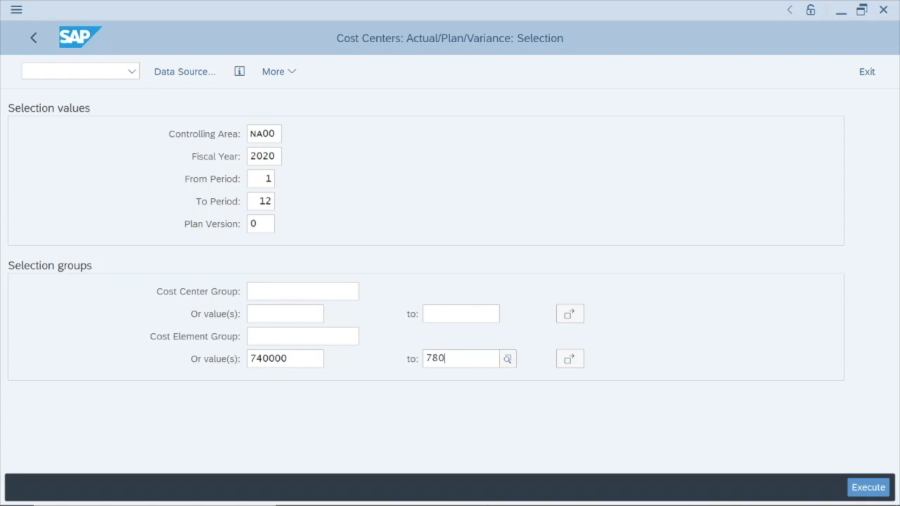
{"action": "type", "text": "000"}
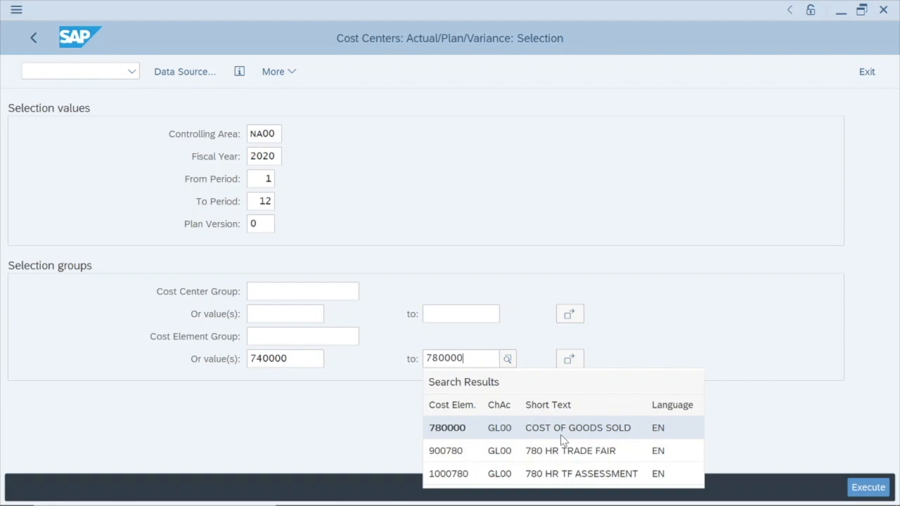
{"action": "left_click", "coordinate": [697, 330]}
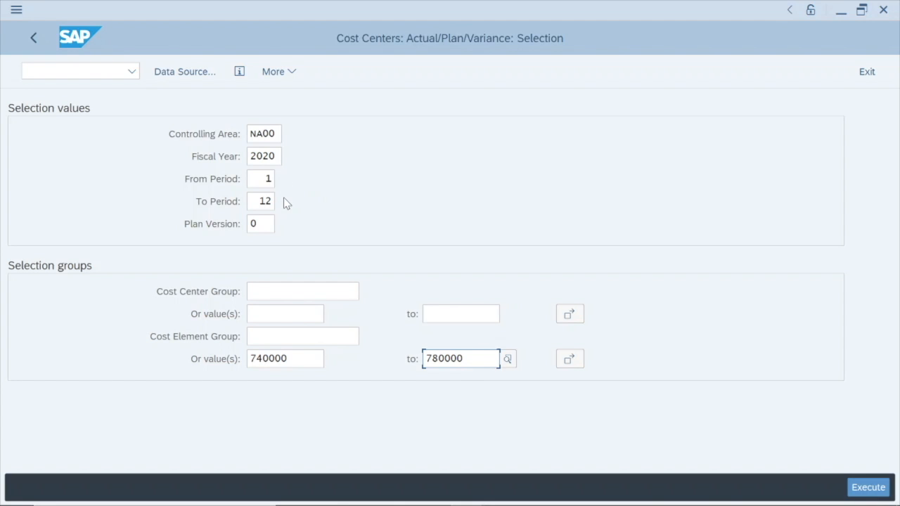
{"action": "left_click", "coordinate": [262, 225]}
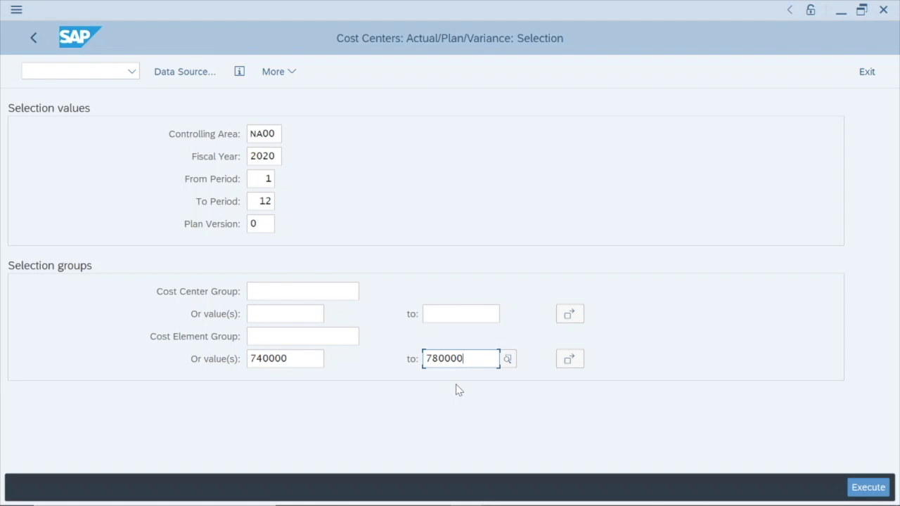
{"action": "left_click", "coordinate": [867, 494]}
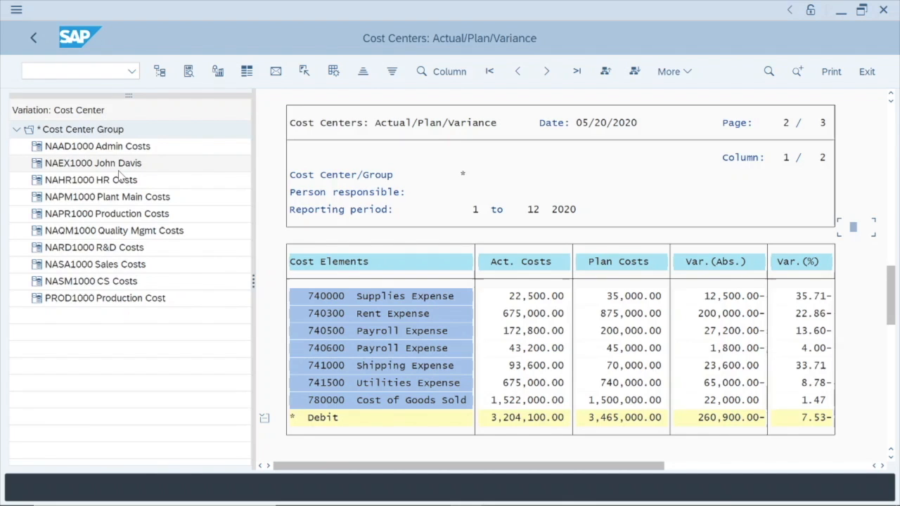
Examine the actual, plan and variance figures for cost center NAEX1000, and for the whole cost center group.
{"action": "left_click", "coordinate": [39, 164]}
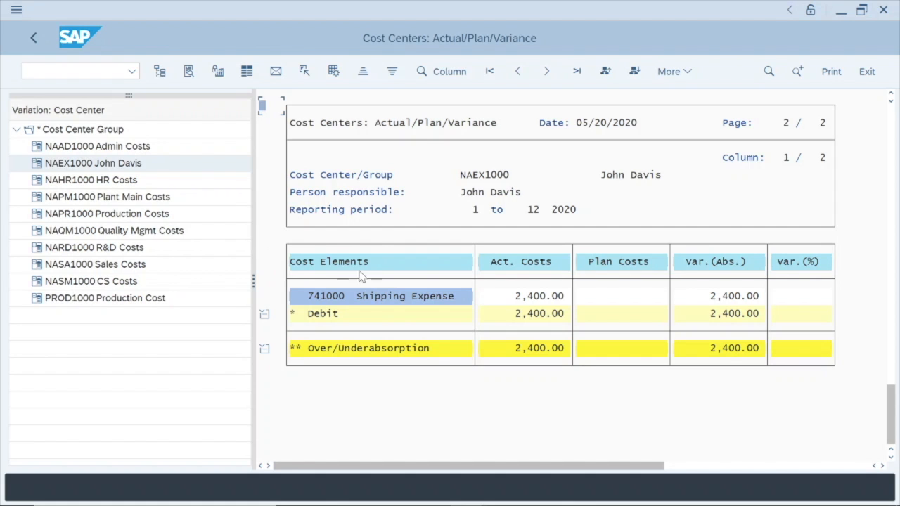
{"action": "left_click", "coordinate": [34, 132]}
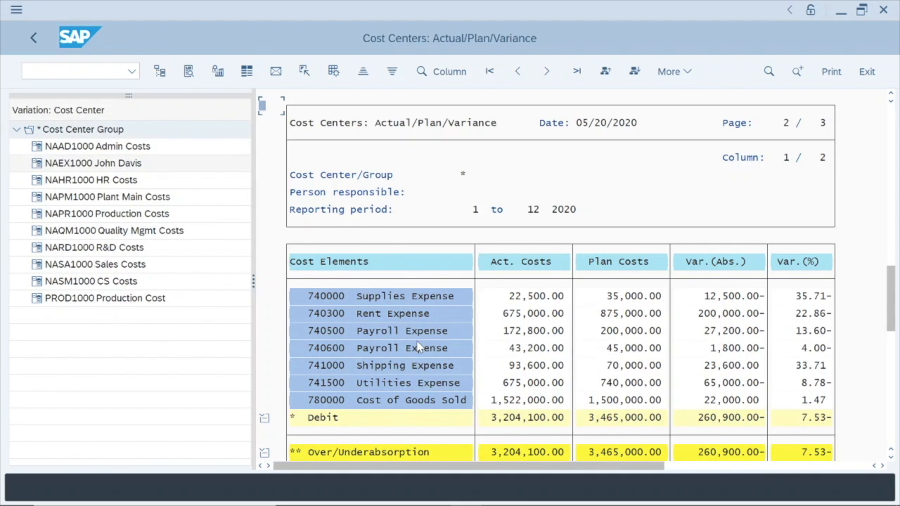
{"action": "scroll", "coordinate": [379, 343], "scroll_direction": "up", "scroll_amount": 2}
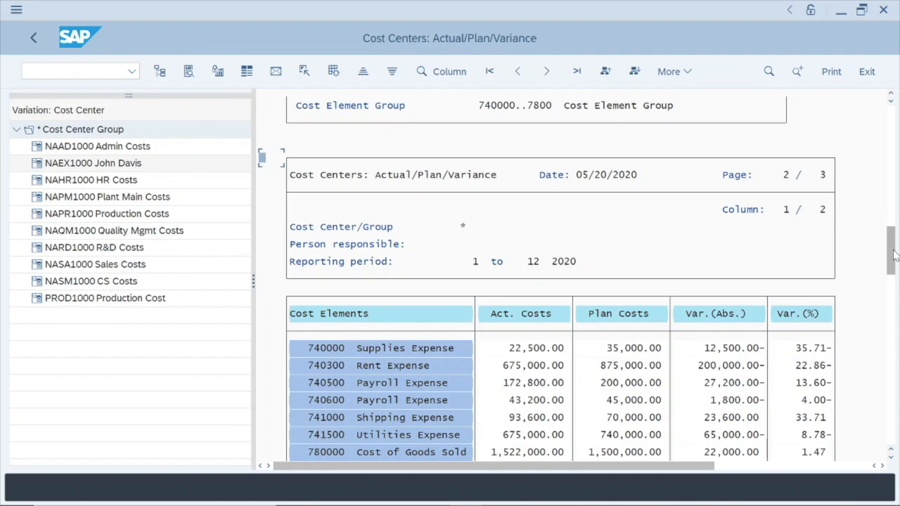
{"action": "scroll", "coordinate": [895, 276], "scroll_direction": "down", "scroll_amount": 1}
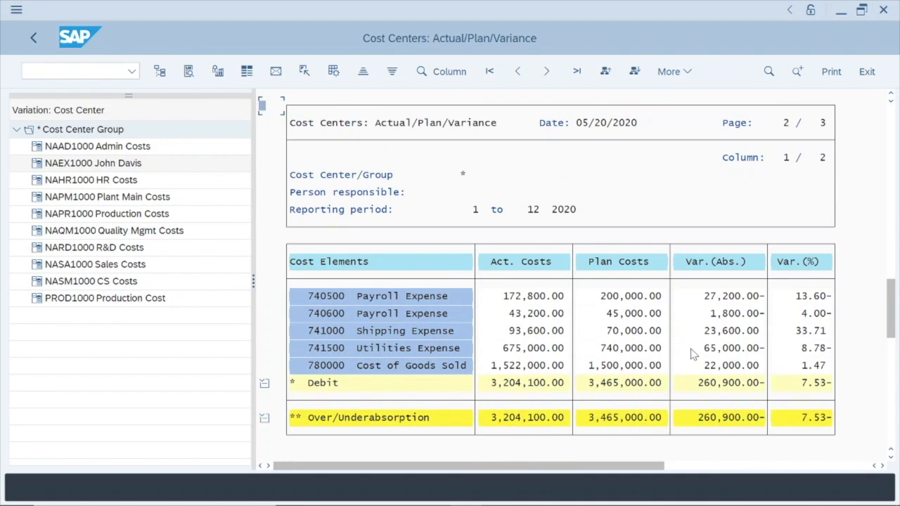
{"action": "scroll", "coordinate": [645, 360], "scroll_direction": "up", "scroll_amount": 1}
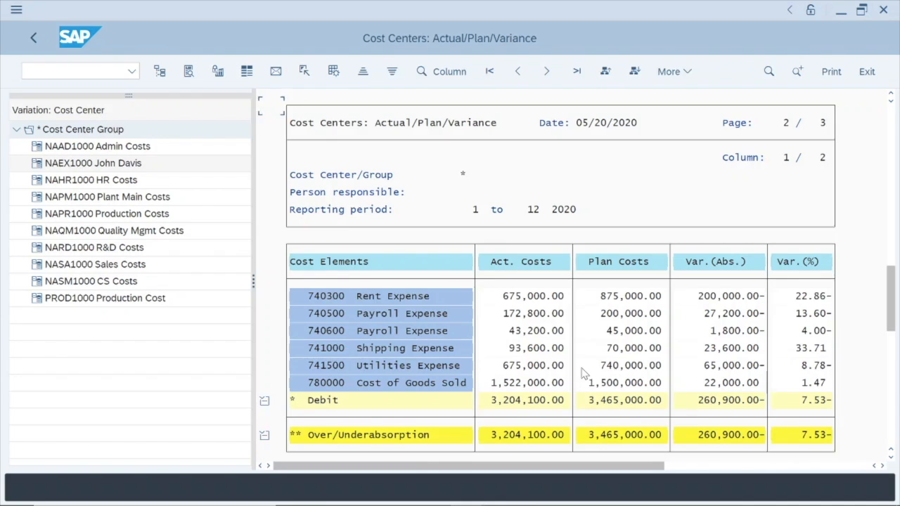
{"action": "scroll", "coordinate": [583, 374], "scroll_direction": "up", "scroll_amount": 2}
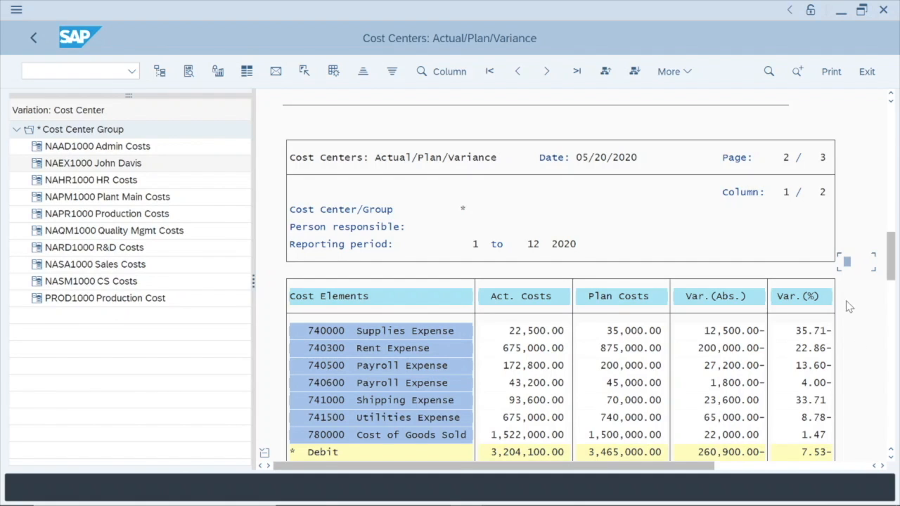
Start a new document for sending from the cost center report for the whole group.
{"action": "left_click", "coordinate": [692, 71]}
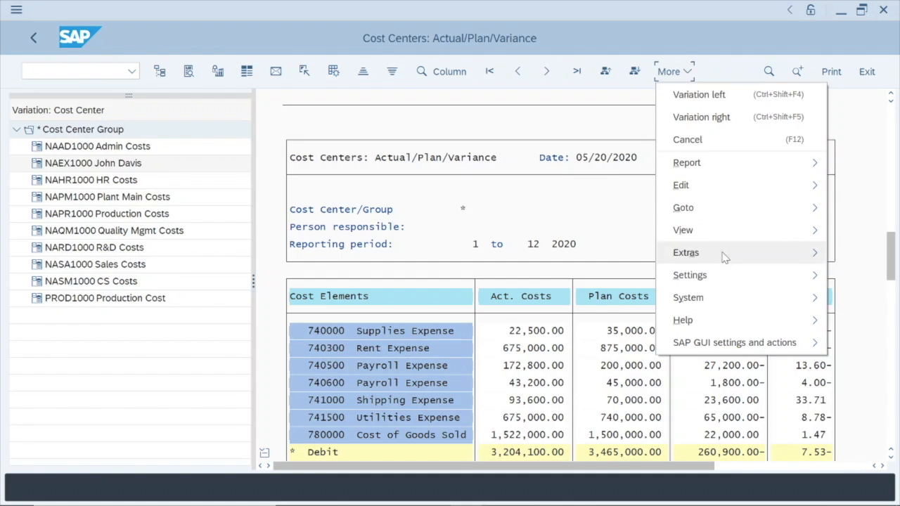
{"action": "mouse_move", "coordinate": [707, 301]}
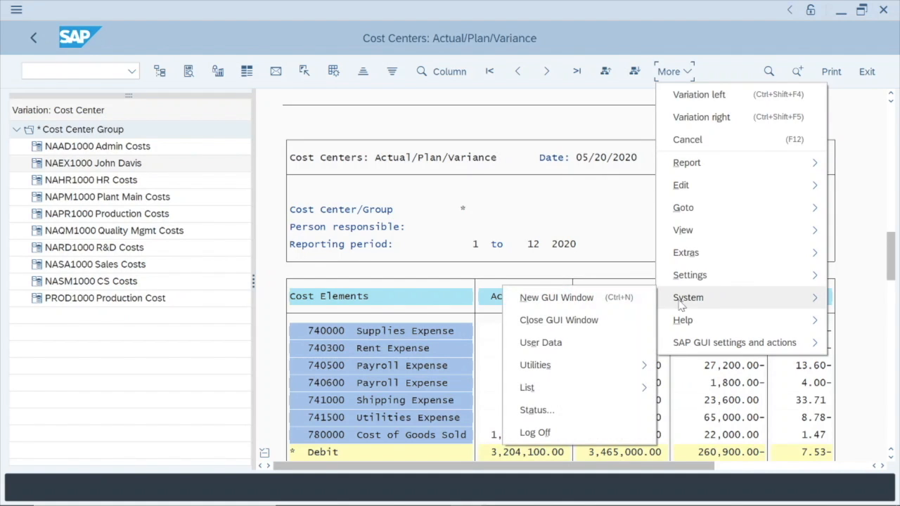
{"action": "mouse_move", "coordinate": [556, 390]}
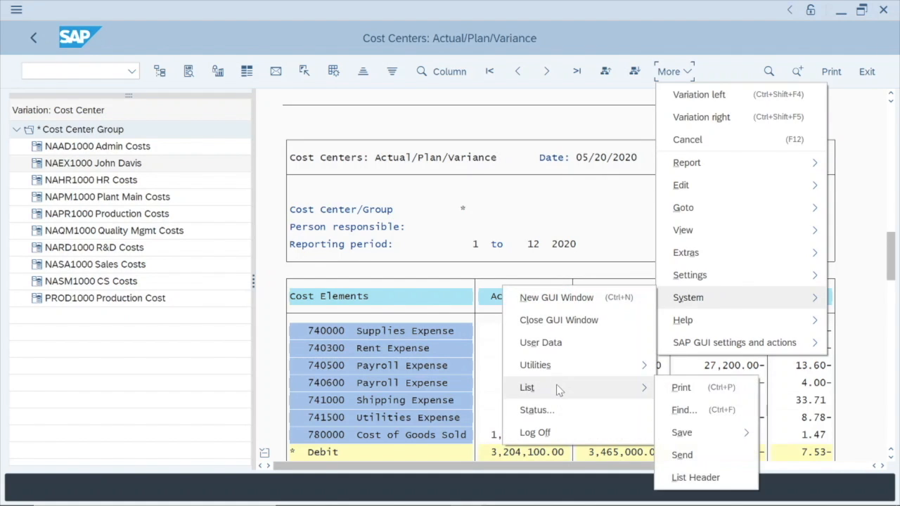
{"action": "left_click", "coordinate": [682, 455]}
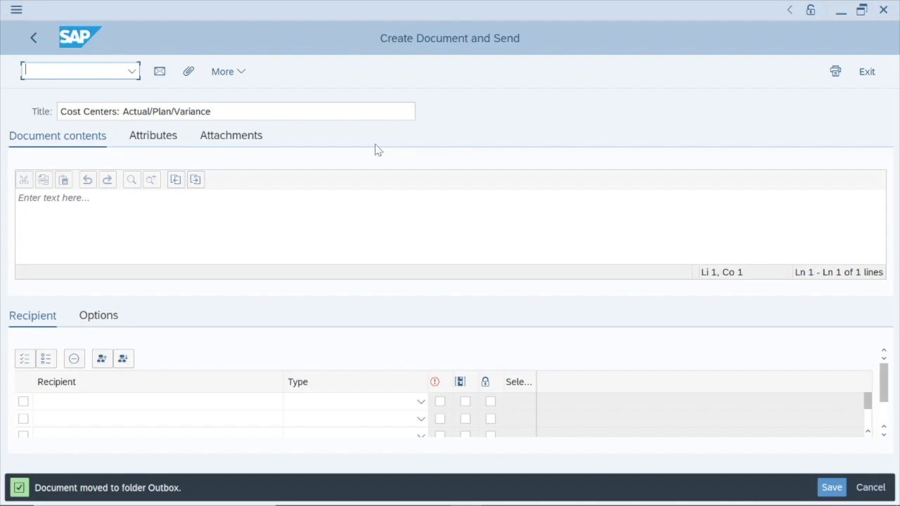
Check the attached Cost Centers: Actual/Plan/Variance report, including its selection criteria and cost element figures, and return to the document.
{"action": "left_click", "coordinate": [233, 138]}
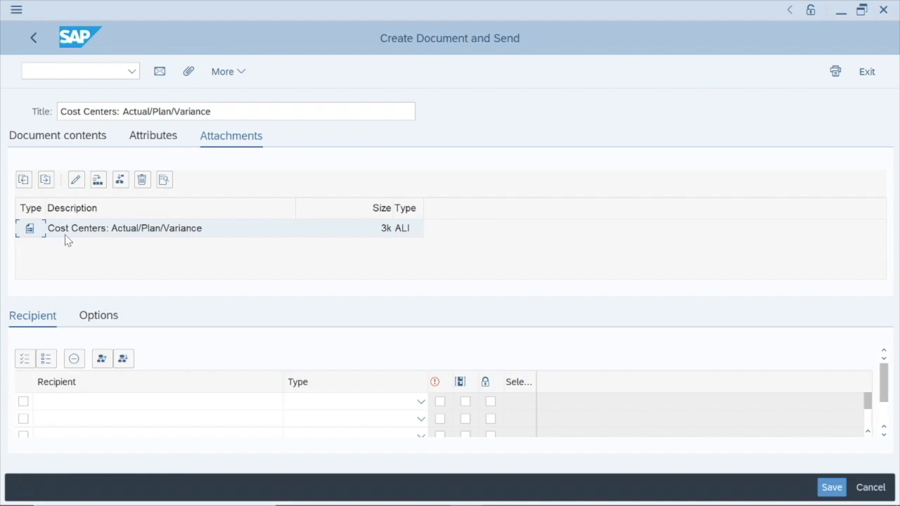
{"action": "double_click", "coordinate": [172, 238]}
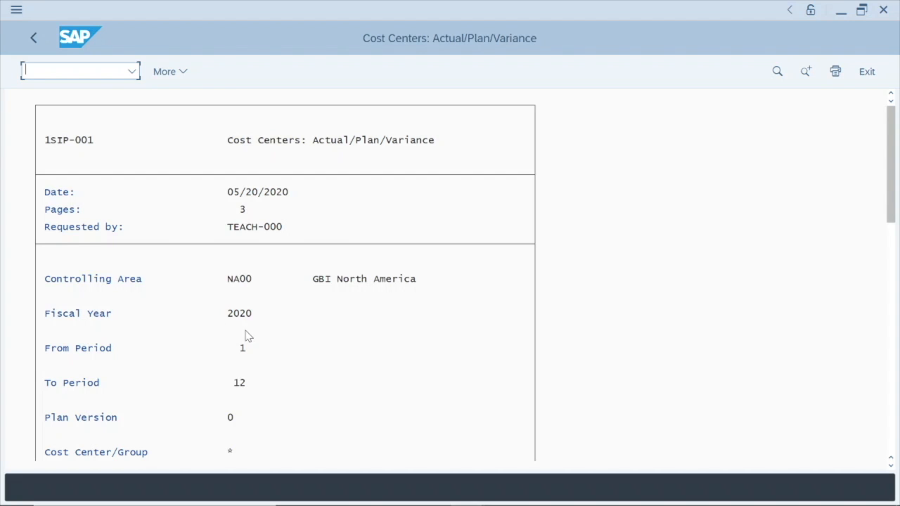
{"action": "left_click_drag", "start_coordinate": [884, 211], "coordinate": [892, 273]}
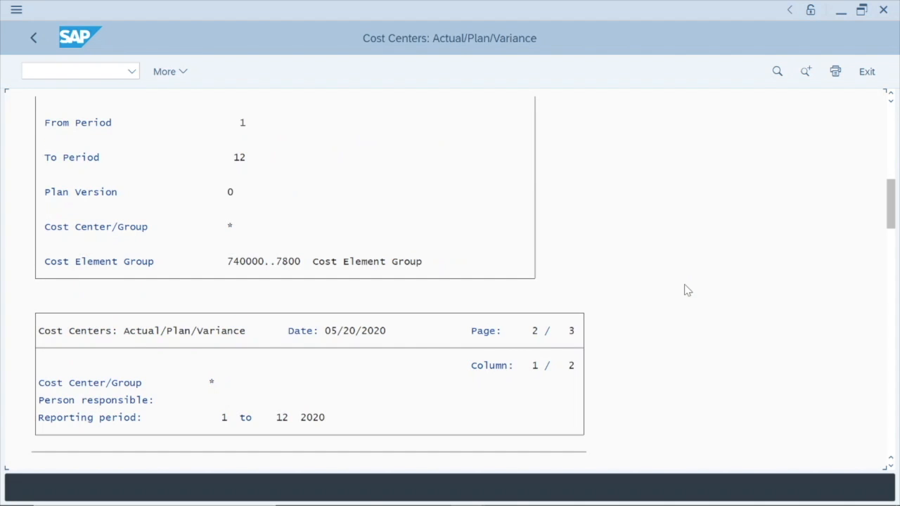
{"action": "left_click_drag", "start_coordinate": [891, 203], "coordinate": [893, 265]}
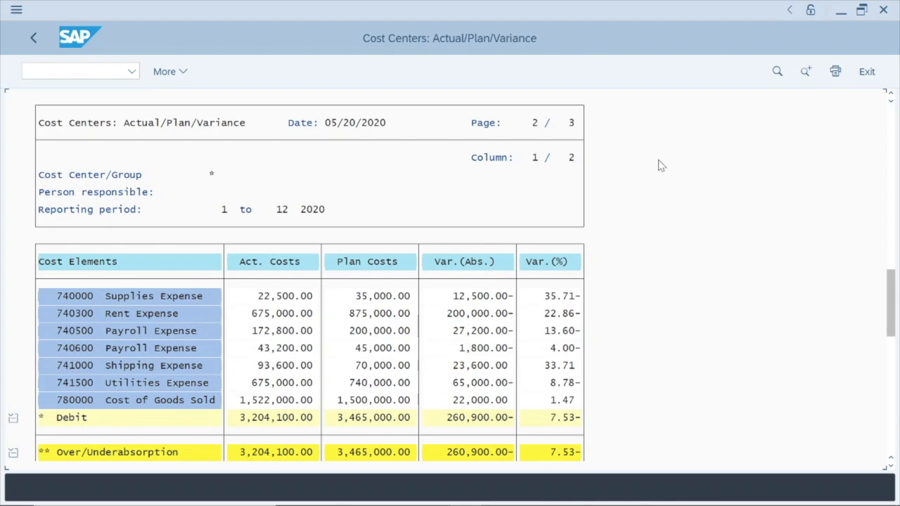
{"action": "left_click", "coordinate": [32, 40]}
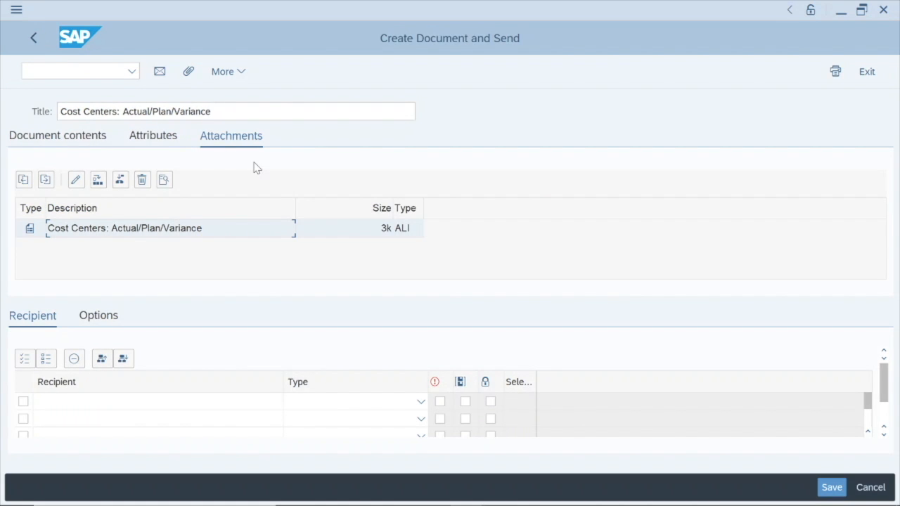
Enter the recipient's full name, title the document "Cost Center Variance Report (Attached)" and write a signed note saying "Please find attached the Cost Center Variance Report.".
{"action": "left_click", "coordinate": [80, 137]}
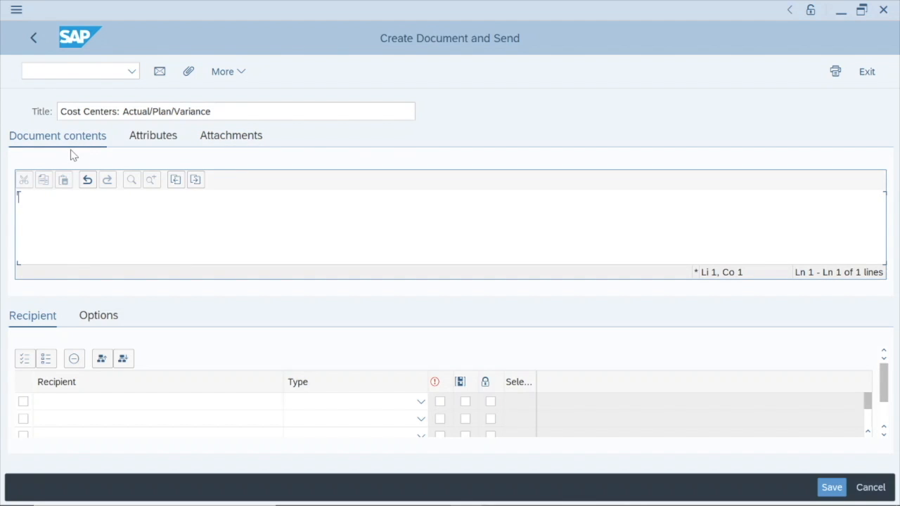
{"action": "left_click", "coordinate": [53, 403]}
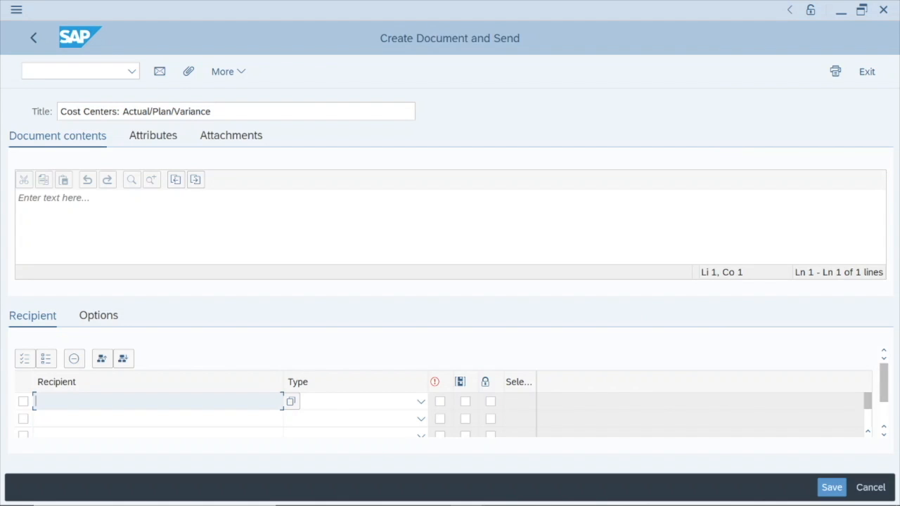
{"action": "type", "text": "Art"}
{"action": "key", "text": "Return"}
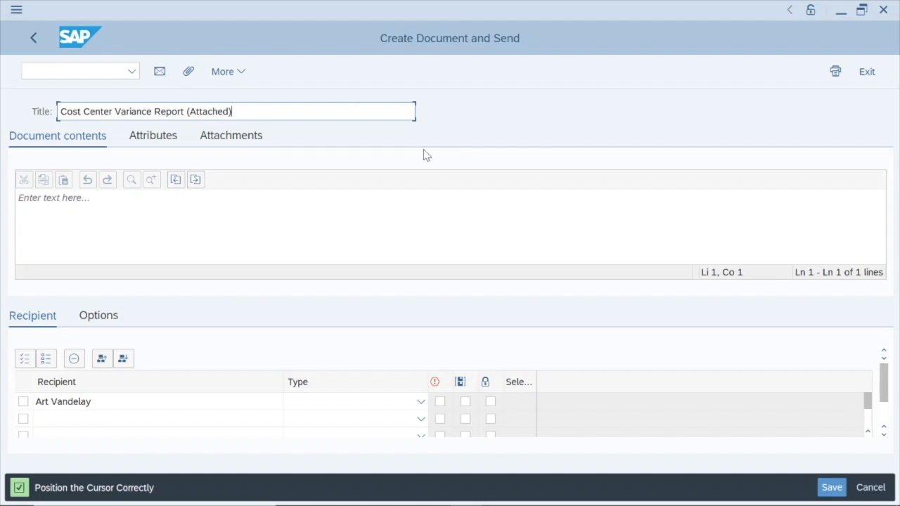
{"action": "left_click", "coordinate": [160, 197]}
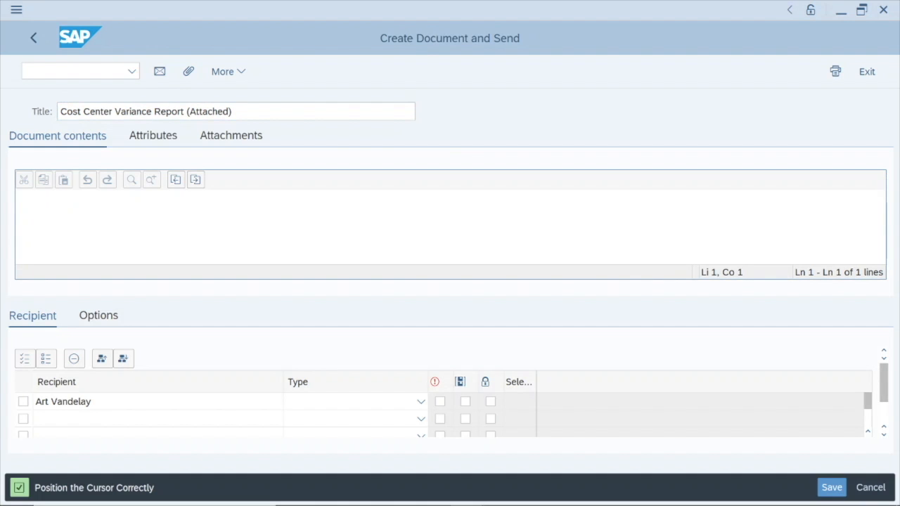
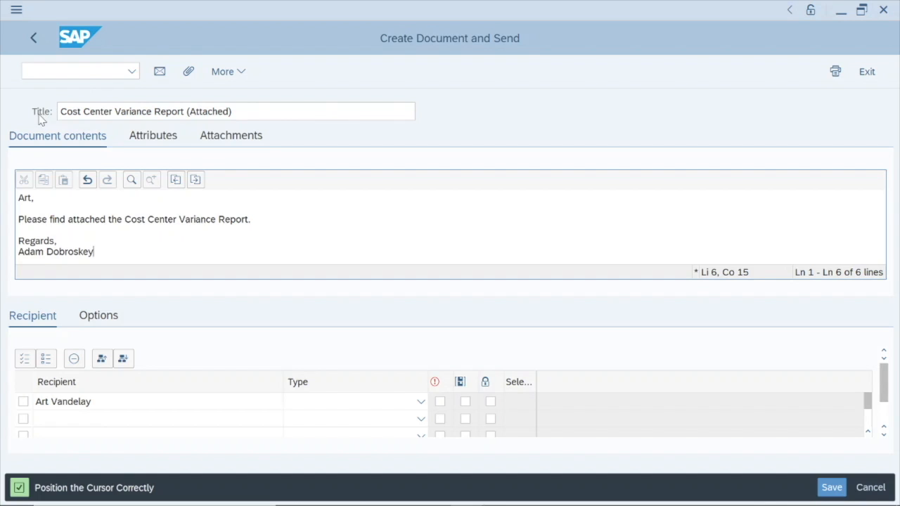
Recheck the Cost Centers: Actual/Plan/Variance attachment and send the document.
{"action": "left_click", "coordinate": [221, 110]}
{"action": "left_click", "coordinate": [211, 138]}
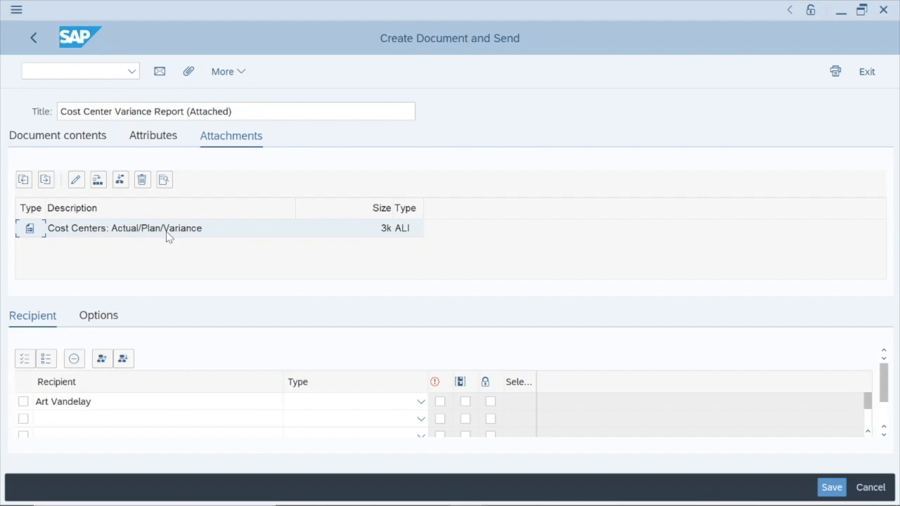
{"action": "left_click", "coordinate": [161, 76]}
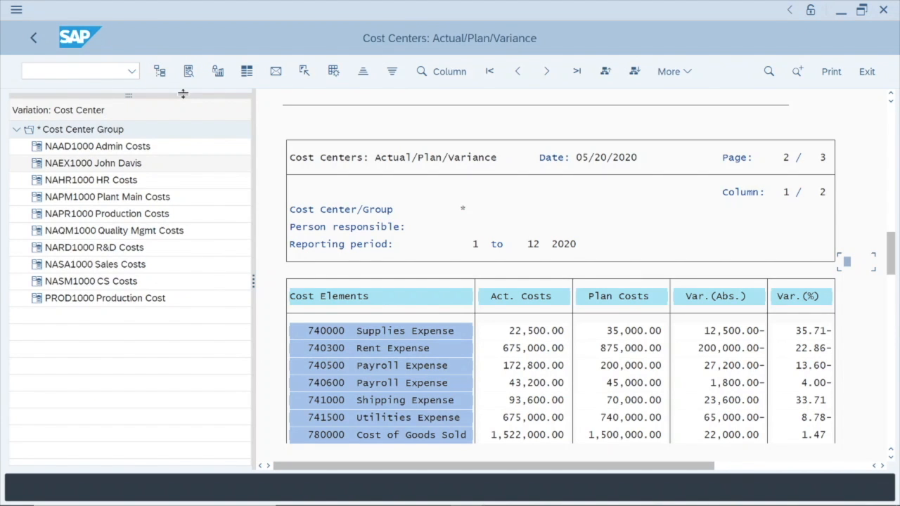
Exit the cost center report and its selection screen to return to SAP Easy Access.
{"action": "left_click", "coordinate": [869, 75]}
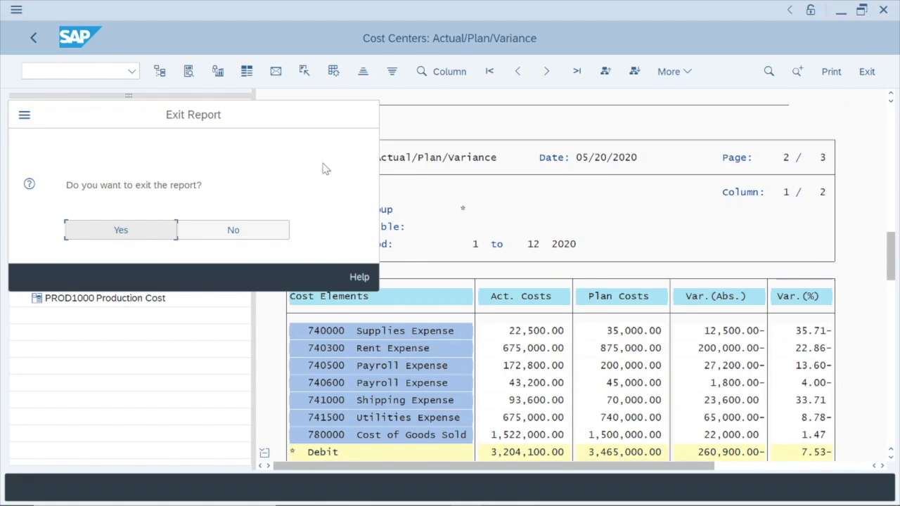
{"action": "left_click_drag", "start_coordinate": [246, 127], "coordinate": [358, 142]}
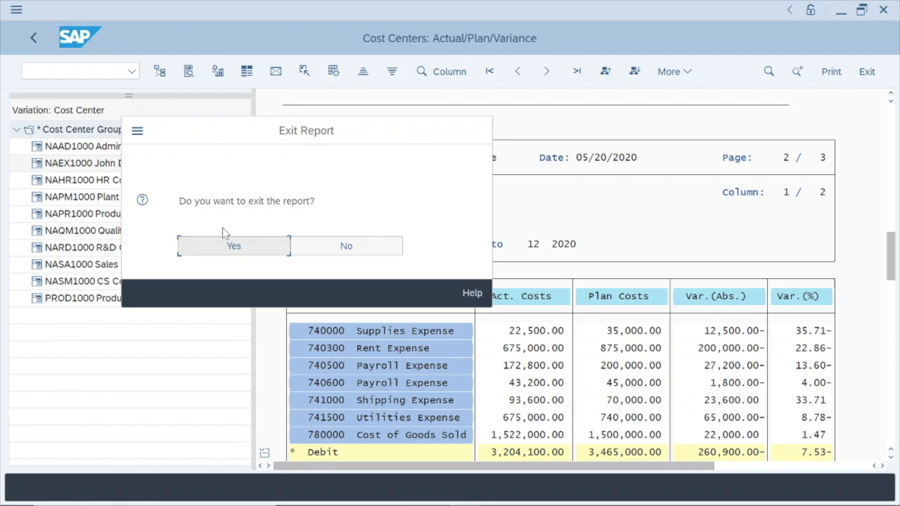
{"action": "left_click", "coordinate": [230, 247]}
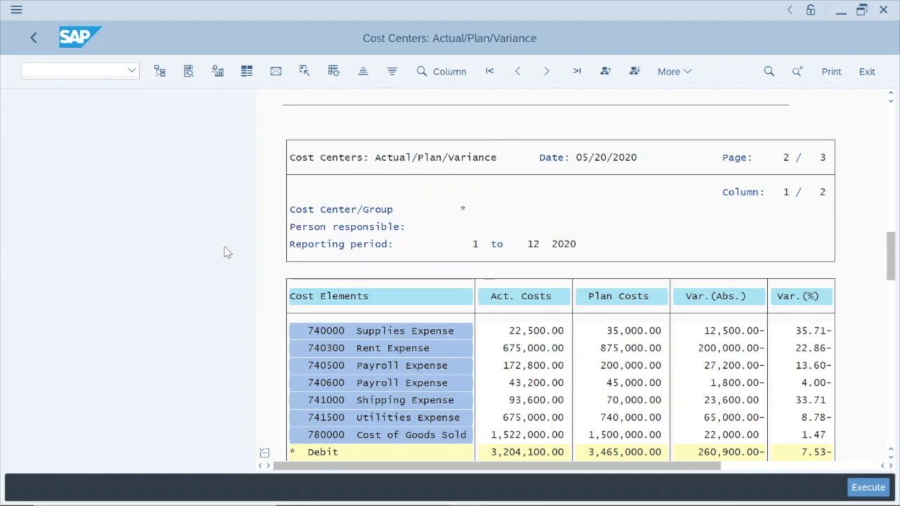
{"action": "left_click", "coordinate": [868, 80]}
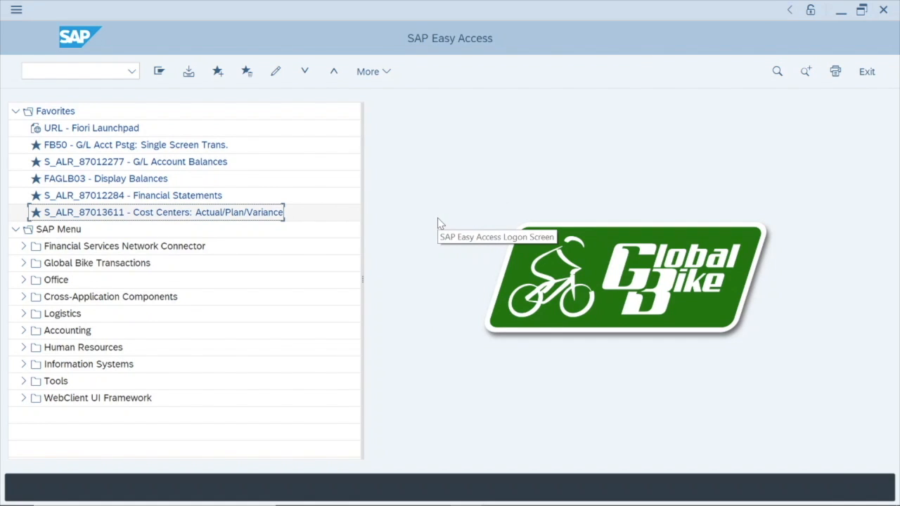
{"action": "left_click", "coordinate": [419, 291]}
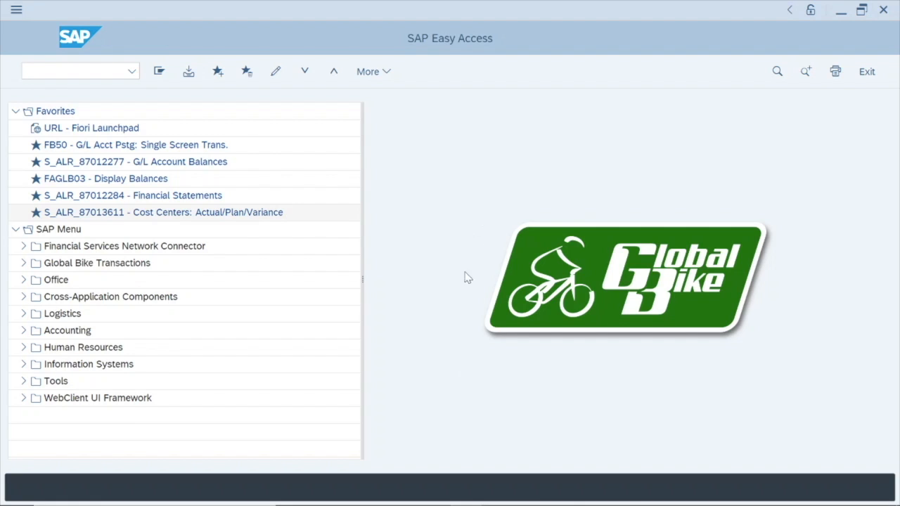
{"action": "left_click", "coordinate": [482, 193]}
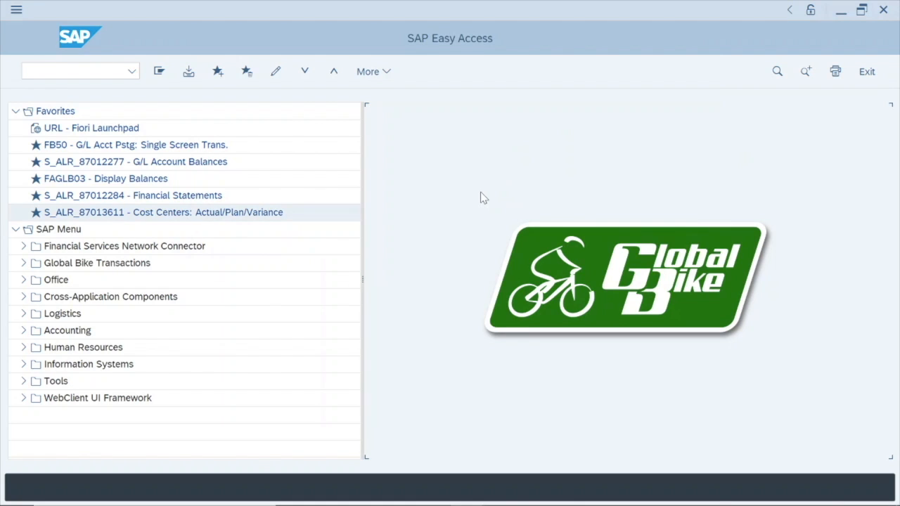